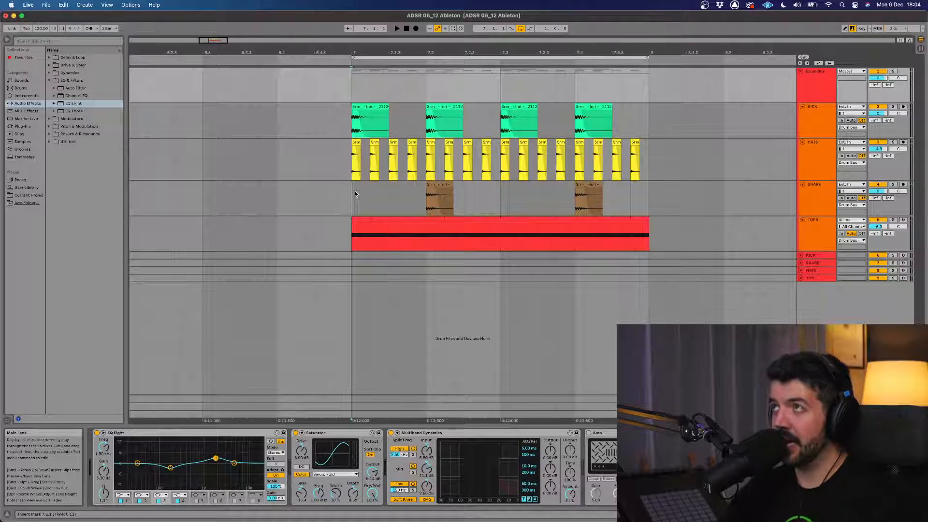
Play the full drum loop from its start at bar 7, then stop playback
click(354, 194)
key(space)
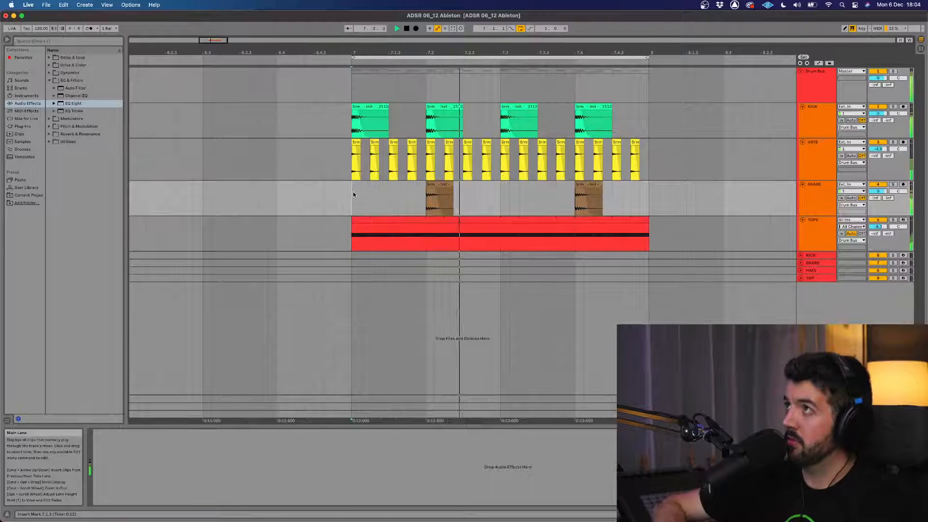
key(space)
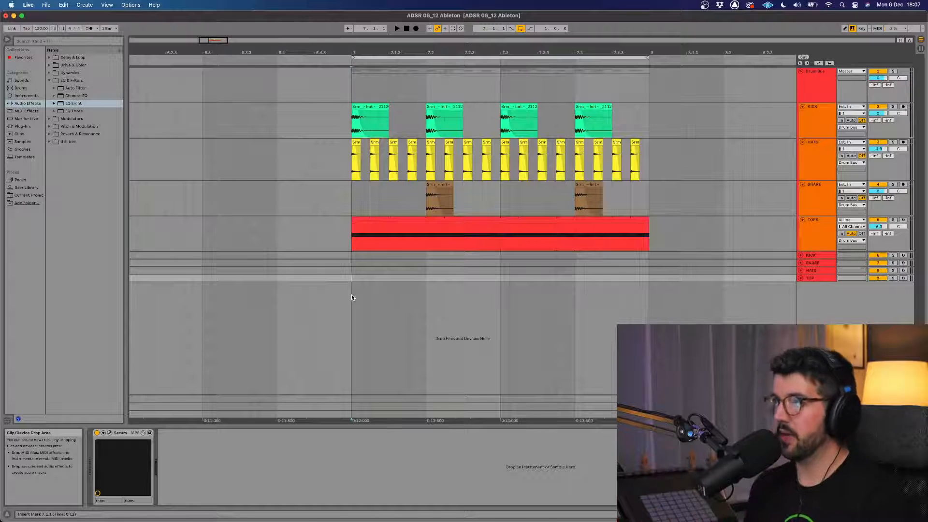
Solo the KICK audio track inside the Drum Bus group
click(828, 132)
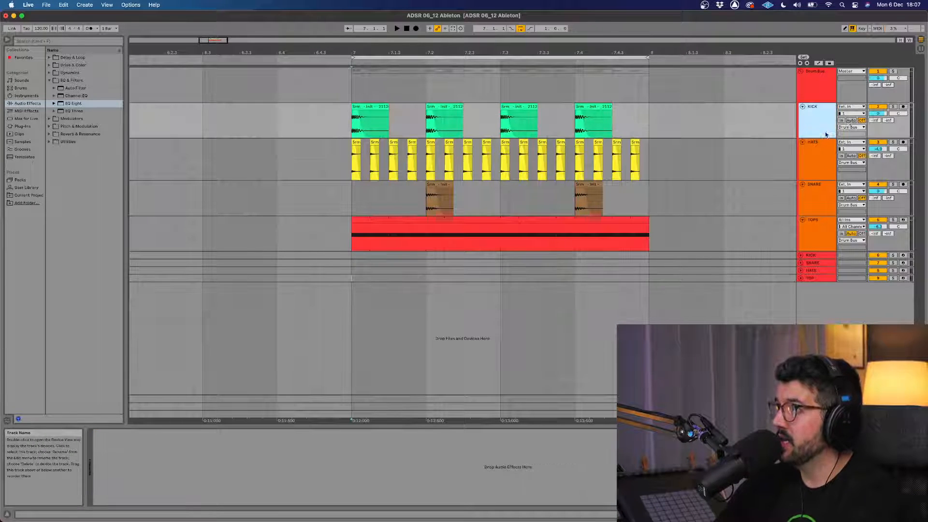
click(893, 107)
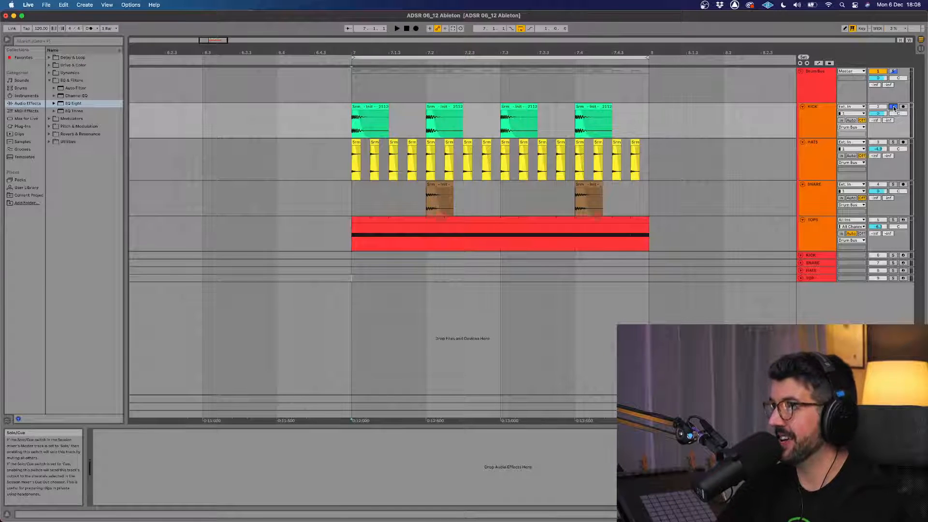
click(817, 118)
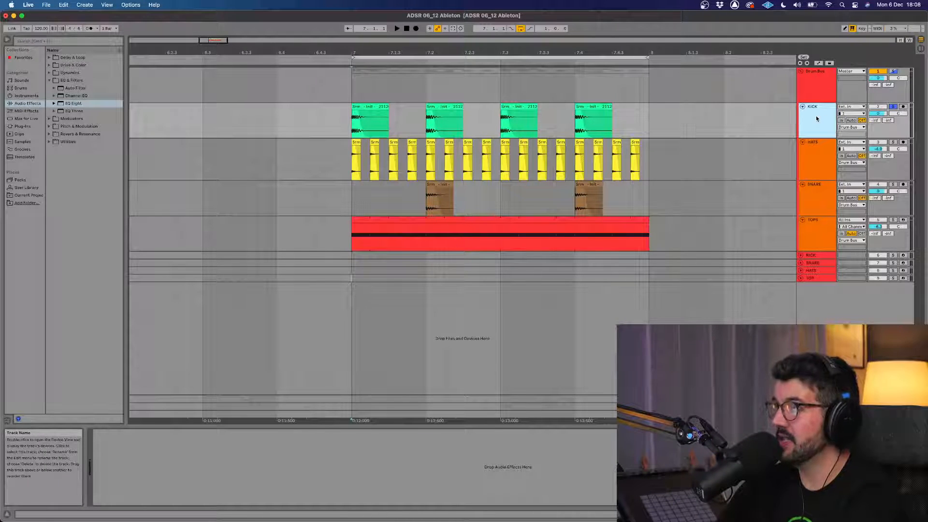
Show the Drum Bus group's effect chain to examine its devices
click(820, 81)
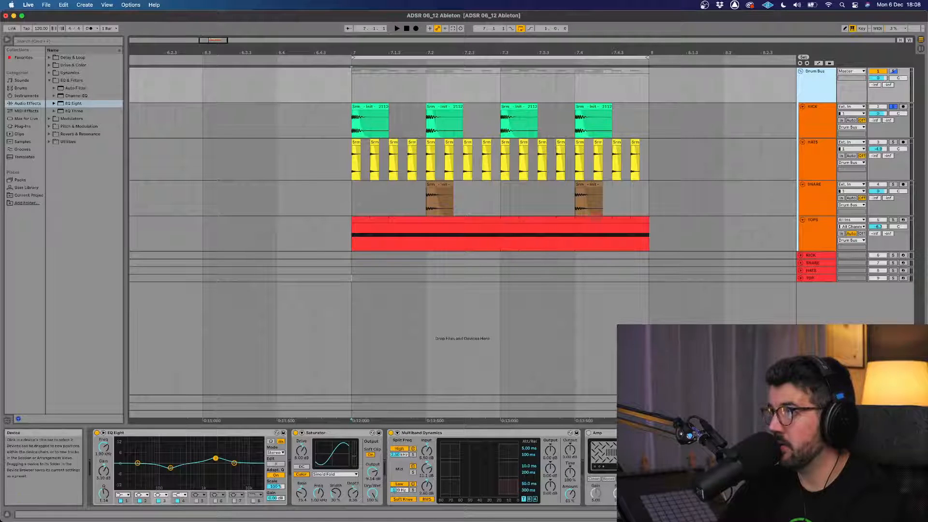
click(18, 420)
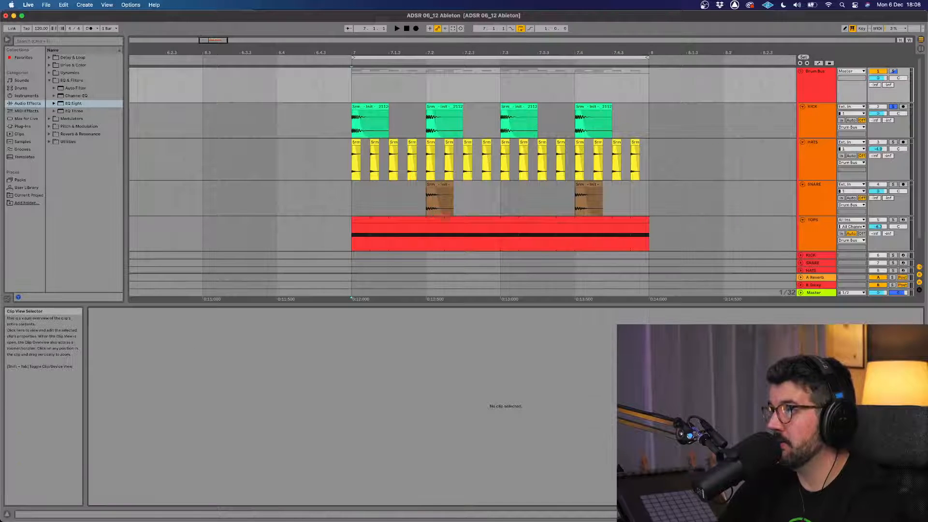
click(817, 78)
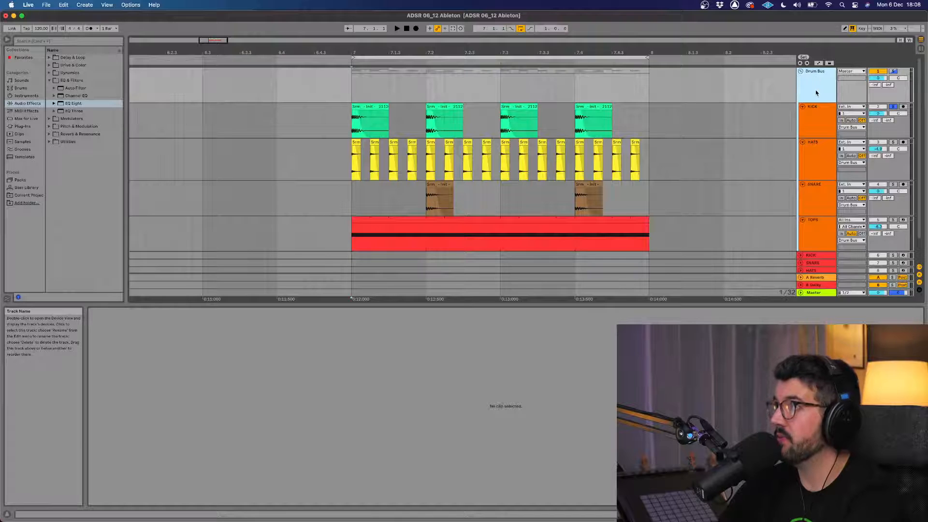
double_click(816, 92)
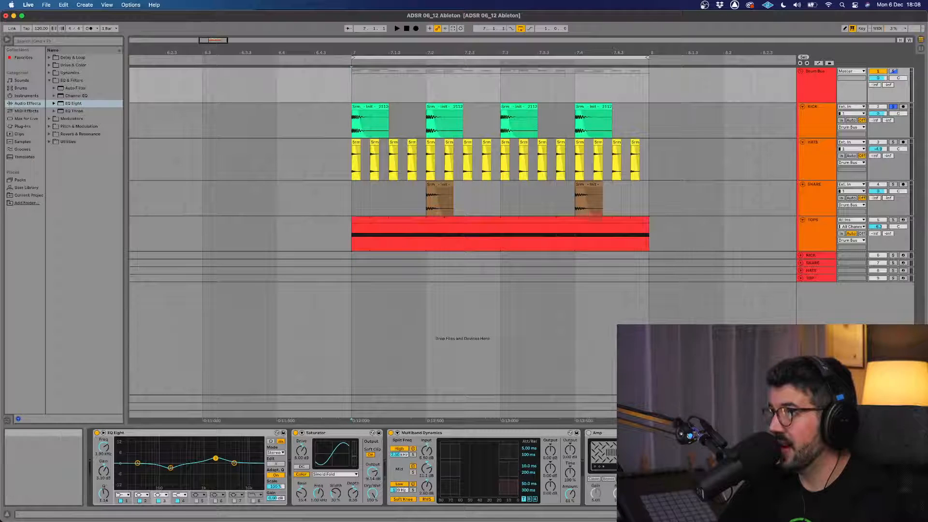
Select the soloed KICK track, play it on its own, and stop playback
click(820, 127)
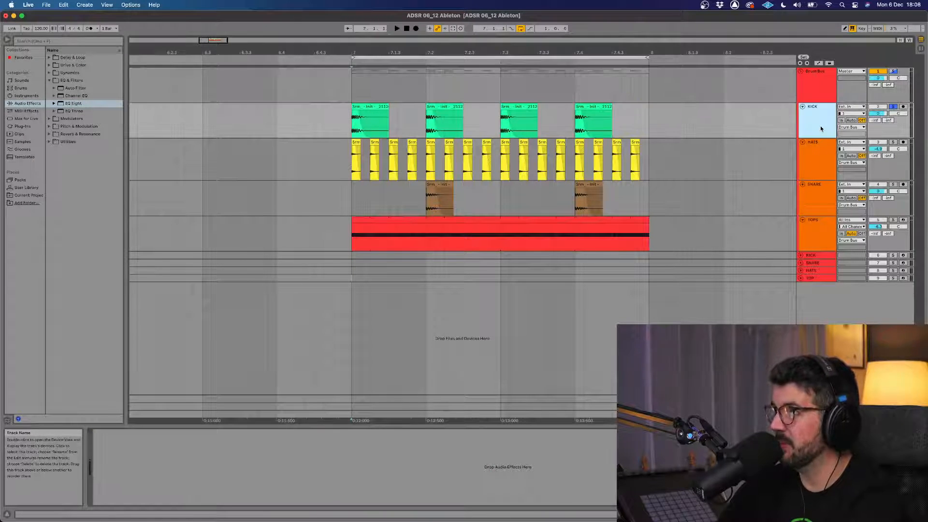
key(space)
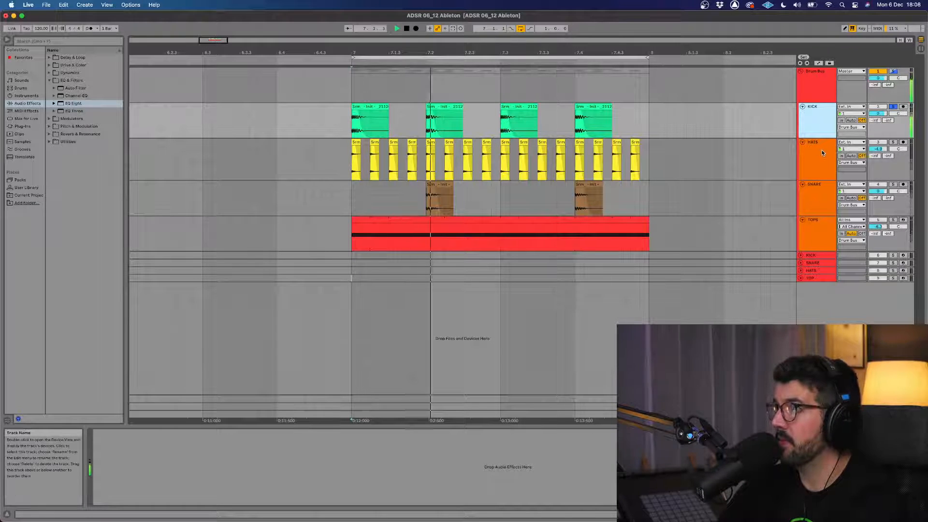
key(space)
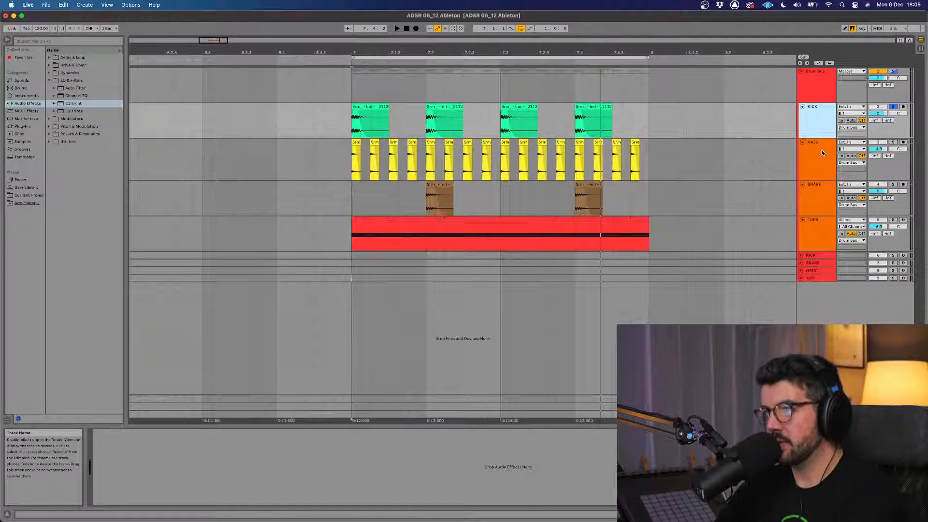
Solo the HATS track and play it on its own, then stop playback
click(822, 150)
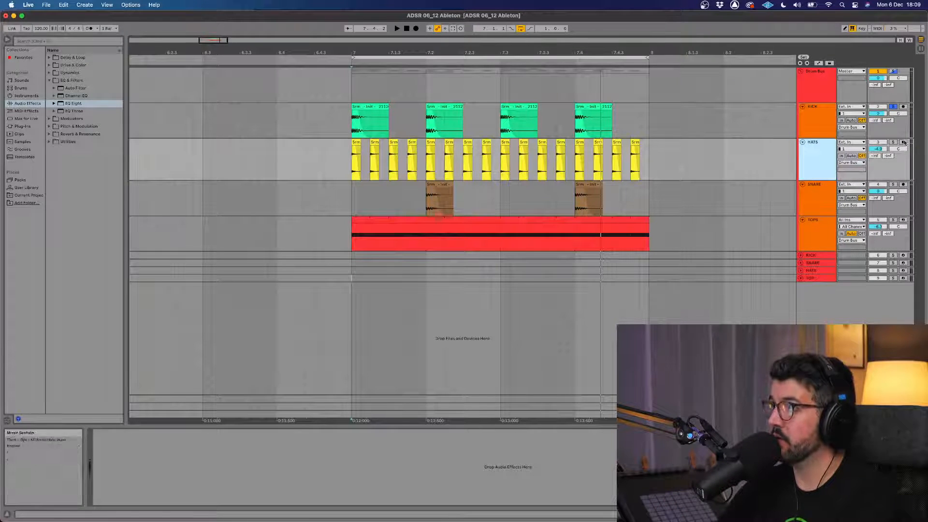
click(895, 143)
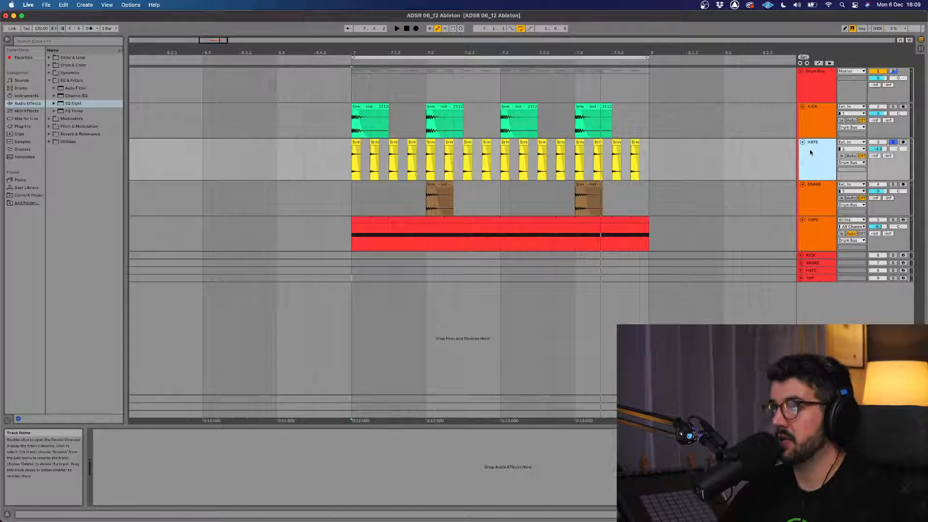
key(space)
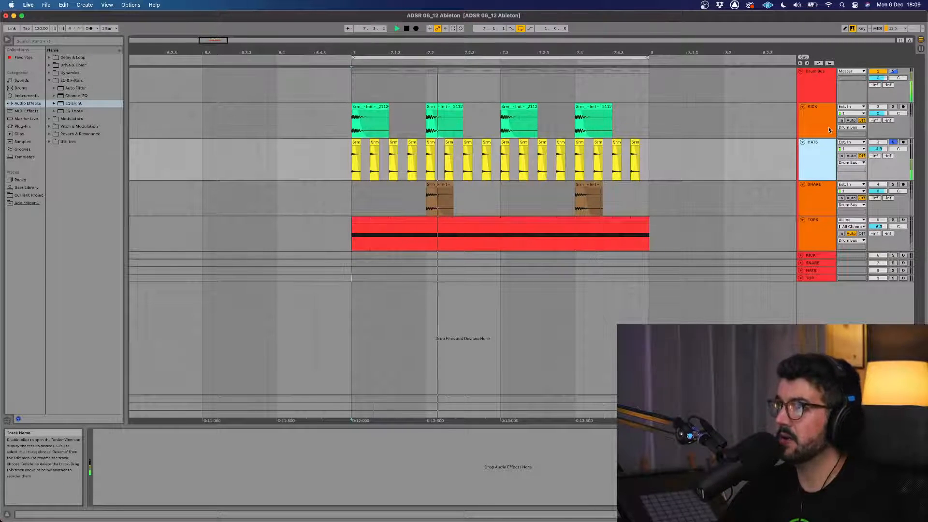
key(space)
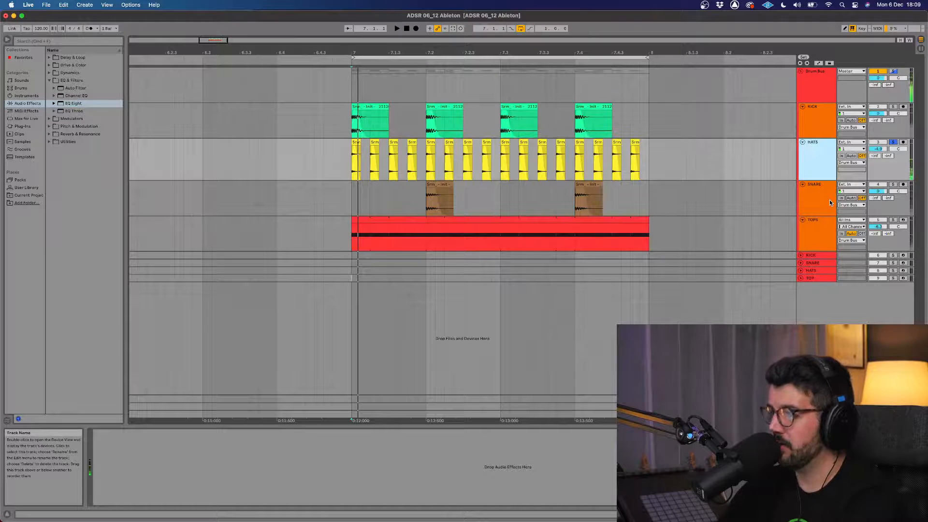
Solo the SNARE track and play it on its own, then stop playback
click(829, 199)
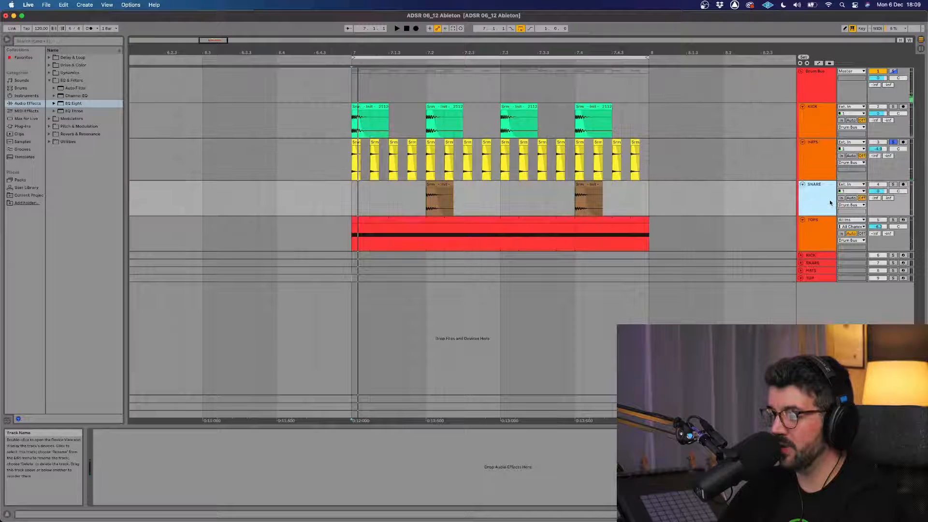
click(893, 184)
click(803, 205)
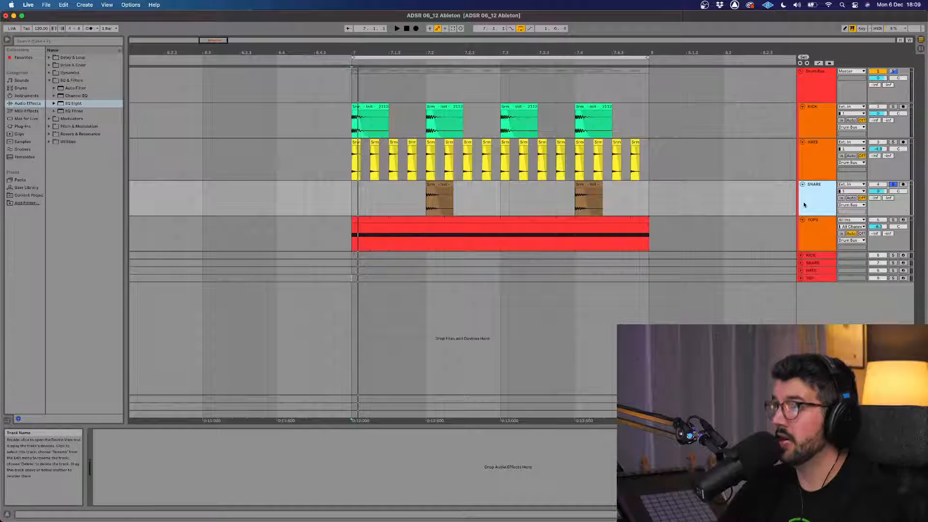
key(space)
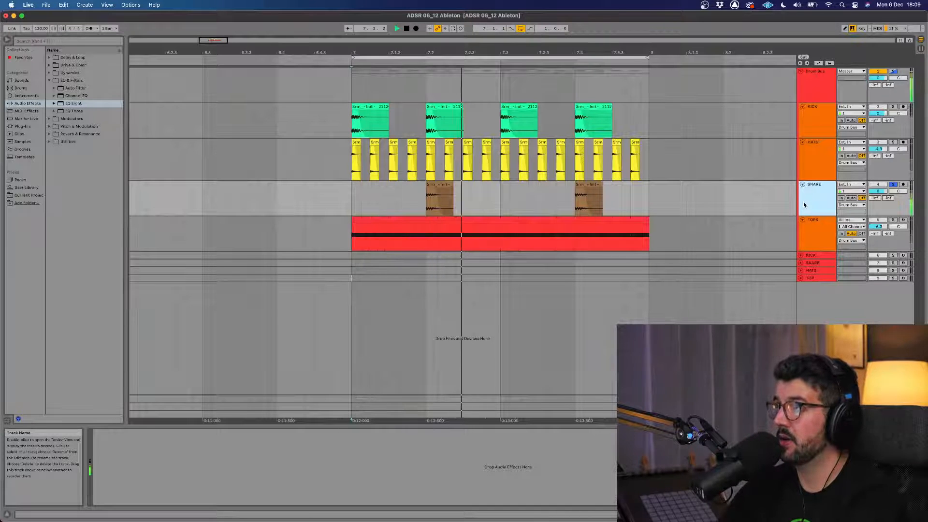
key(space)
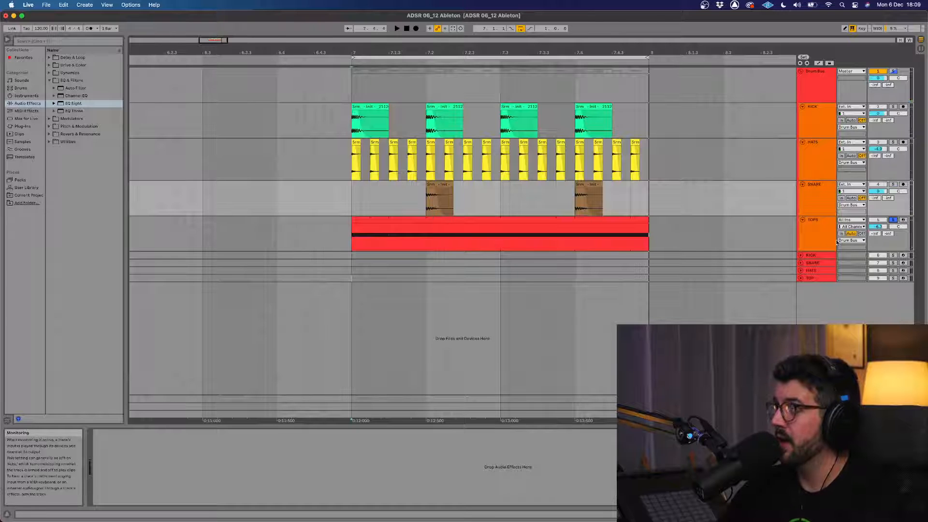
Select the soloed TOPS track, play it with its device chain shown, and stop playback
click(820, 237)
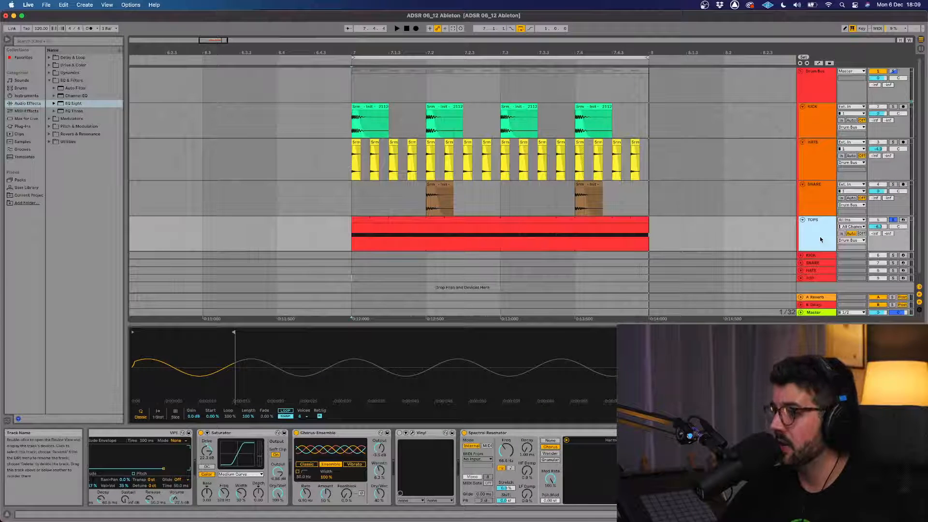
key(space)
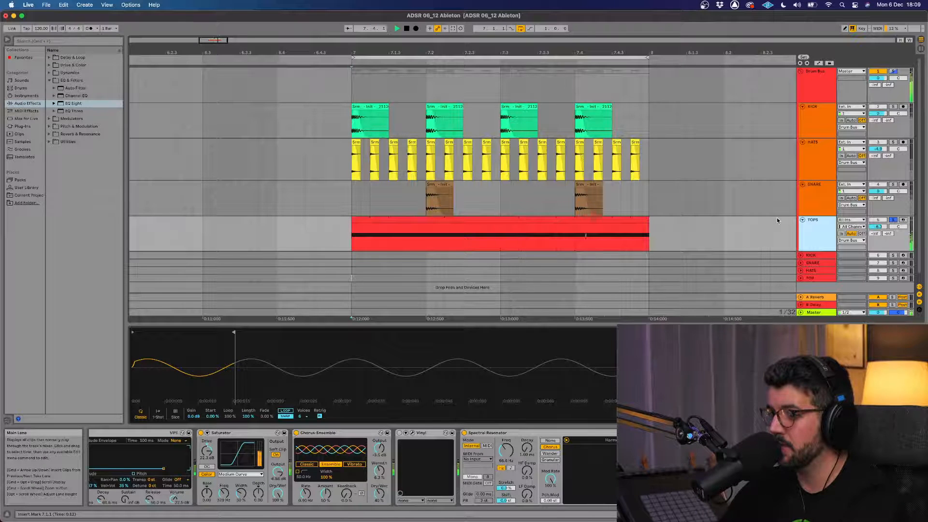
key(space)
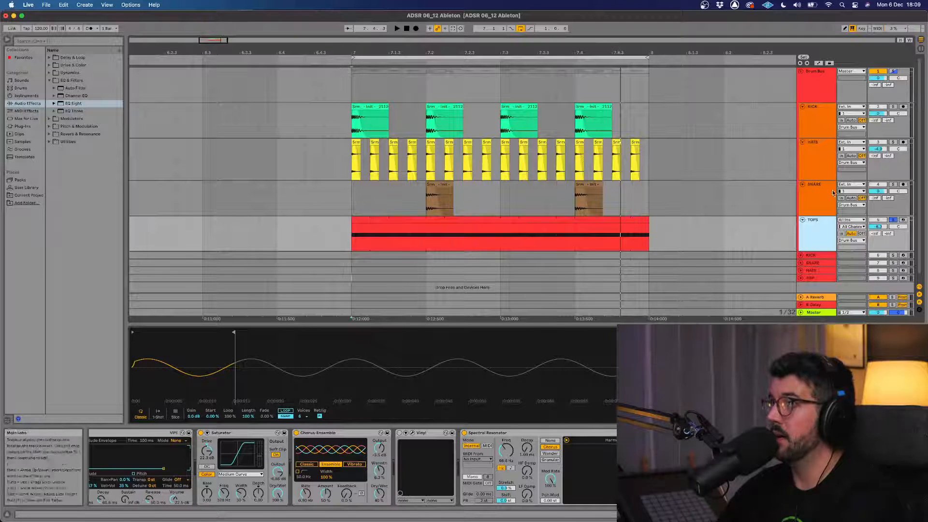
Fold the KICK, HATS and SNARE audio tracks inside the Drum Bus group
click(819, 82)
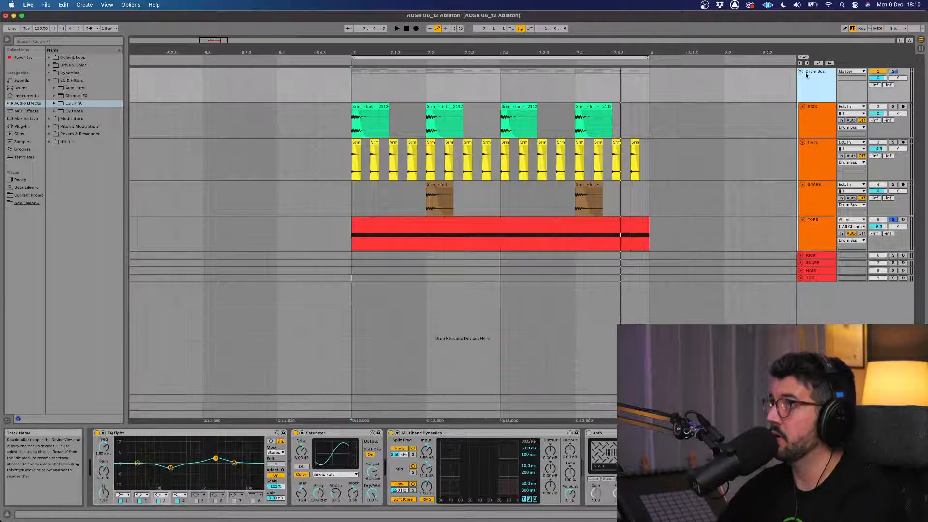
click(802, 107)
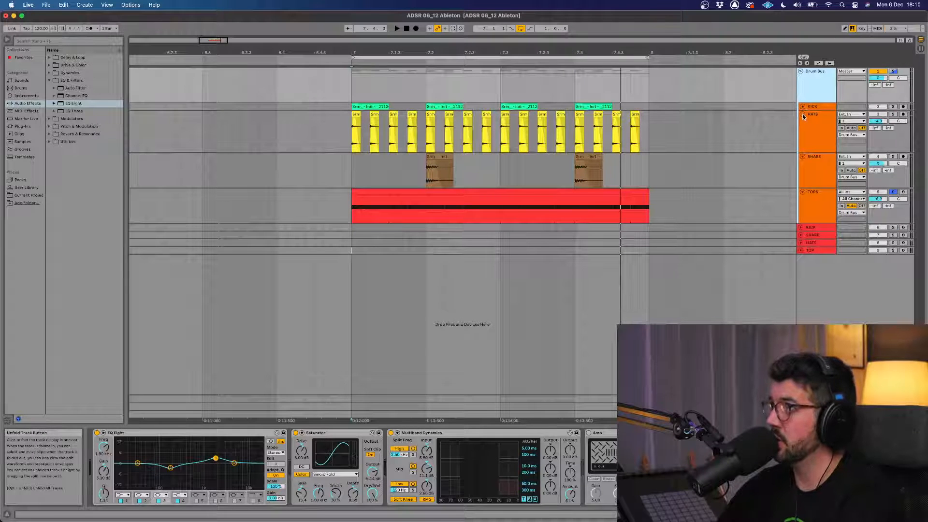
click(803, 116)
click(802, 121)
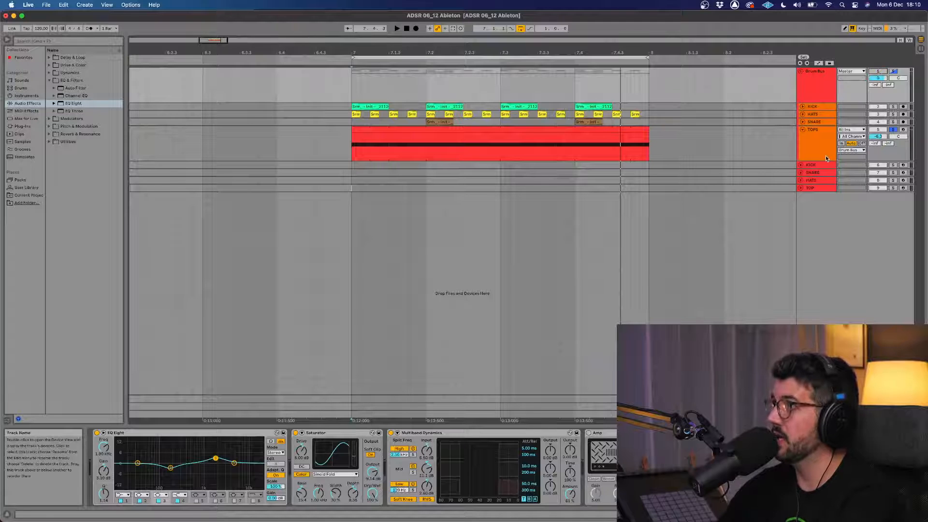
Solo and record-arm the KICK instrument track holding Serum below the Drum Bus group, and unfold it
click(826, 165)
click(886, 165)
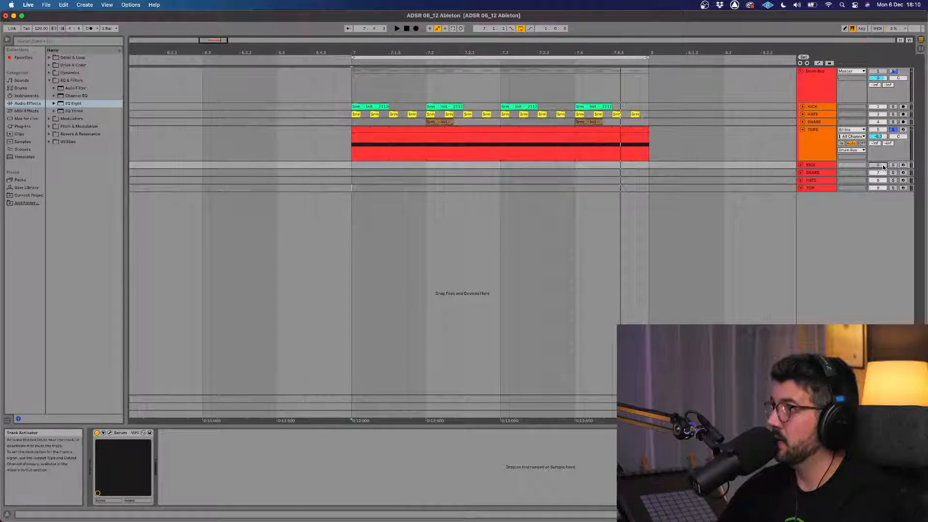
click(893, 165)
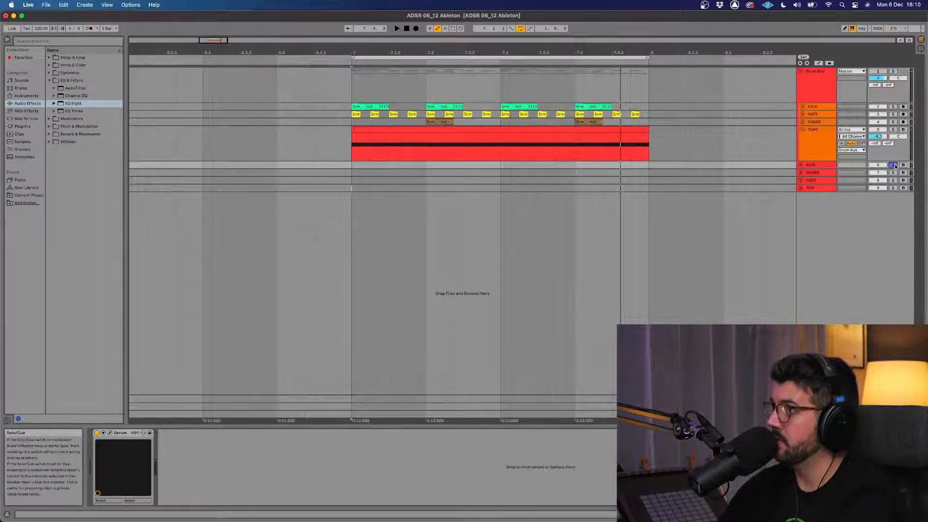
click(812, 167)
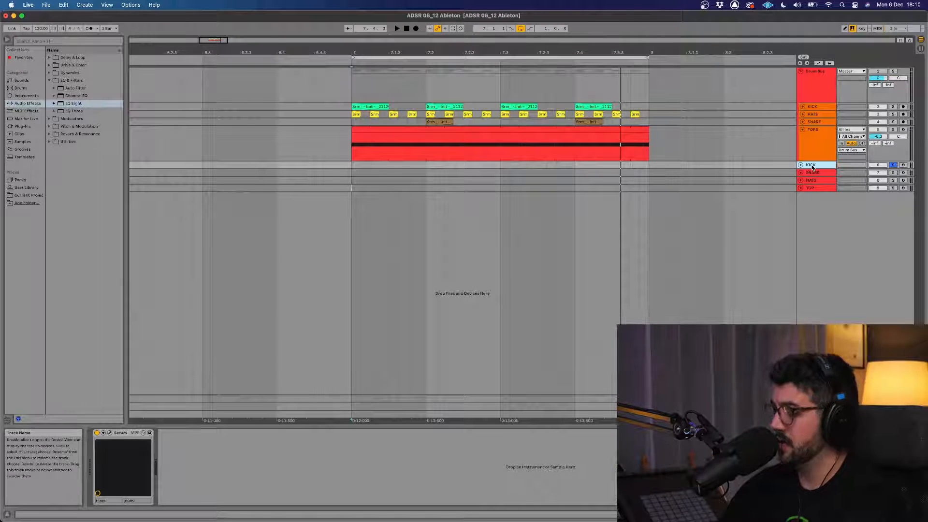
click(903, 166)
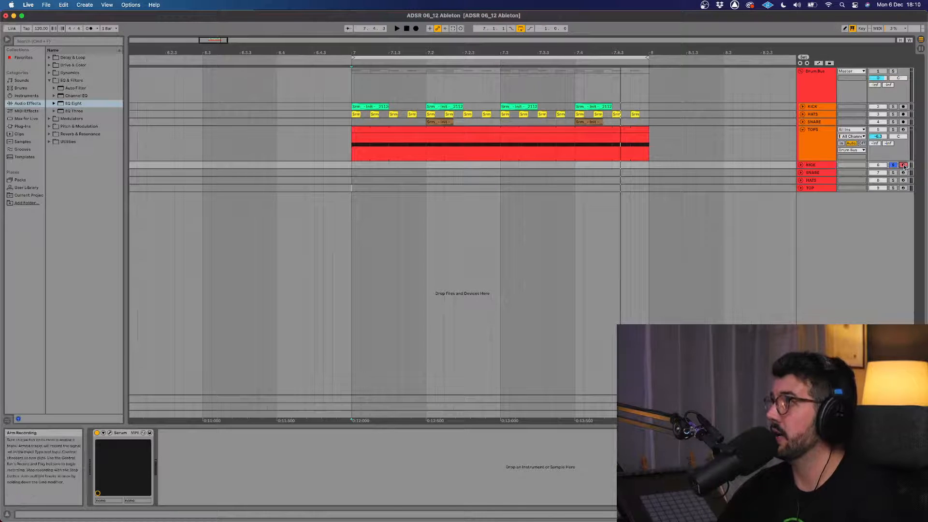
click(802, 165)
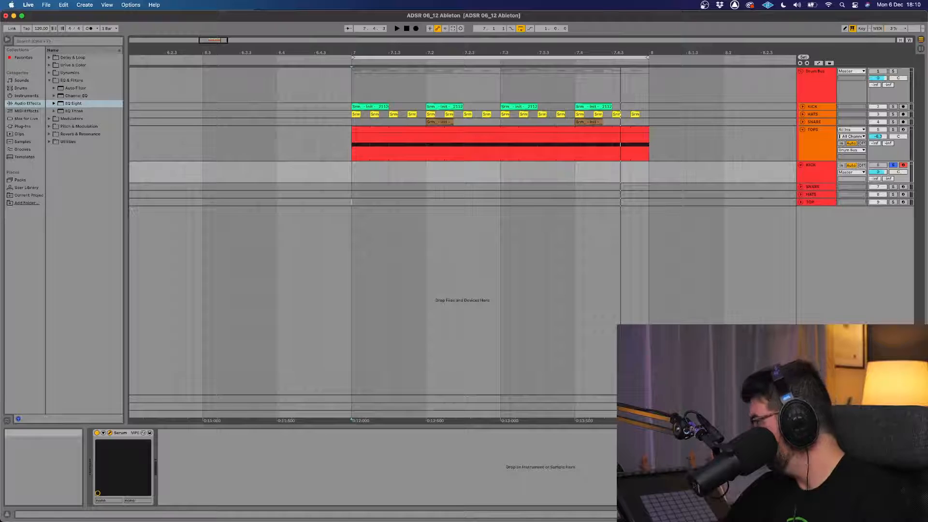
Open the KICK track's Serum window, enlarge it, and move it toward the middle of the arrangement
drag(643, 521, 280, 85)
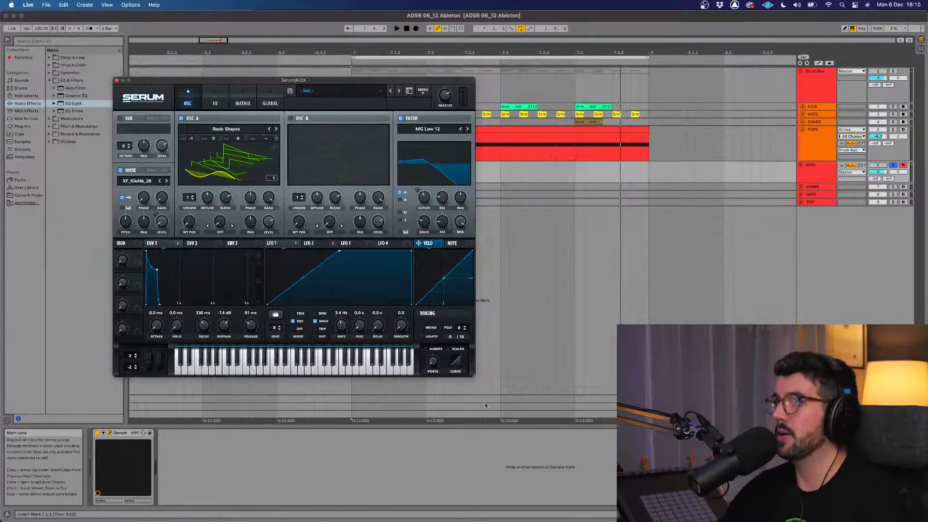
drag(473, 373, 553, 473)
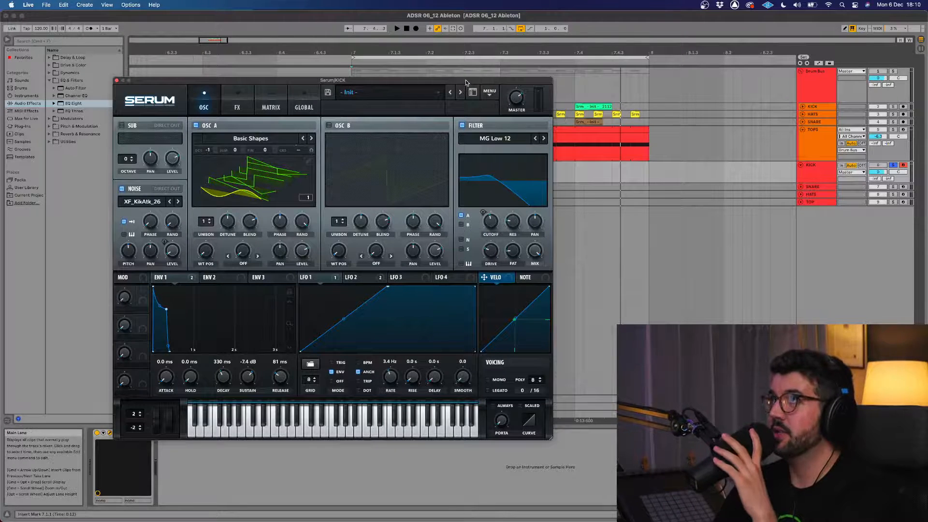
drag(465, 81, 532, 83)
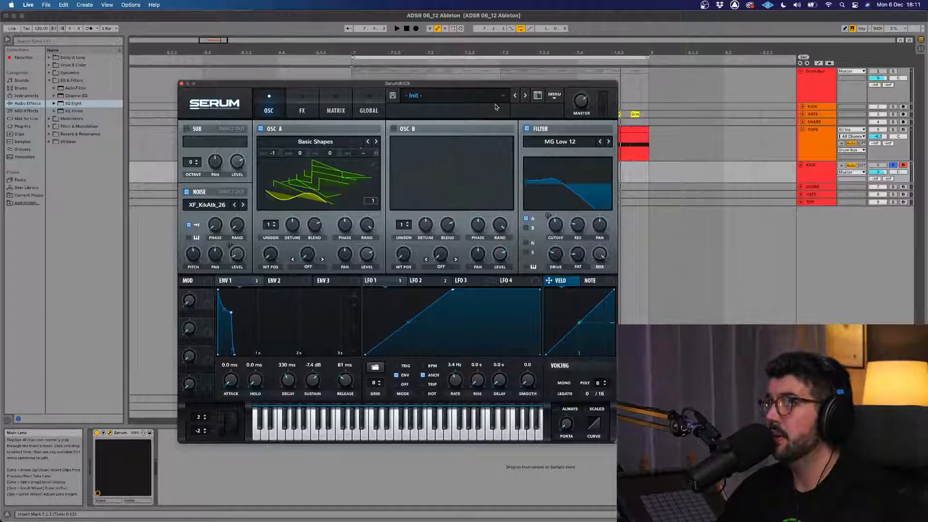
Initialize the Serum preset on the KICK track and move its window further into the arrangement
click(554, 96)
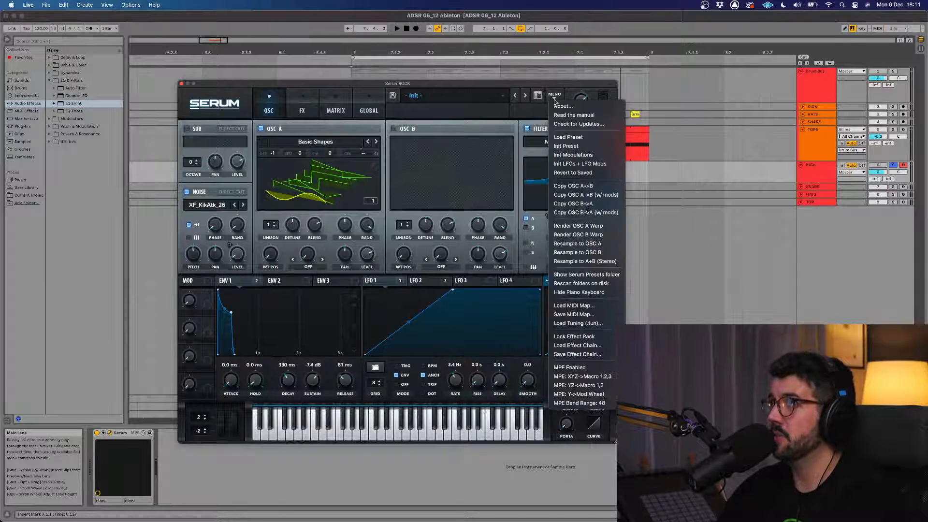
click(581, 145)
drag(549, 84, 609, 92)
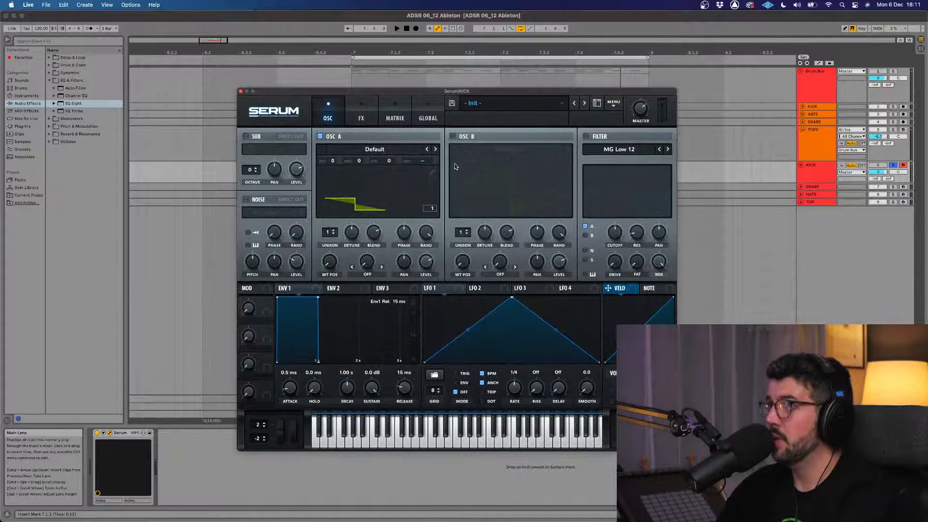
Load the Analog wavetable Basic Shapes into oscillator A and nudge the Serum window up slightly
click(384, 150)
mouse_move(387, 160)
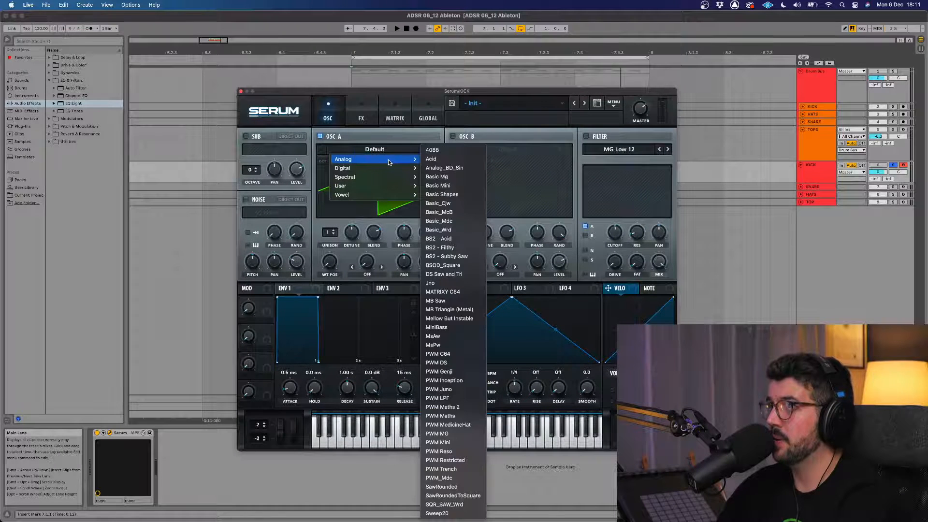
click(442, 194)
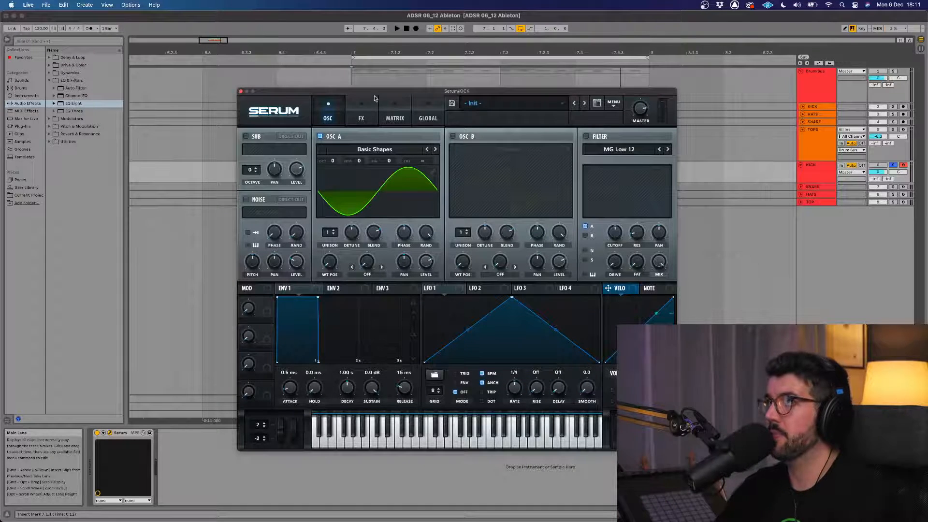
drag(435, 92, 435, 89)
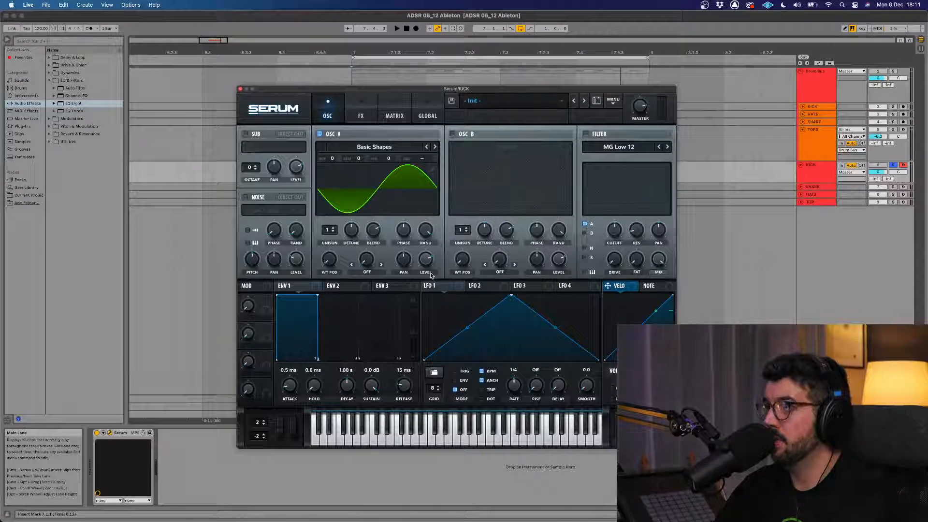
Assign LFO 1 to oscillator A's coarse pitch, check the routing in the modulation matrix, and return to the oscillator page
mouse_move(427, 274)
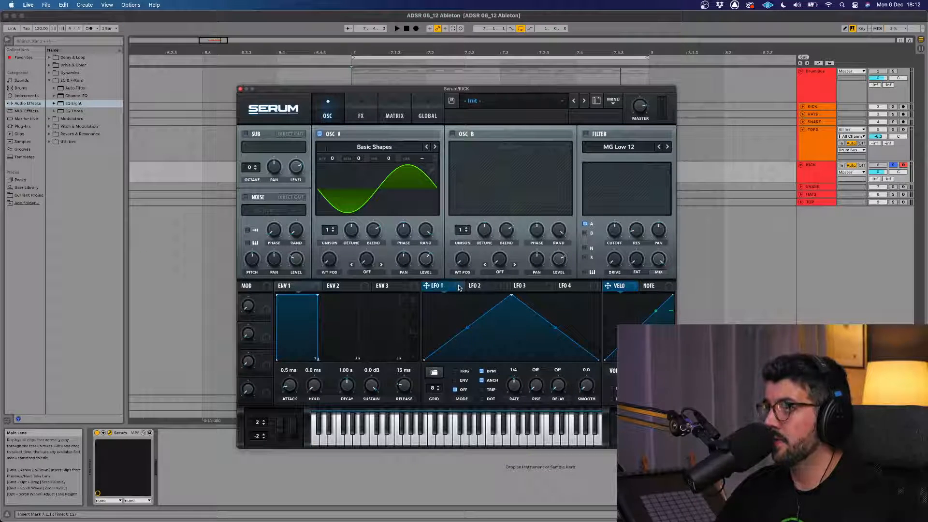
drag(427, 286, 424, 161)
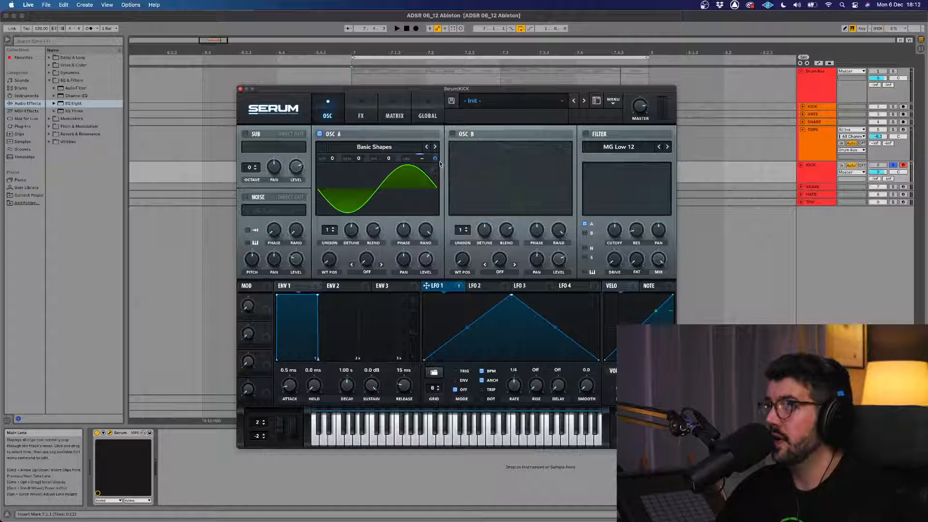
click(392, 111)
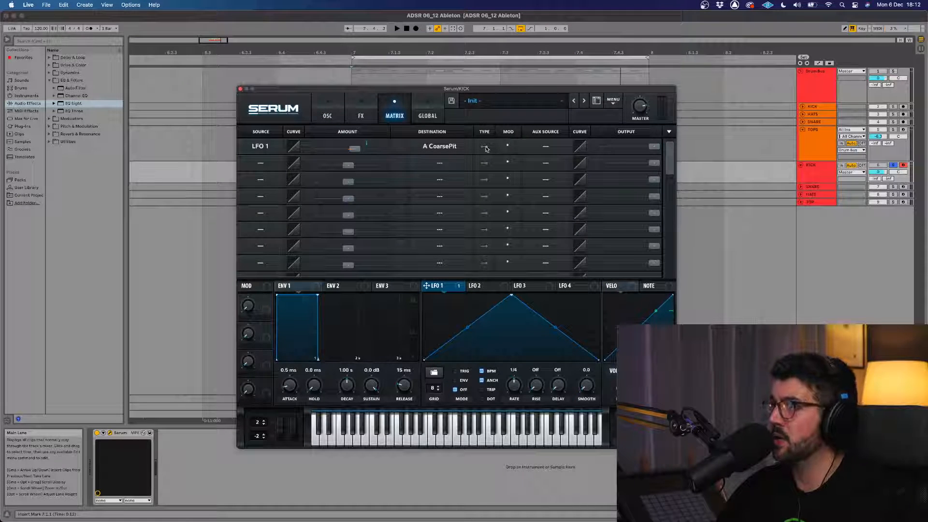
click(484, 147)
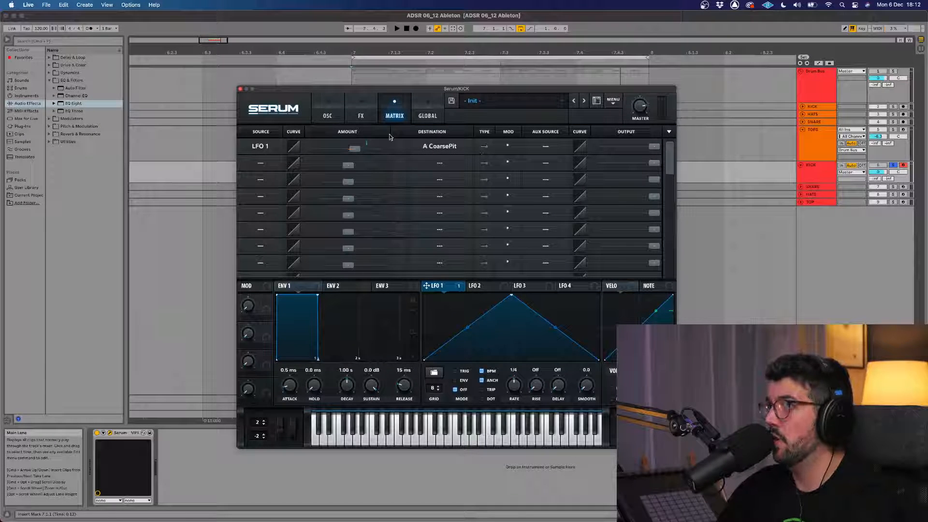
click(339, 109)
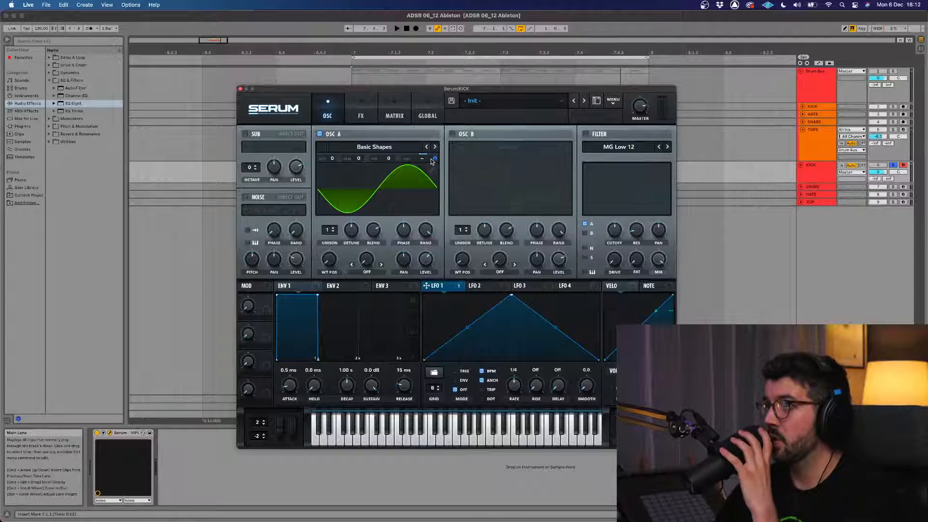
Switch LFO 1 to envelope mode, turn off its BPM sync, and set its rate to 2.2 Hz
mouse_move(435, 158)
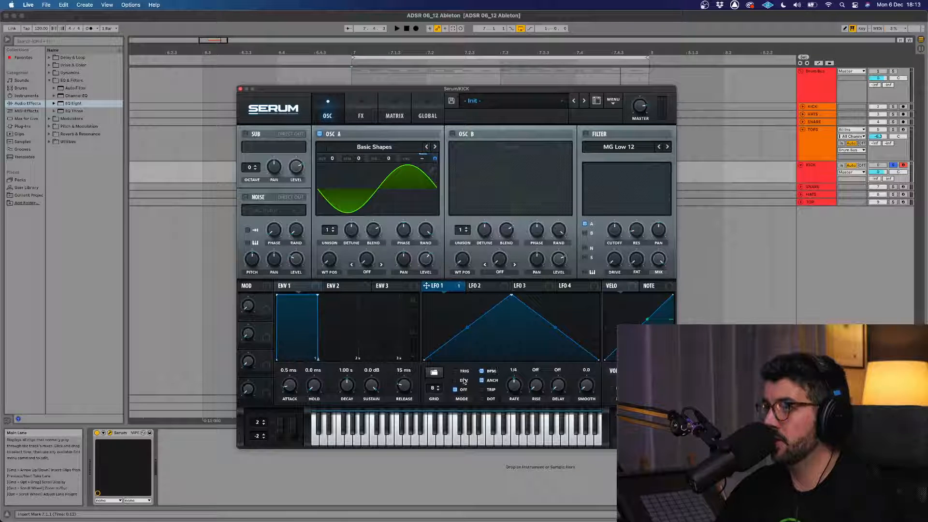
mouse_move(464, 381)
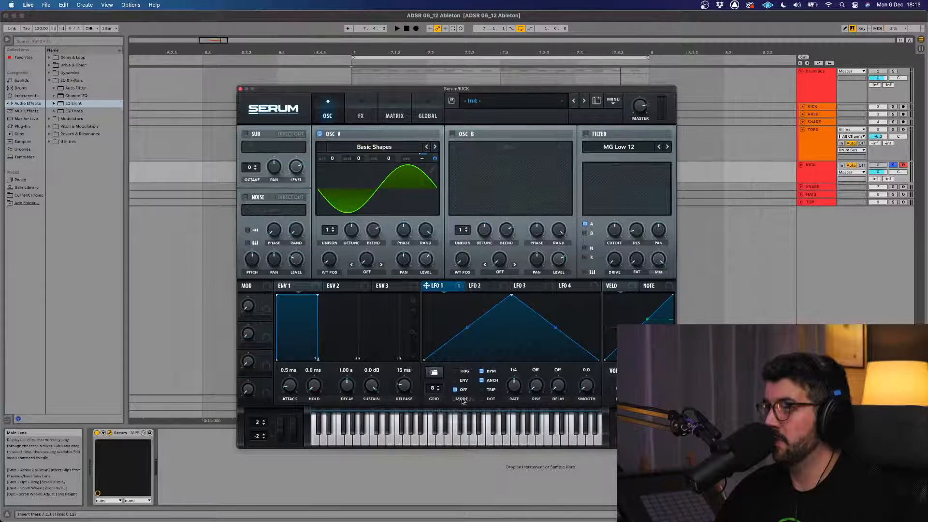
click(462, 382)
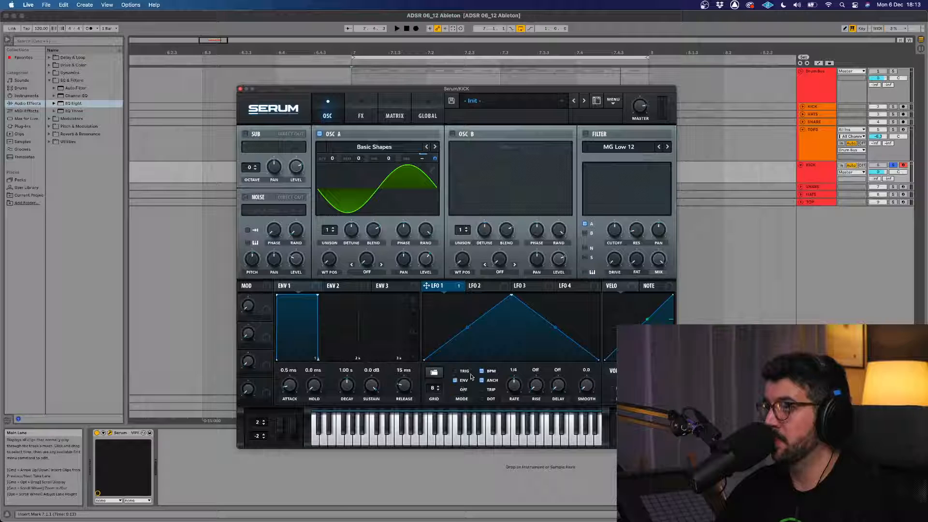
click(481, 370)
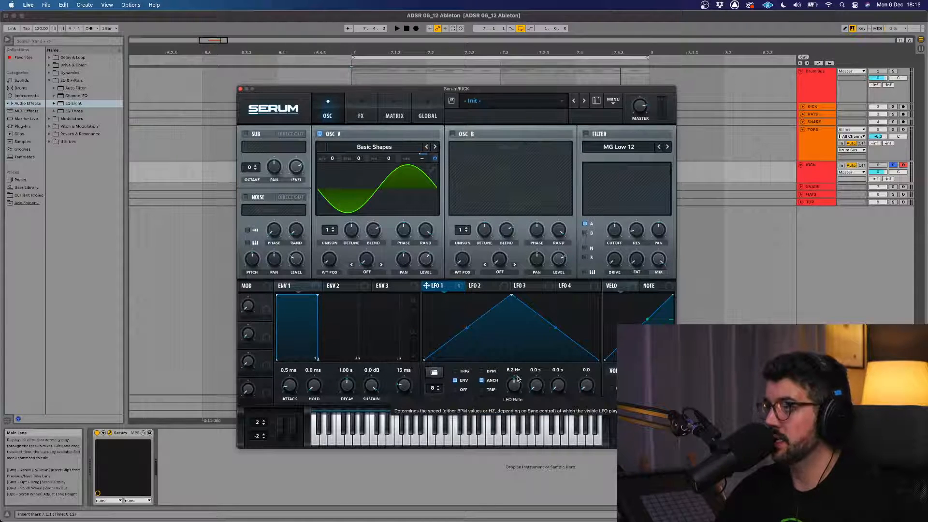
drag(516, 378, 514, 402)
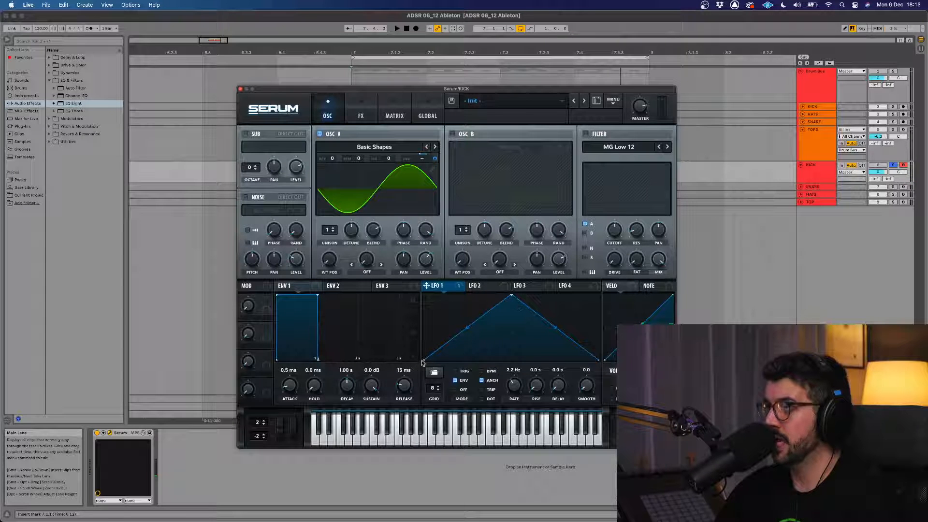
Reshape LFO 1 into a straight descending ramp from maximum at the start to zero at the end
drag(422, 363, 423, 295)
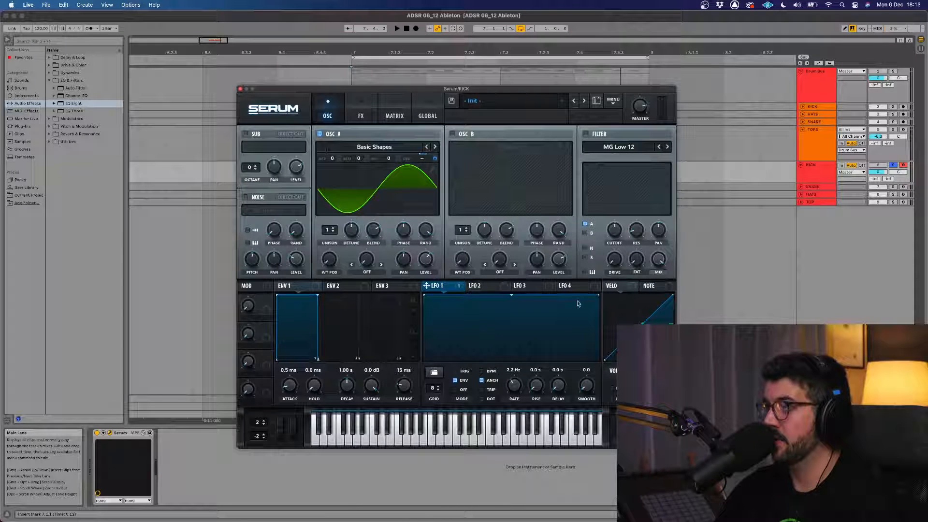
drag(599, 294, 599, 358)
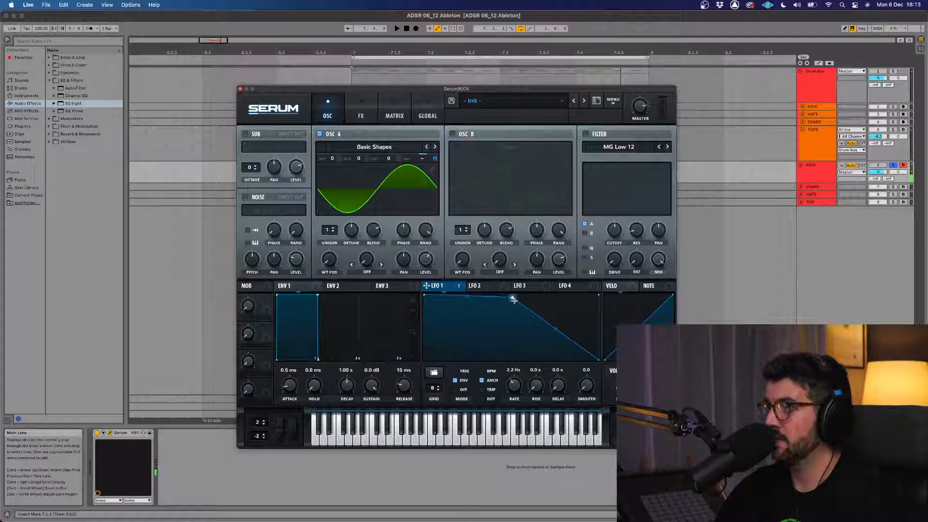
drag(513, 299, 511, 327)
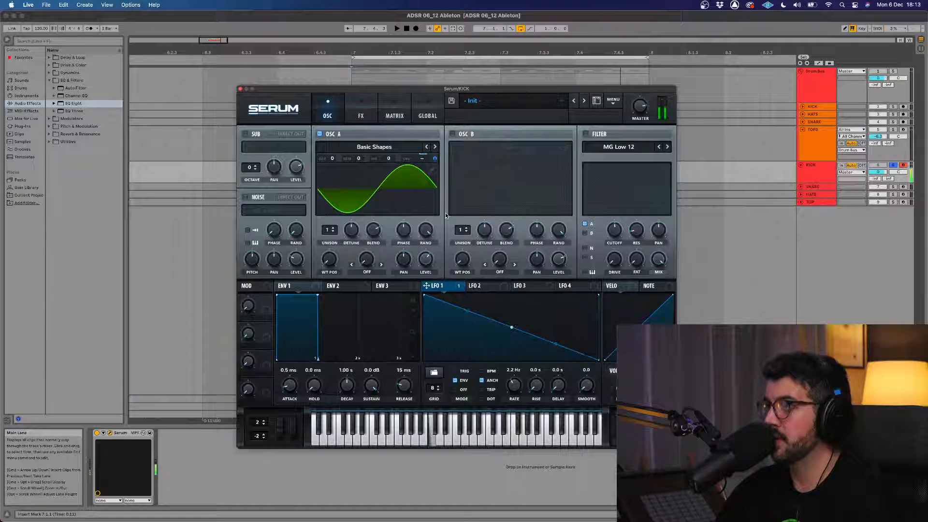
Set oscillator A's octave to -1 and LFO 1's rate to 4.3 Hz
drag(332, 163, 334, 174)
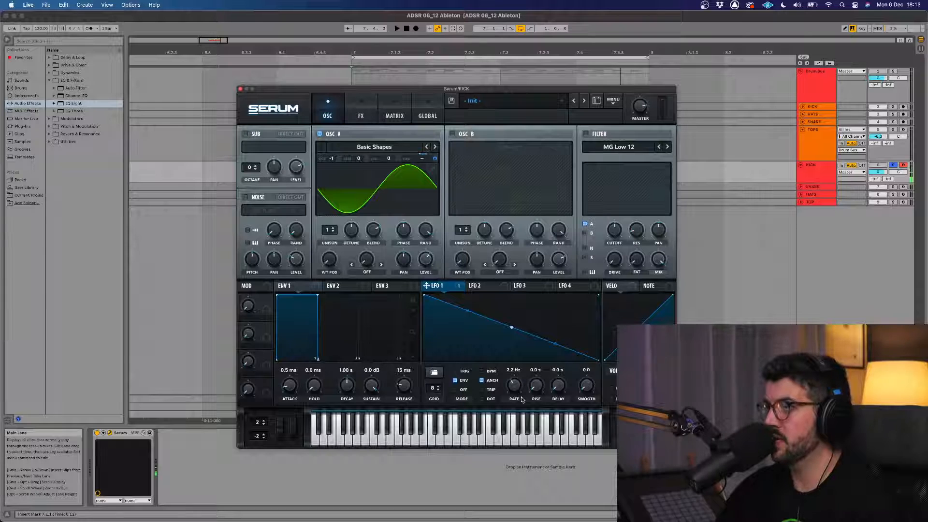
drag(514, 390, 516, 385)
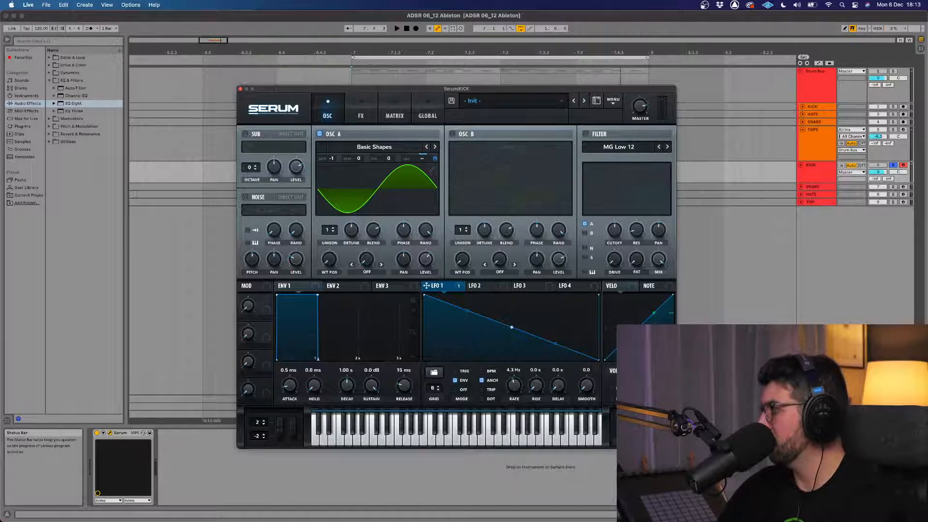
Switch to Loopback, raise the Ableton Live 11 Suite source volume to 96%, and return to Ableton Live
key(super+Tab)
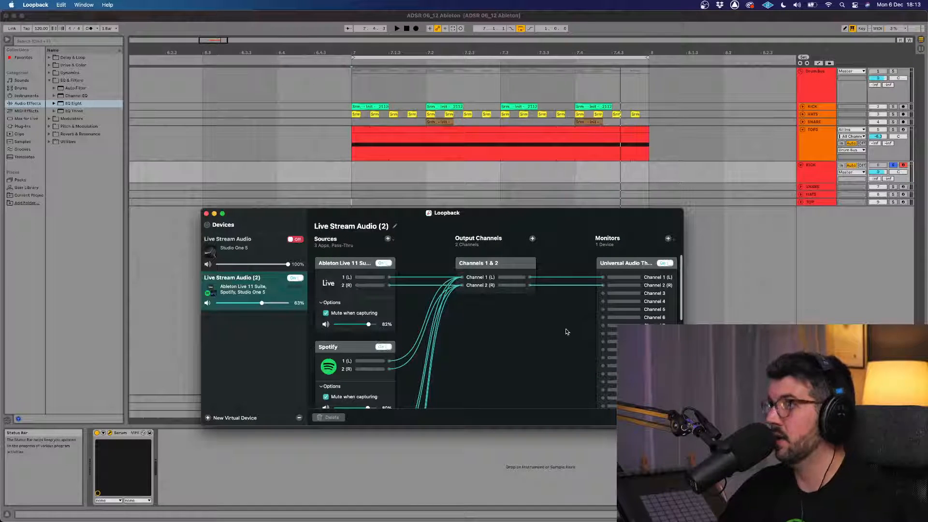
drag(368, 324, 376, 325)
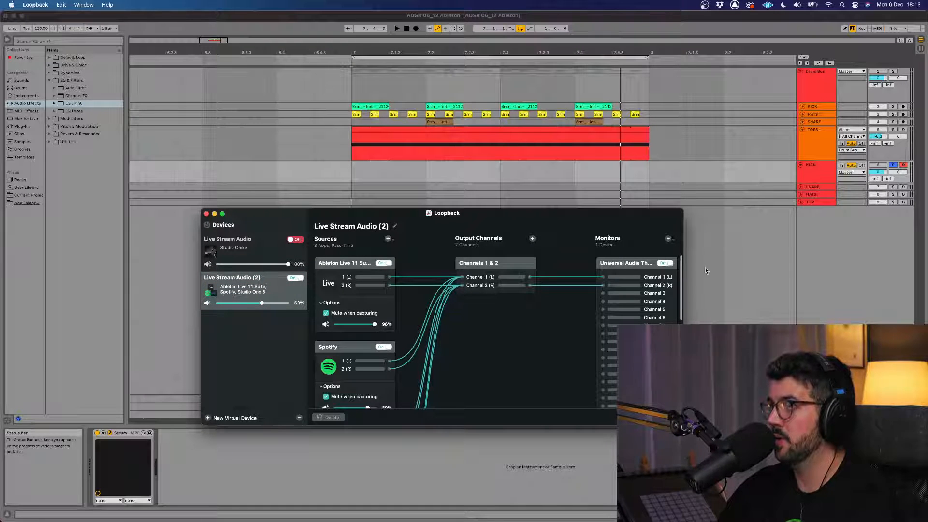
click(739, 259)
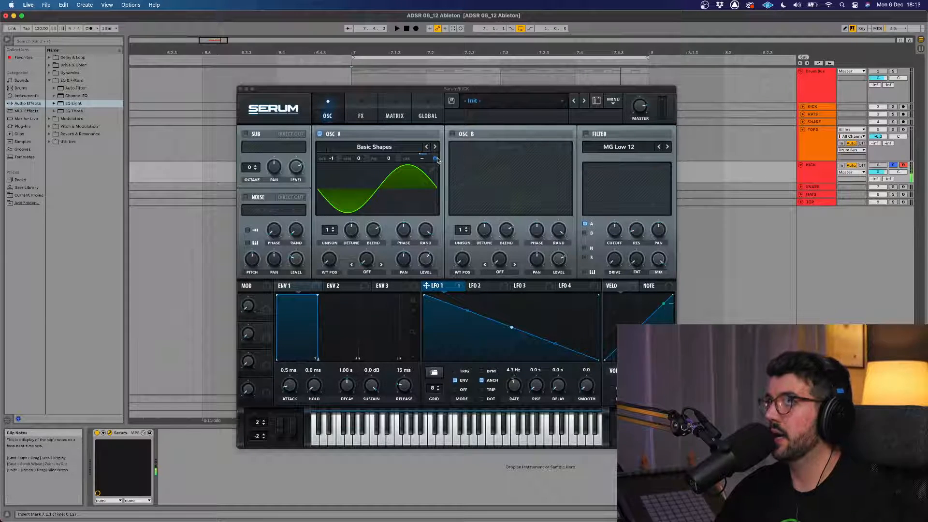
Set the modulation matrix amount of LFO 1 on oscillator A's coarse pitch to 17 and return to the oscillator page
click(402, 110)
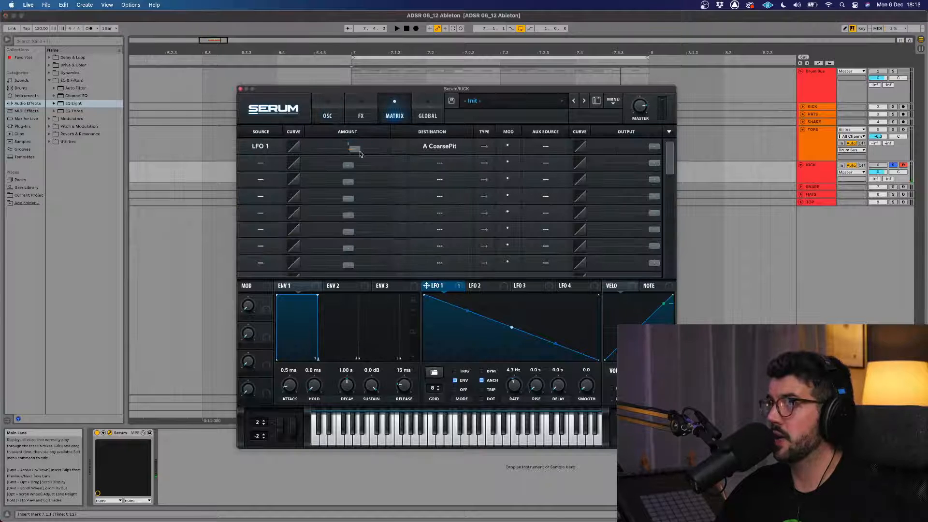
mouse_move(357, 153)
mouse_down()
mouse_move(379, 149)
mouse_move(326, 149)
mouse_move(354, 150)
mouse_up()
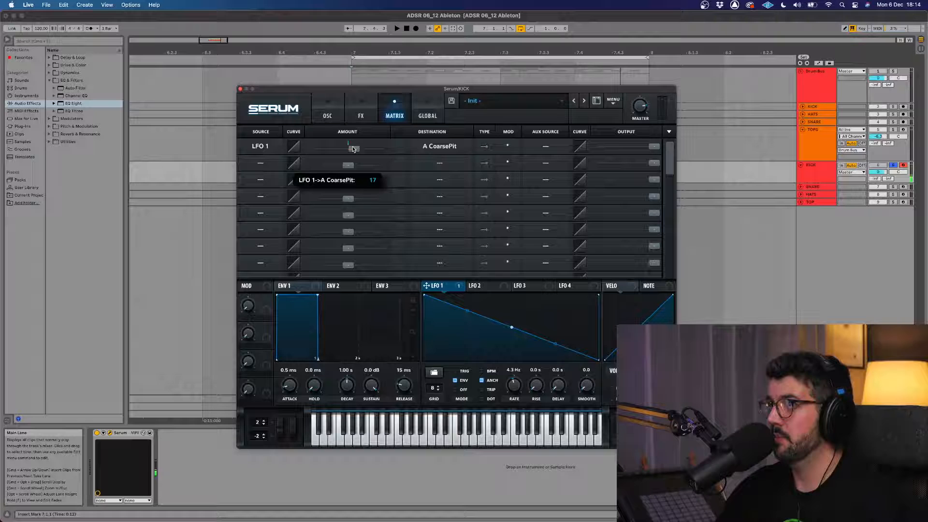
click(340, 116)
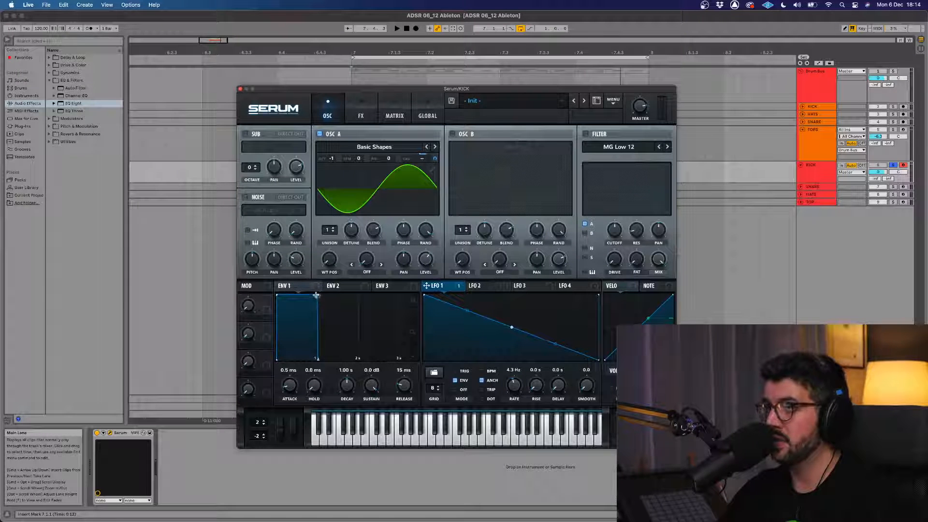
Shorten envelope 1's decay to 296 ms and lower its sustain to -5.5 dB
drag(317, 295, 287, 287)
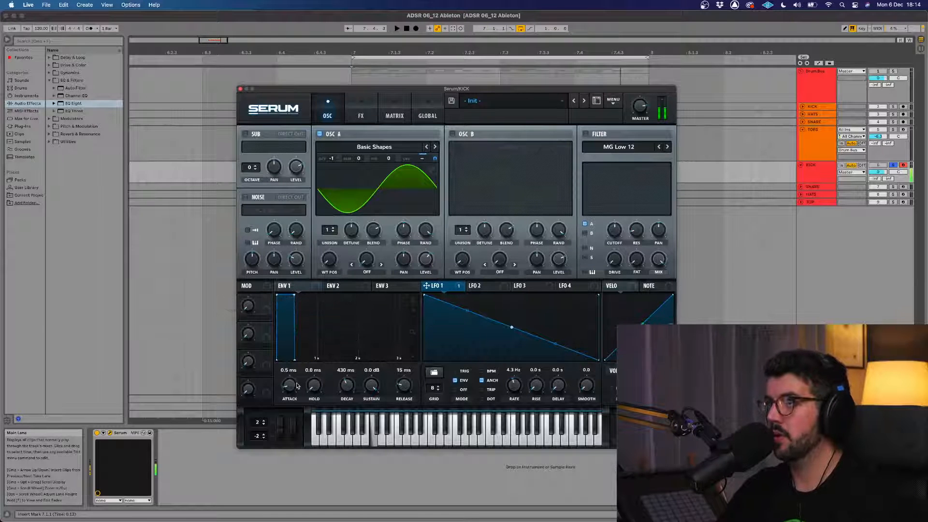
drag(371, 386, 365, 414)
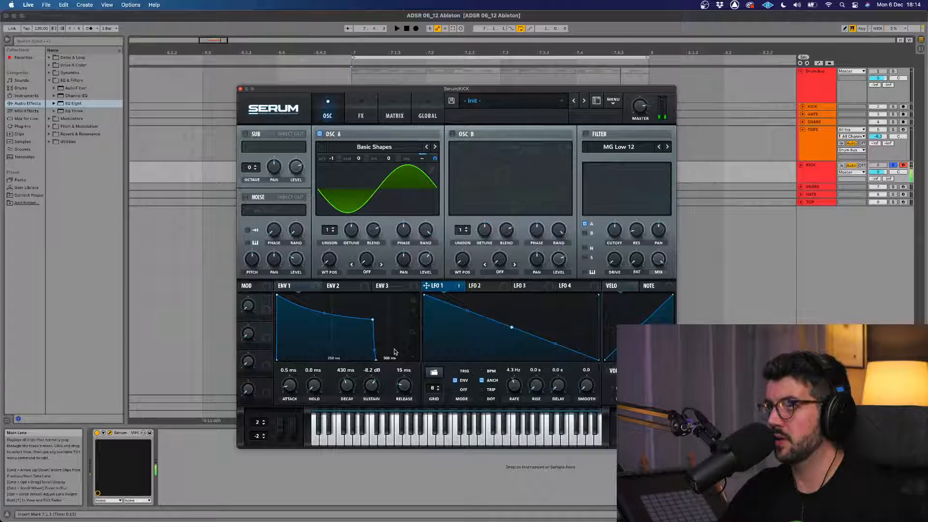
drag(372, 319, 328, 312)
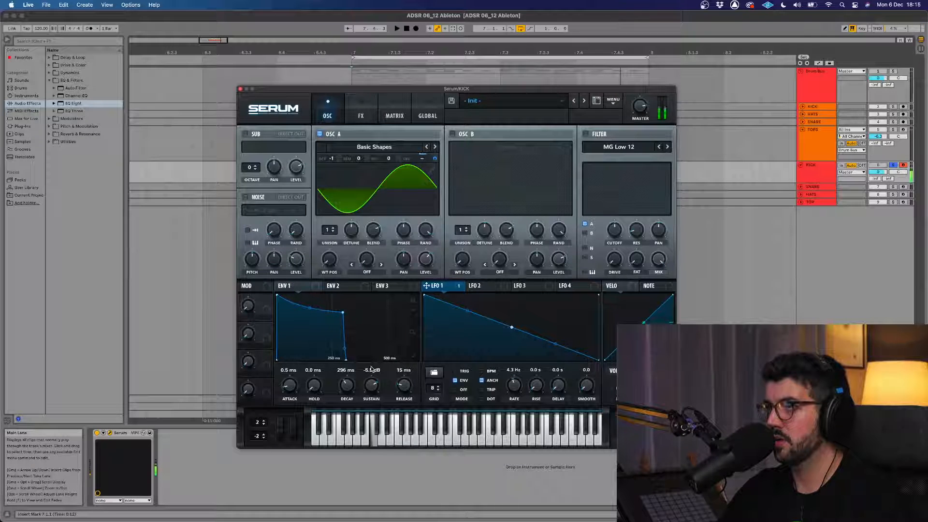
Set LFO 1's rate to 7.8 Hz, and envelope 1's release to 3.9 ms and attack to 0.9 ms
drag(520, 394, 520, 387)
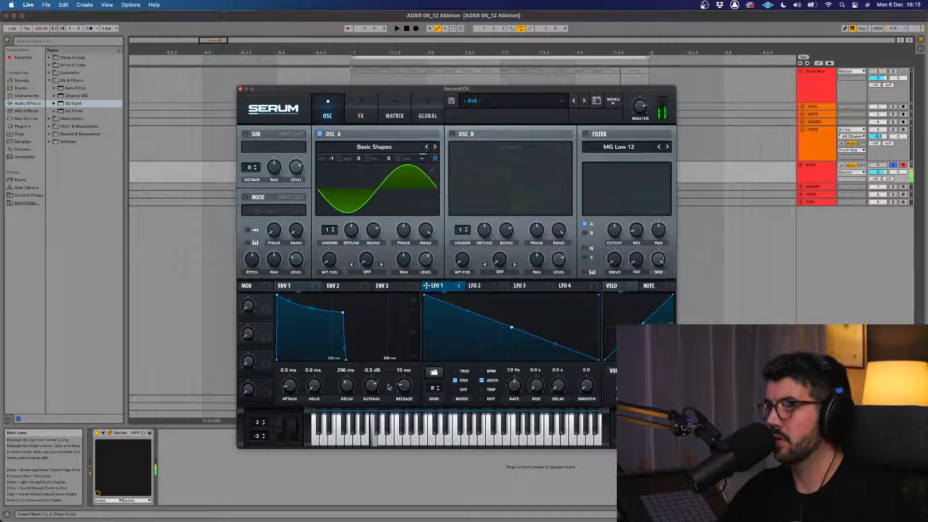
drag(405, 386, 414, 391)
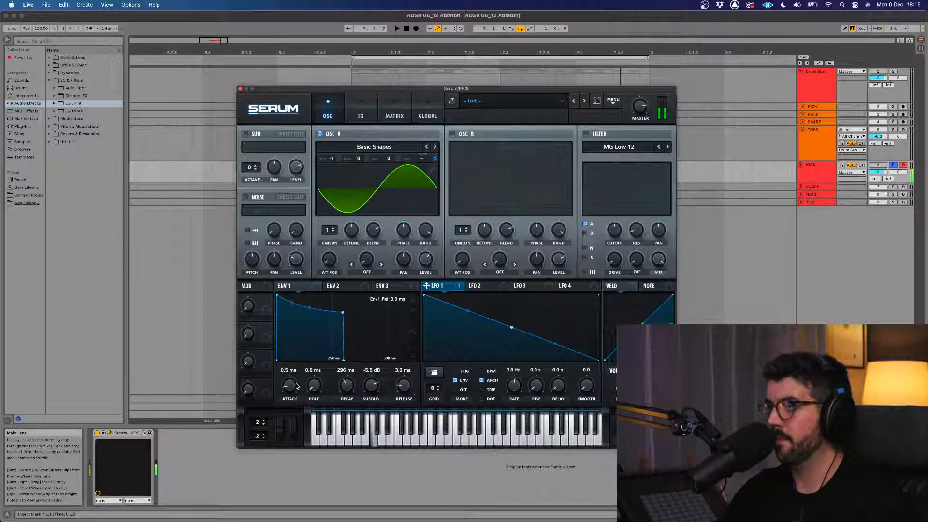
drag(293, 384, 293, 382)
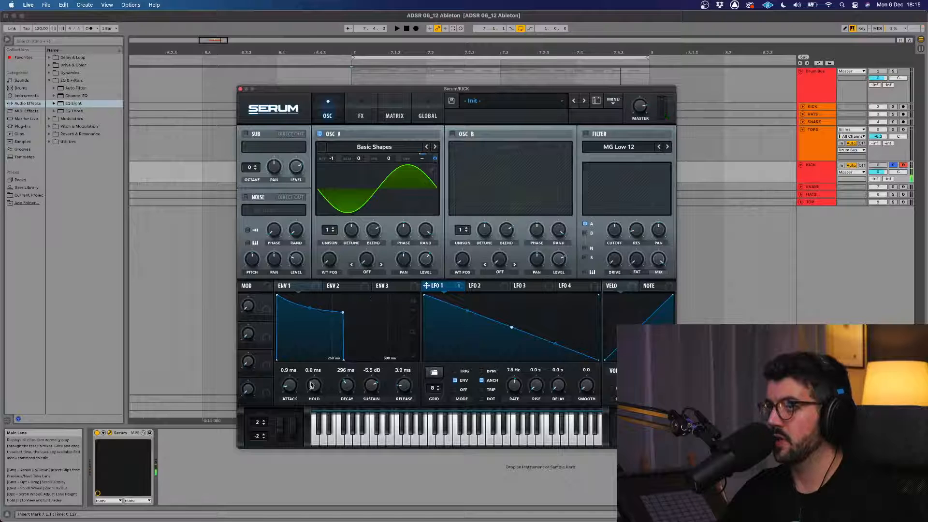
Set envelope 1's sustain to -11.9 dB, decay to 280 ms and release to 12 ms, and play a note to audition the kick
mouse_move(374, 391)
mouse_down()
mouse_move(366, 411)
mouse_move(363, 392)
mouse_up()
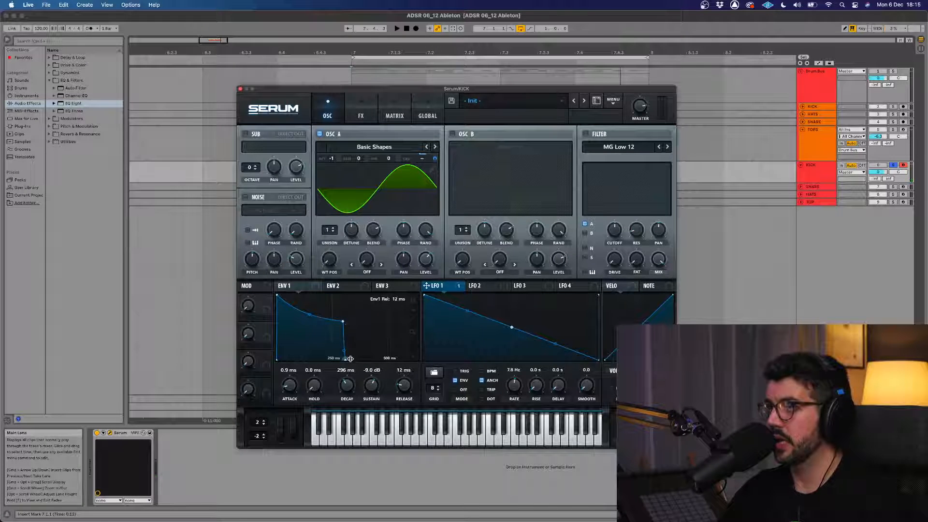
drag(342, 322, 336, 328)
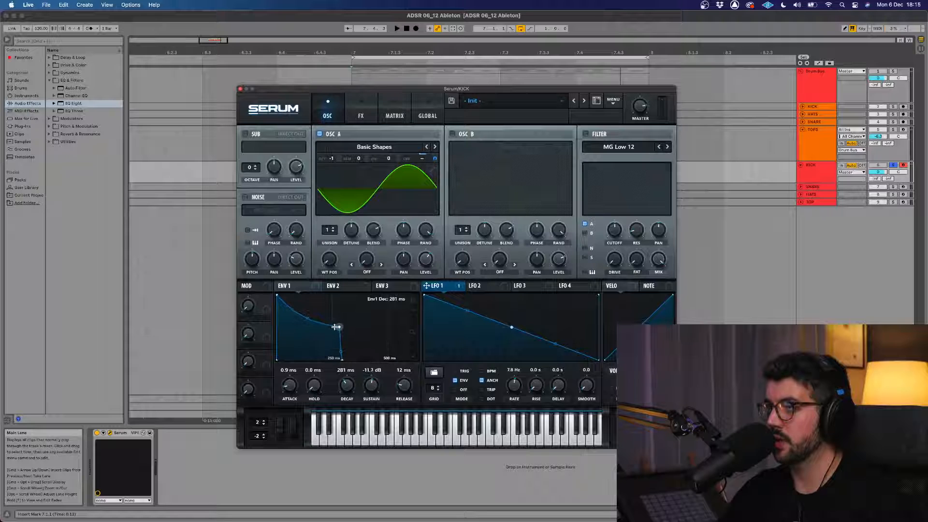
key(a)
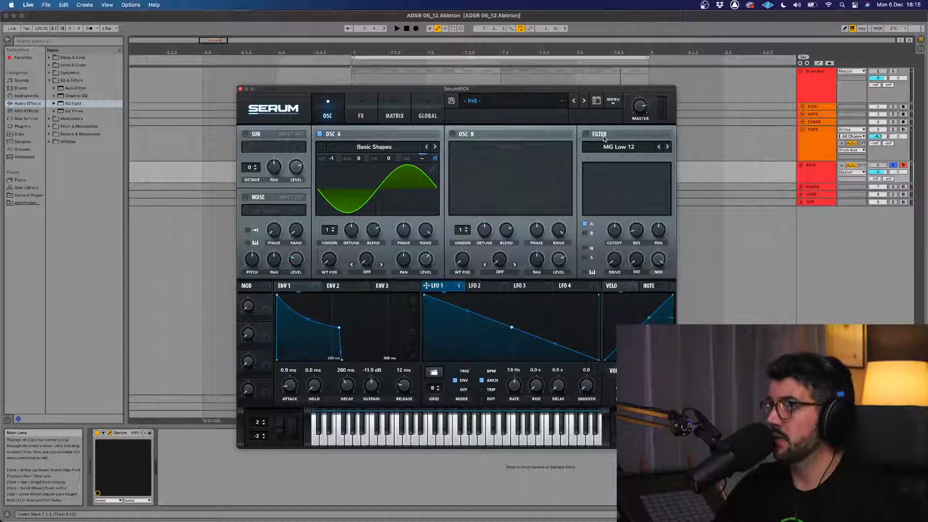
Enable the filter with the High 18 type and assign envelope 1 to its cutoff
click(585, 134)
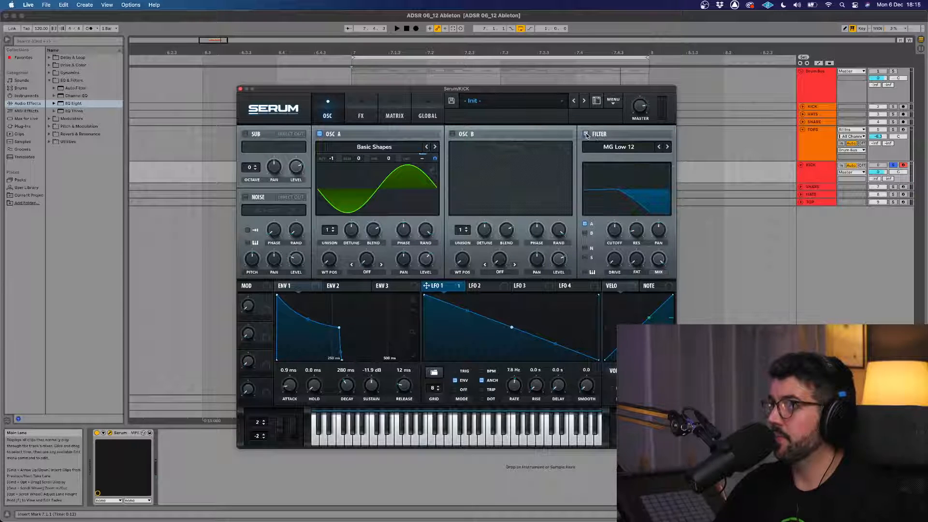
click(615, 150)
mouse_move(624, 157)
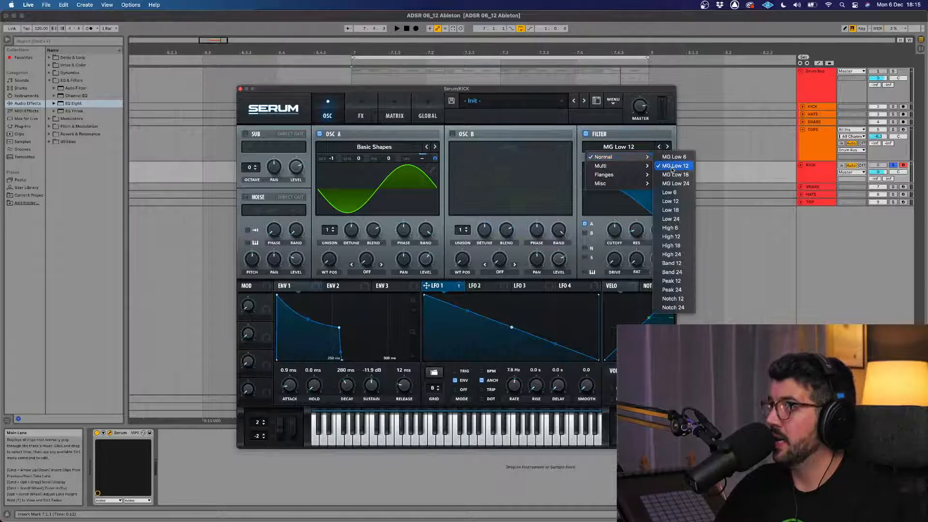
click(673, 246)
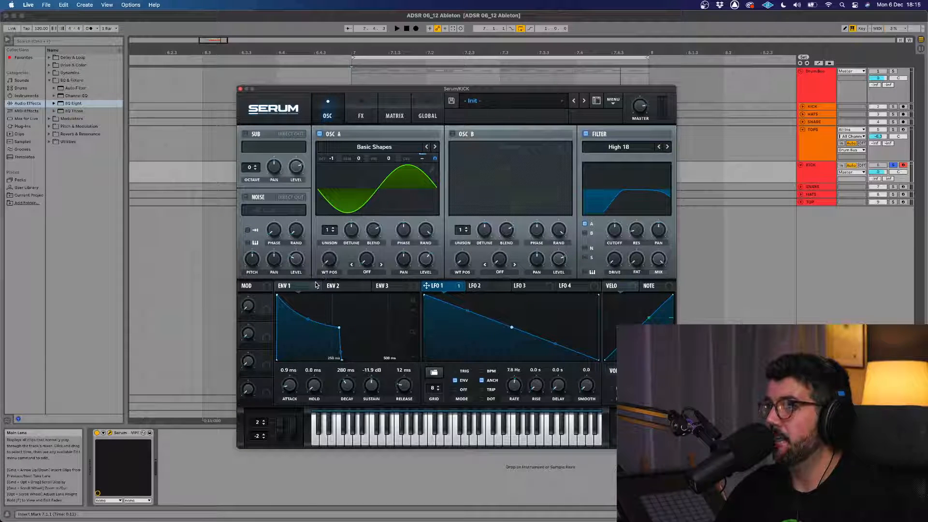
drag(281, 285, 617, 234)
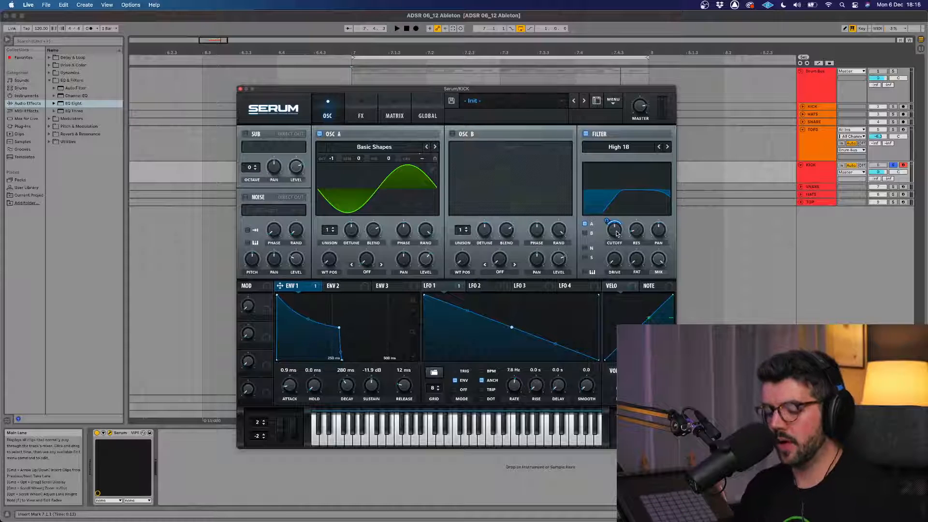
Adjust the filter cutoff and its envelope modulation to about 293 Hz while repeatedly playing a note
key(a)
mouse_move(623, 227)
mouse_down()
mouse_move(615, 251)
mouse_move(613, 213)
mouse_up()
key(a)
key(a)
key(a)
key(a)
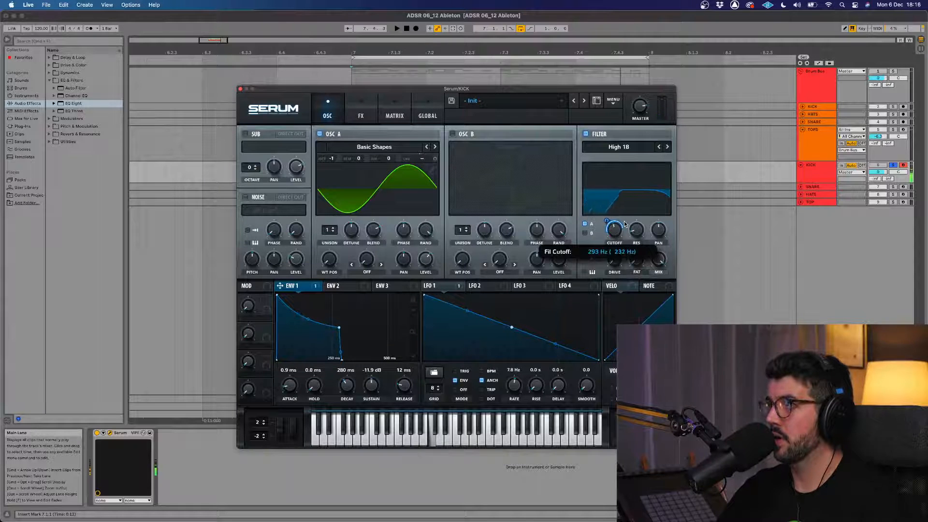
Switch the filter type to Low 18 and bring the cutoff to about 264 Hz while replaying the note
click(659, 147)
click(659, 147)
click(660, 147)
click(660, 147)
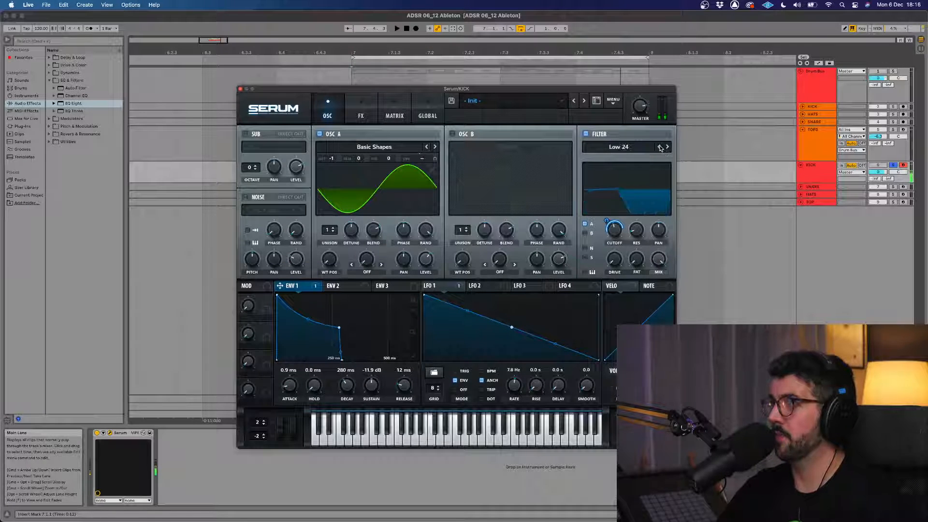
key(a)
key(a)
key(a)
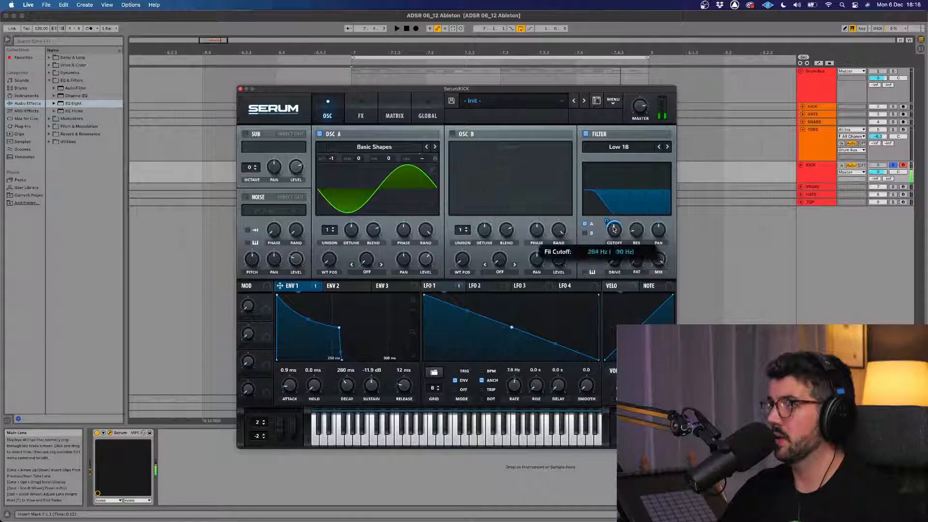
Fine-tune the low-pass cutoff by ear while auditioning the kick, and set LFO 1's rate to 10.0 Hz
key(a)
key(a)
key(a)
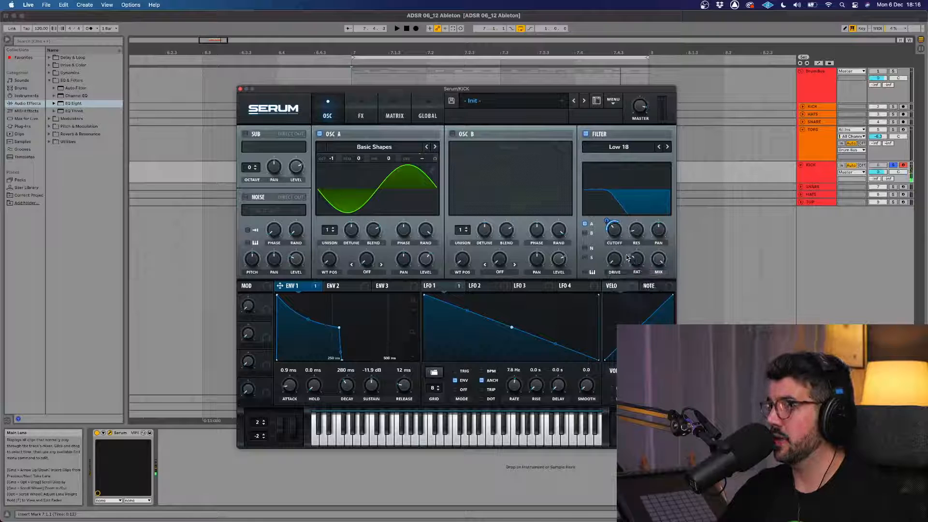
key(a)
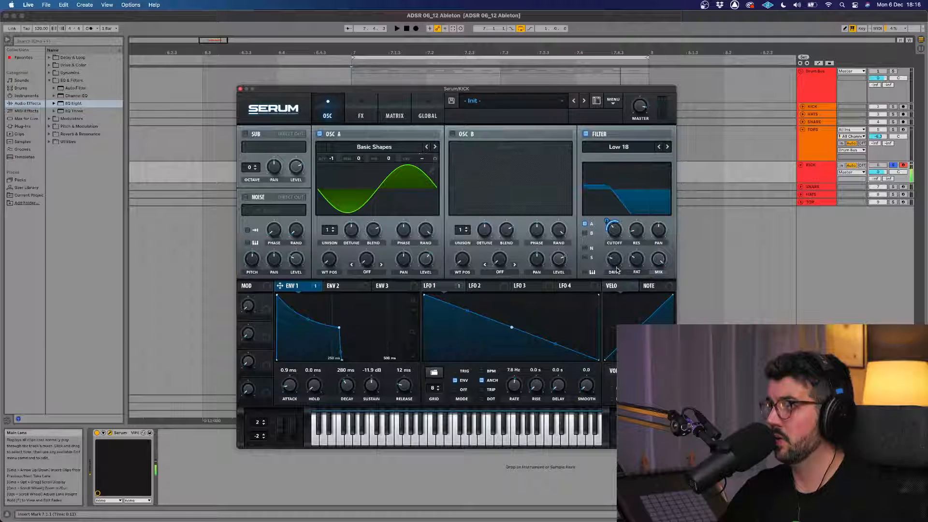
mouse_move(614, 230)
mouse_down()
mouse_move(614, 238)
mouse_move(614, 211)
mouse_up()
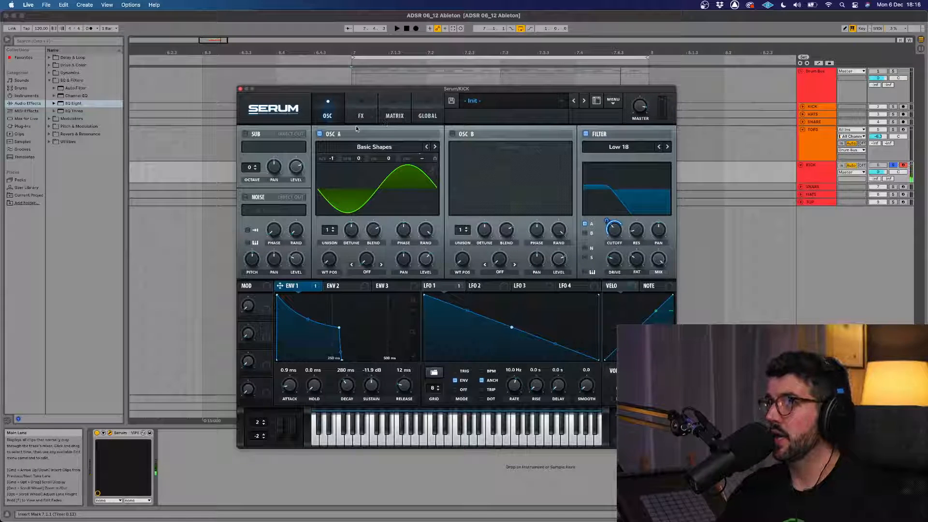
Enable the noise oscillator with the XF_KikAtk_25 kick attack sample in one-shot mode and adjust its level
click(254, 198)
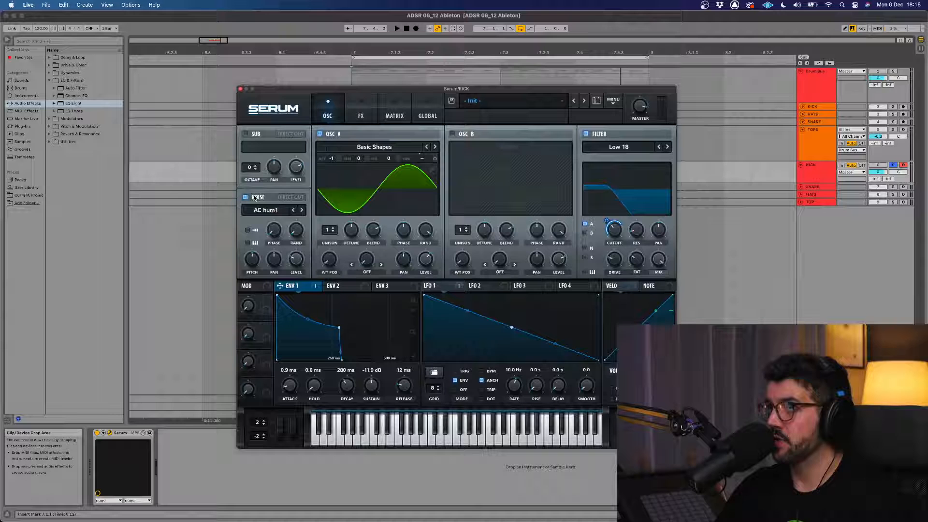
click(277, 211)
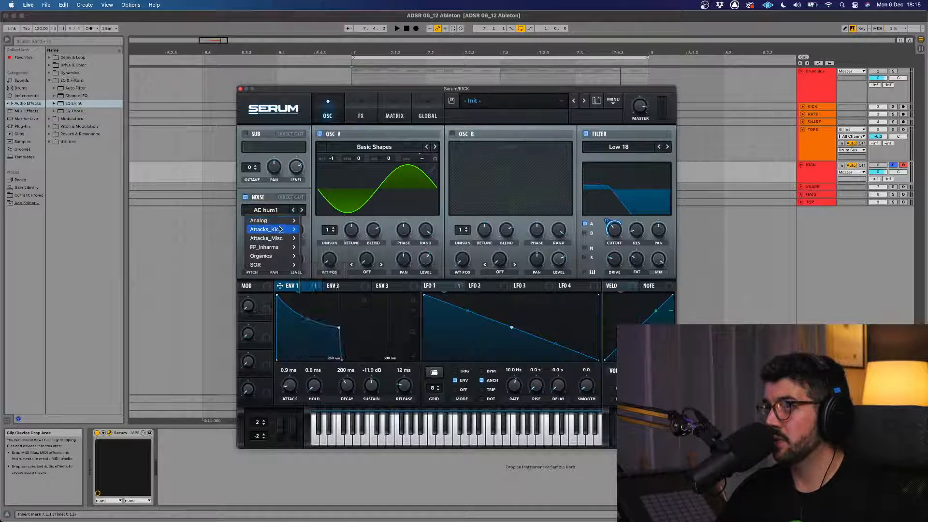
mouse_move(280, 230)
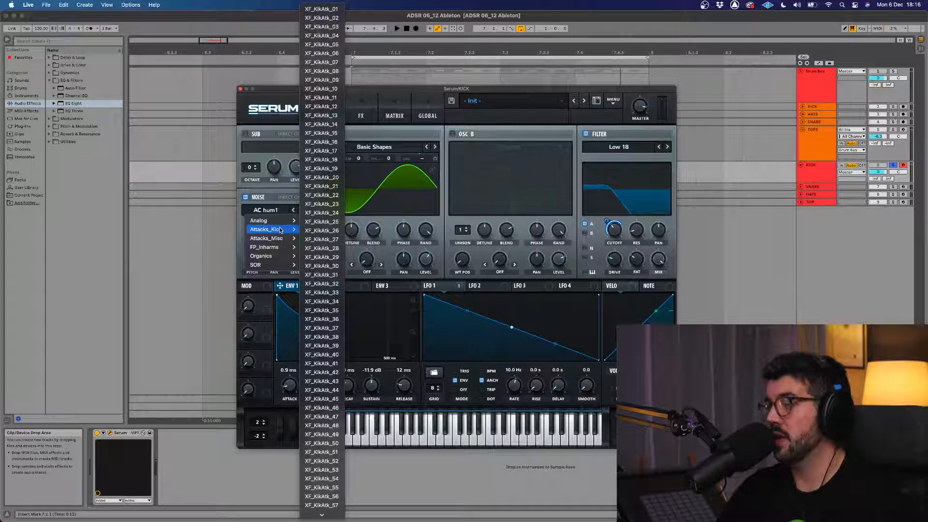
click(327, 223)
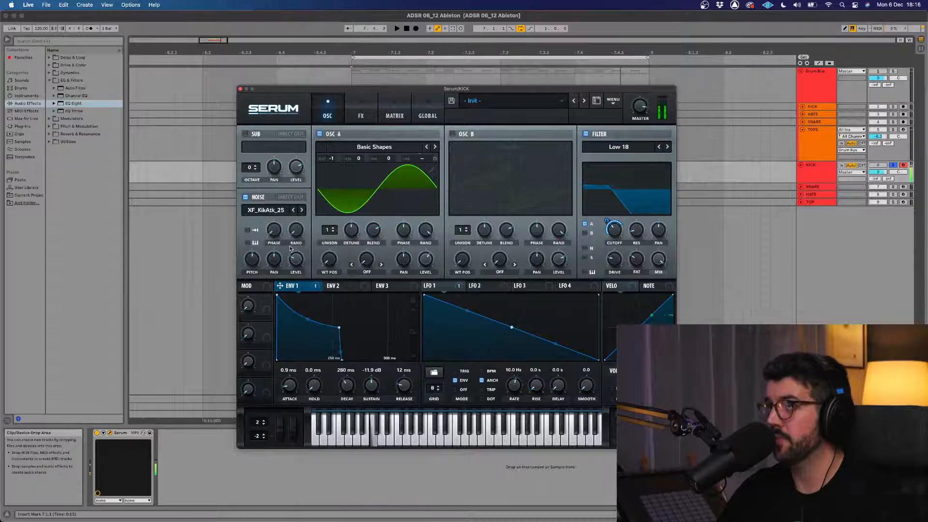
click(253, 233)
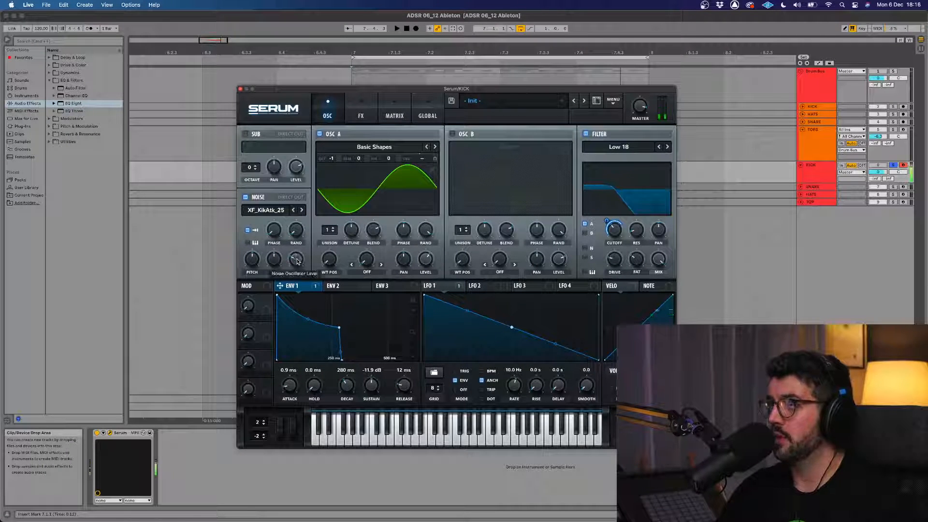
drag(298, 258, 299, 250)
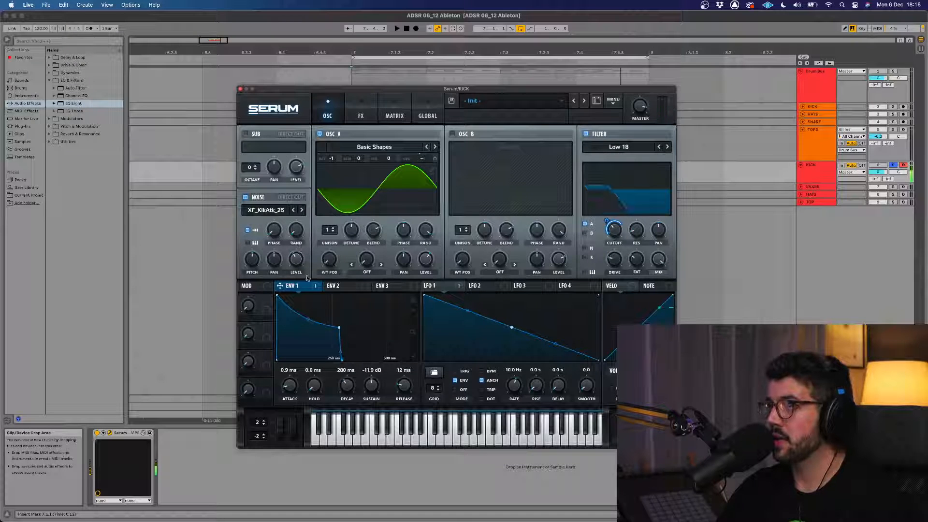
Set LFO 2 to envelope mode with BPM sync off and a 6.2 Hz rate, and assign it to the noise level
mouse_move(323, 288)
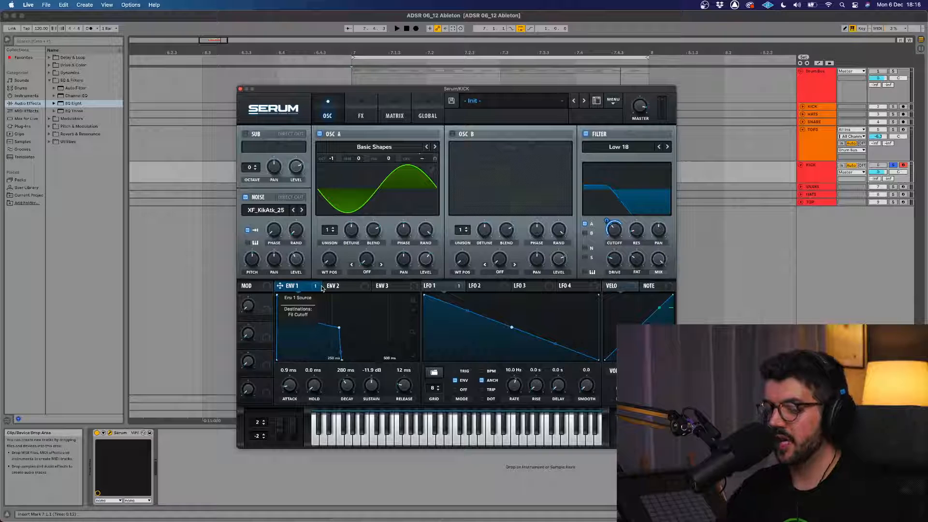
drag(319, 287, 353, 289)
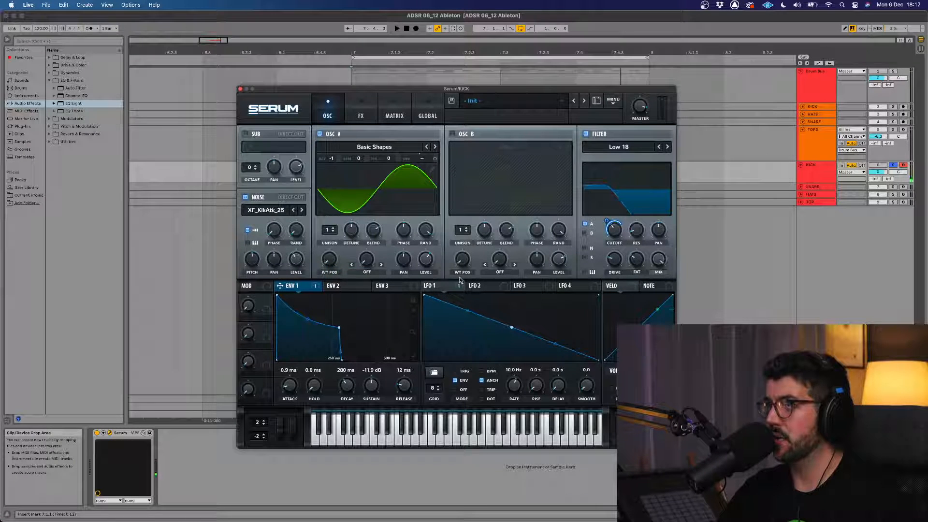
click(478, 286)
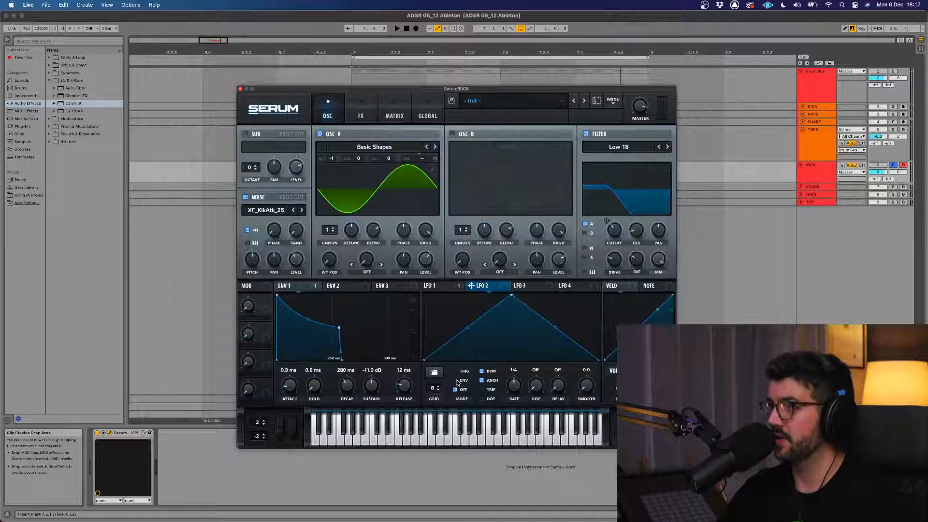
click(482, 371)
drag(496, 287, 290, 340)
drag(289, 251, 301, 257)
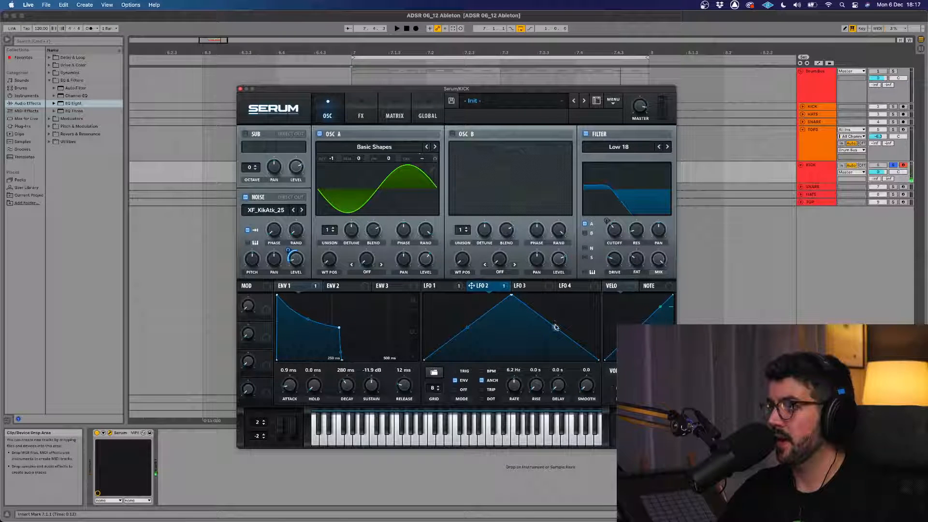
Reshape LFO 2 to hold its maximum through the first half and curve down to the end, and fine-tune the noise pitch
drag(554, 328, 629, 289)
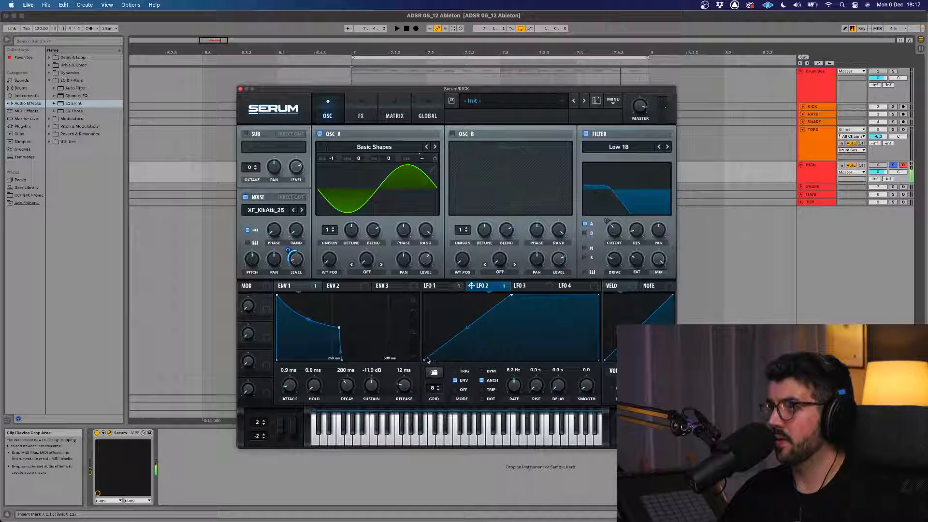
drag(427, 360, 426, 295)
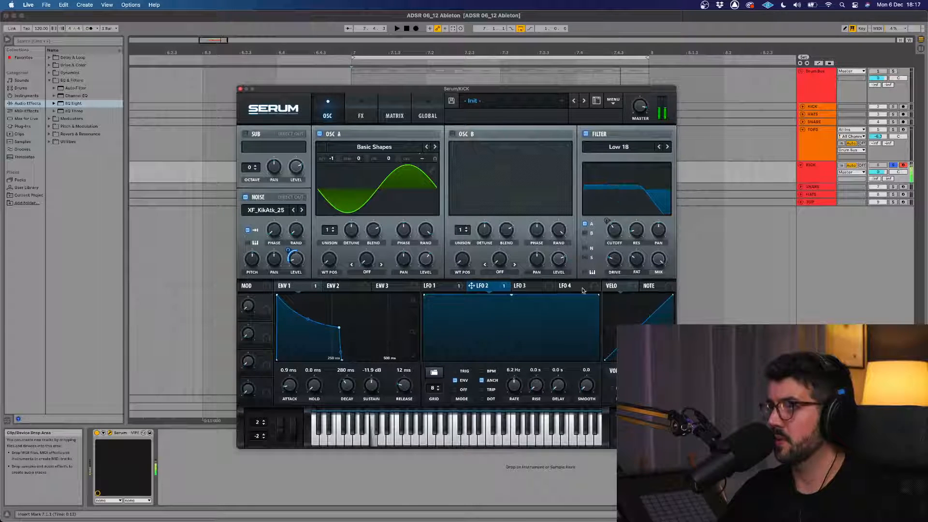
drag(598, 295, 597, 353)
drag(553, 302, 551, 313)
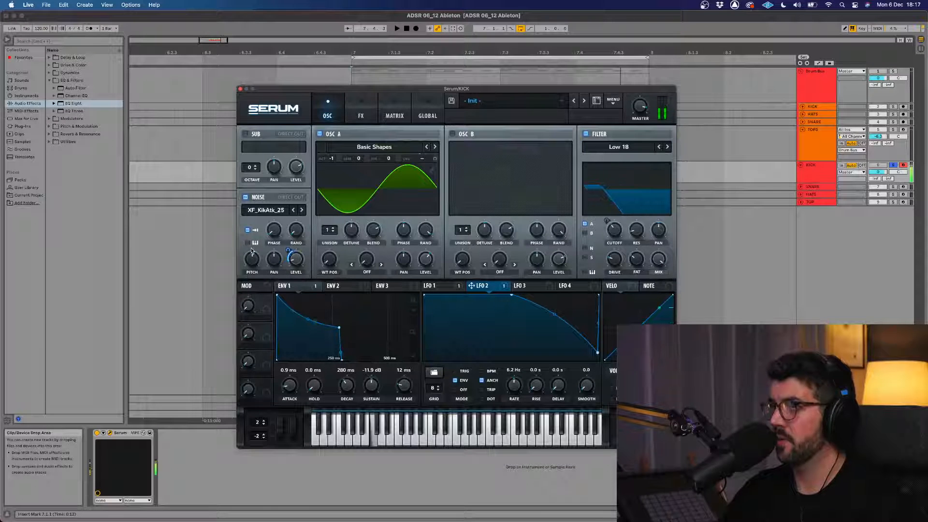
drag(252, 257, 252, 258)
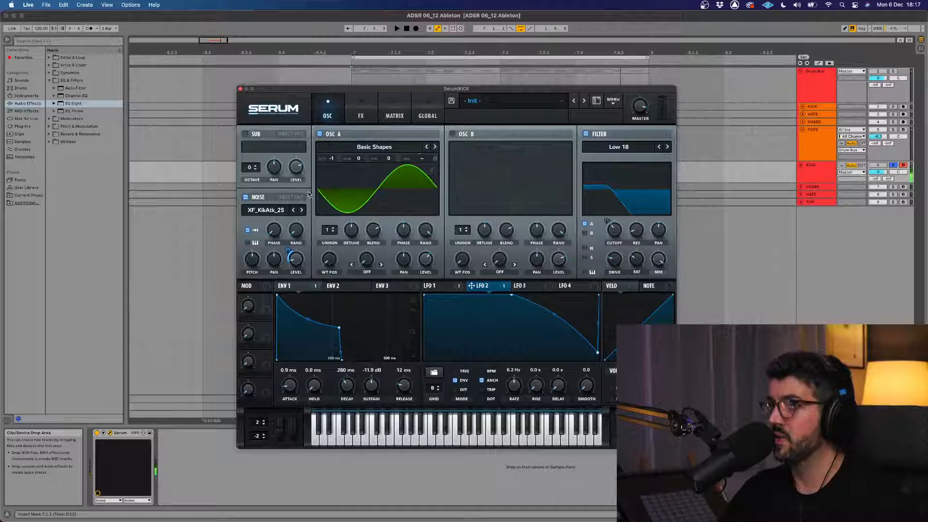
Enable the distortion effect with the Tube type and adjust its drive
click(363, 115)
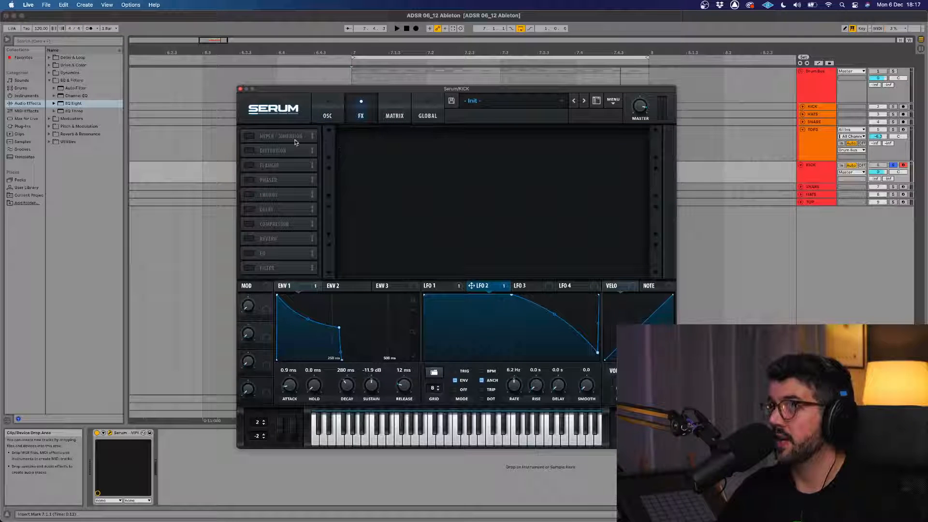
click(250, 150)
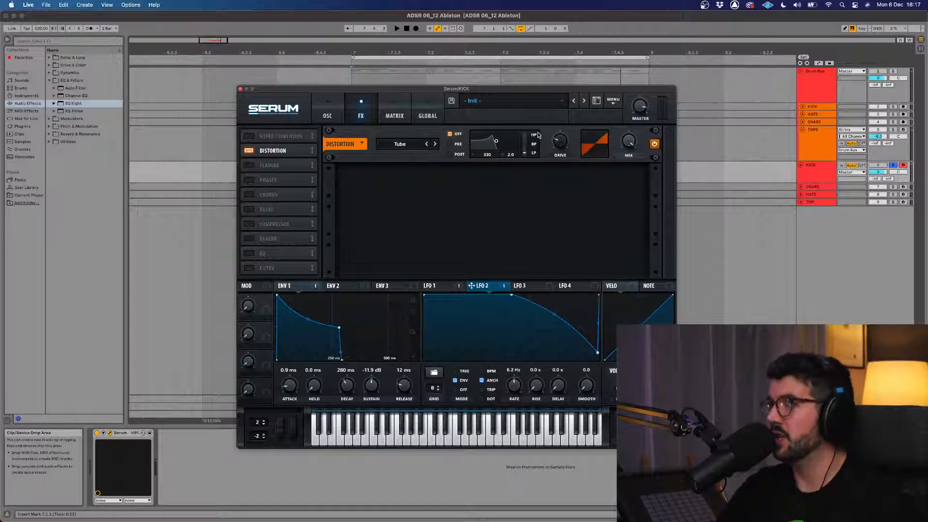
mouse_move(556, 142)
mouse_down()
mouse_move(571, 109)
mouse_move(568, 143)
mouse_move(568, 136)
mouse_up()
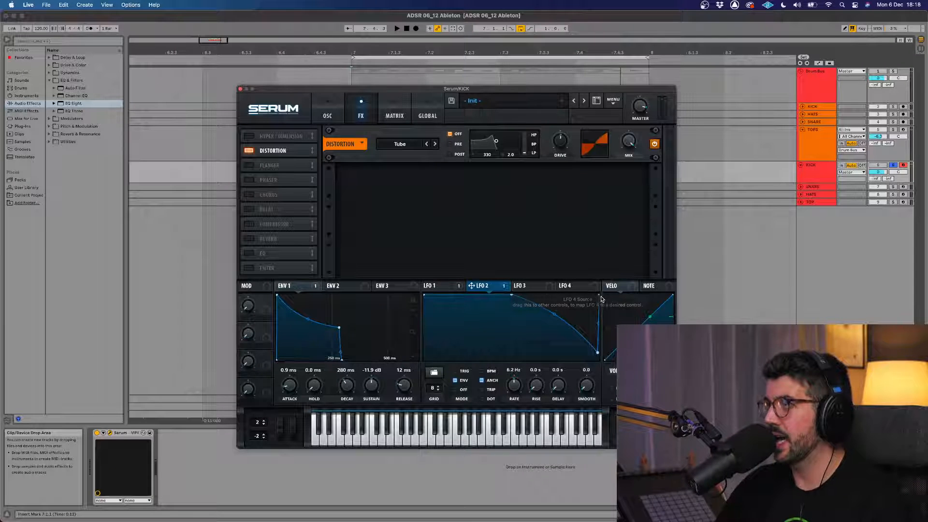
Lower LFO 2's end point to zero, keeping the flat first half of the curve
drag(600, 302, 600, 361)
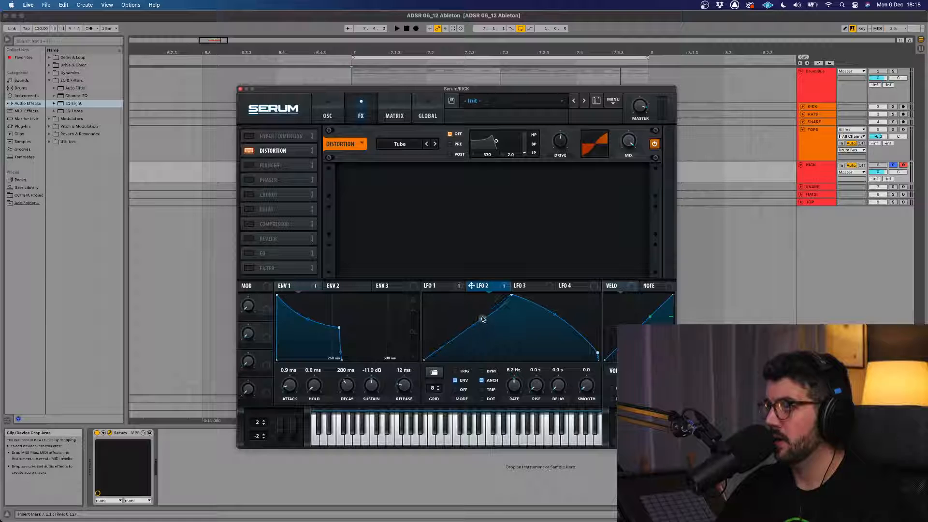
drag(483, 321, 393, 270)
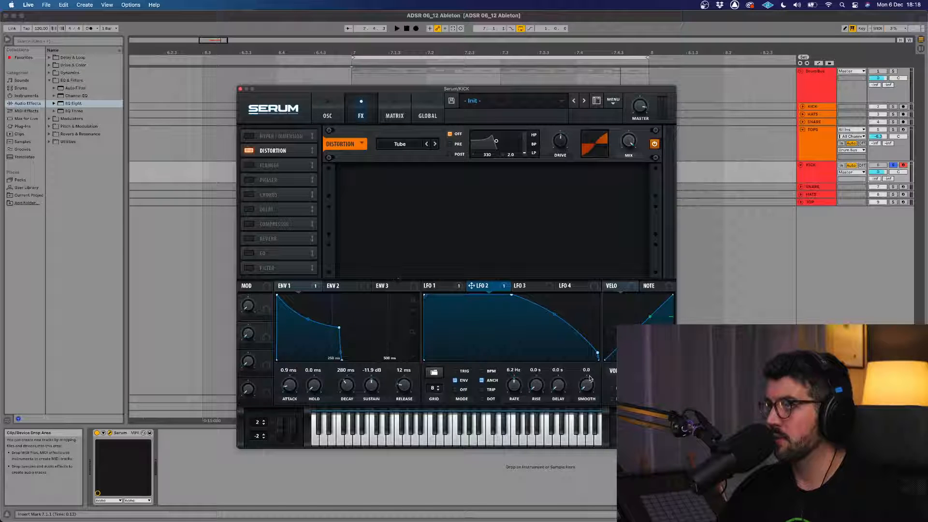
drag(597, 352, 602, 364)
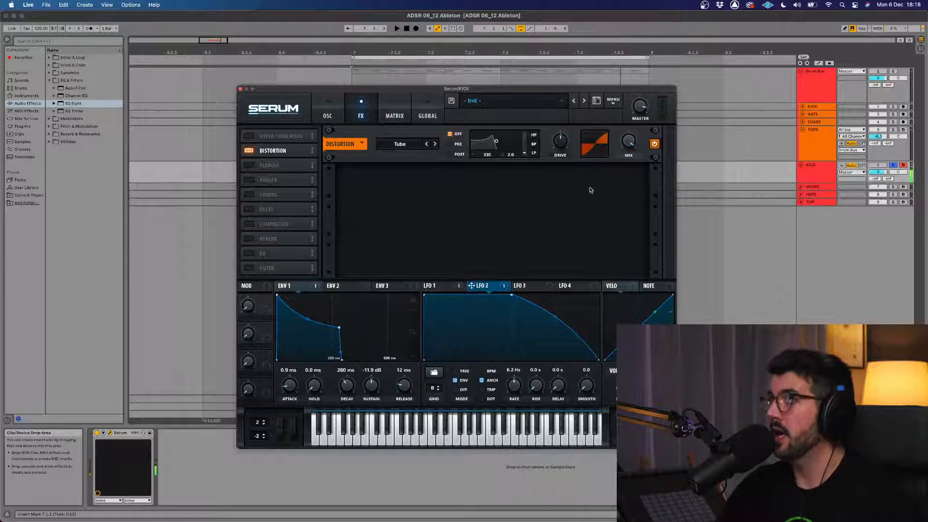
Assign LFO 3 to the distortion drive and set it to envelope mode with BPM sync on
click(526, 285)
drag(516, 286, 559, 191)
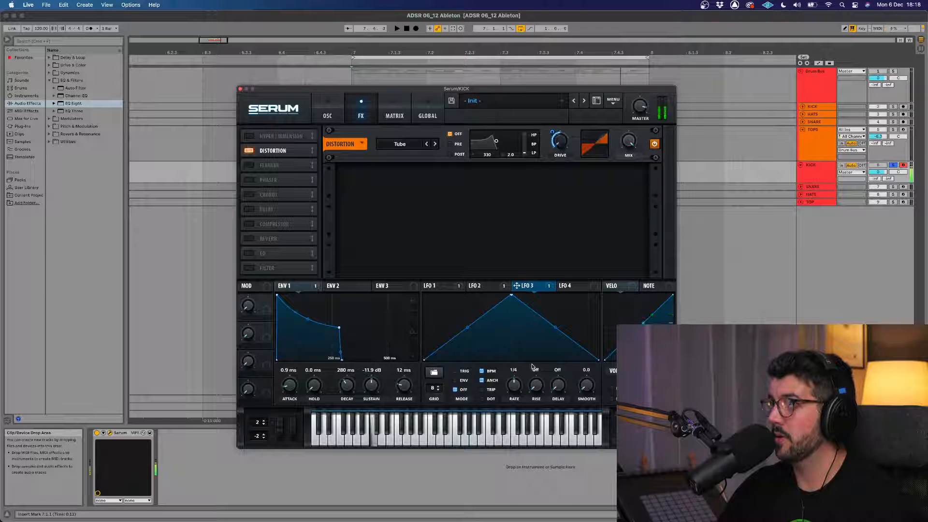
click(464, 382)
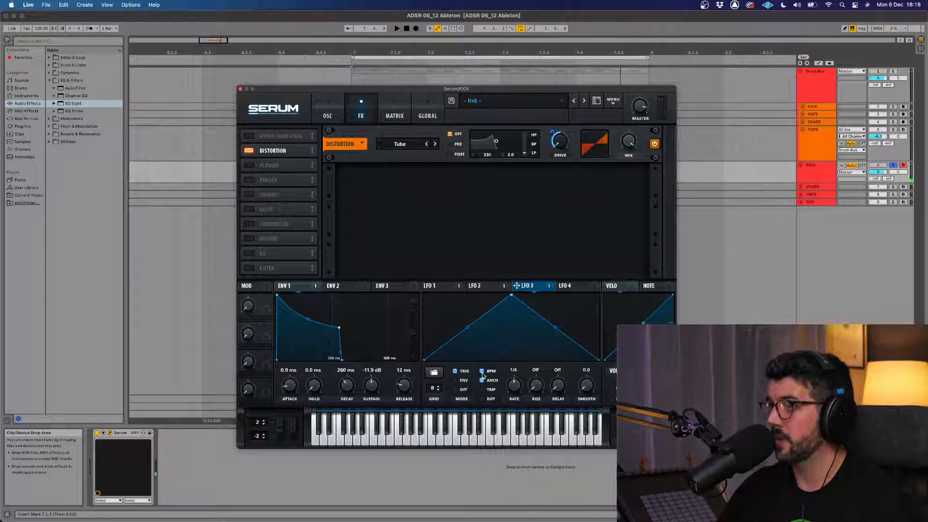
click(482, 372)
click(482, 371)
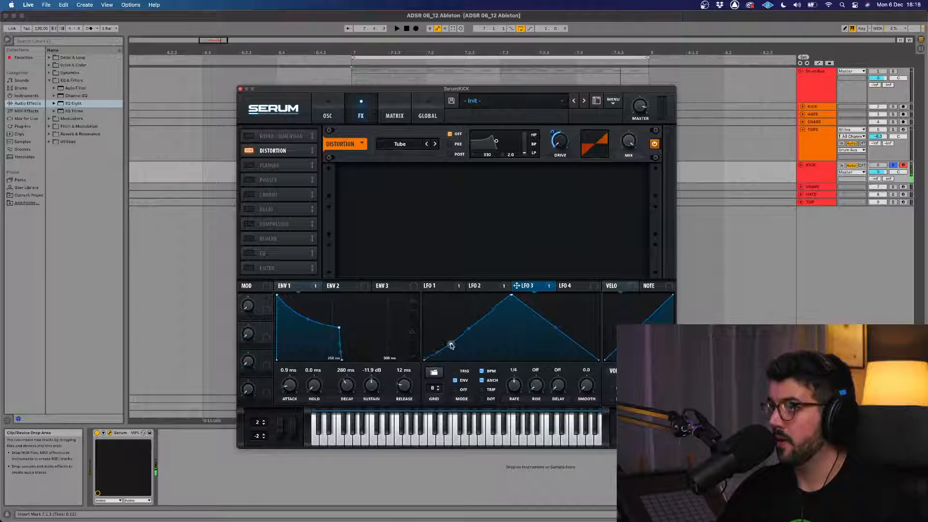
Raise LFO 3's start point to maximum and adjust its modulation amount on the distortion drive
drag(425, 360, 425, 295)
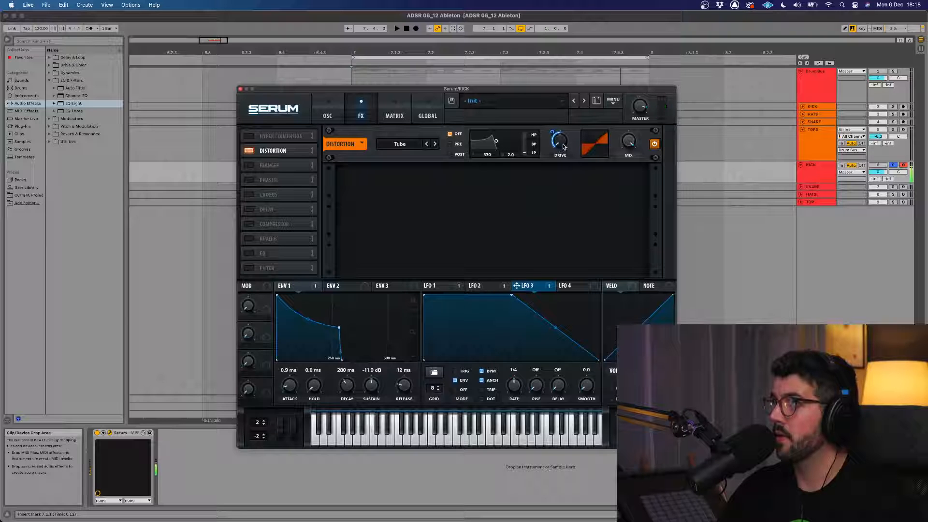
drag(552, 132, 556, 137)
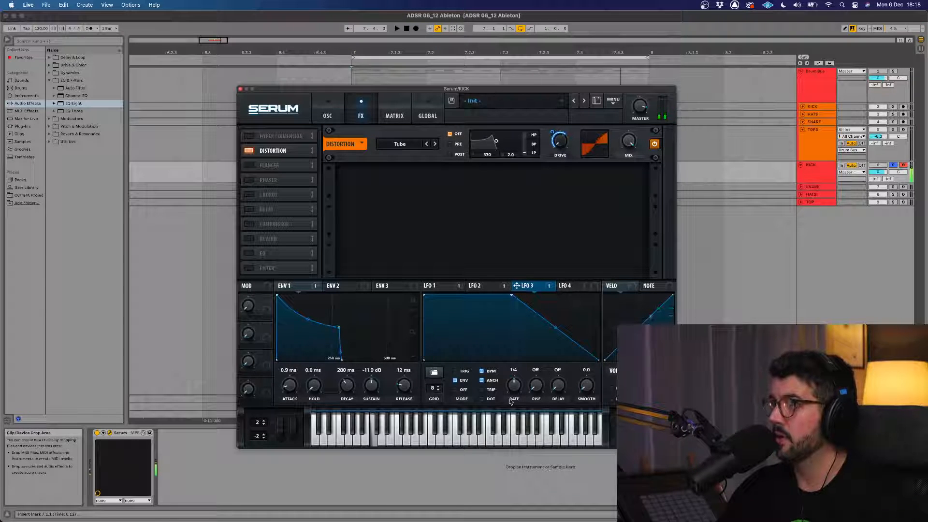
Turn off BPM sync for LFO 3 and set its rate to about 10.8 Hz
click(483, 372)
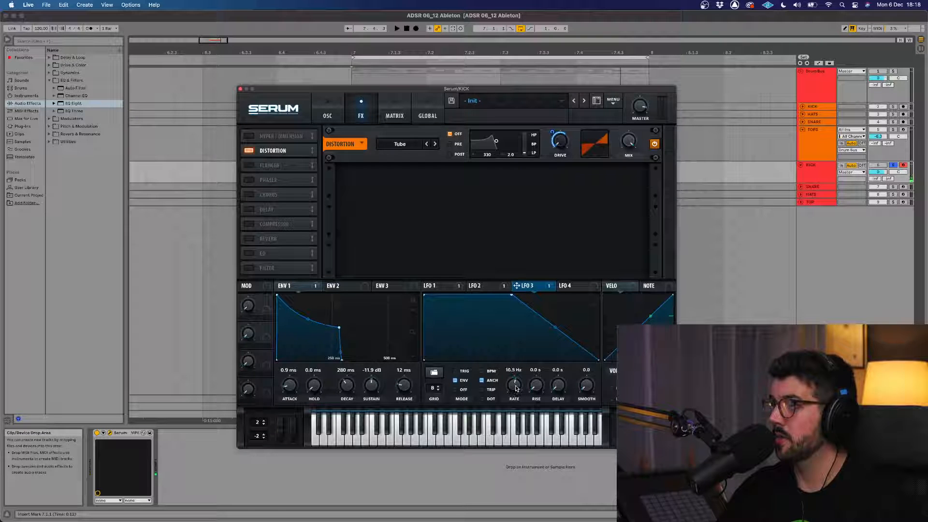
drag(516, 388, 516, 386)
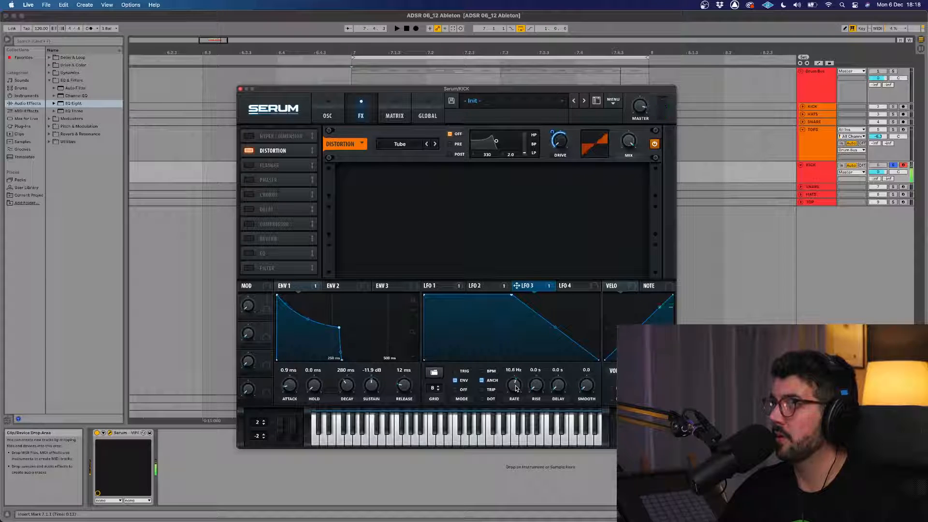
Enable the compressor in multiband mode, adjust its gain and threshold, and lower its mix
click(256, 224)
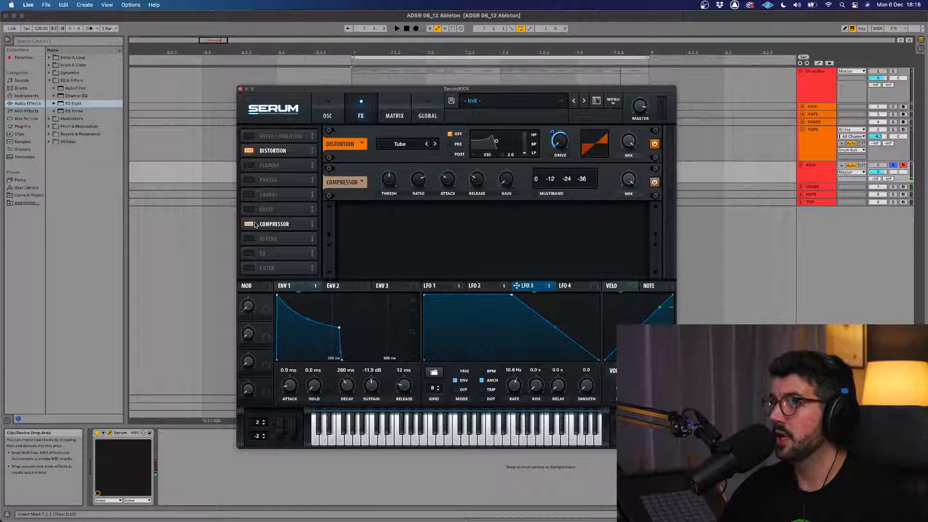
click(541, 193)
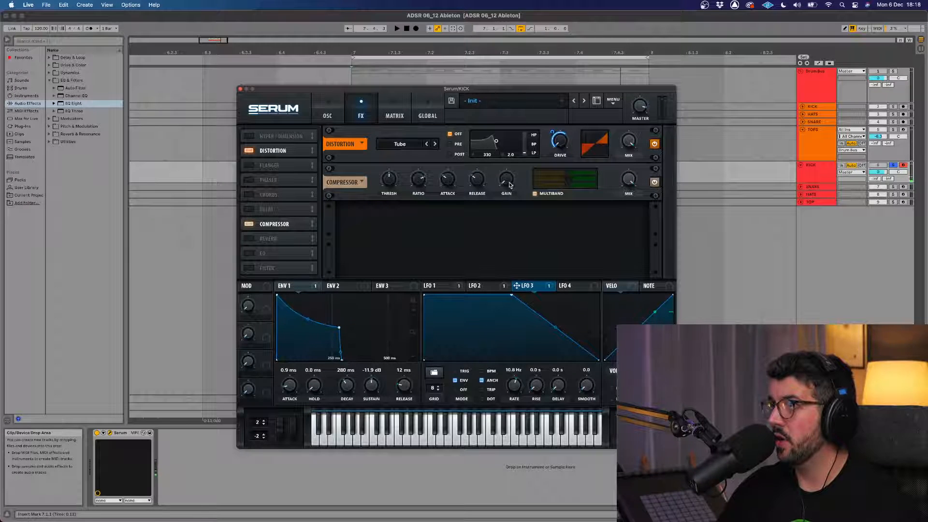
drag(509, 185, 510, 168)
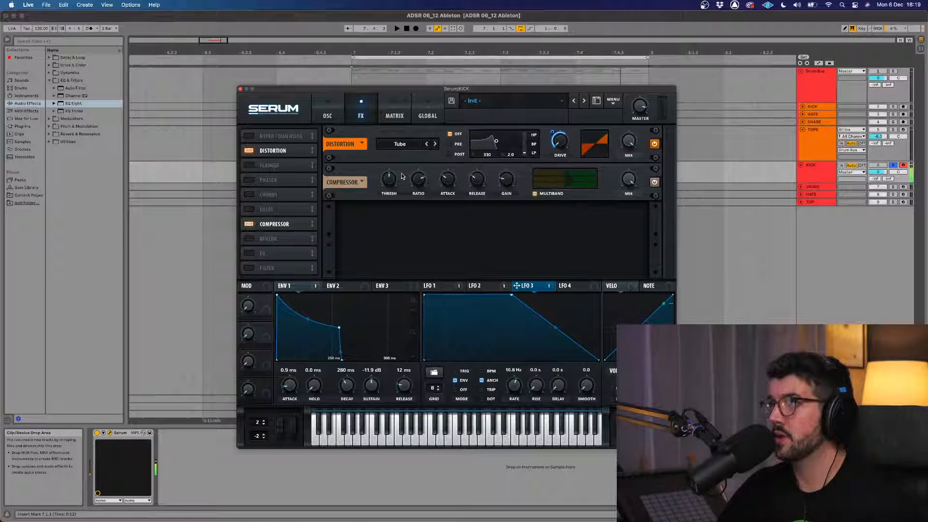
mouse_move(392, 179)
mouse_down()
mouse_move(374, 223)
mouse_move(397, 164)
mouse_up()
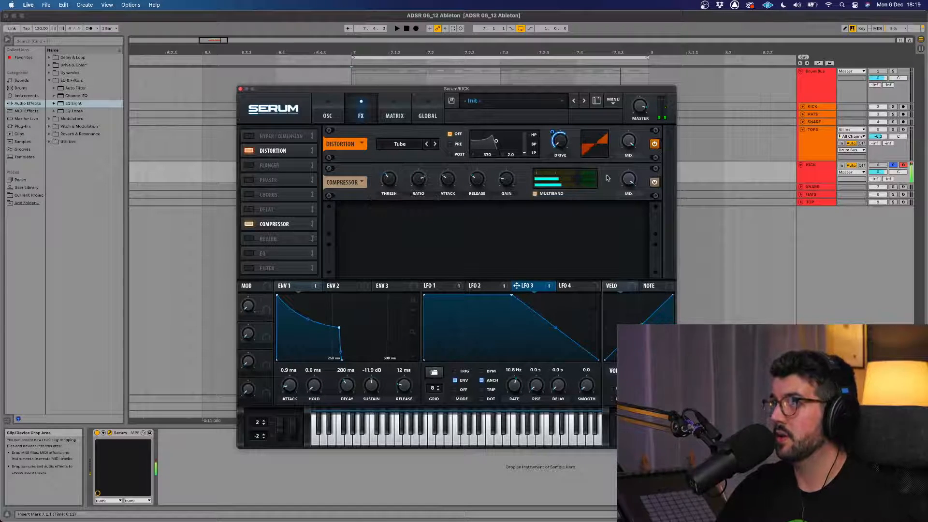
drag(630, 179, 631, 182)
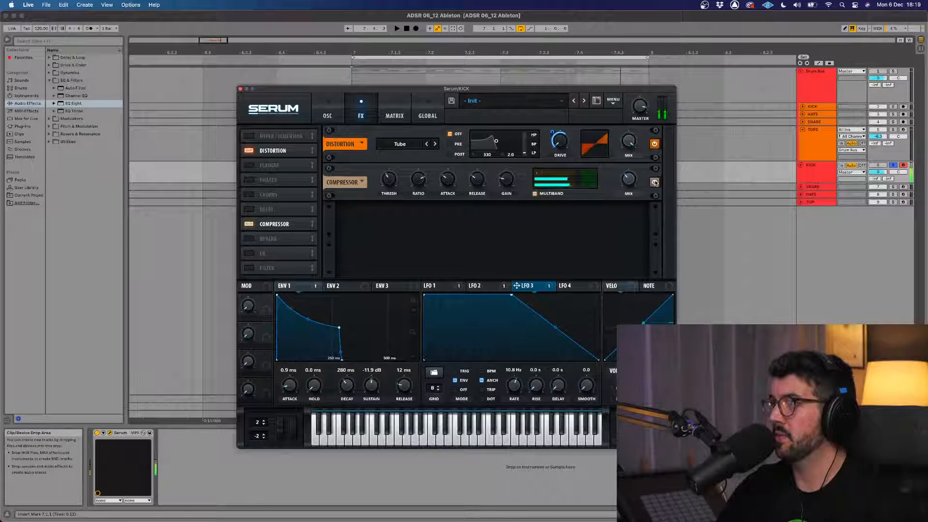
drag(627, 182, 627, 192)
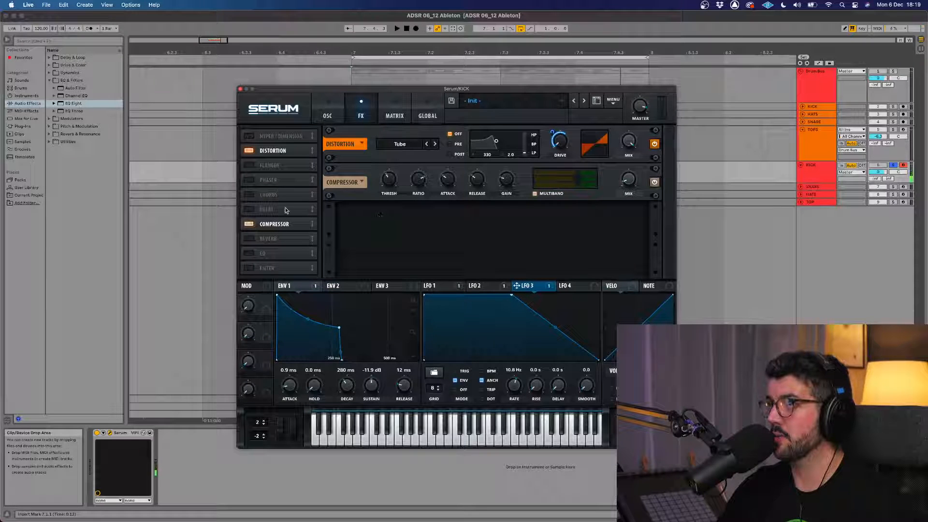
Enable the EQ with a low peak band around 51 Hz, lower its Q, and modulate the band's gain with LFO 3
click(247, 254)
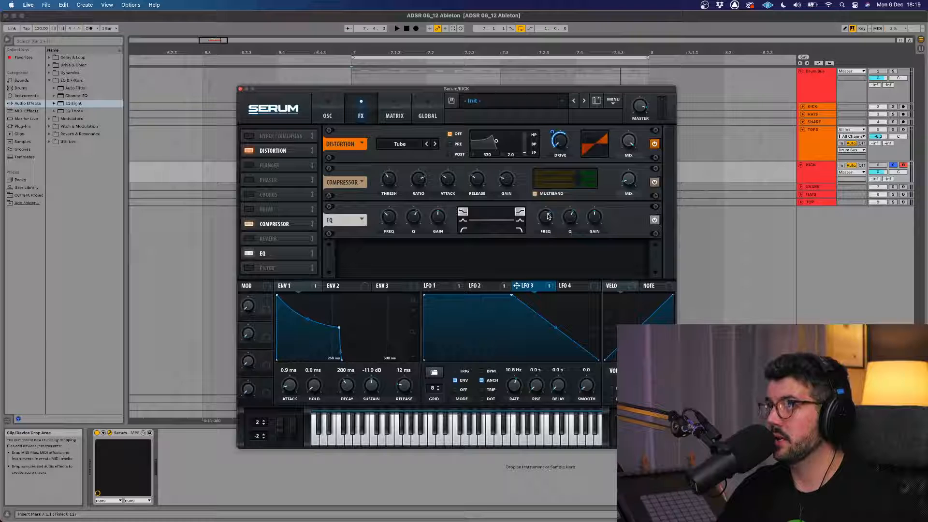
click(463, 222)
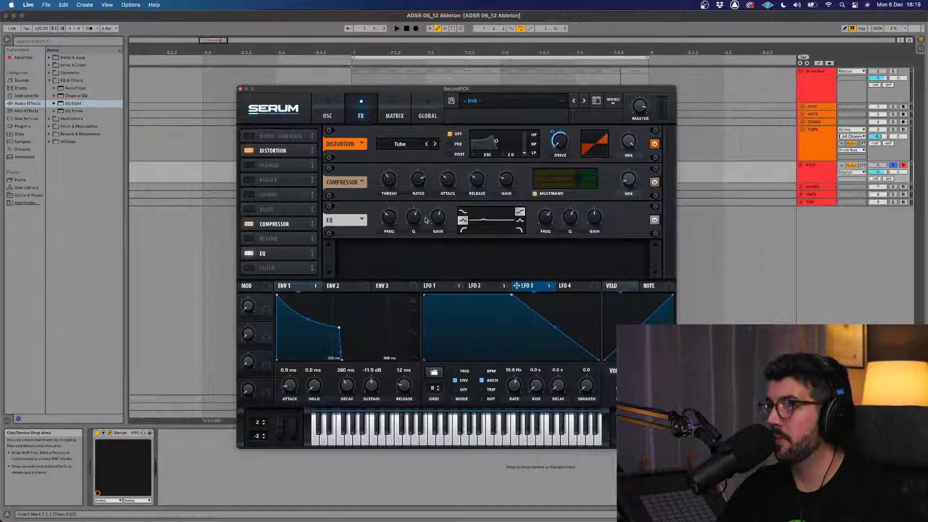
drag(416, 218, 416, 233)
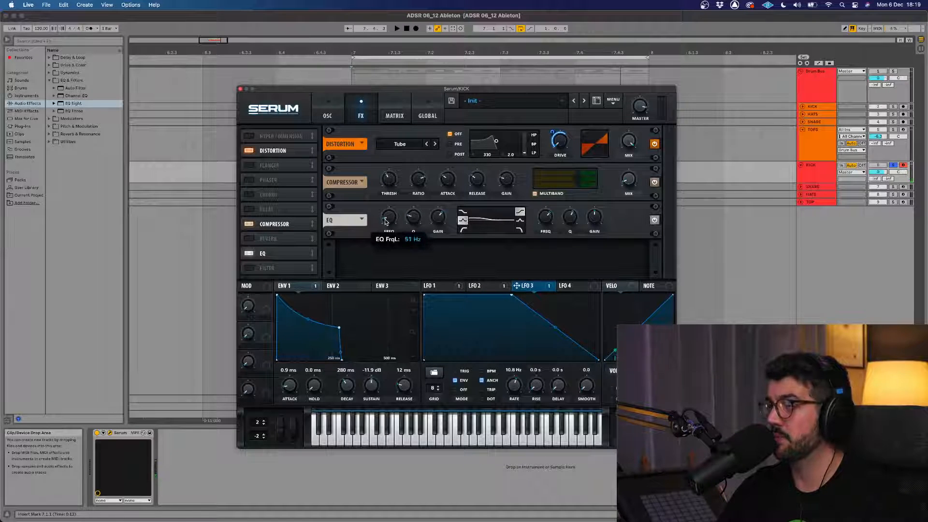
drag(386, 223, 433, 219)
mouse_move(436, 217)
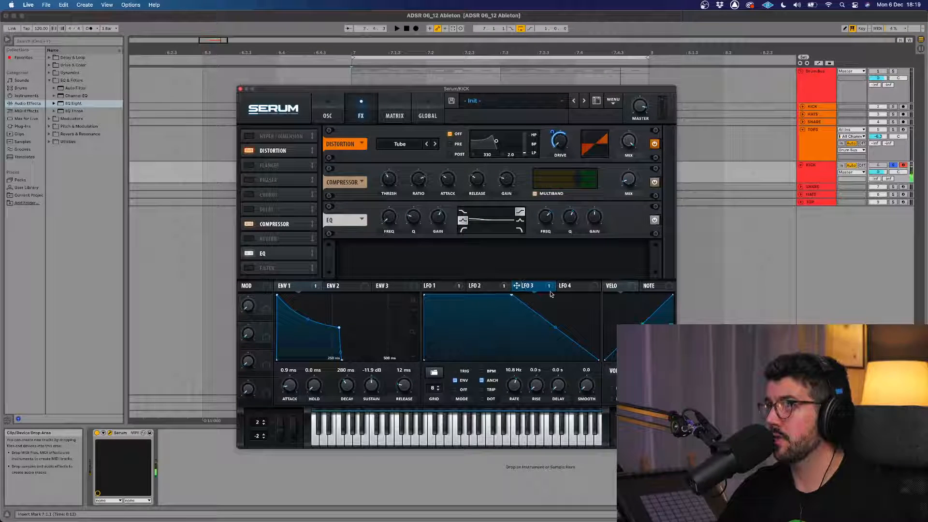
drag(517, 286, 440, 228)
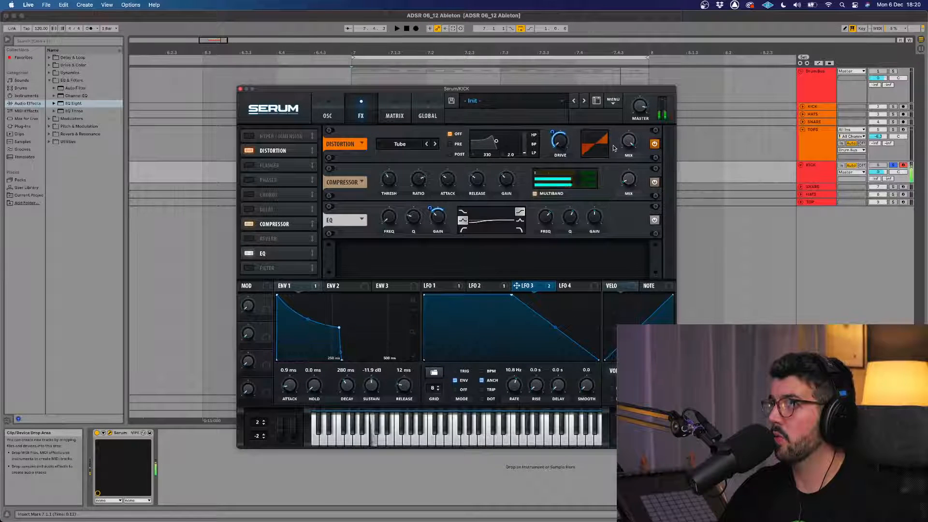
Fine-tune LFO 3's modulation amount on the distortion drive and adjust oscillator A's level
drag(552, 132, 552, 129)
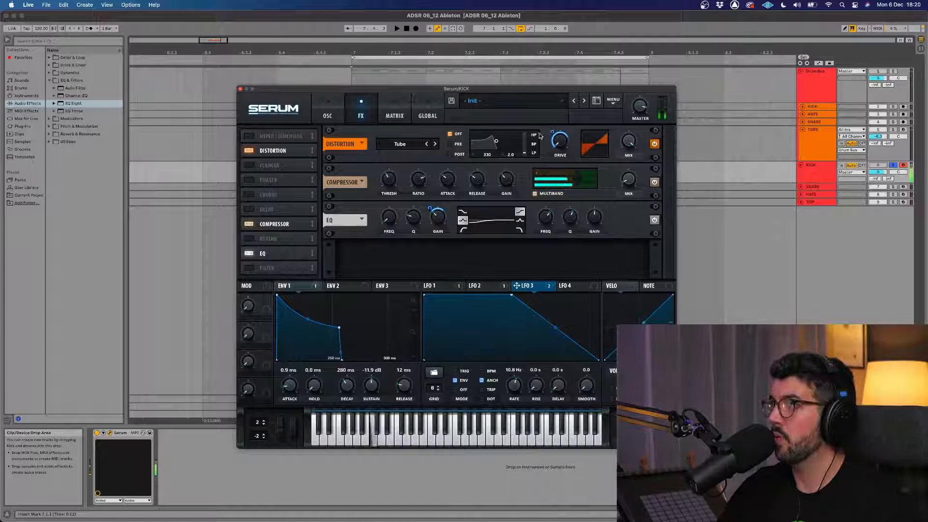
click(324, 102)
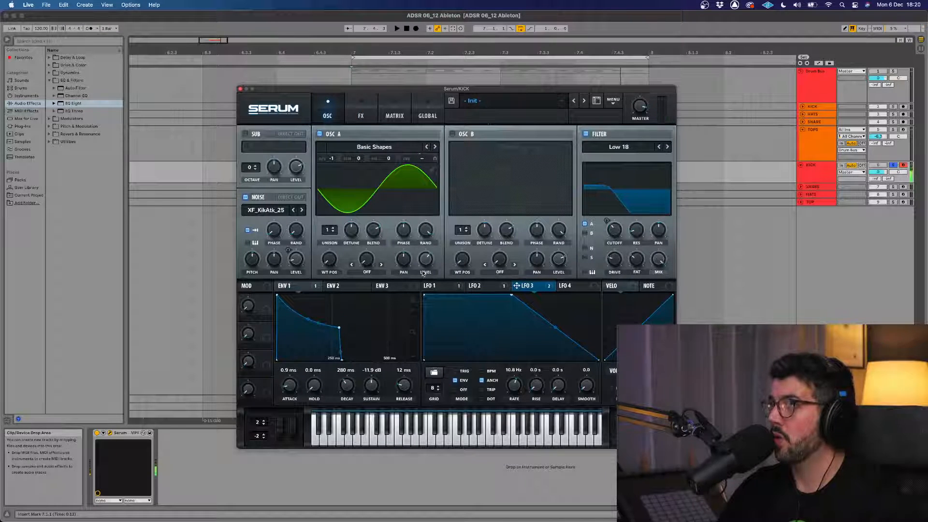
drag(423, 271, 427, 264)
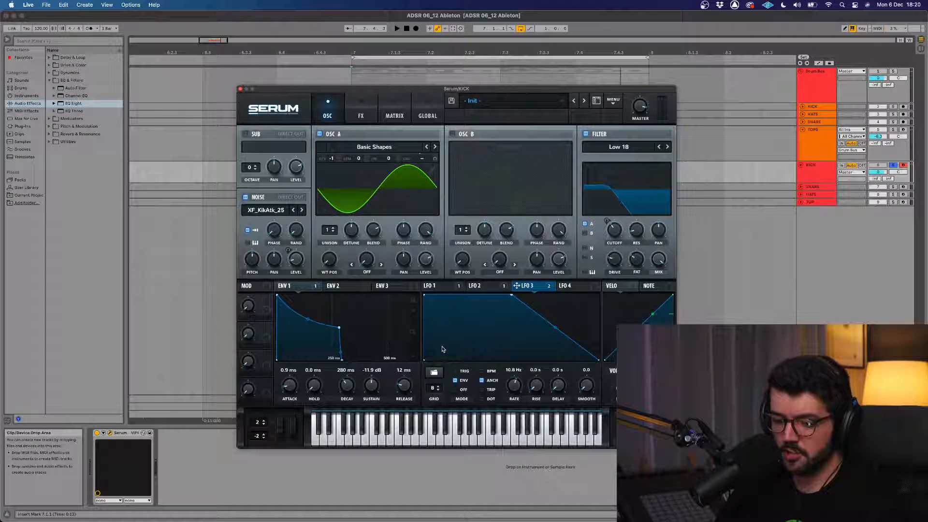
Adjust the compressor's release time
click(376, 119)
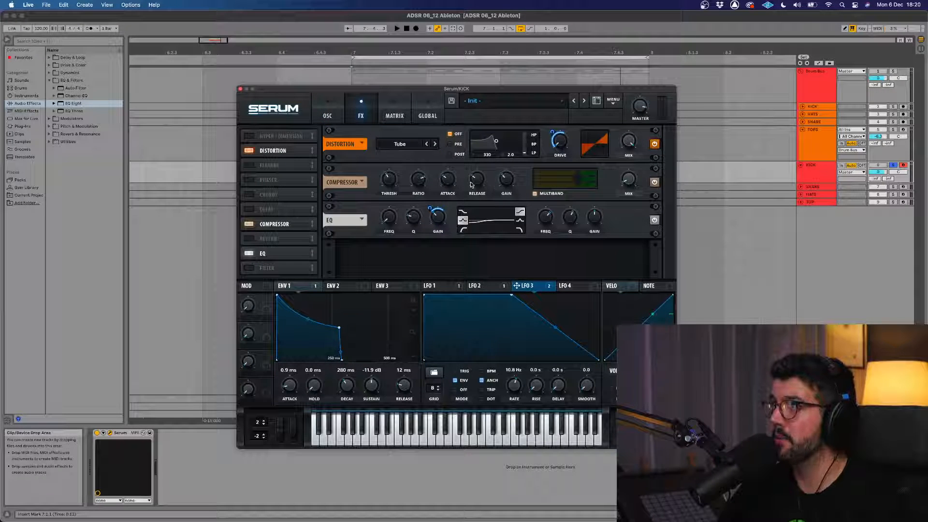
drag(473, 180, 475, 172)
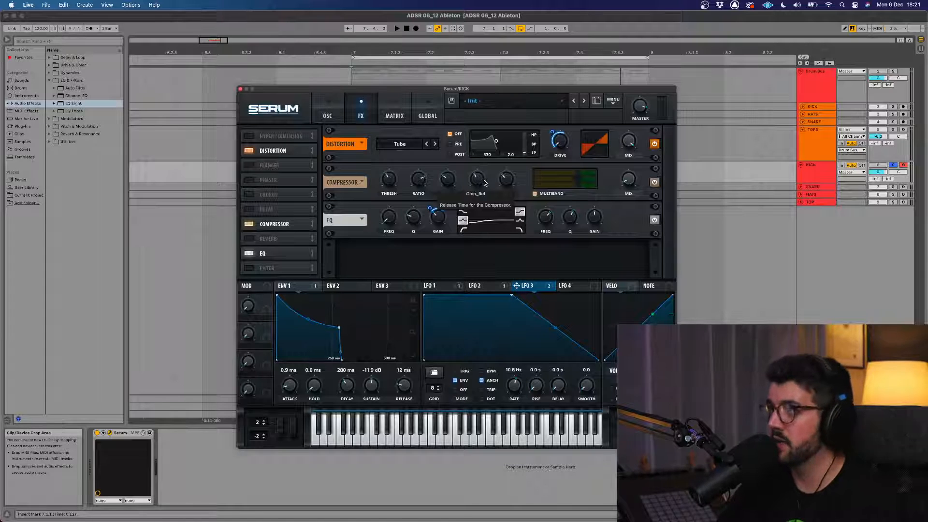
mouse_move(479, 183)
mouse_down()
mouse_move(483, 176)
mouse_move(481, 188)
mouse_up()
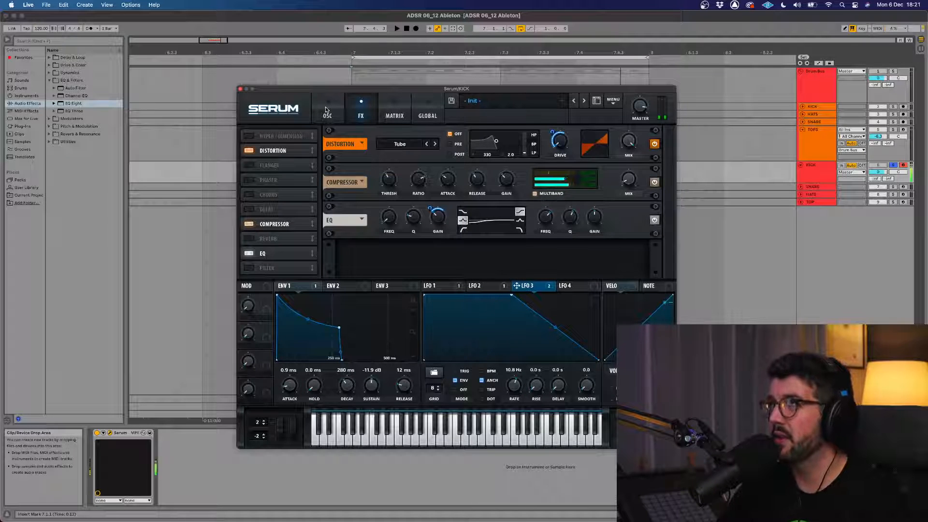
Export the last played kick note from Serum as audio onto a new track and move the clip to bar 7
drag(422, 92, 428, 92)
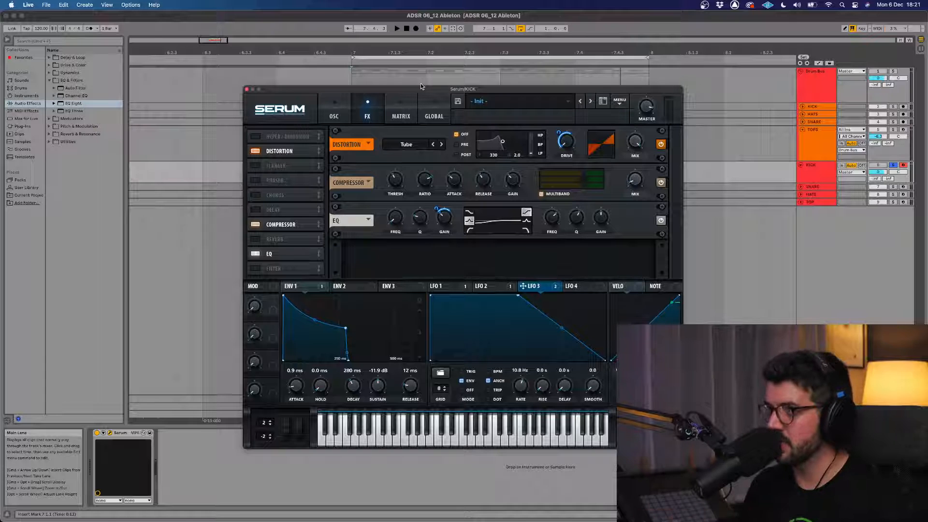
click(340, 101)
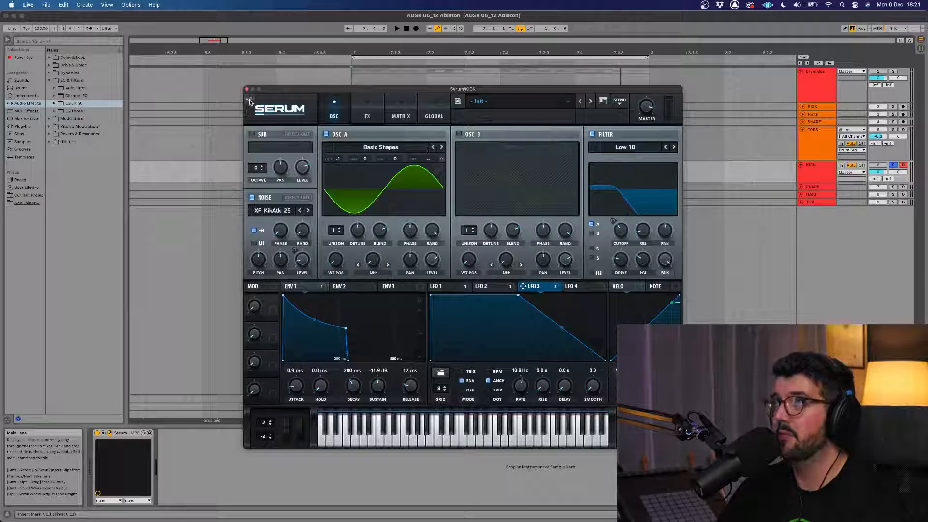
mouse_move(250, 102)
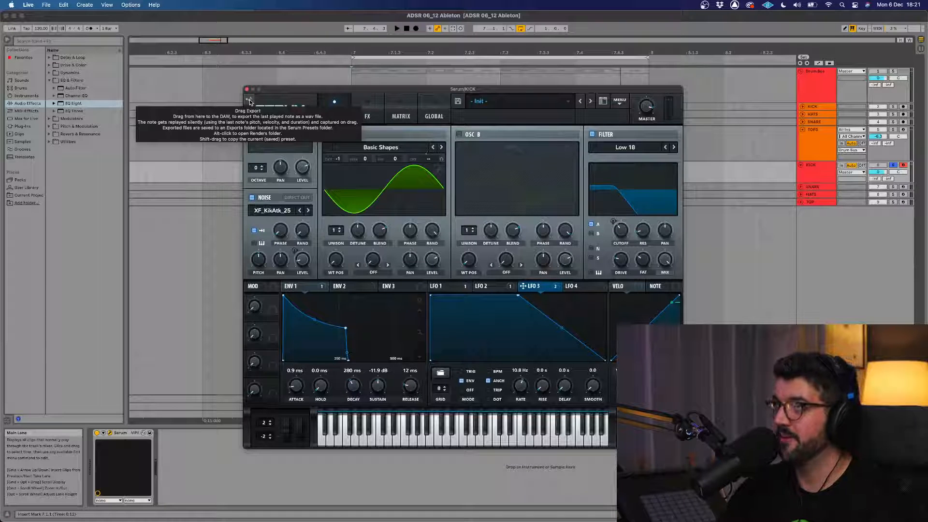
drag(250, 101, 202, 208)
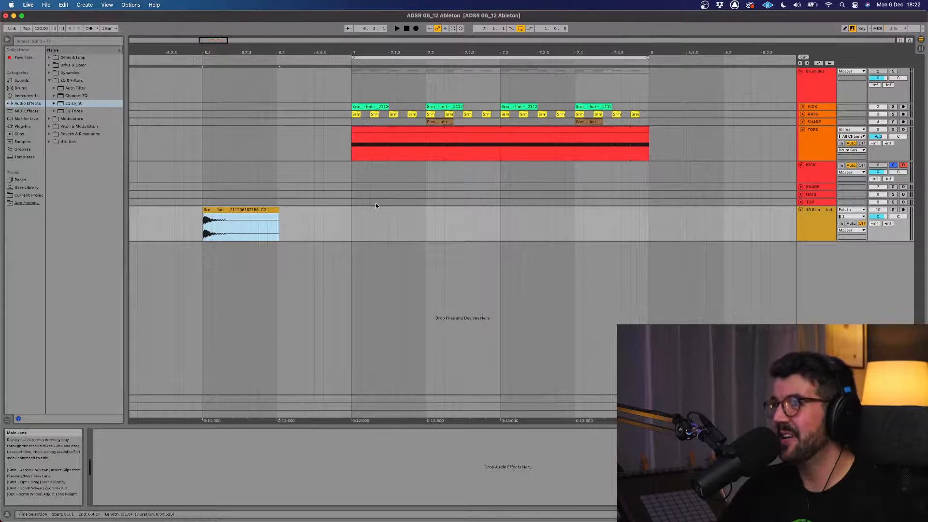
drag(270, 210, 423, 215)
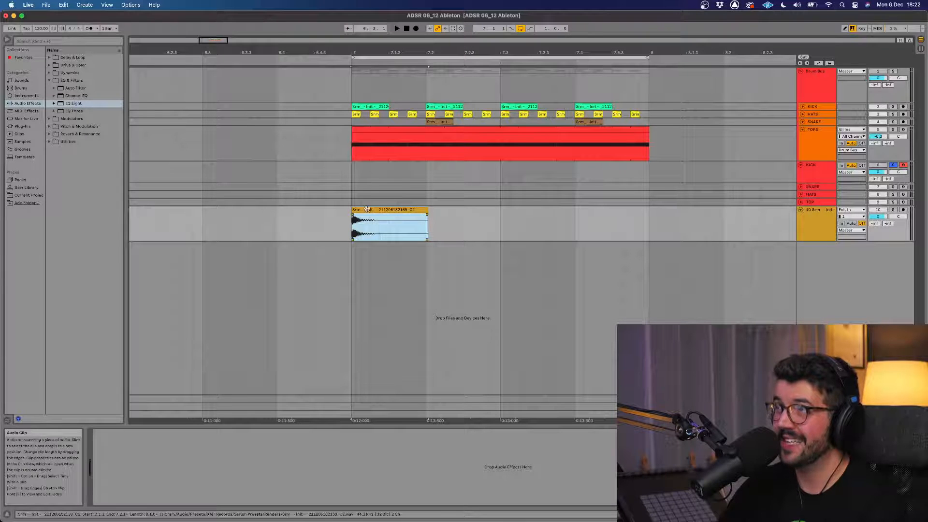
Rename the new audio track as Kick
click(826, 209)
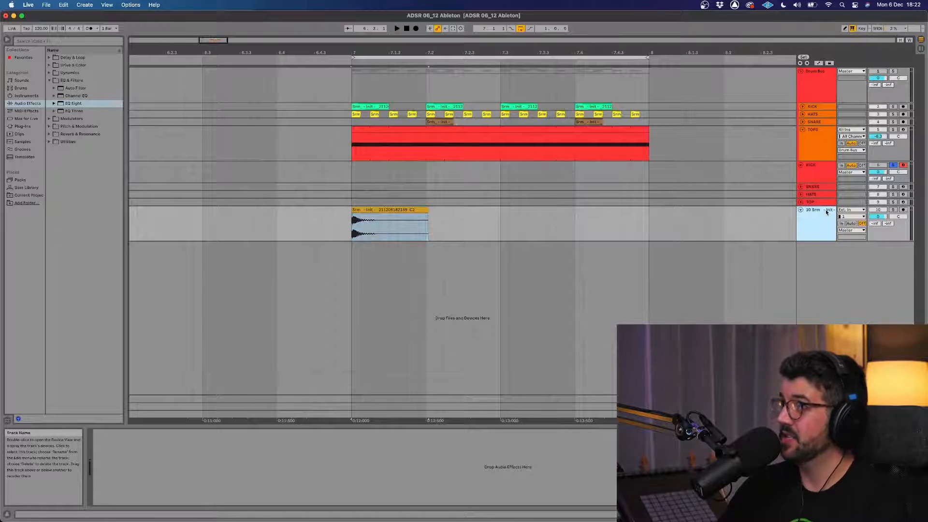
key(super+r)
text(Kick)
key(Return)
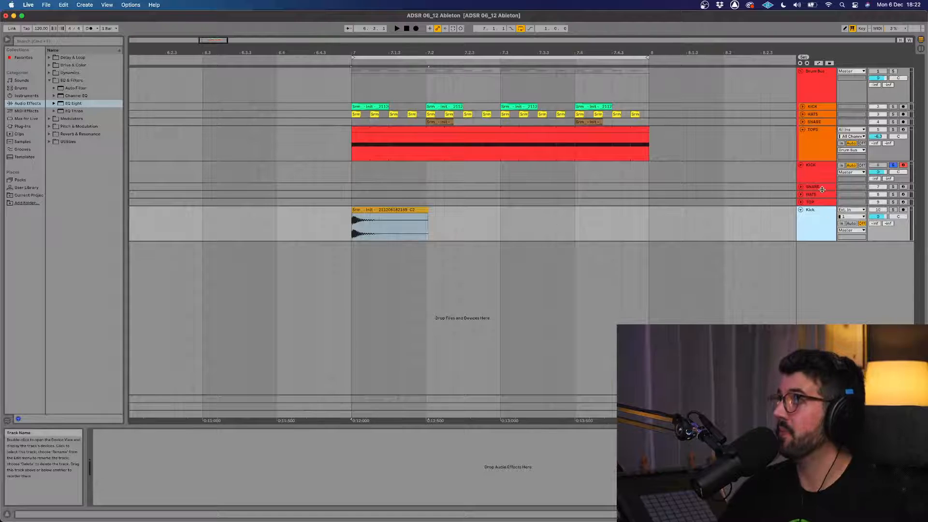
Solo and record-arm the lower SNARE track, unfold it and keep it selected
click(818, 188)
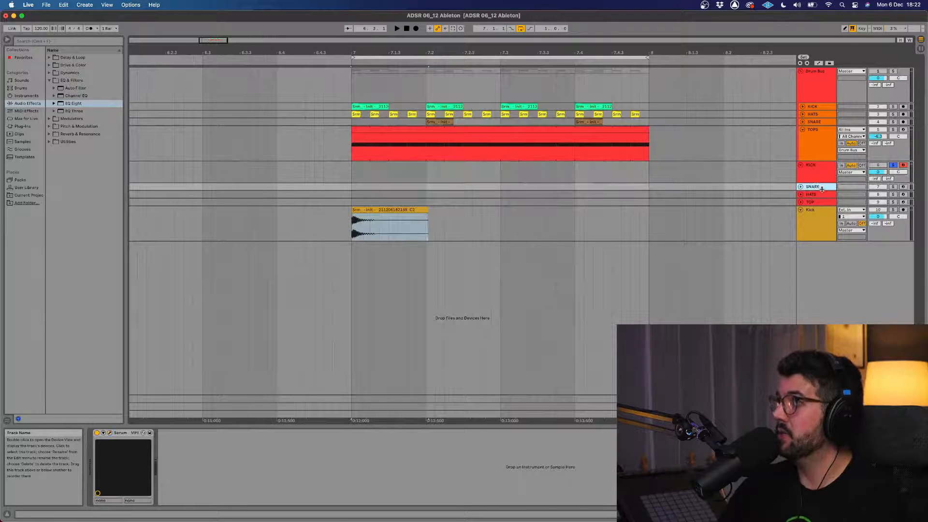
click(893, 187)
click(904, 187)
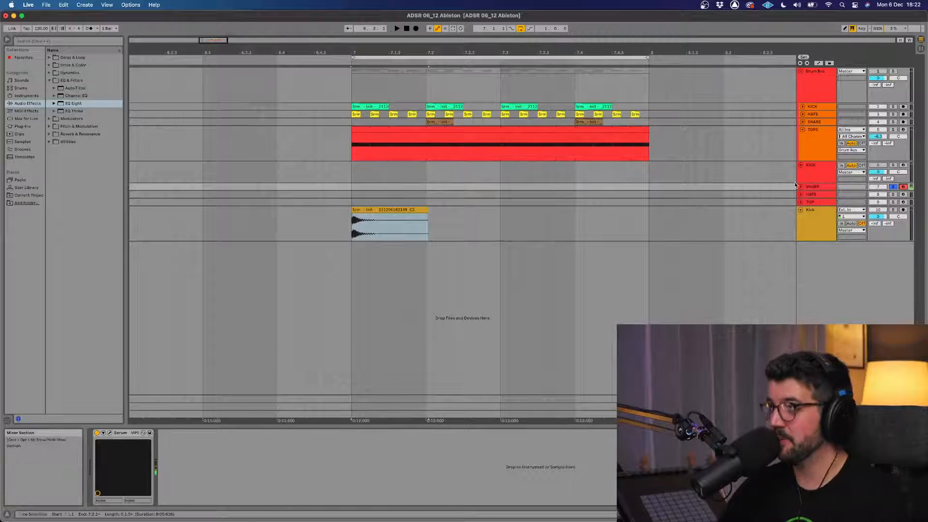
click(801, 187)
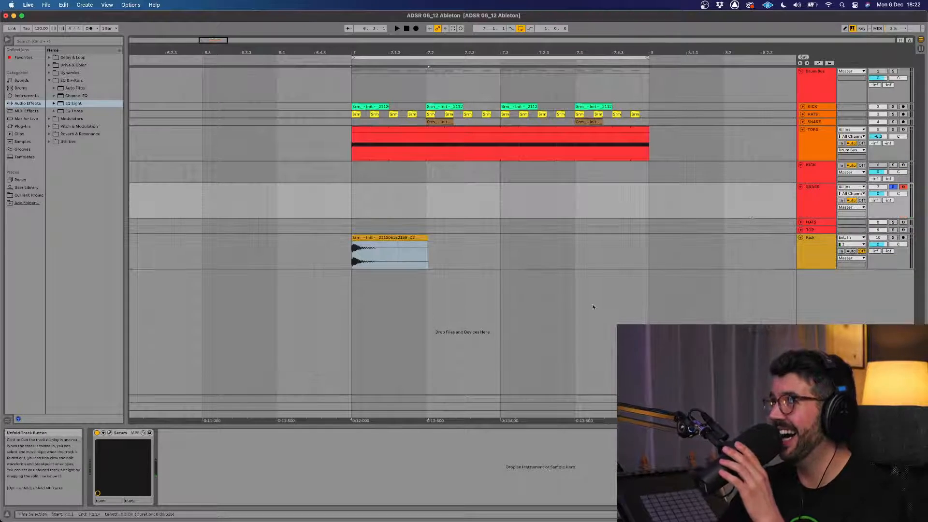
click(823, 196)
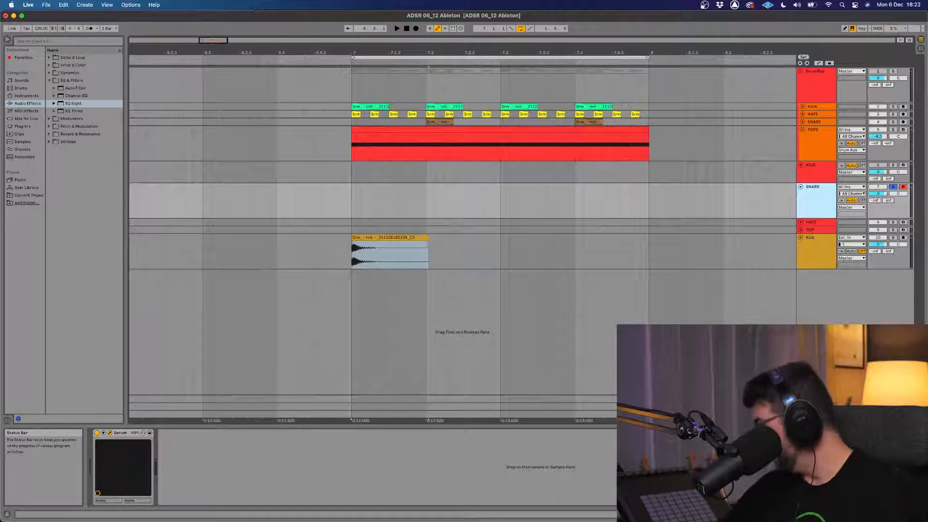
Bring up the snare track's Serum window, reposition and enlarge it, and display LFO 2's curve
drag(622, 521, 404, 110)
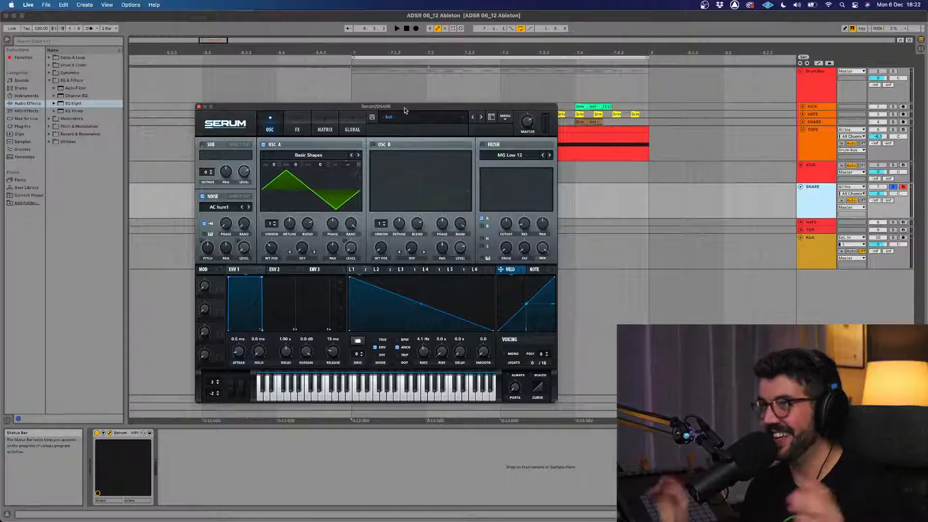
drag(468, 114, 429, 82)
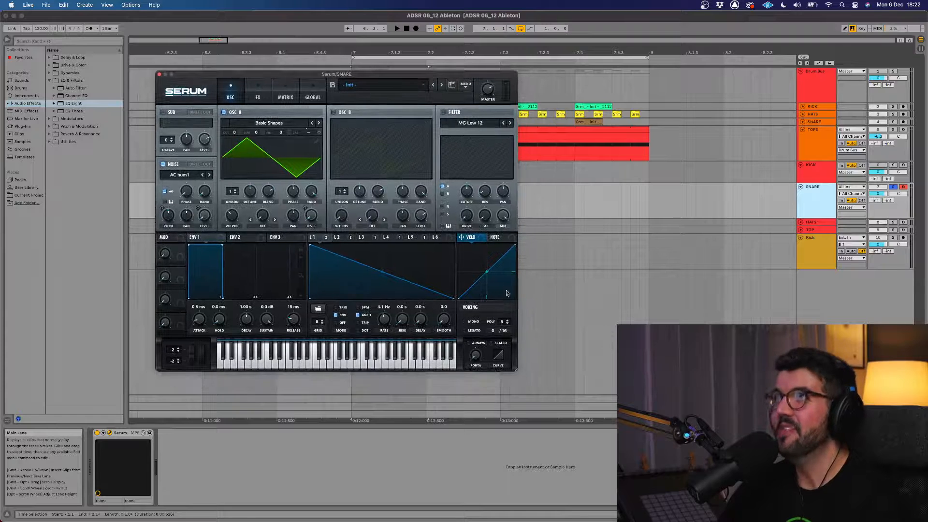
drag(516, 367, 597, 435)
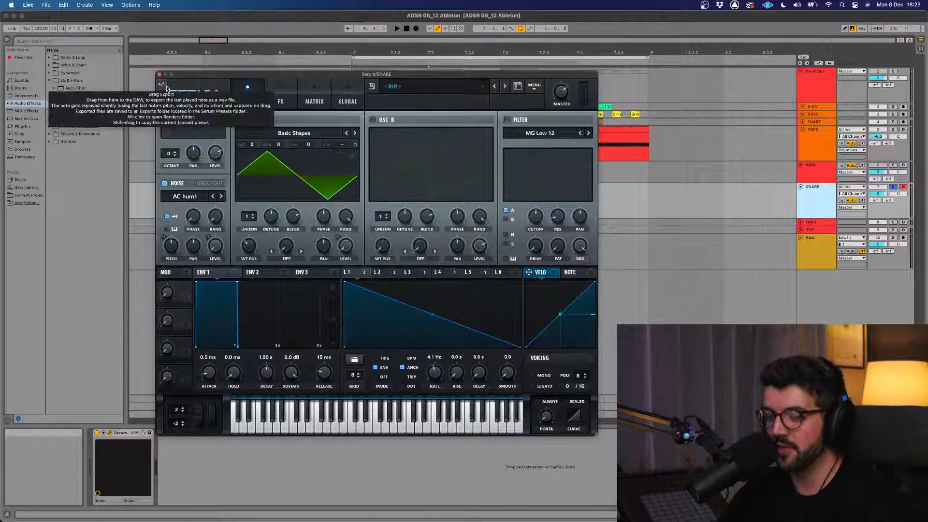
drag(188, 75, 247, 74)
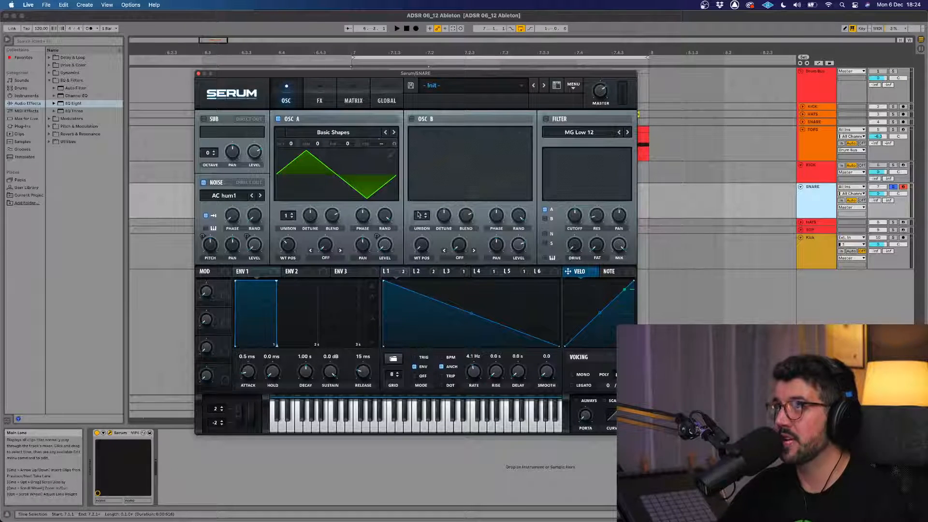
click(421, 271)
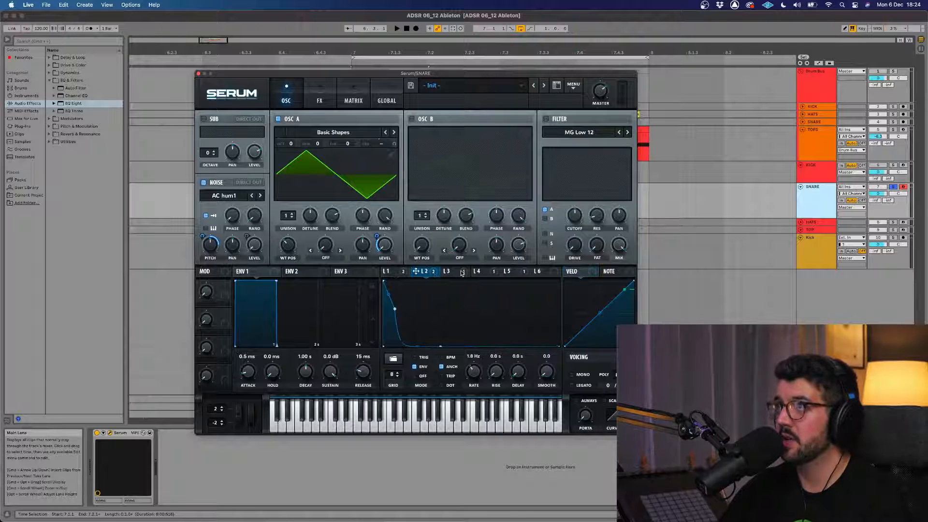
Check the snare patch's remaining LFO curves, finishing on LFO 1
click(452, 272)
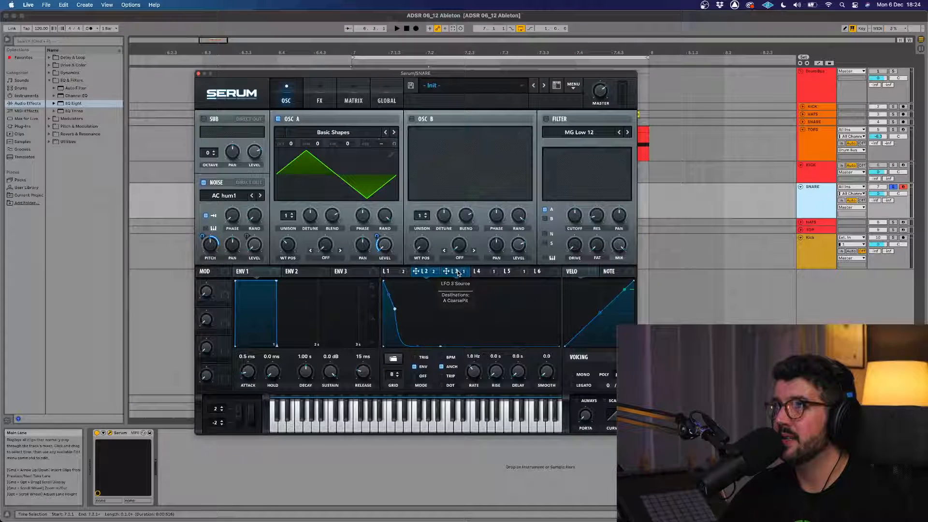
click(484, 271)
click(390, 271)
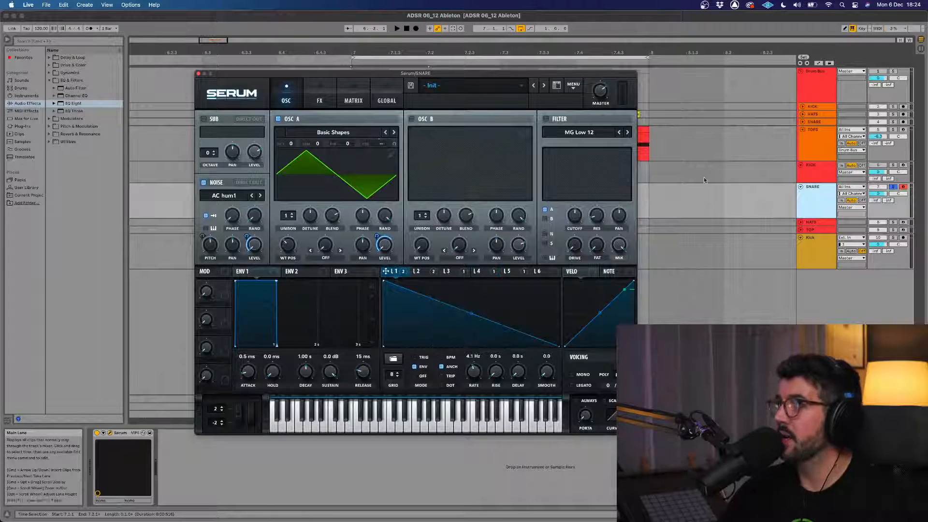
Fold and duplicate the SNARE track, then reset the copy's Serum to the init preset in a repositioned, enlarged window
click(801, 187)
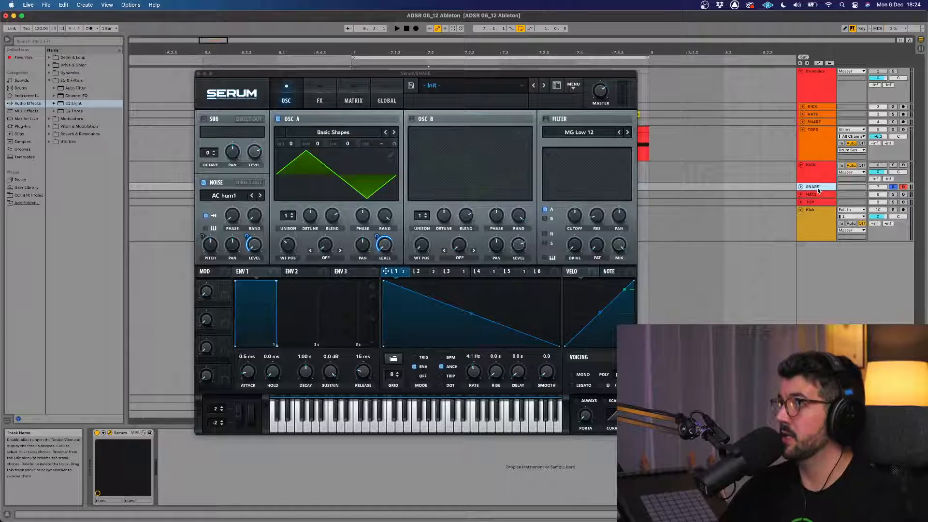
key(super+d)
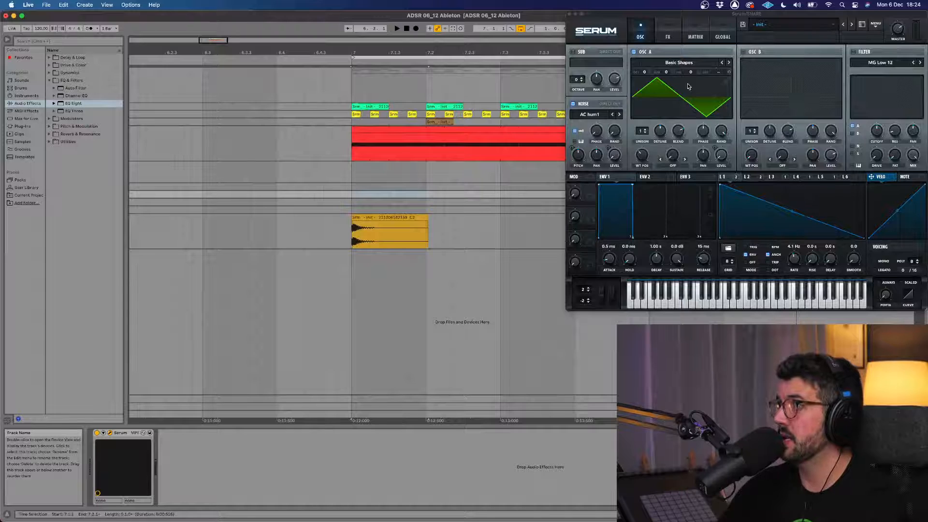
drag(683, 73, 253, 74)
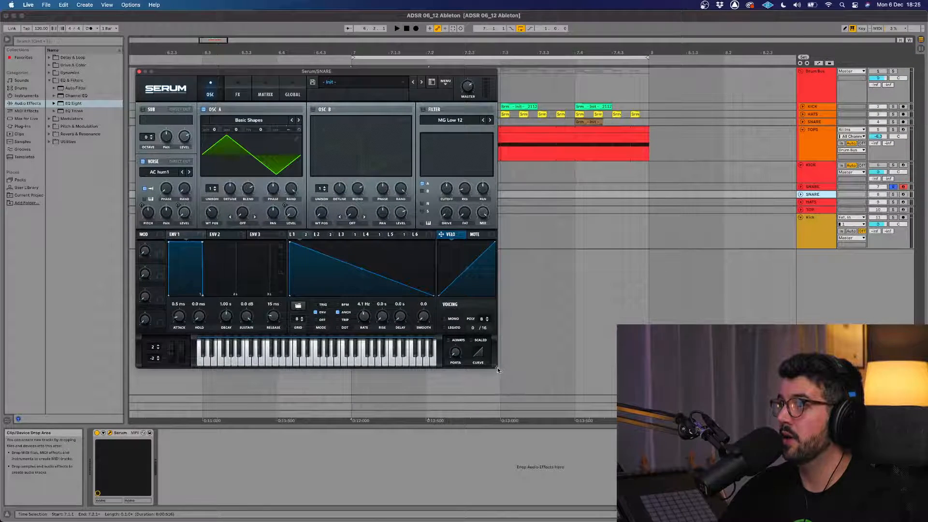
drag(497, 367, 626, 474)
click(556, 85)
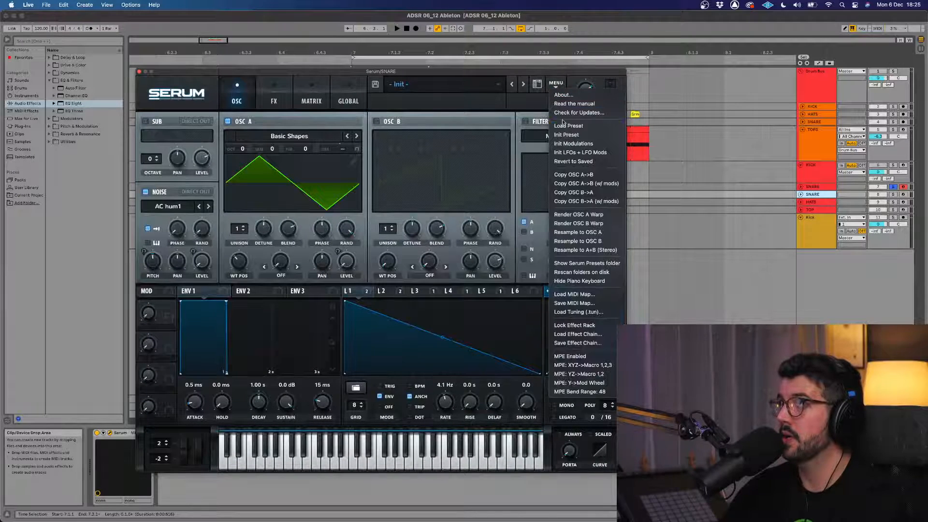
click(562, 134)
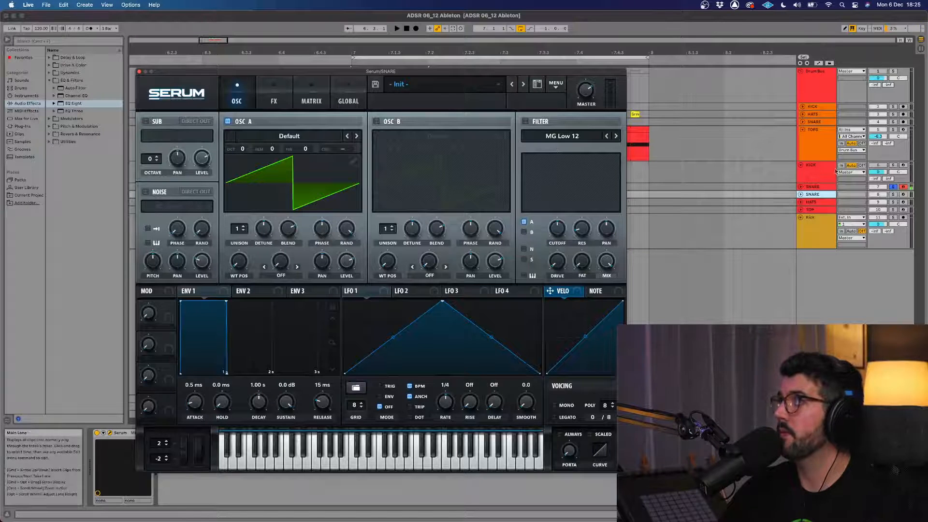
Record-arm the duplicate SNARE track and take the original SNARE track out of solo
click(903, 194)
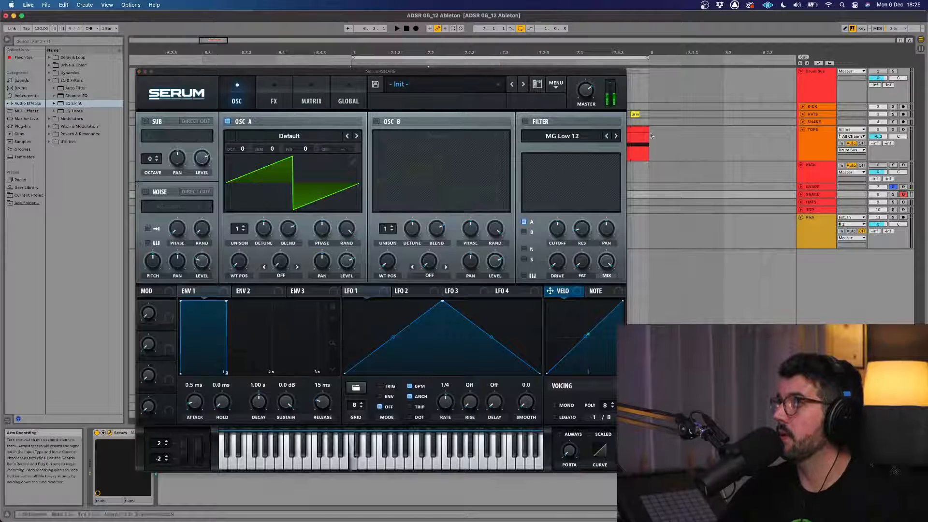
click(320, 138)
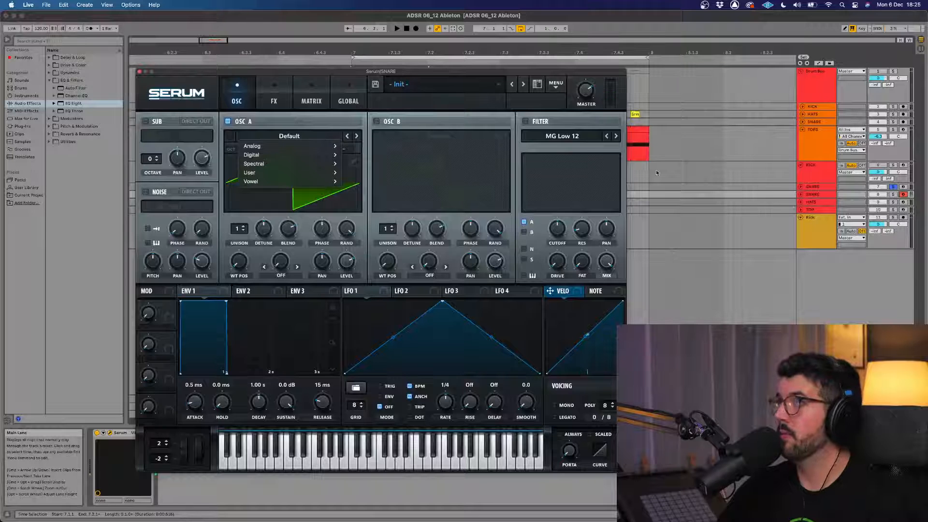
click(881, 192)
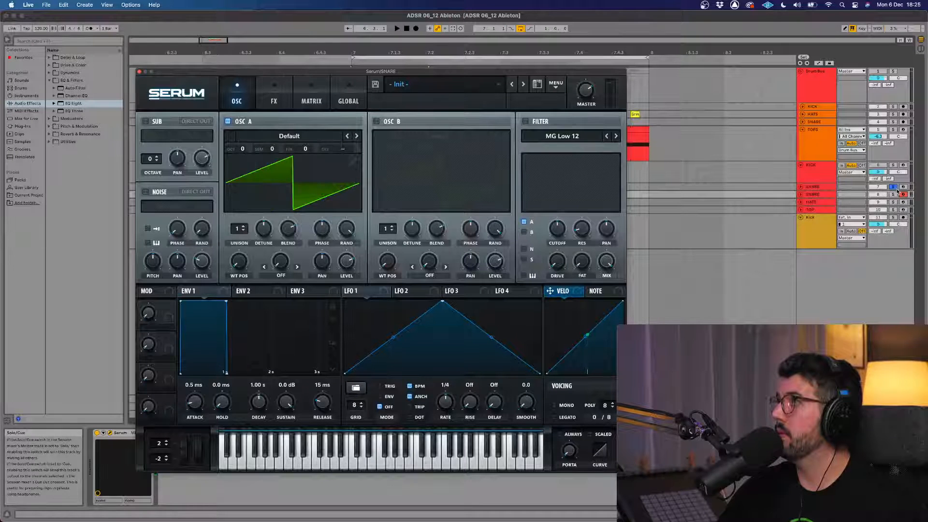
click(893, 188)
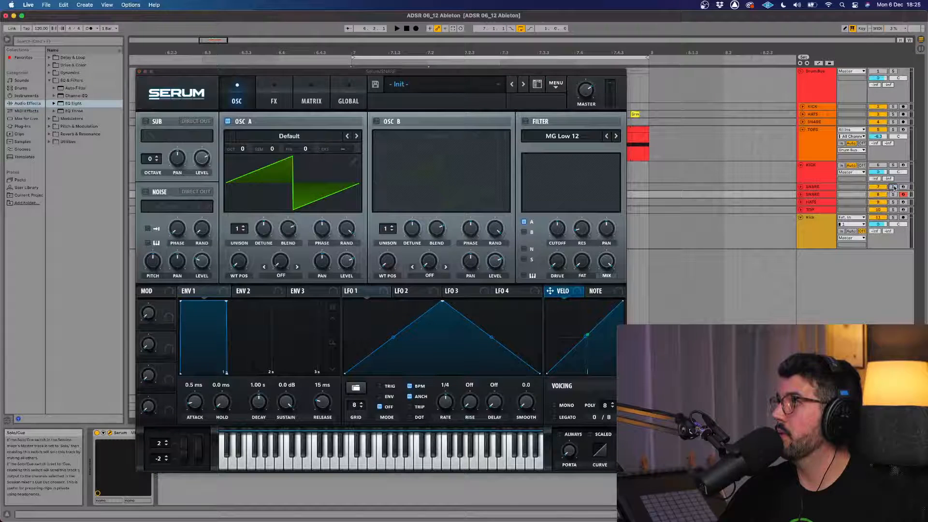
Load the Analog wavetable Basic Shapes into OSC A and reshape LFO 1 into a straight descending ramp
click(317, 138)
mouse_move(315, 148)
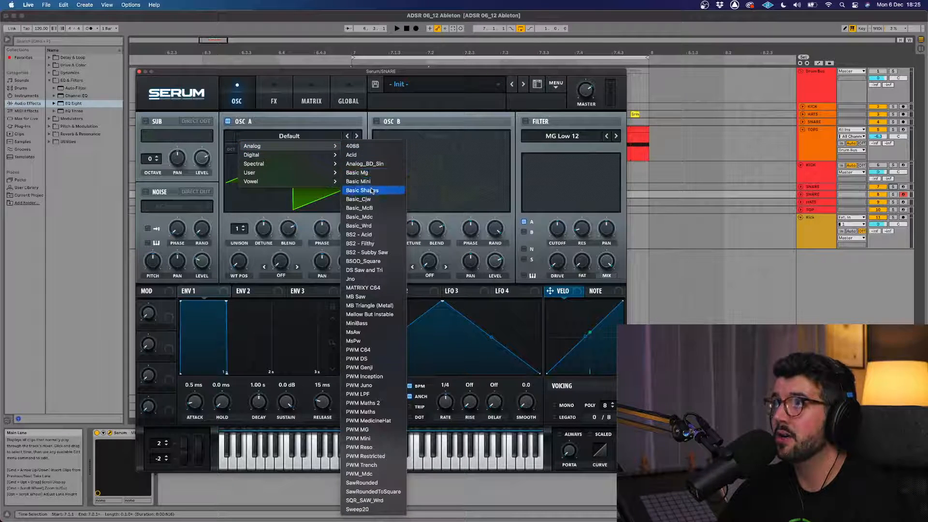
click(374, 190)
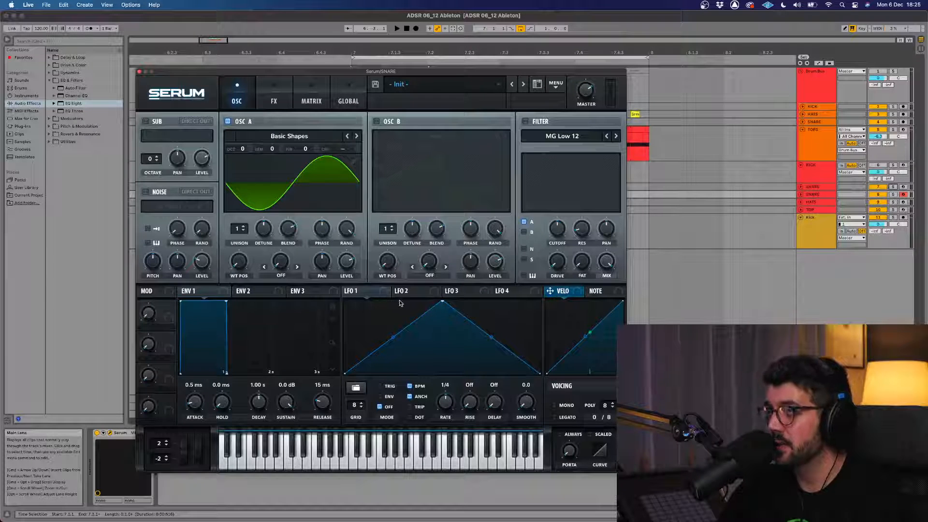
drag(443, 301, 345, 301)
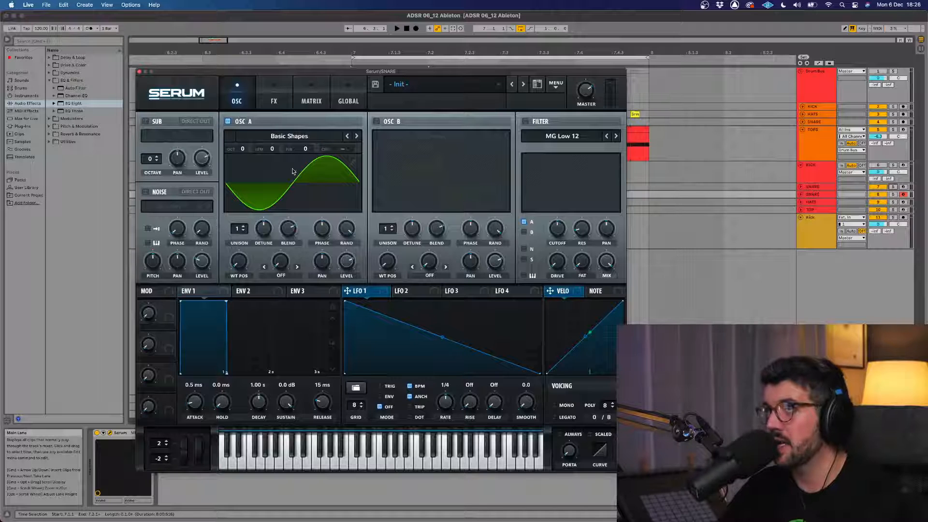
Inspect OSC A's wavetable frames and shift its wavetable position from the sine to the triangle wave
click(328, 202)
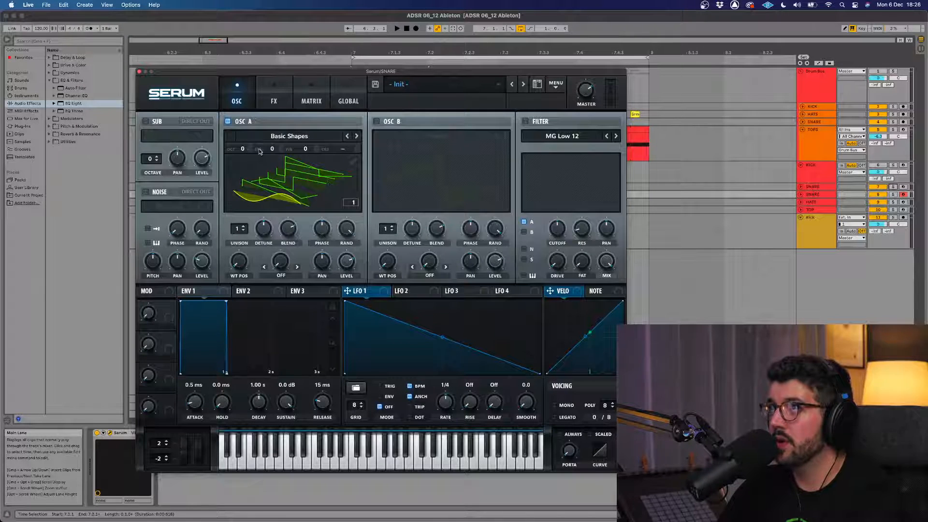
click(246, 157)
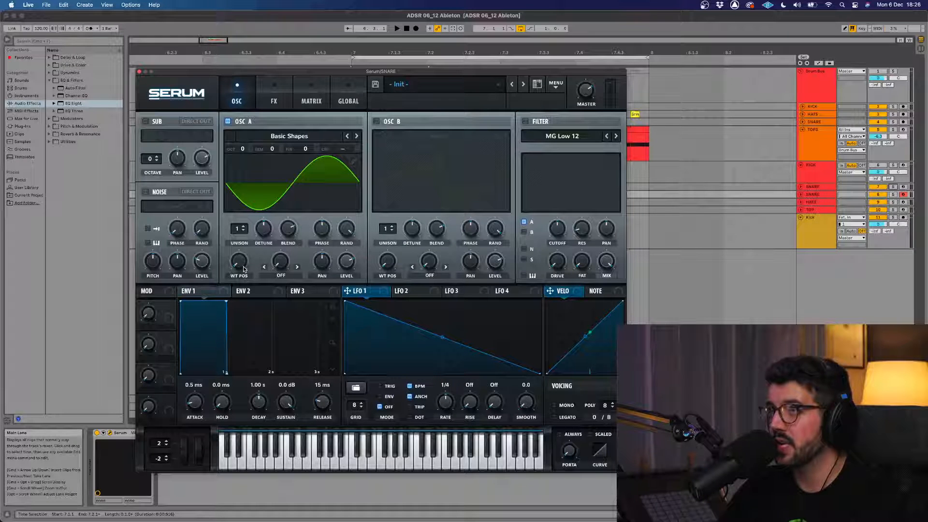
drag(244, 270, 243, 234)
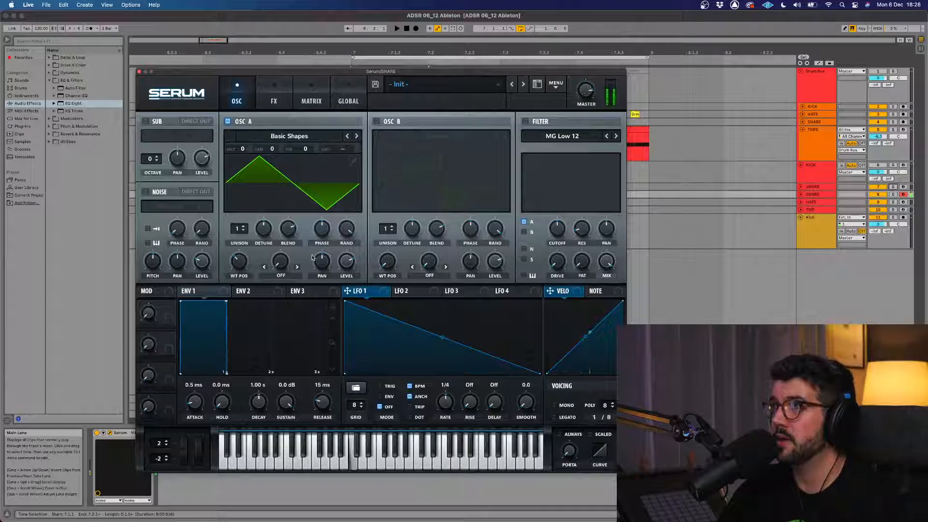
drag(244, 261, 218, 366)
drag(238, 270, 242, 257)
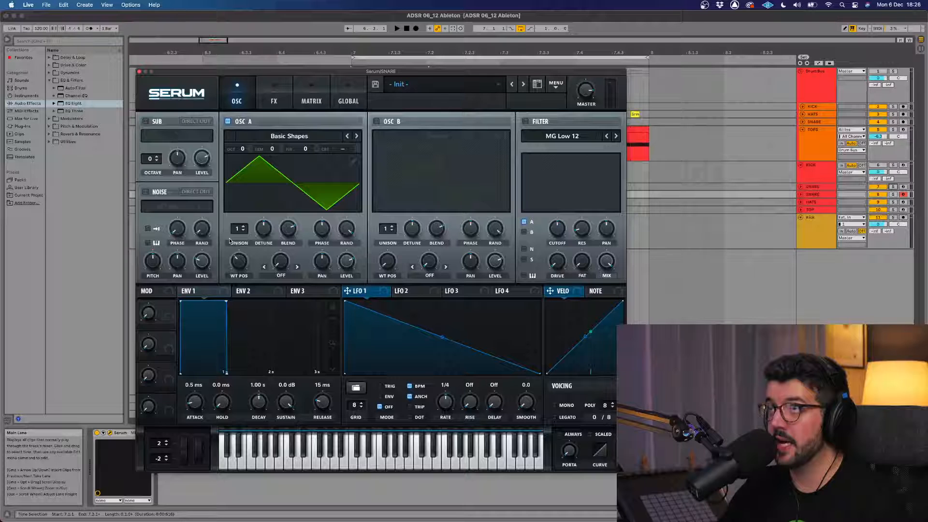
Run LFO 1 in envelope mode with BPM sync off and assign it to OSC A's coarse pitch
click(410, 386)
click(390, 397)
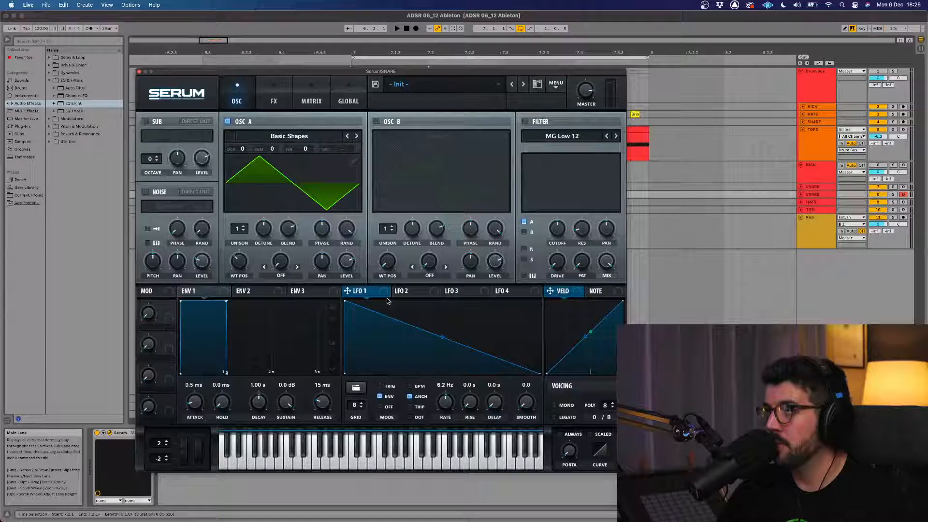
mouse_move(347, 290)
mouse_down()
mouse_move(357, 155)
mouse_move(347, 152)
mouse_up()
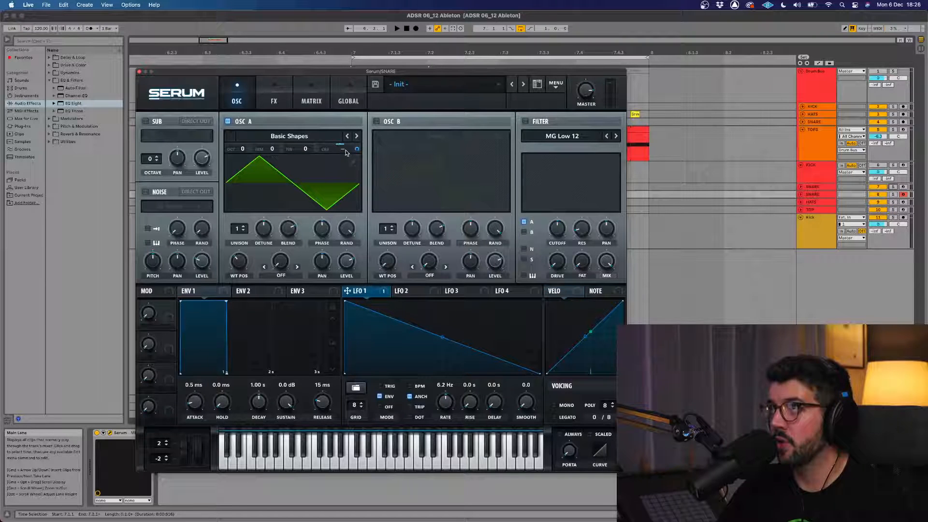
click(309, 96)
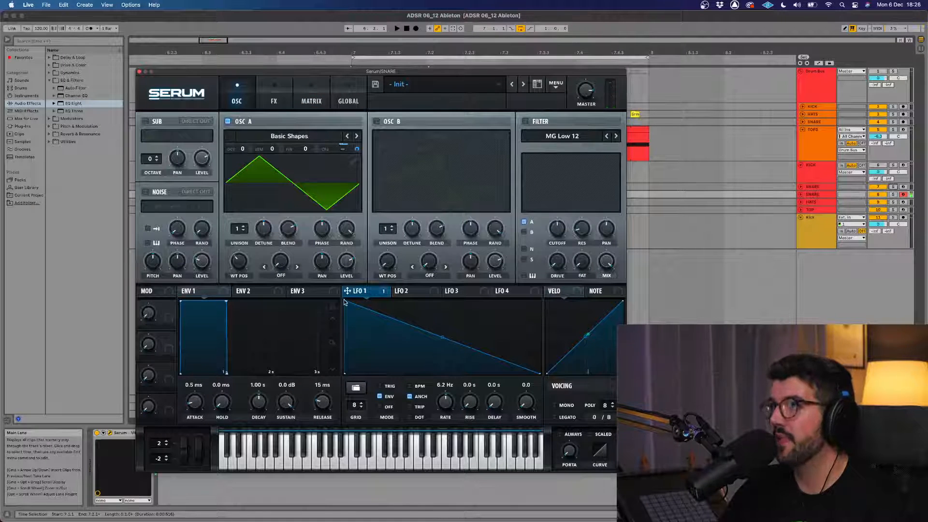
Reshape LFO 1 to hold at maximum for just under half its length, then fall in a straight line to zero
drag(345, 302, 432, 293)
double_click(397, 328)
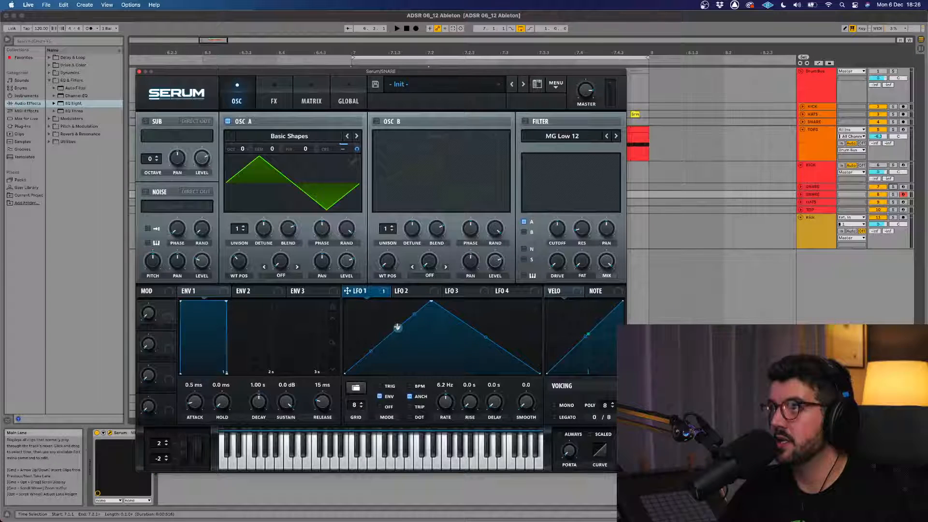
drag(397, 328, 344, 300)
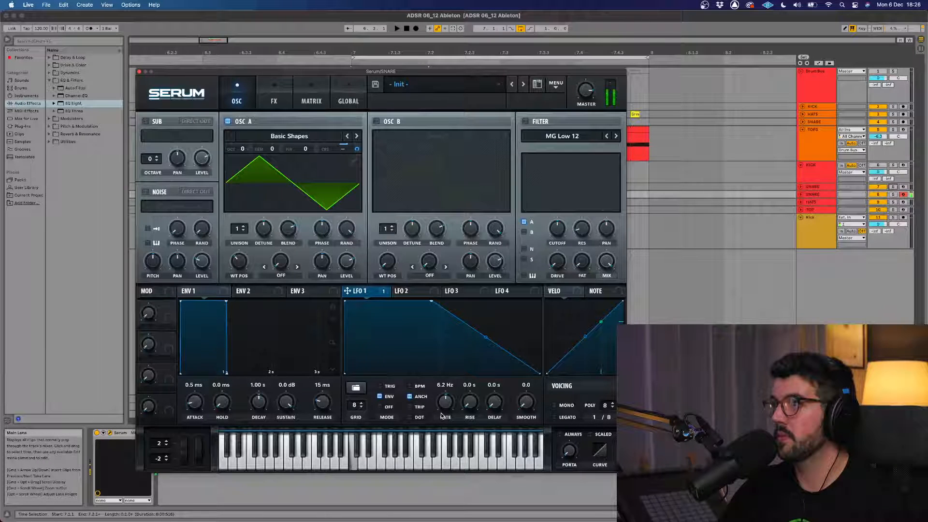
Set LFO 1's rate to 5.1 Hz with an outward-bulging fall, and lower OSC A by one octave
drag(440, 413, 441, 419)
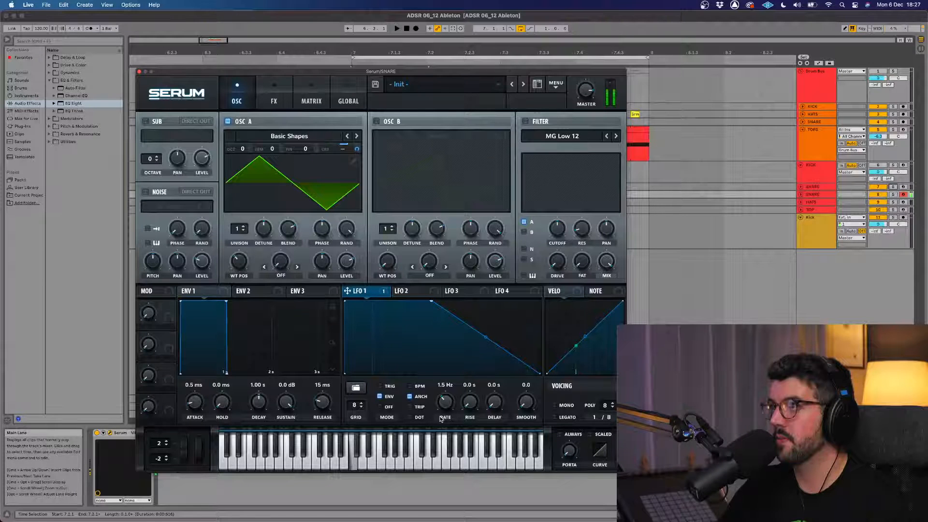
drag(242, 149, 246, 169)
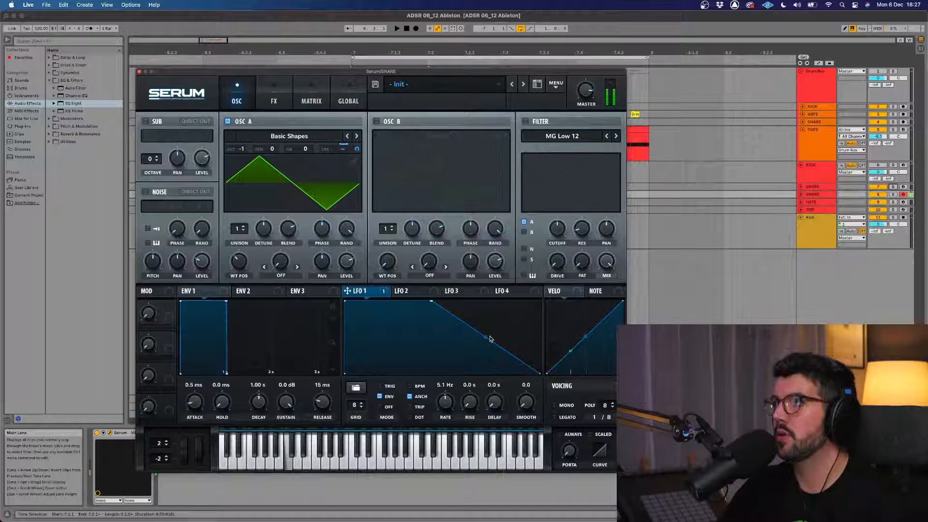
drag(489, 338, 560, 356)
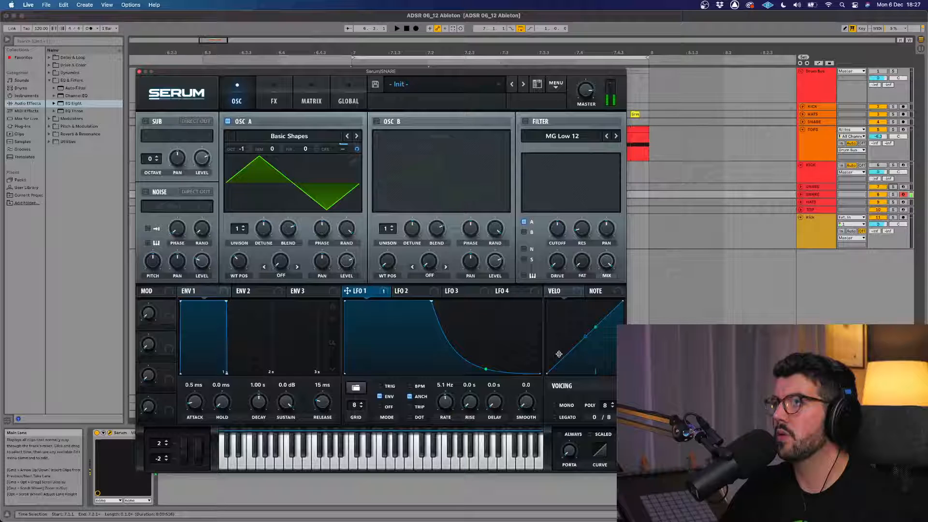
Reduce the LFO 1 modulation amount on OSC A's coarse pitch in the modulation matrix and return to the oscillator view
click(287, 90)
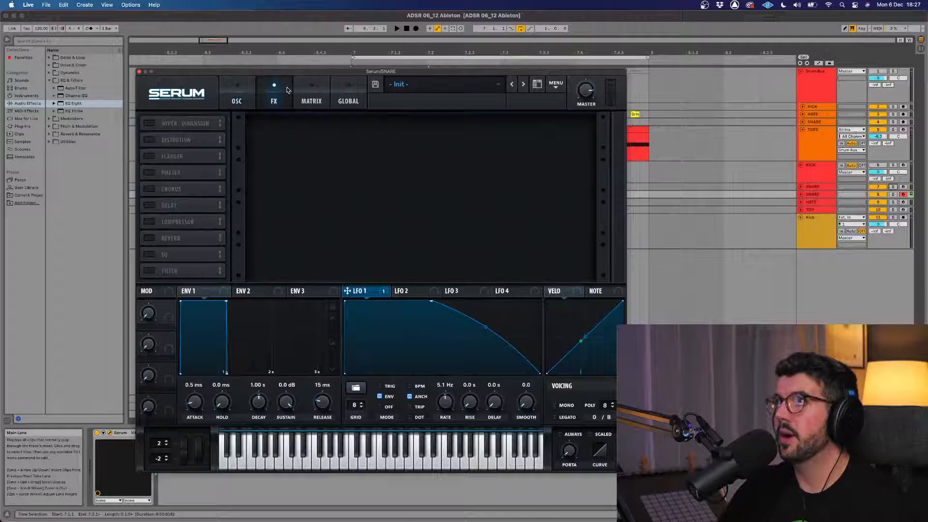
click(313, 94)
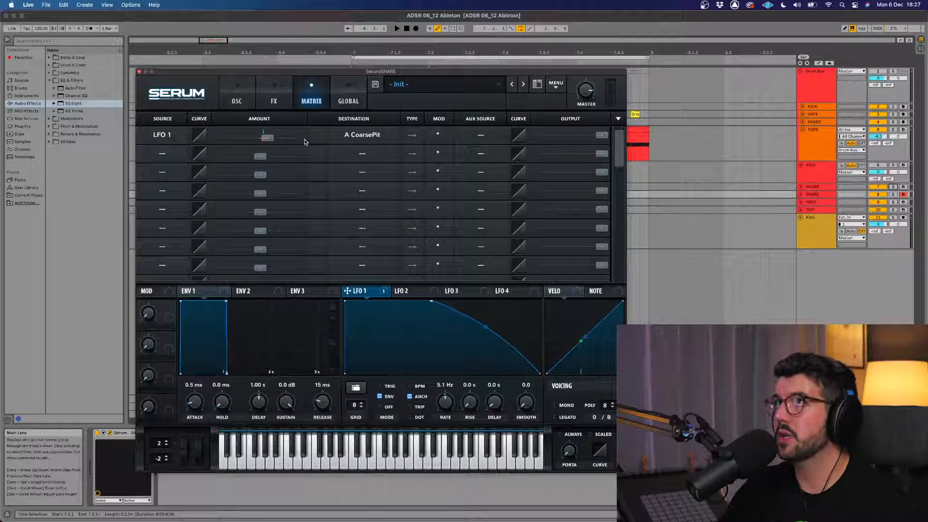
mouse_move(272, 139)
mouse_down()
mouse_move(219, 135)
mouse_move(267, 136)
mouse_up()
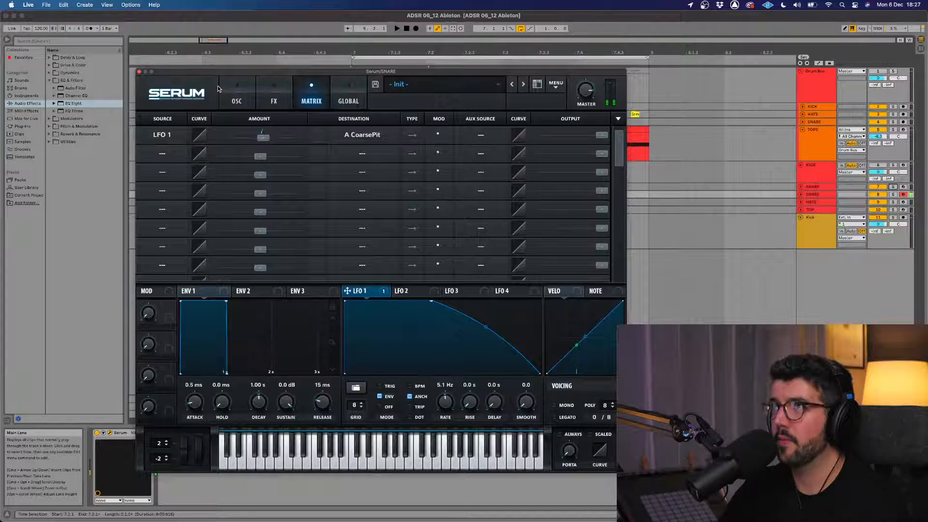
click(230, 95)
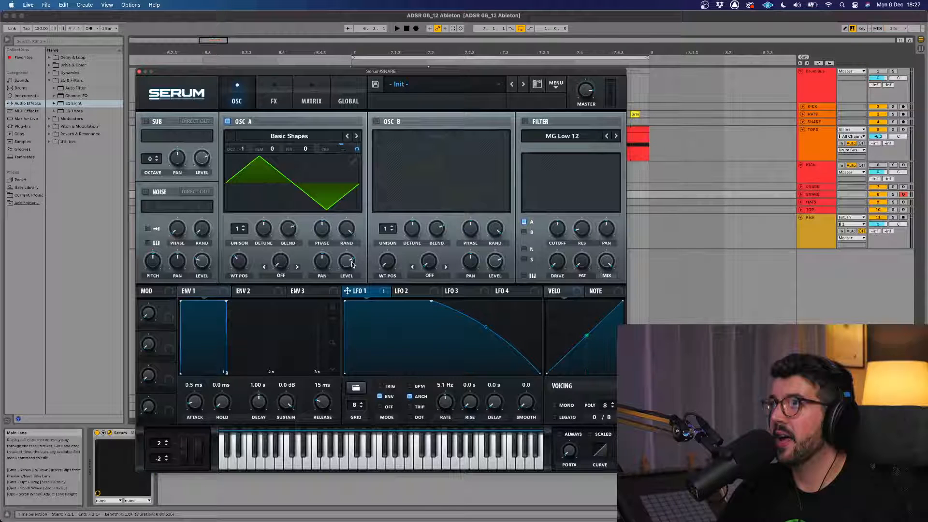
Assign LFO 2 to OSC A's level and run it in envelope mode with BPM sync off
click(424, 295)
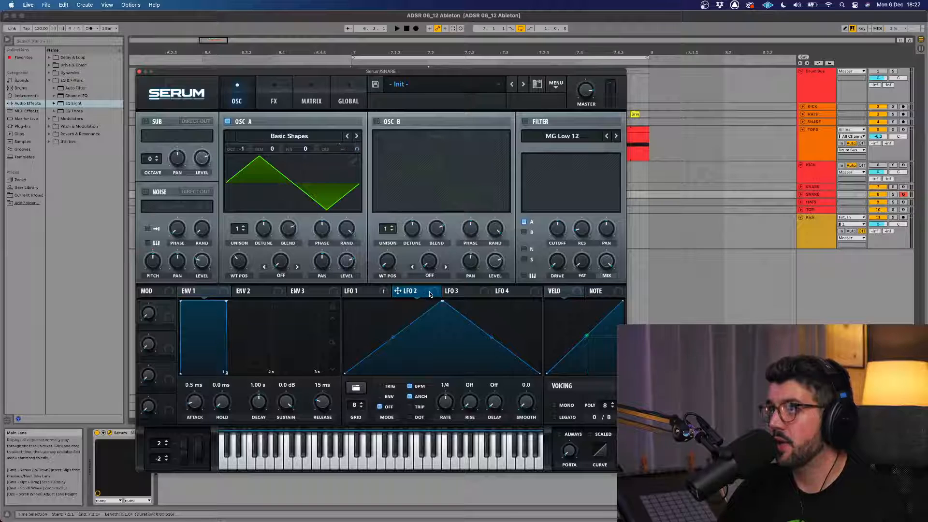
drag(431, 294, 346, 261)
drag(351, 295, 356, 311)
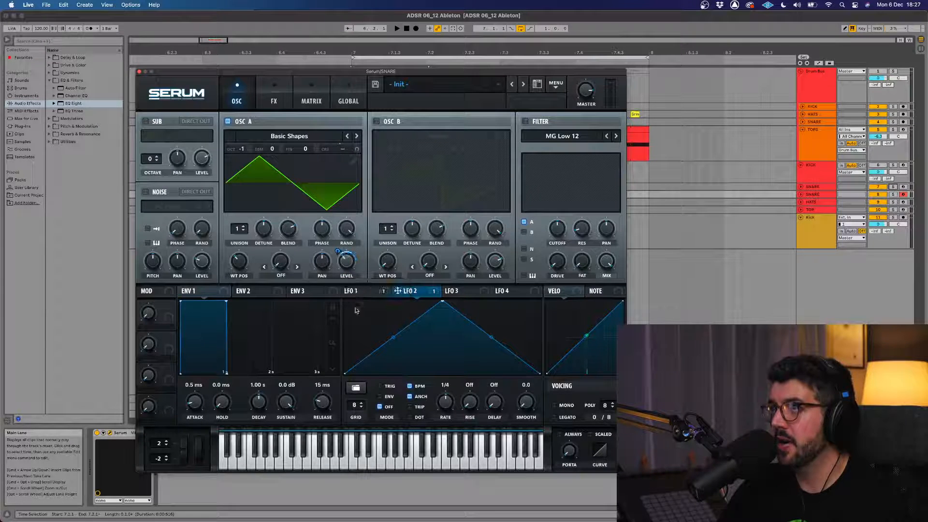
click(415, 387)
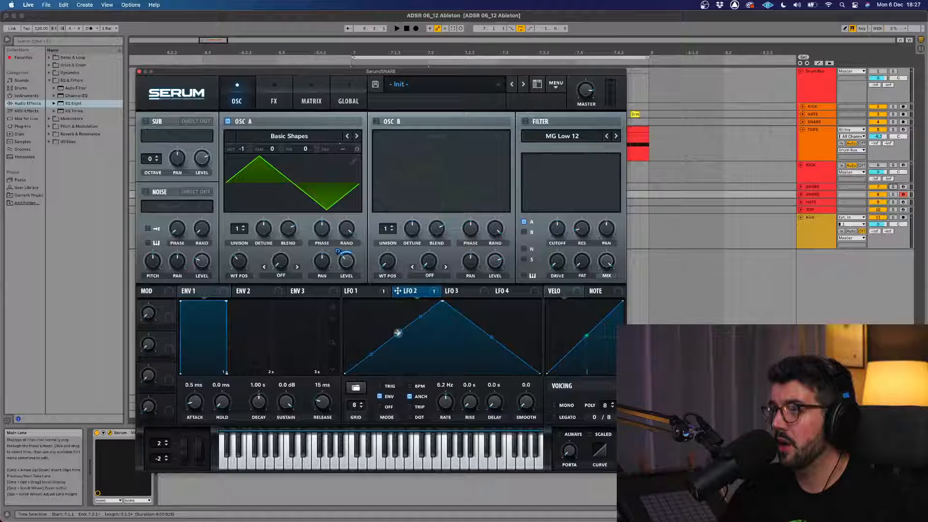
Reshape LFO 2 to hold at maximum for its first half before falling to zero, and adjust OSC A's level modulation
drag(394, 337, 337, 298)
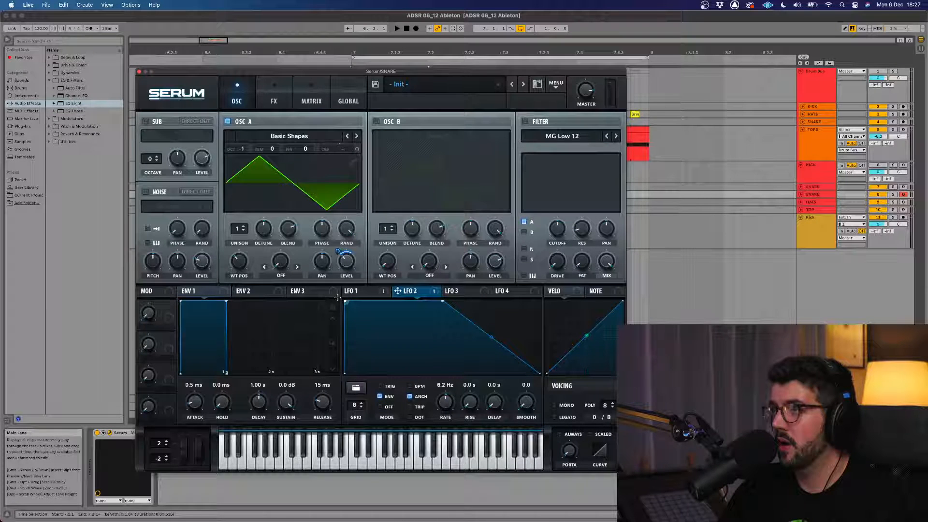
drag(354, 271, 340, 303)
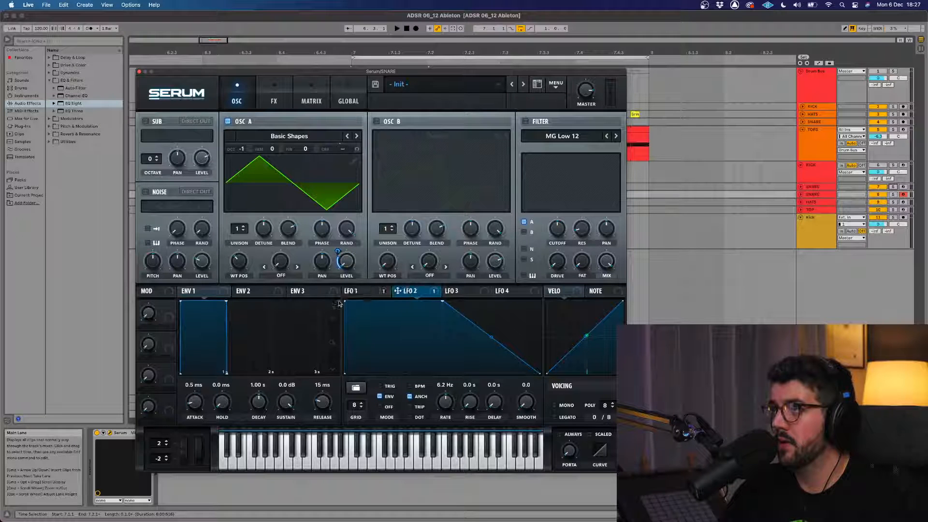
Reshape LFO 2 into a straight fall from maximum to zero at 4.2 Hz and set its OSC A level modulation to 73
drag(337, 251, 343, 240)
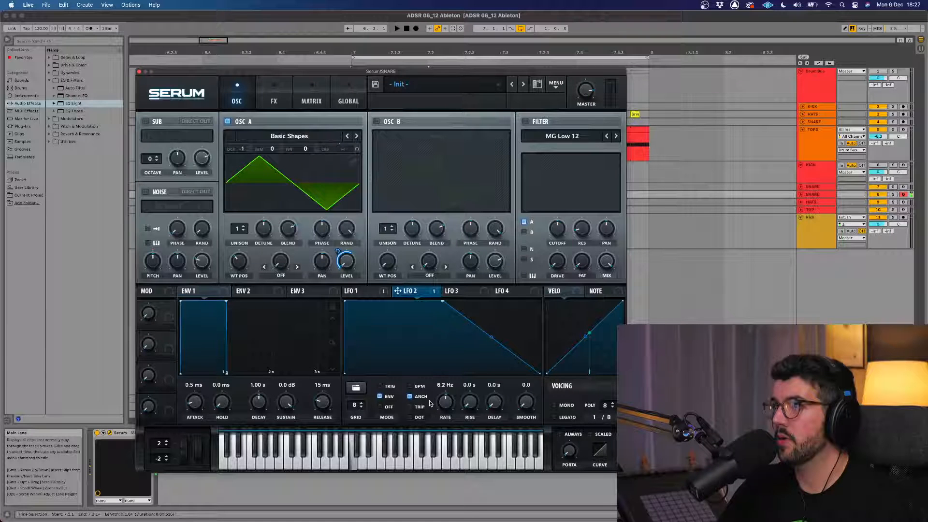
drag(447, 405, 449, 415)
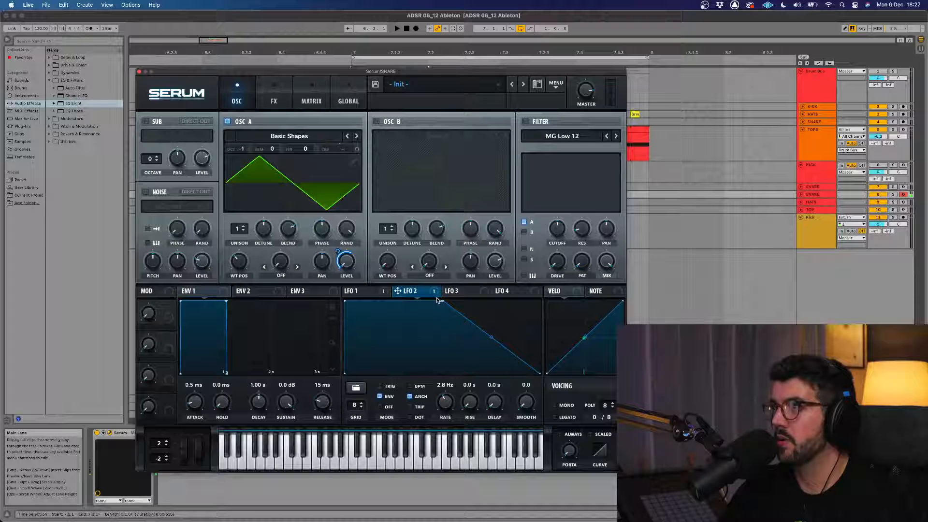
drag(443, 301, 564, 299)
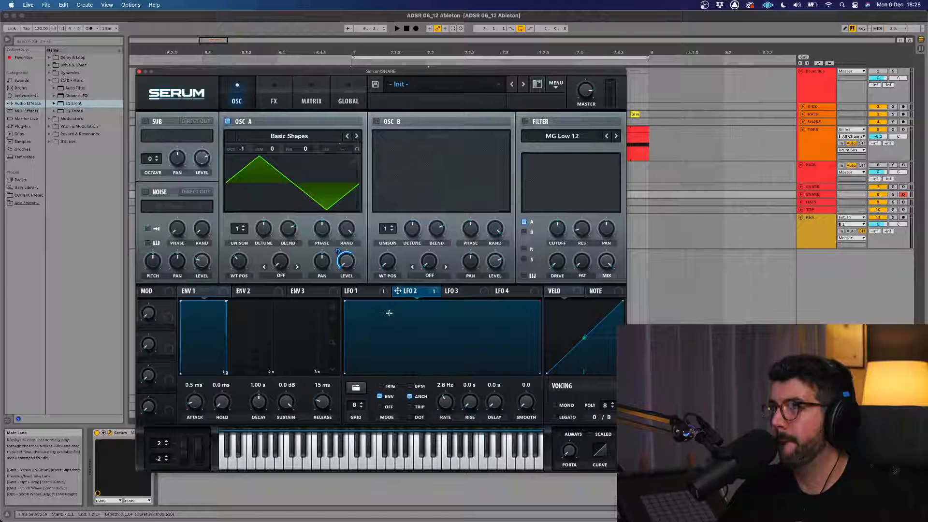
double_click(505, 303)
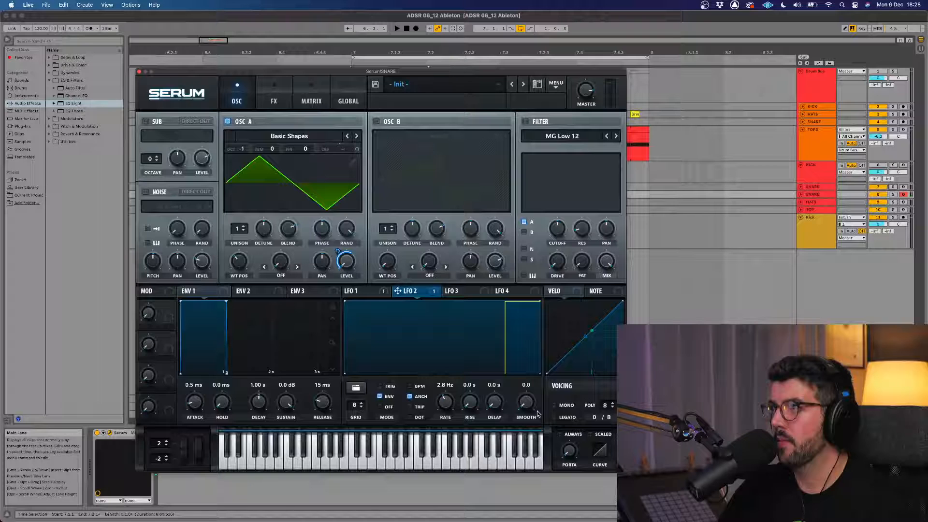
drag(505, 303, 548, 377)
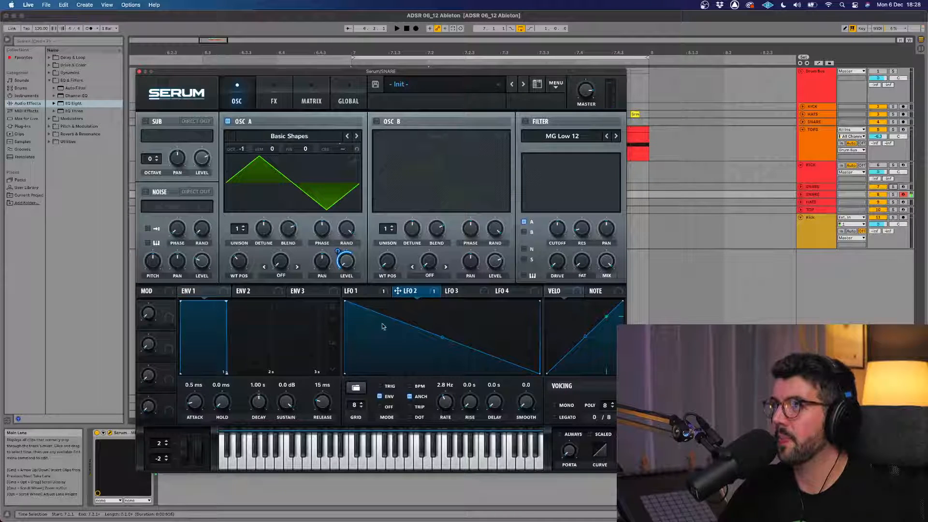
drag(445, 403, 448, 400)
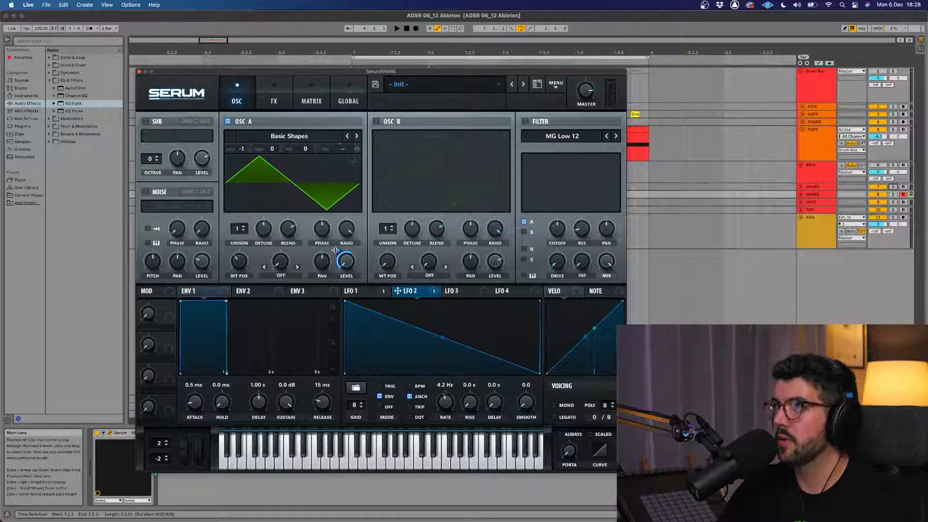
drag(335, 250, 335, 242)
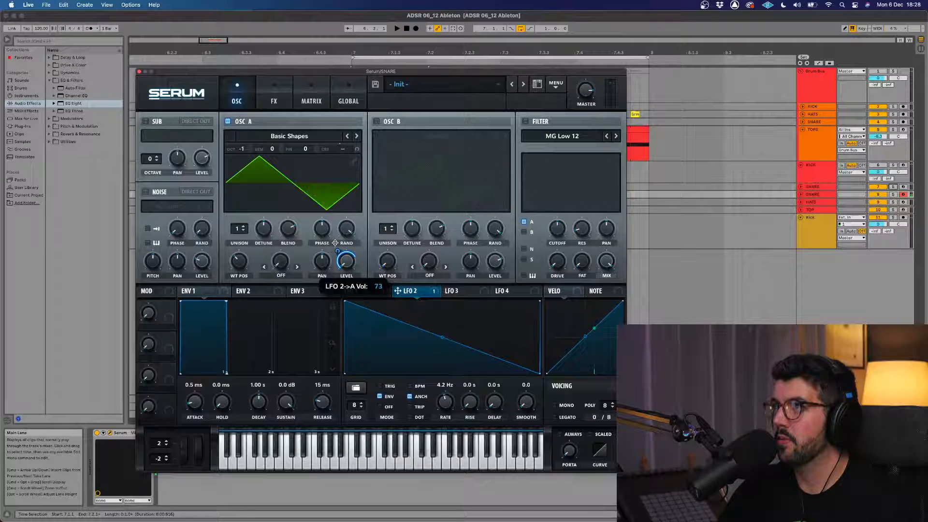
Enable the noise oscillator as a one-shot with the Analog ARP white sample, and assign LFO 2 to its level at 42
click(159, 193)
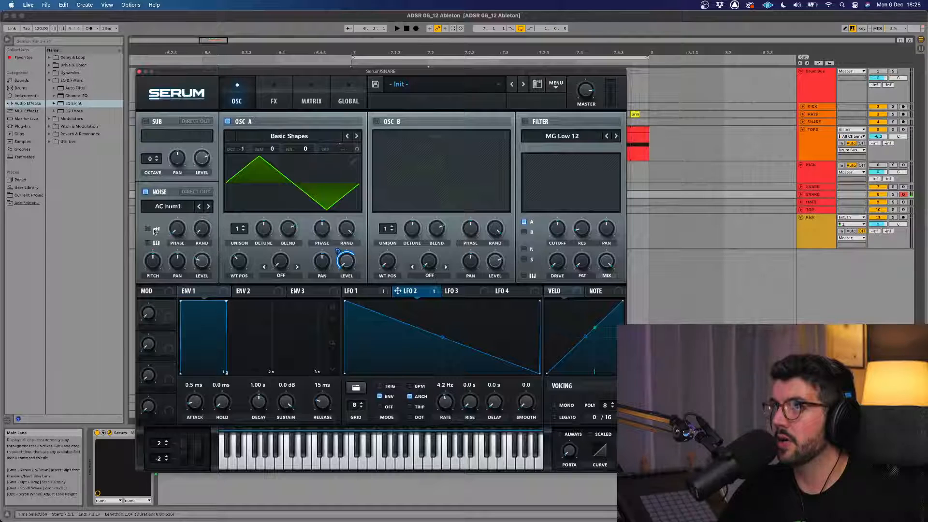
click(187, 210)
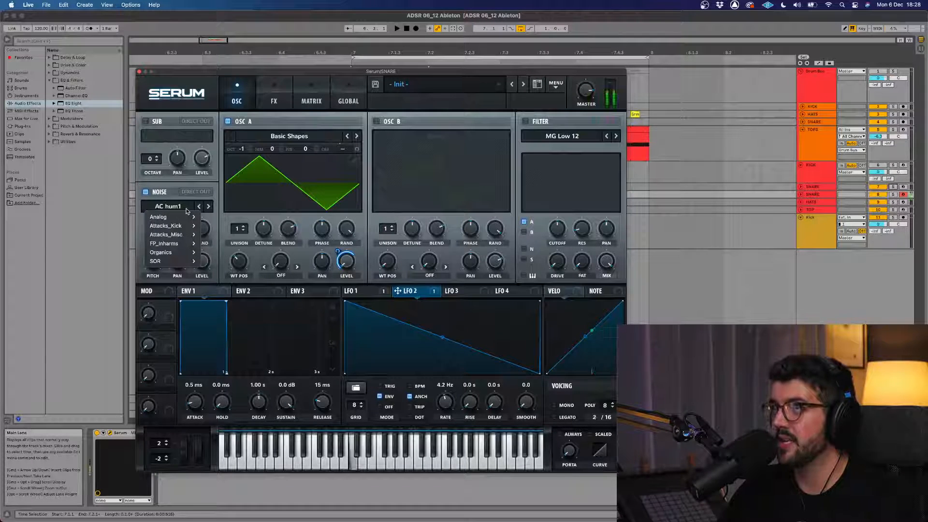
mouse_move(187, 217)
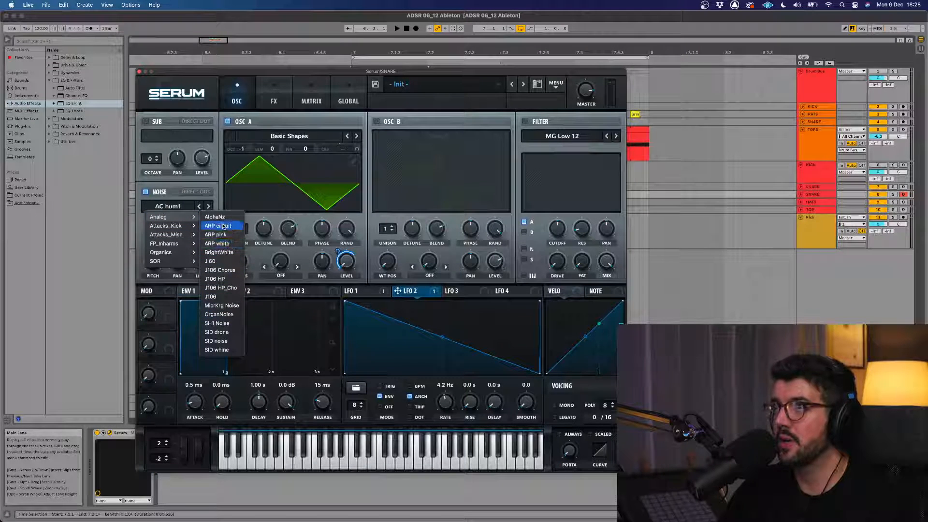
click(230, 246)
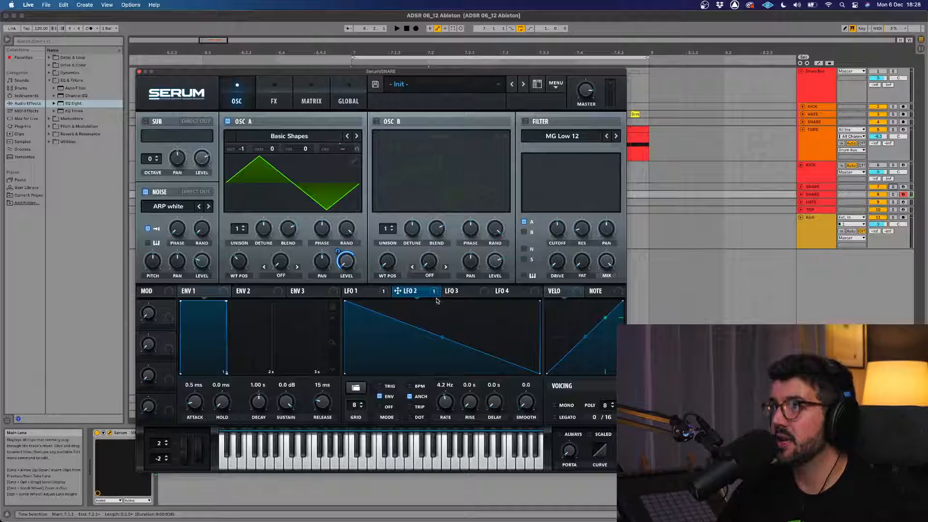
drag(397, 291, 202, 259)
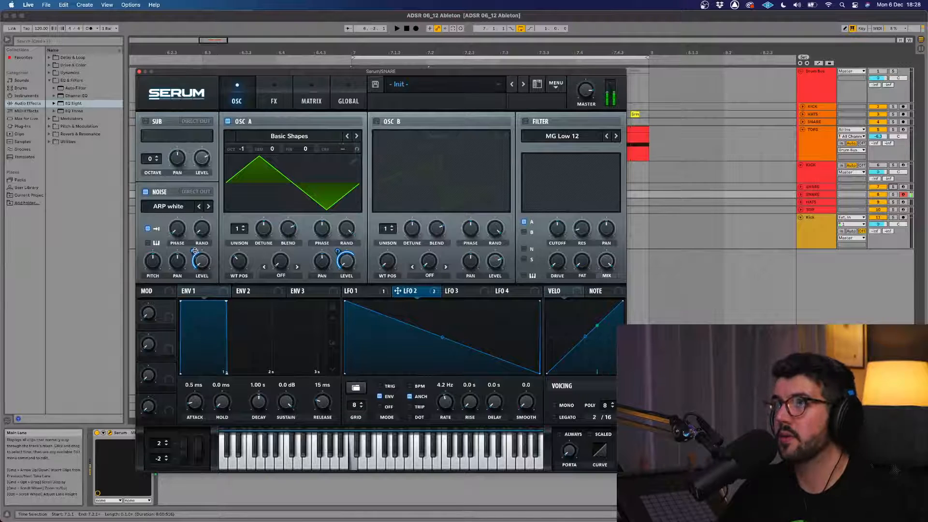
mouse_move(194, 251)
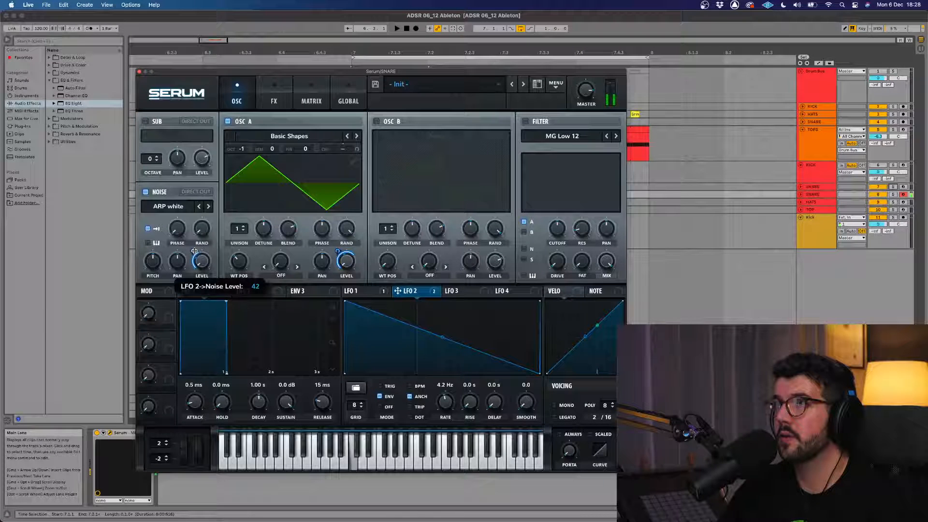
Reshape LFO 1 at 1.4 Hz to hold maximum for its first fifth before a straight fall, and adjust its OSC A coarse pitch modulation
click(361, 292)
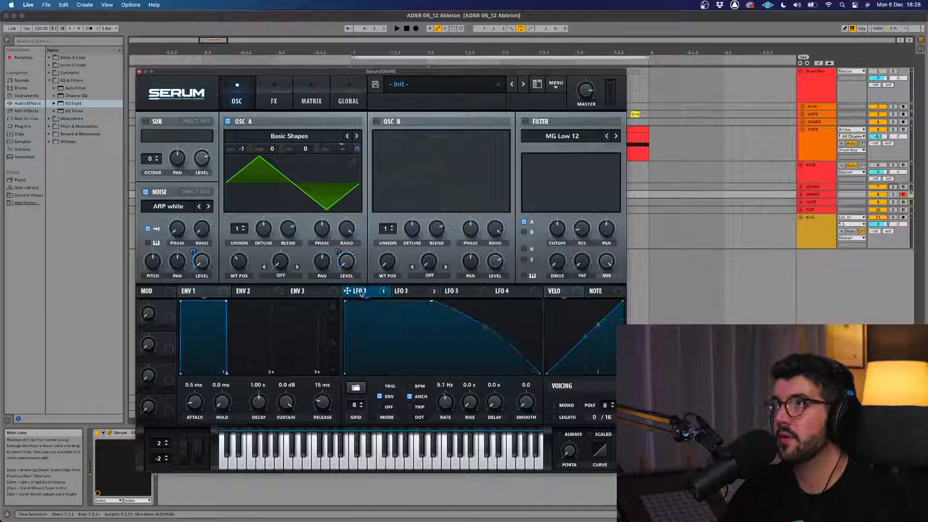
drag(485, 326, 485, 355)
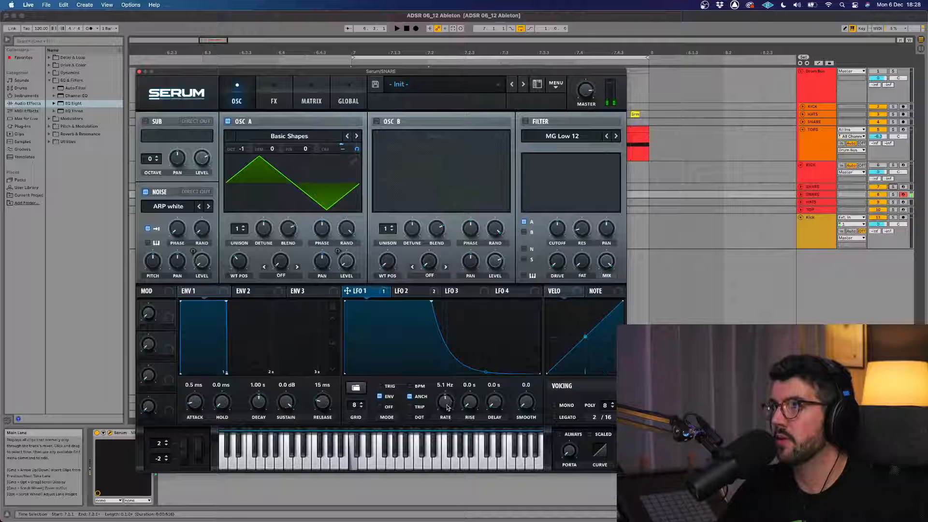
mouse_move(448, 408)
mouse_down()
mouse_move(450, 398)
mouse_move(449, 410)
mouse_up()
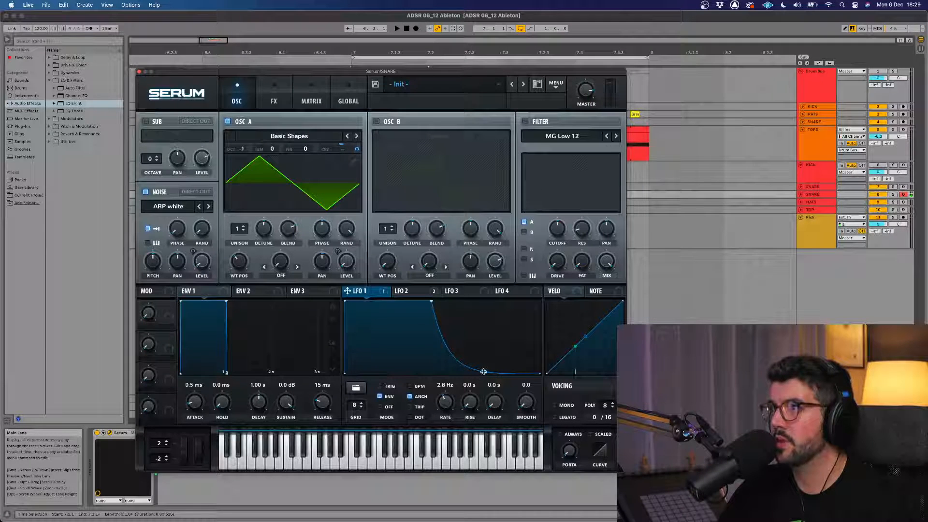
drag(484, 371, 490, 301)
drag(450, 399, 440, 406)
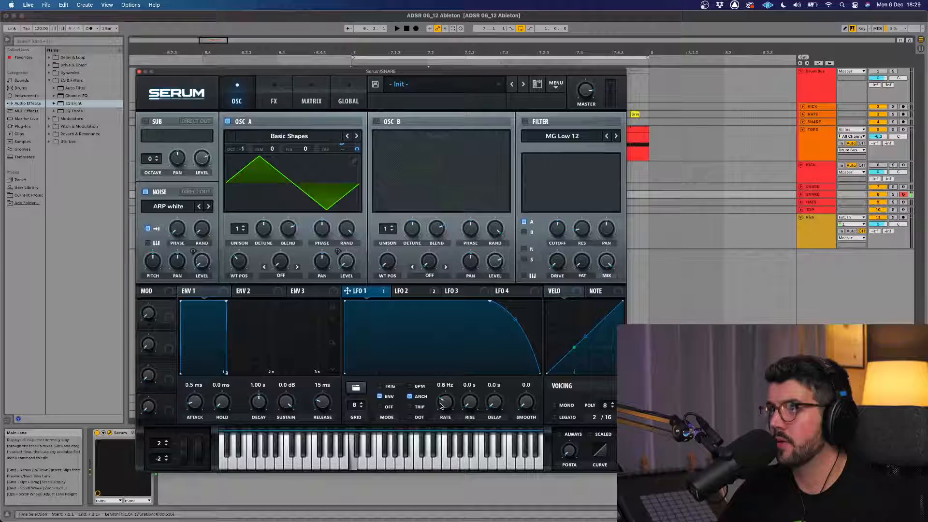
drag(490, 301, 383, 301)
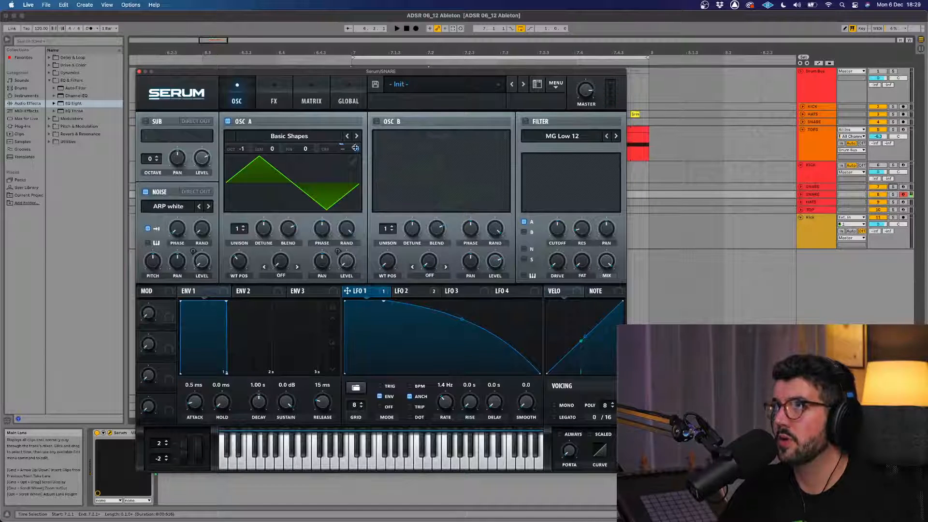
drag(356, 147, 356, 150)
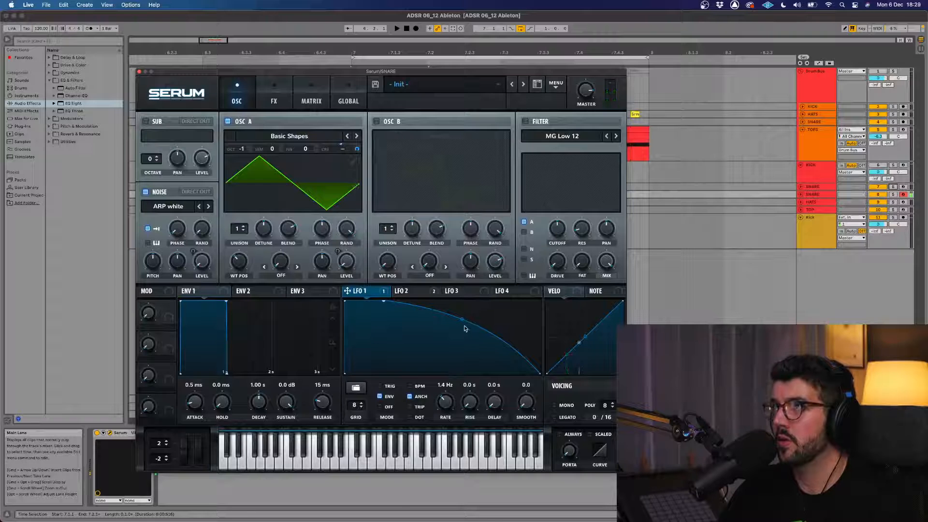
mouse_move(465, 329)
mouse_down()
mouse_move(463, 338)
mouse_move(453, 331)
mouse_up()
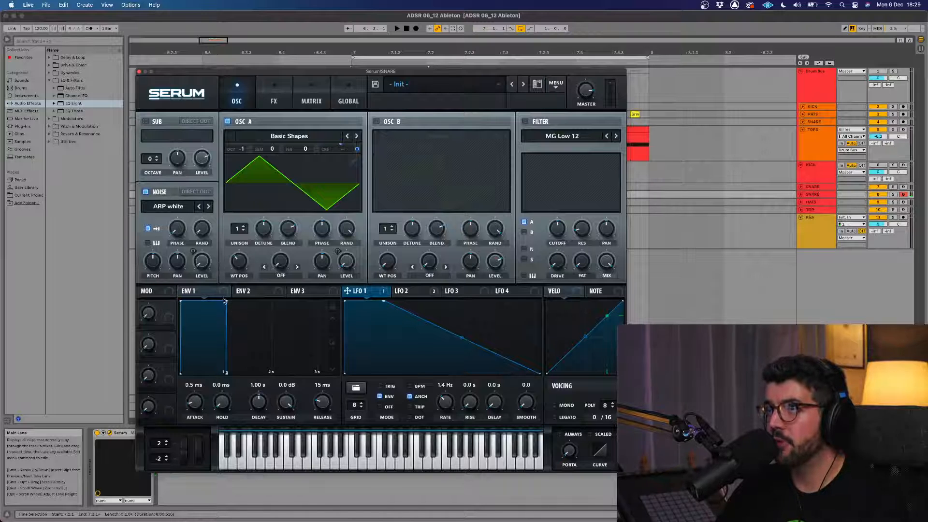
Set ENV 1's decay to 347 ms and sustain to -15.4 dB, and settle OSC A's octave at -1
drag(226, 301, 211, 301)
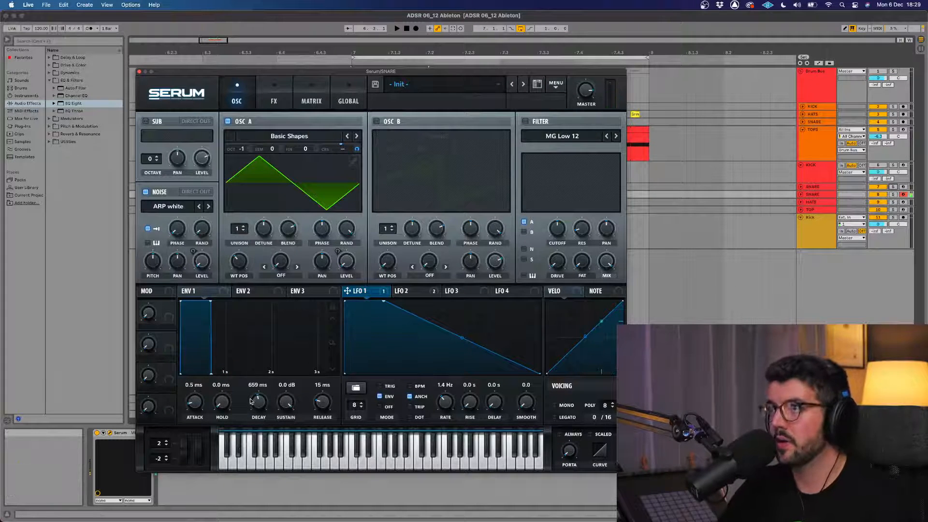
drag(249, 404, 269, 446)
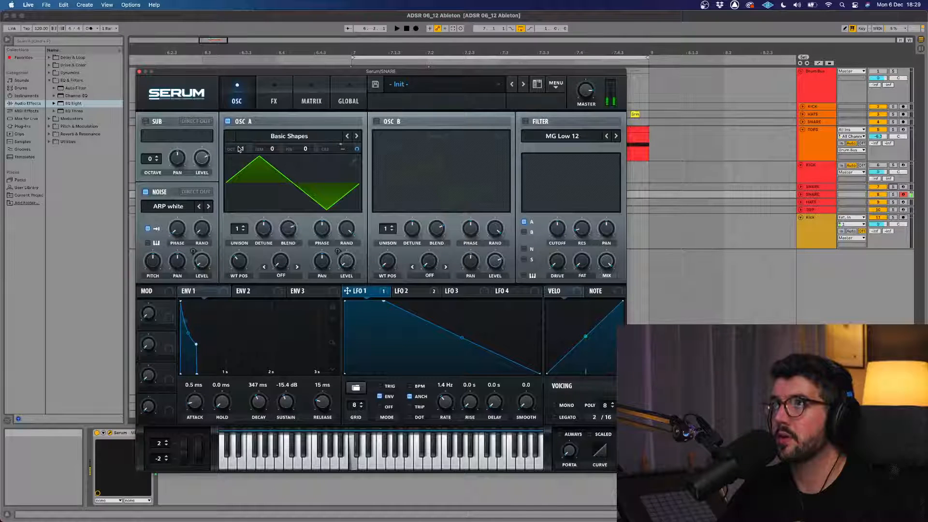
drag(238, 149, 239, 158)
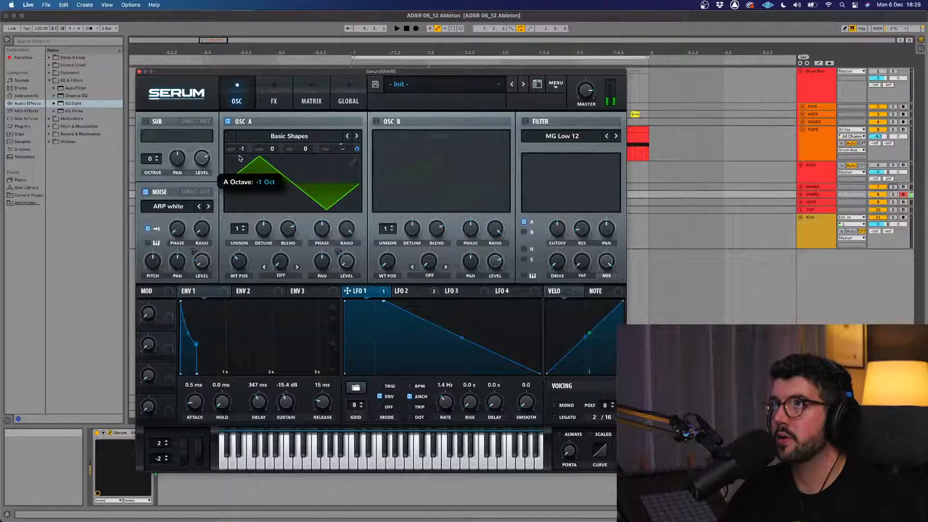
Enable the Hyper/Dimension effect, turn the Hyper mix down to minimum, and adjust the Dimension size and mix
click(274, 92)
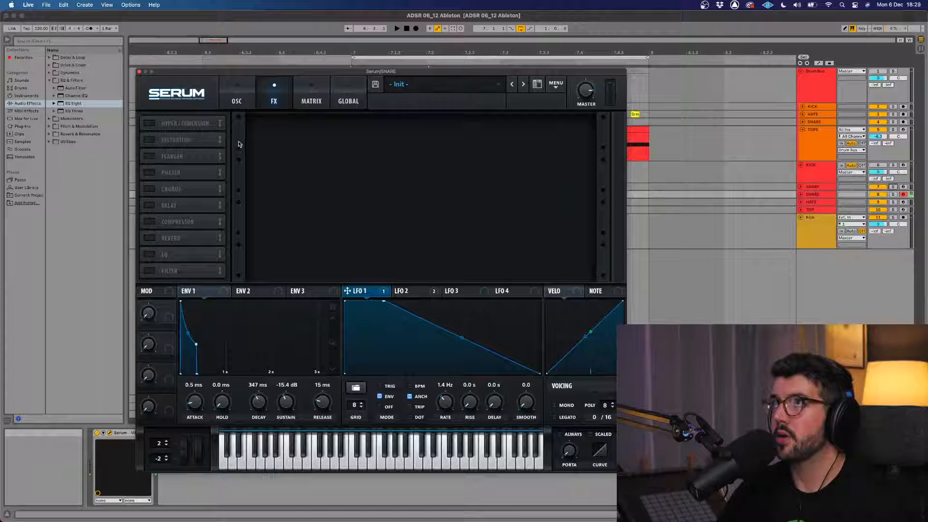
click(150, 122)
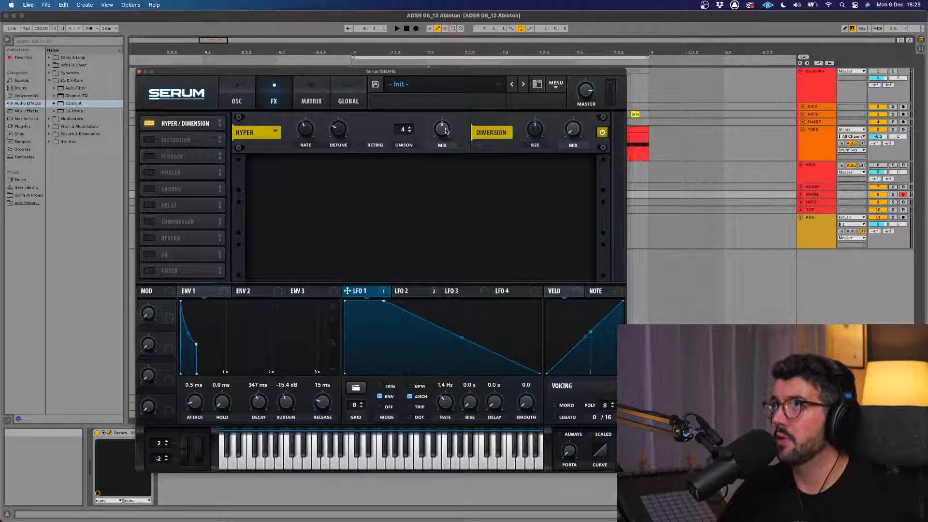
drag(445, 131, 456, 245)
drag(543, 132, 569, 131)
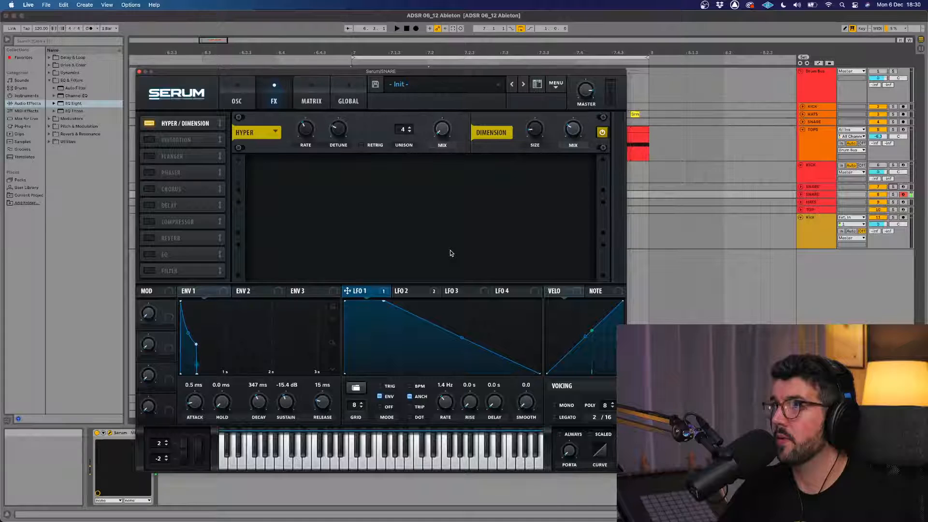
Enable the distortion effect with the Sine Shaper type and assign LFO 3 to its drive
click(150, 140)
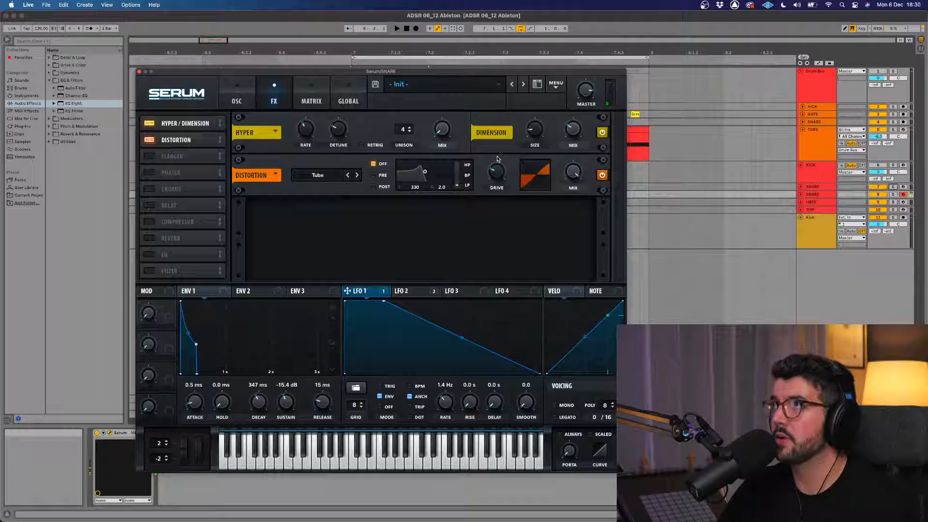
drag(455, 291, 498, 174)
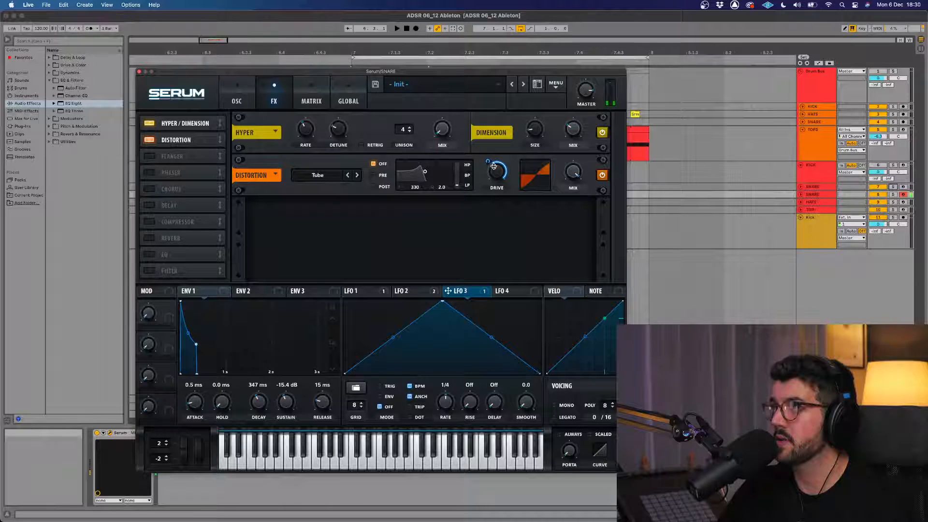
click(341, 179)
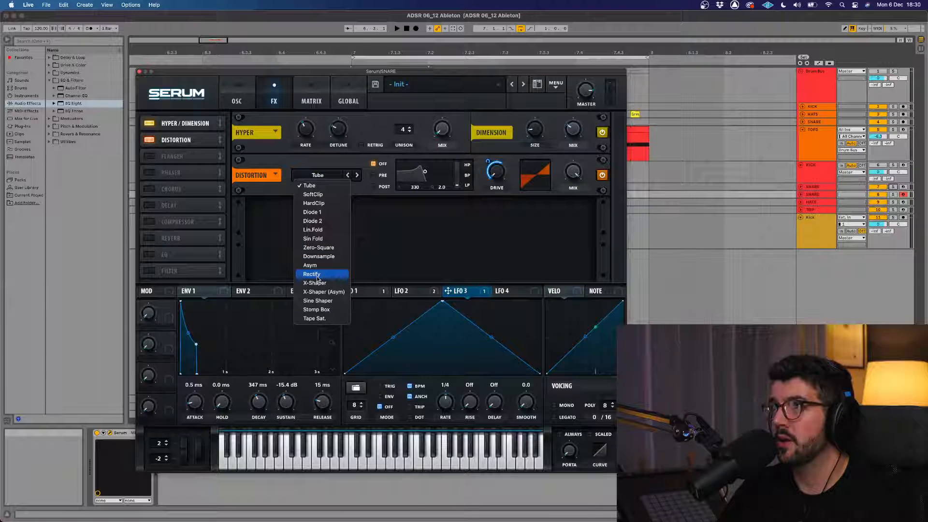
click(318, 300)
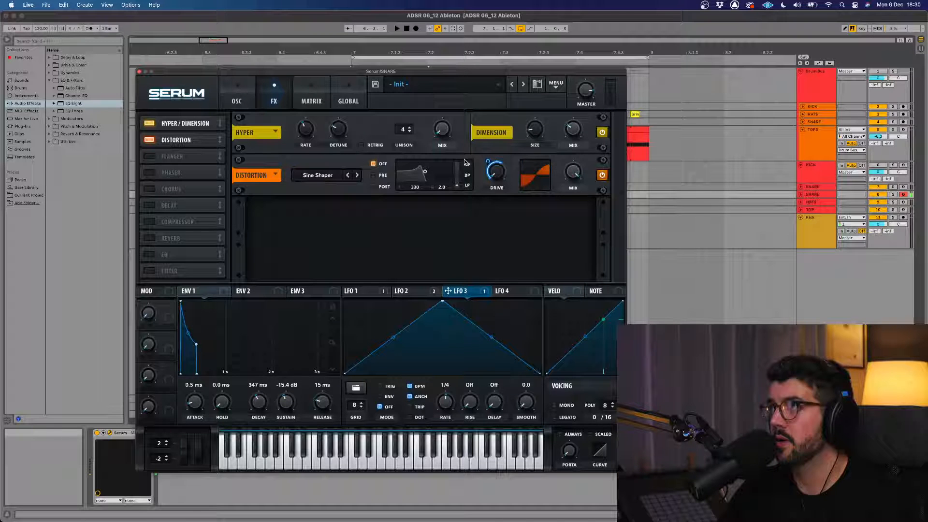
Run LFO 3 as a 6.2 Hz envelope holding maximum for its first half before falling, and set its distortion drive modulation to 20
click(380, 396)
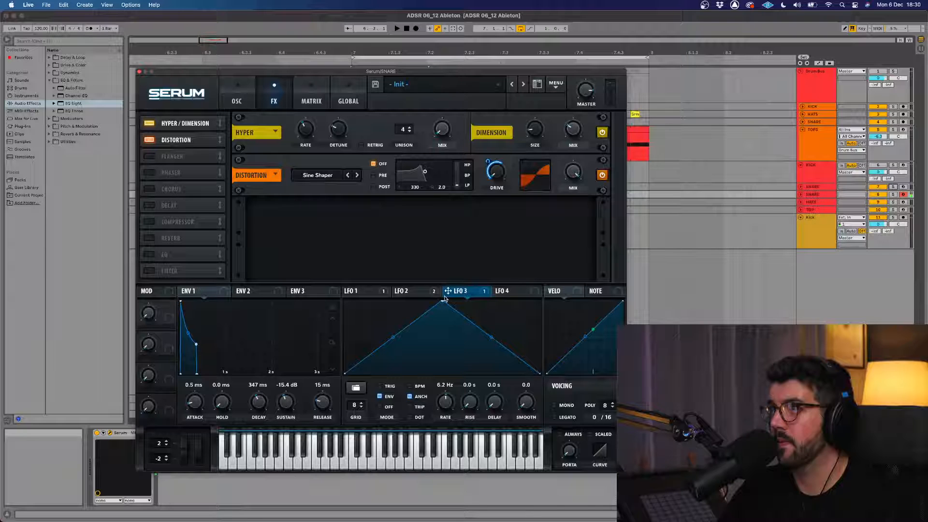
drag(445, 299, 332, 291)
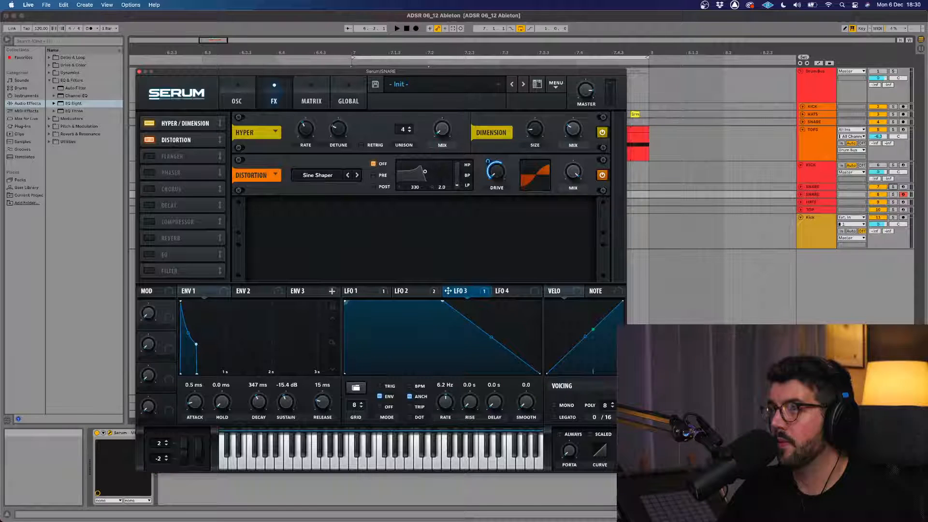
mouse_move(488, 161)
mouse_down()
mouse_move(477, 183)
mouse_move(477, 171)
mouse_up()
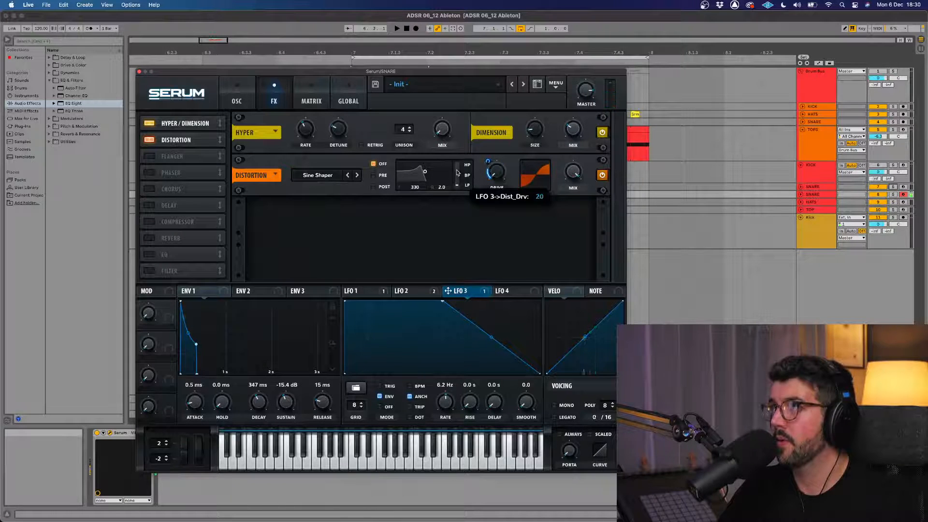
Switch the distortion type to Stomp Box and enable the compressor effect
click(357, 175)
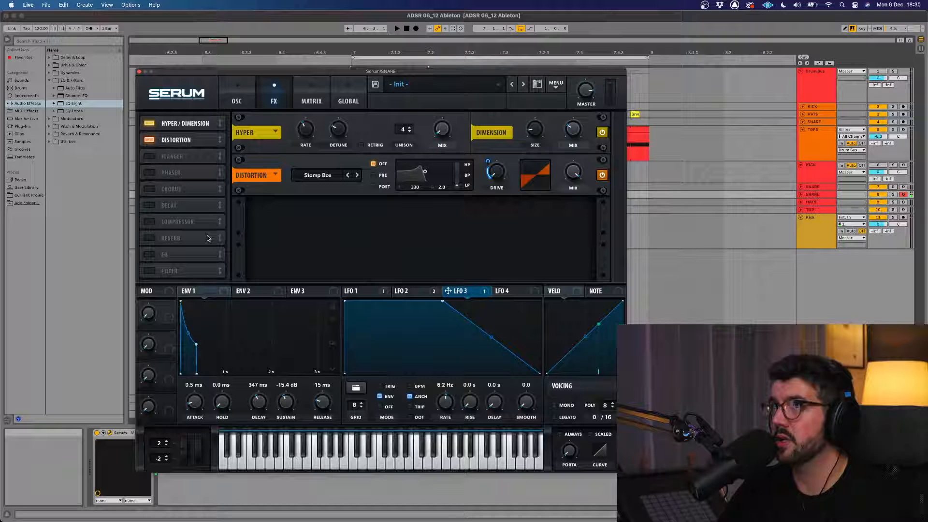
click(155, 223)
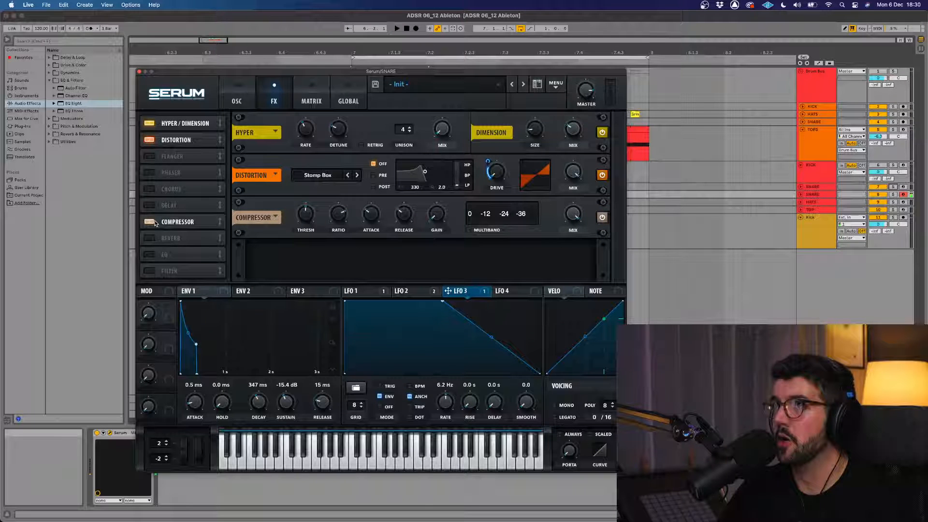
Turn on the compressor's multiband mode and set LFO 2's rate to 9.1 Hz
click(468, 231)
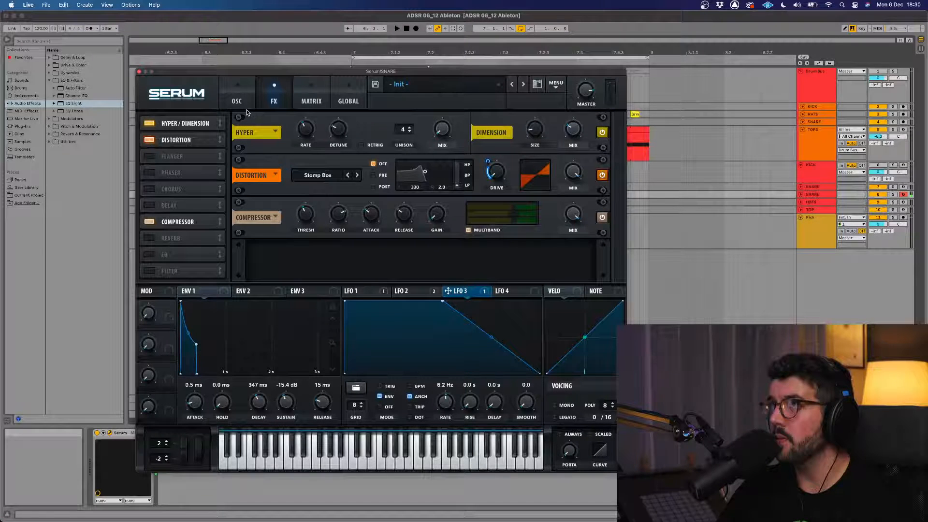
click(237, 99)
click(357, 290)
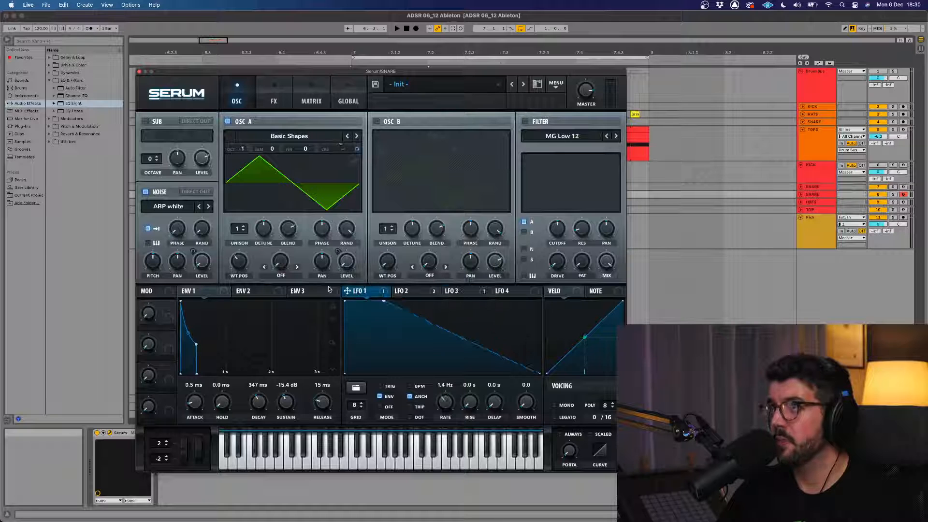
click(422, 293)
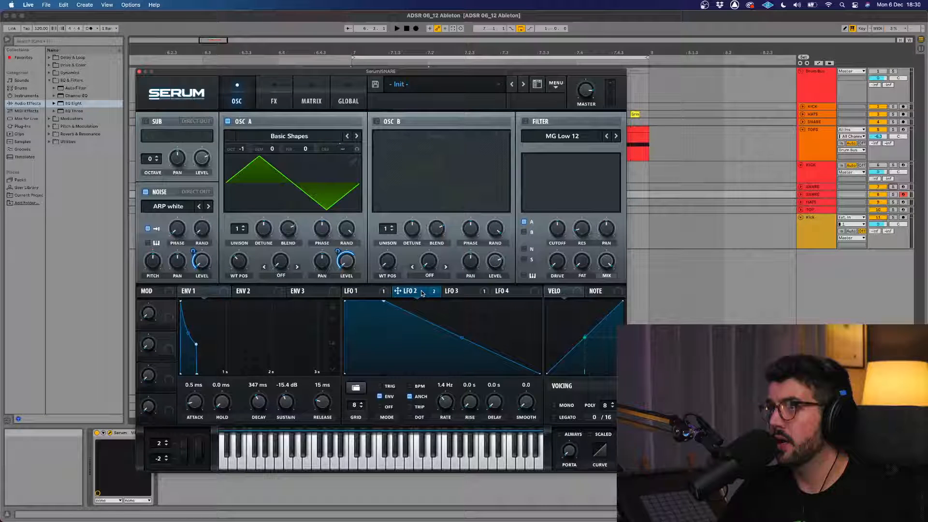
drag(445, 403, 445, 399)
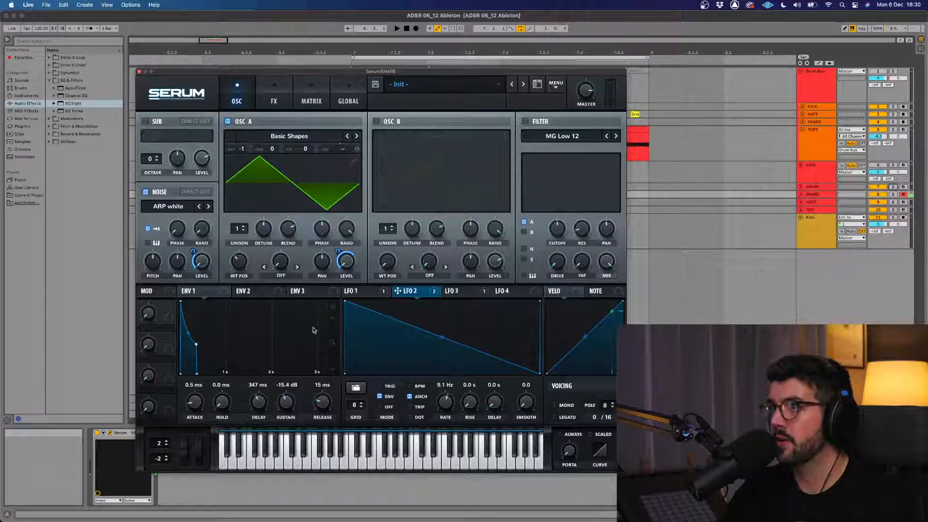
Fine-tune LFO 2's modulation of the noise level to about 16 and adjust the noise pitch
mouse_move(194, 254)
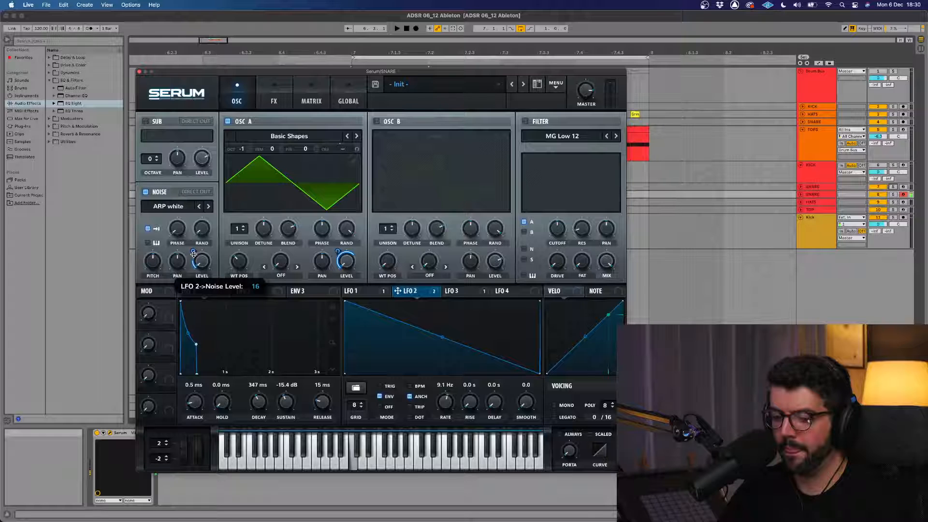
drag(193, 254, 193, 255)
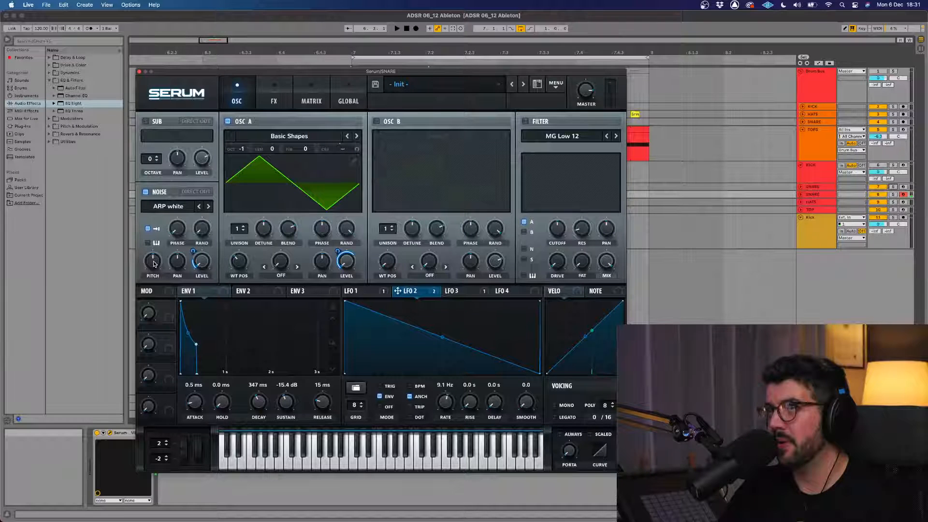
drag(153, 264, 157, 257)
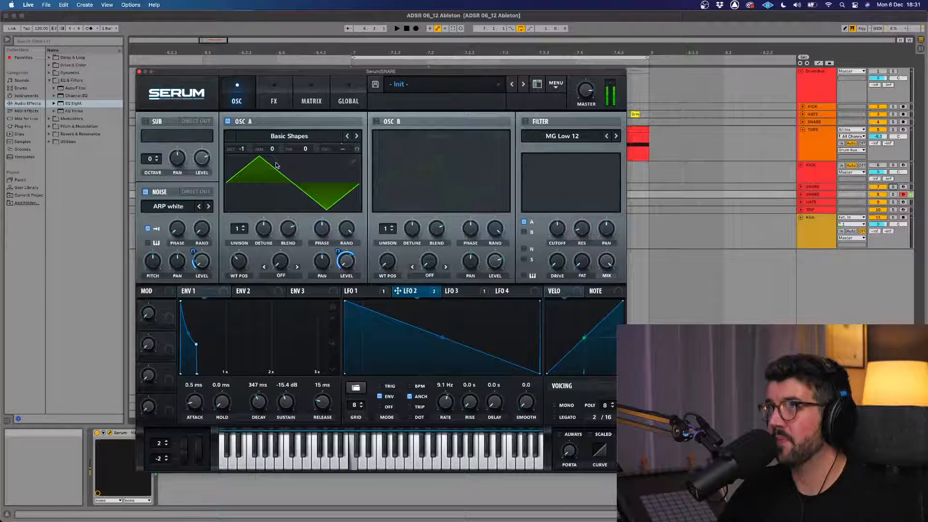
Enable the EQ with a peak-shaped high band and modulate its gain by -33 from LFO 4 as a 6.2 Hz envelope
click(274, 96)
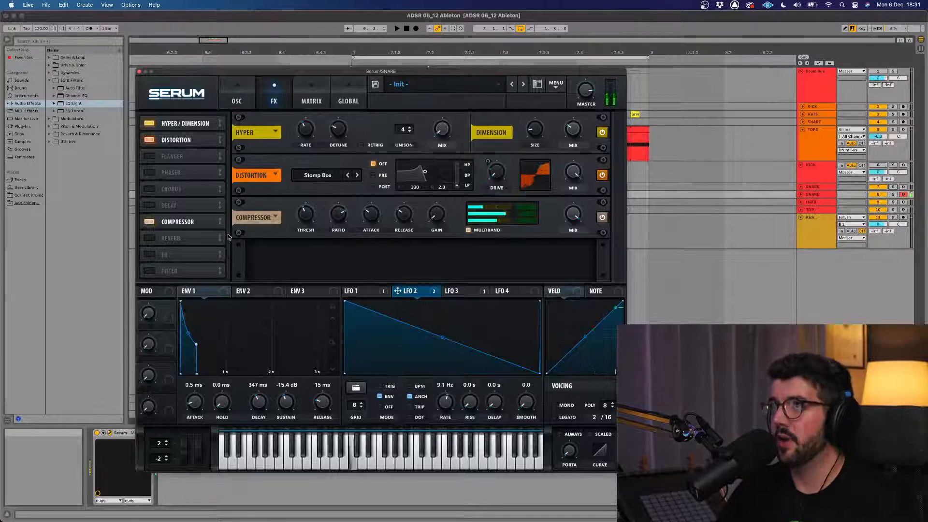
click(172, 260)
click(453, 262)
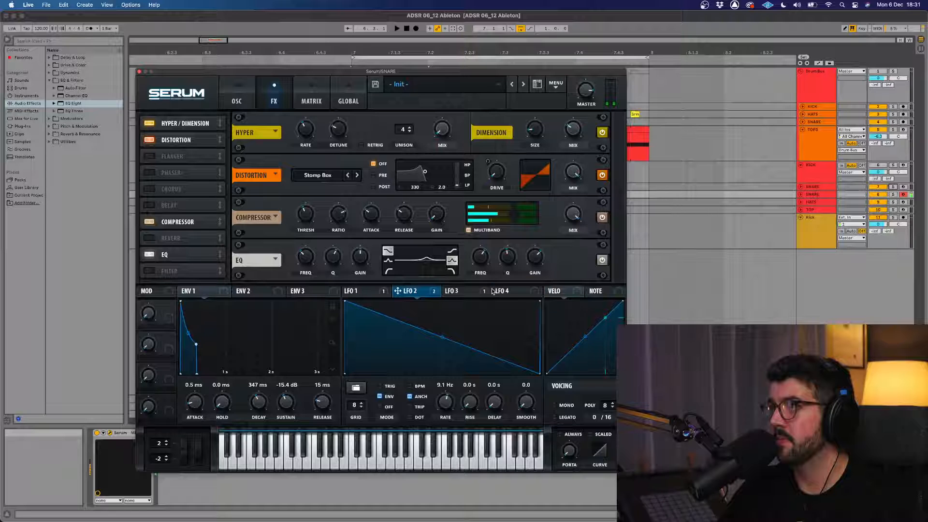
drag(493, 291, 529, 253)
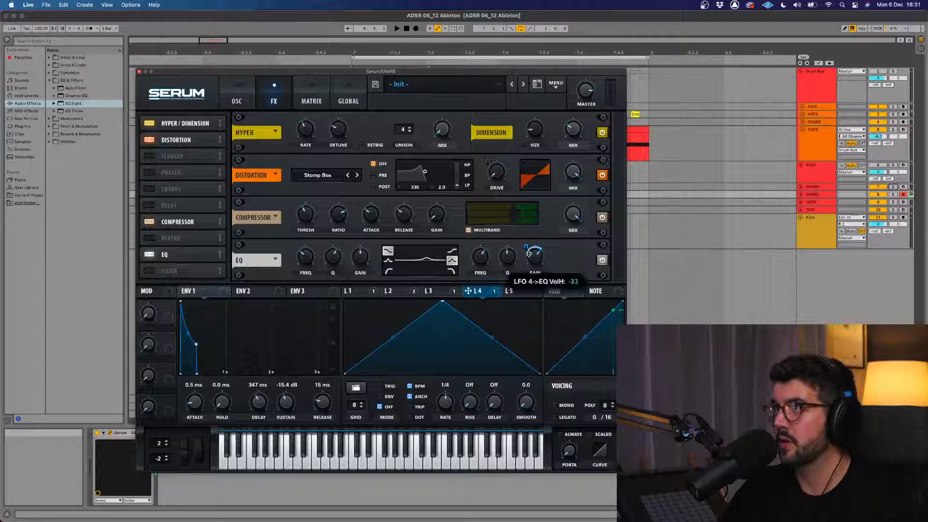
click(419, 385)
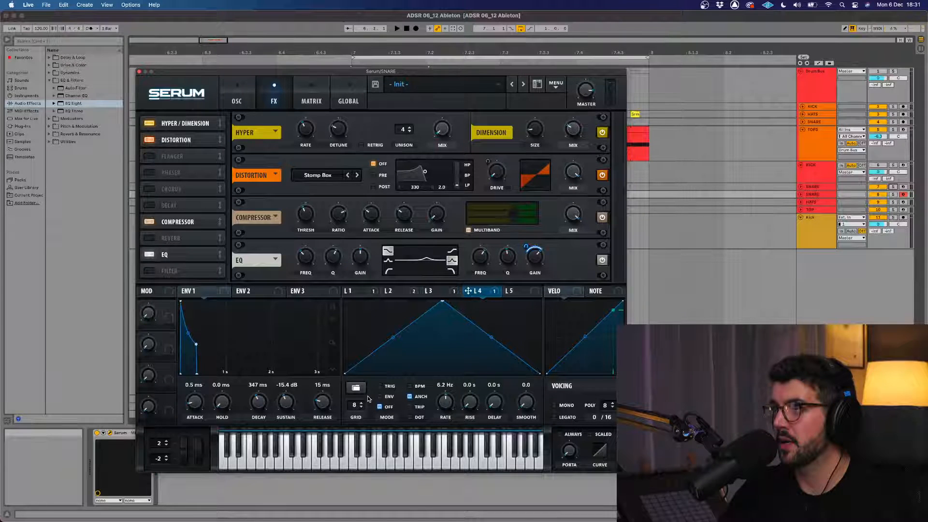
click(379, 396)
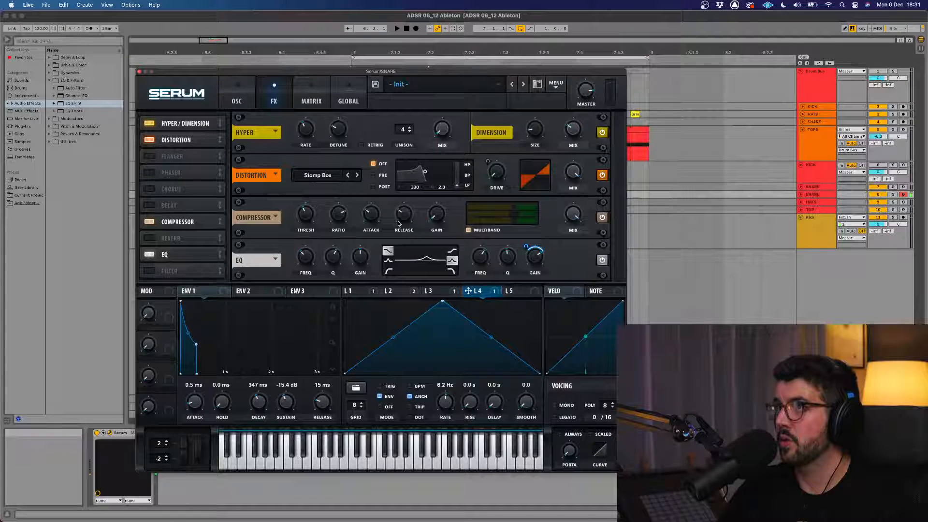
Enable the filter as High 18, route the noise through it and assign LFO 5 to its cutoff
click(242, 94)
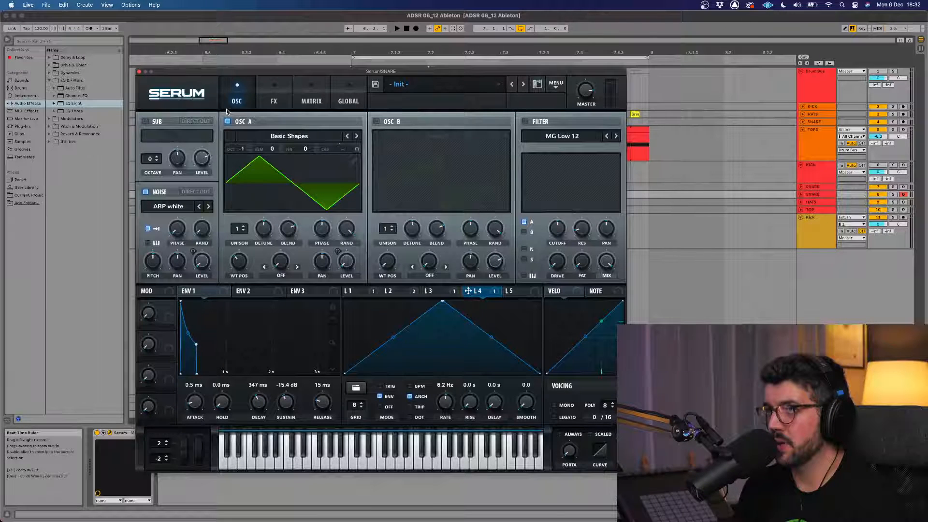
click(525, 122)
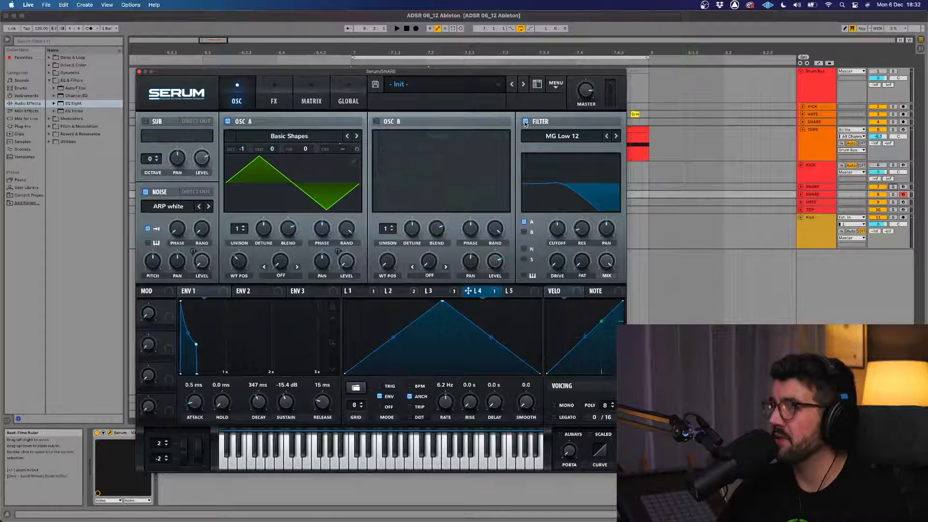
click(562, 136)
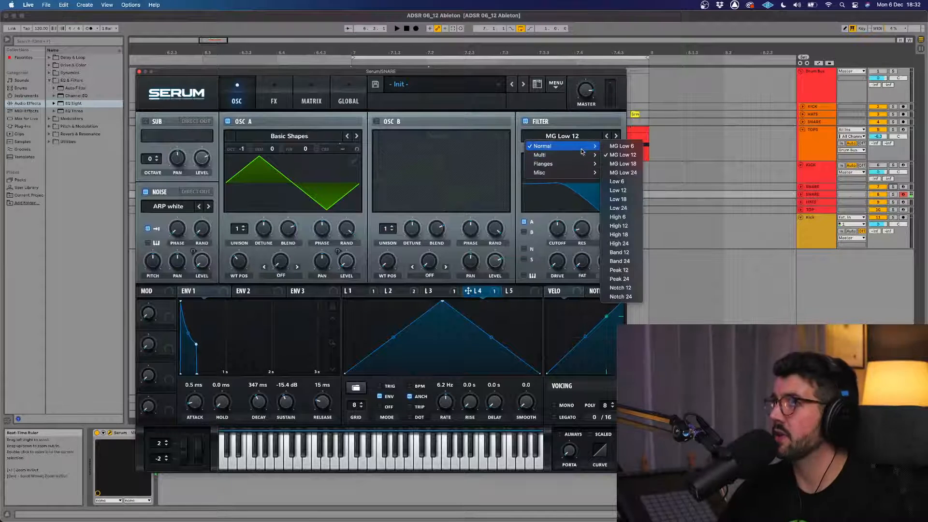
click(628, 234)
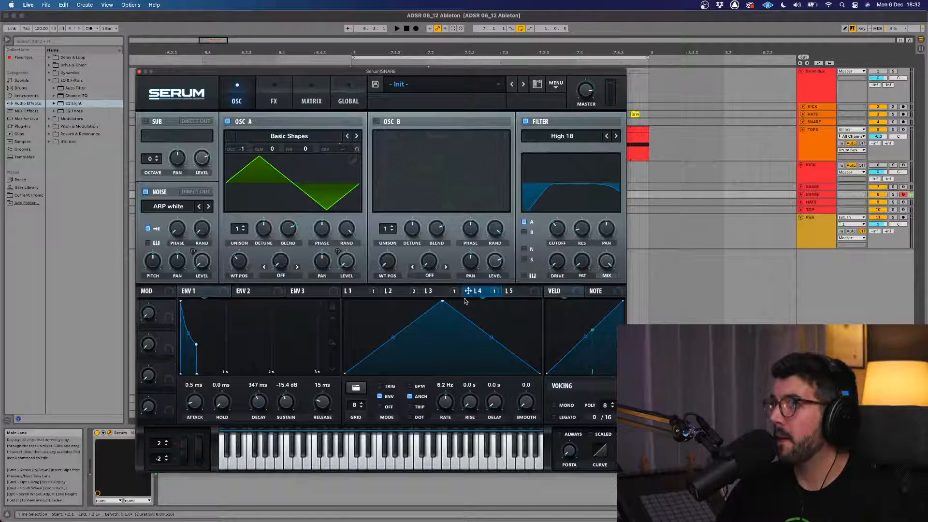
click(512, 290)
drag(508, 290, 556, 230)
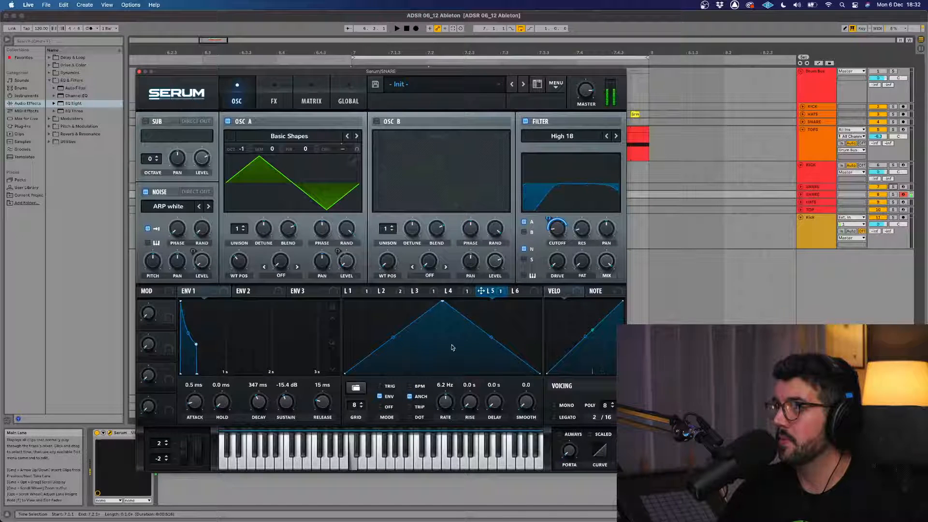
Shape LFO 5 to hold maximum for its first half and fall in an outward curve, with a rate of 1.8 Hz
drag(446, 403, 440, 421)
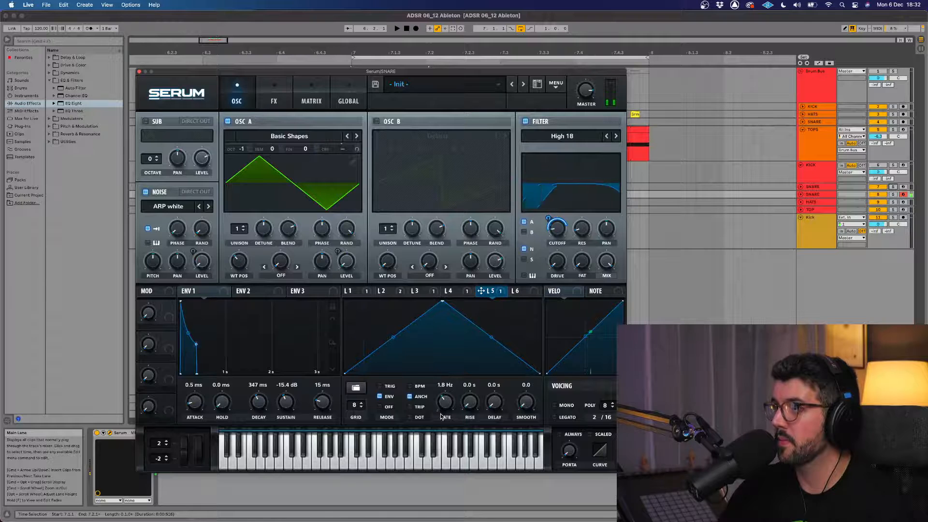
drag(345, 374, 346, 301)
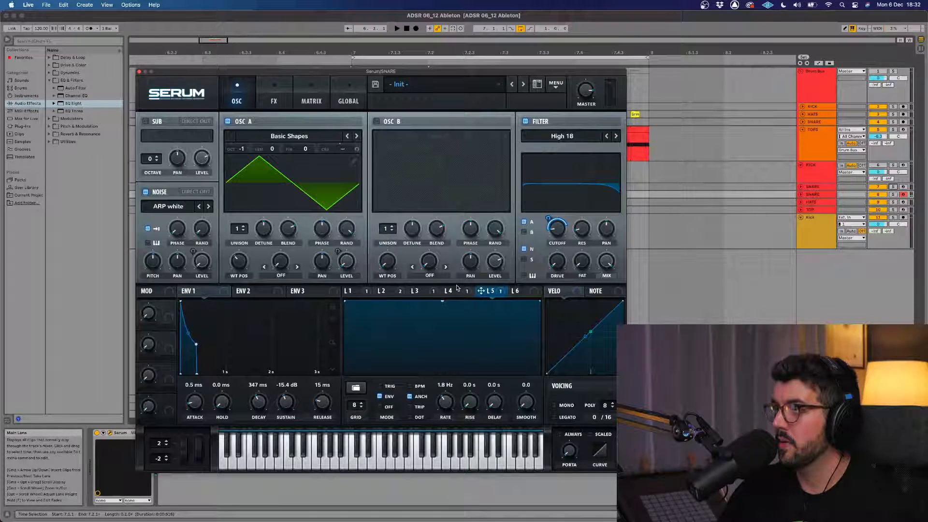
double_click(511, 301)
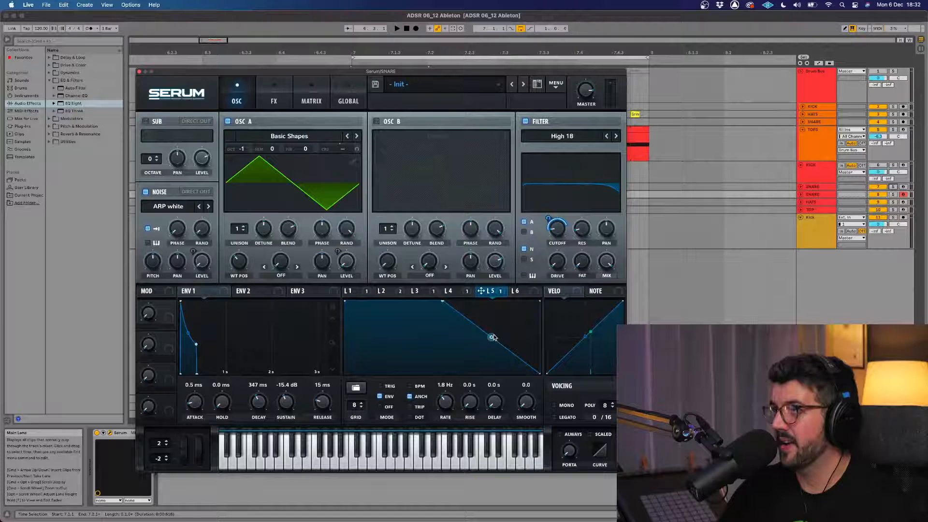
drag(492, 337, 491, 314)
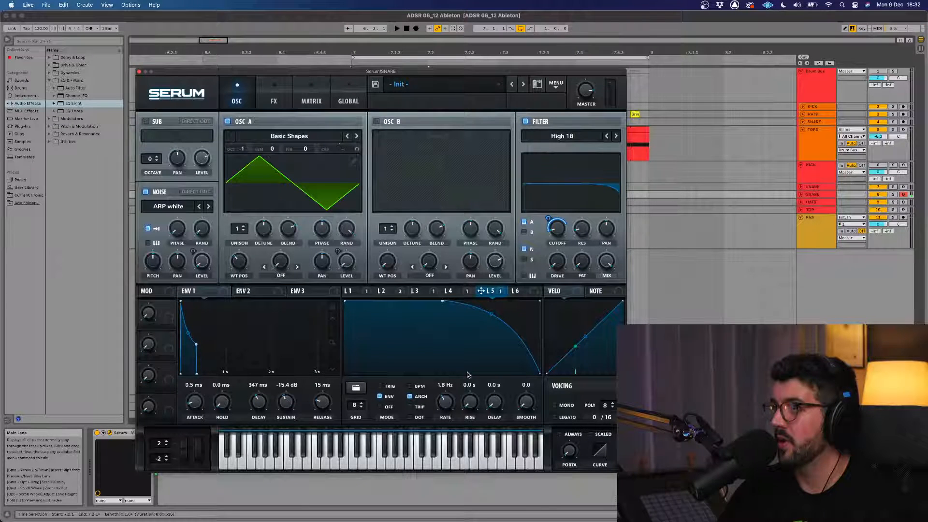
Reduce LFO 5's modulation of the filter cutoff and adjust the filter's fat and drive amounts
mouse_move(548, 225)
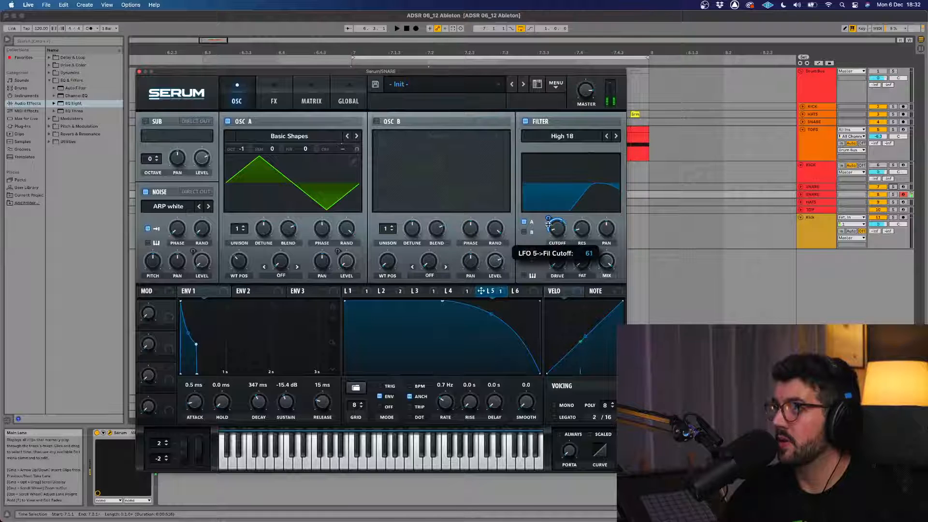
drag(549, 224, 558, 232)
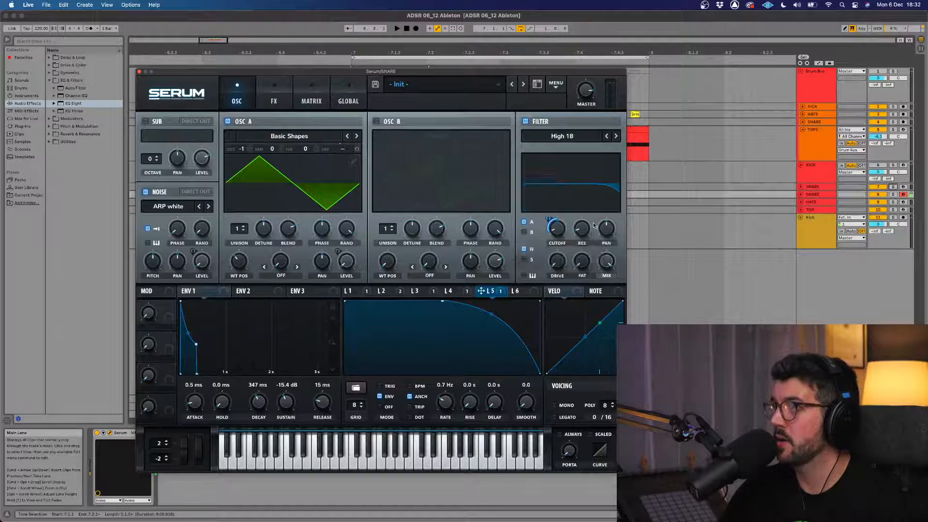
drag(583, 266, 582, 253)
drag(561, 261, 561, 260)
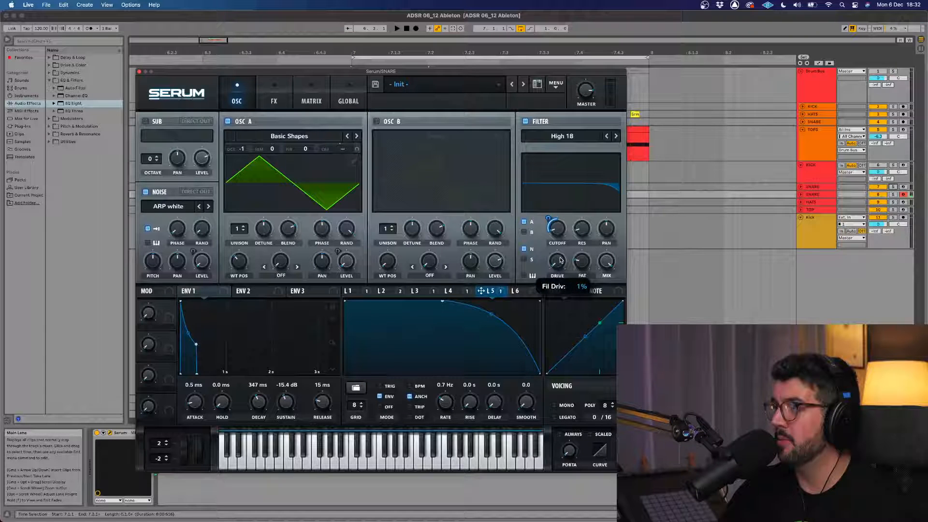
Compare the snare with the filter and noise routing toggled, readjust the cutoff modulation, and set LFO 5's rate to 3.0 Hz
click(525, 122)
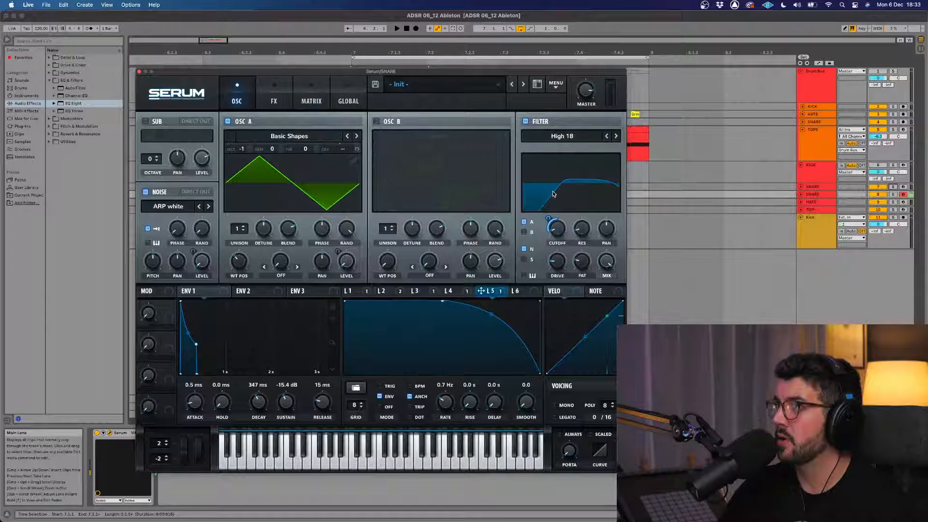
drag(554, 195, 549, 219)
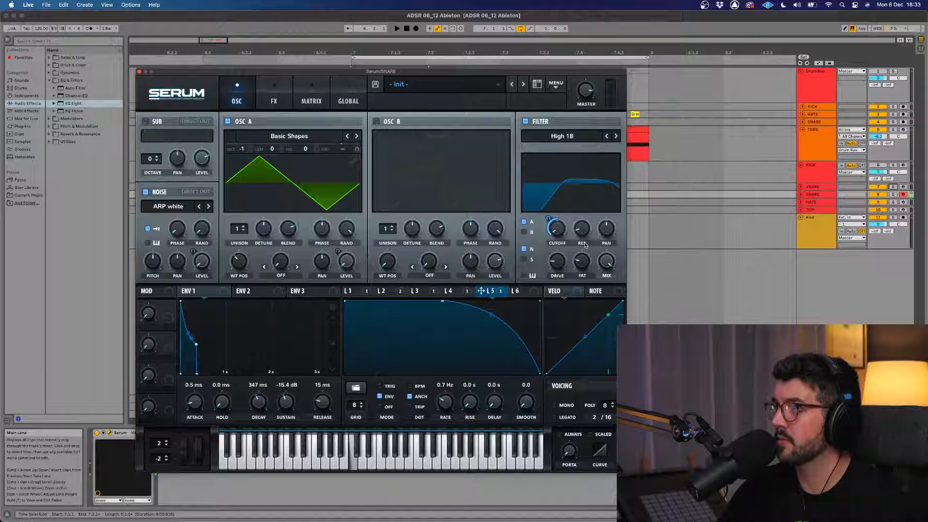
click(524, 250)
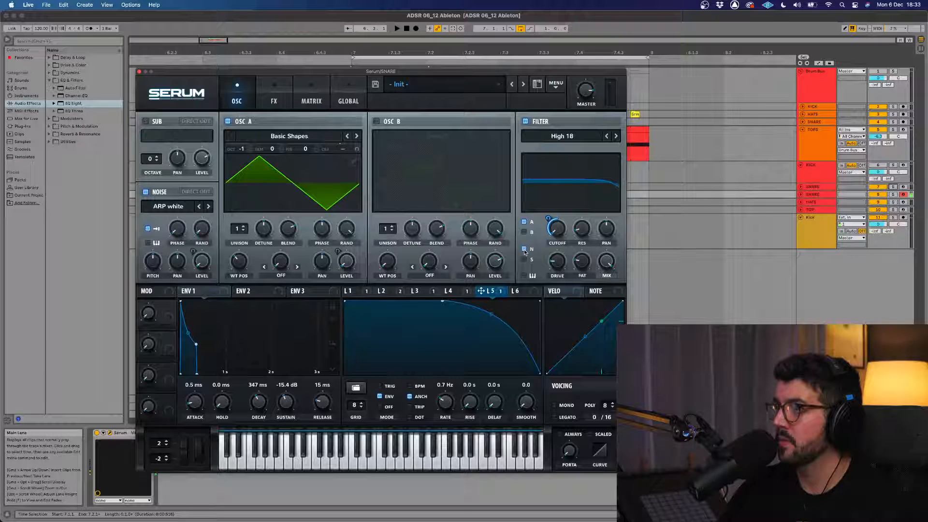
mouse_move(446, 401)
mouse_down()
mouse_move(458, 389)
mouse_move(455, 403)
mouse_up()
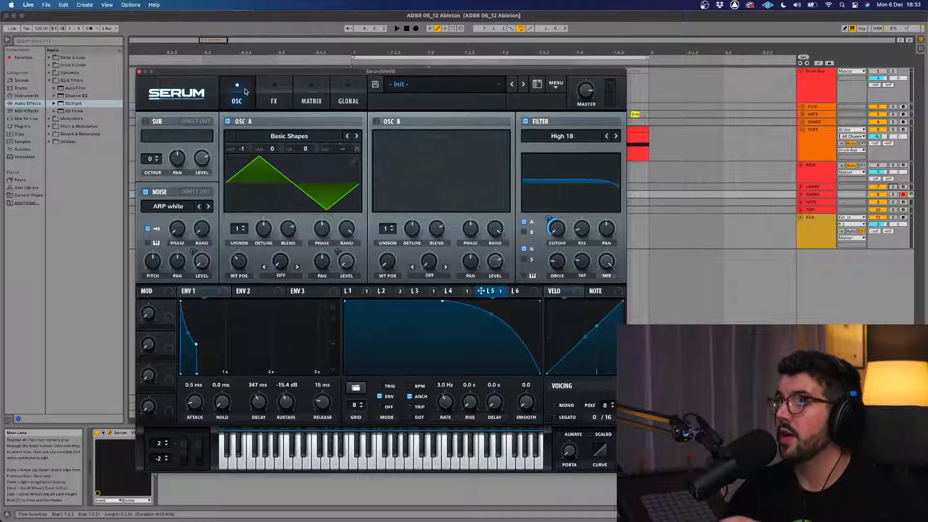
Export the last played snare note as audio onto a new track in the arrangement and move the clip to beat 7.2
mouse_move(146, 86)
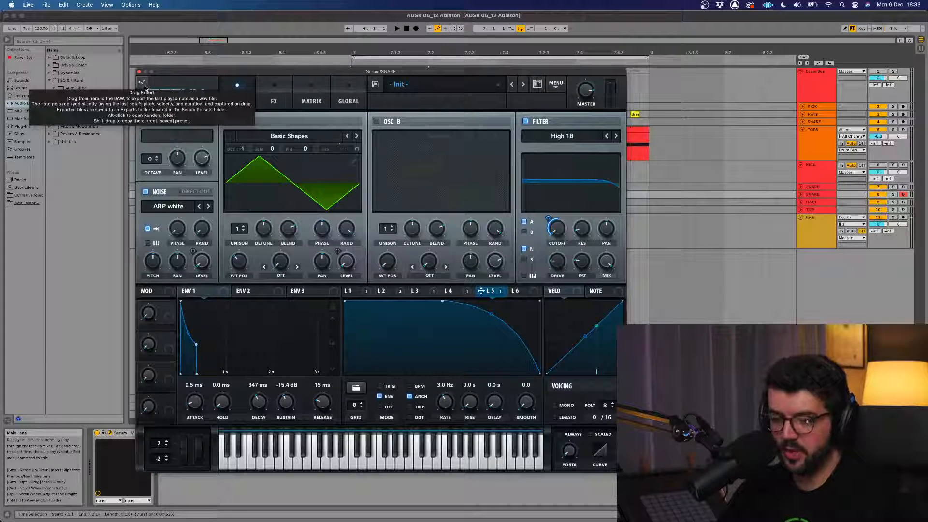
drag(145, 88, 652, 259)
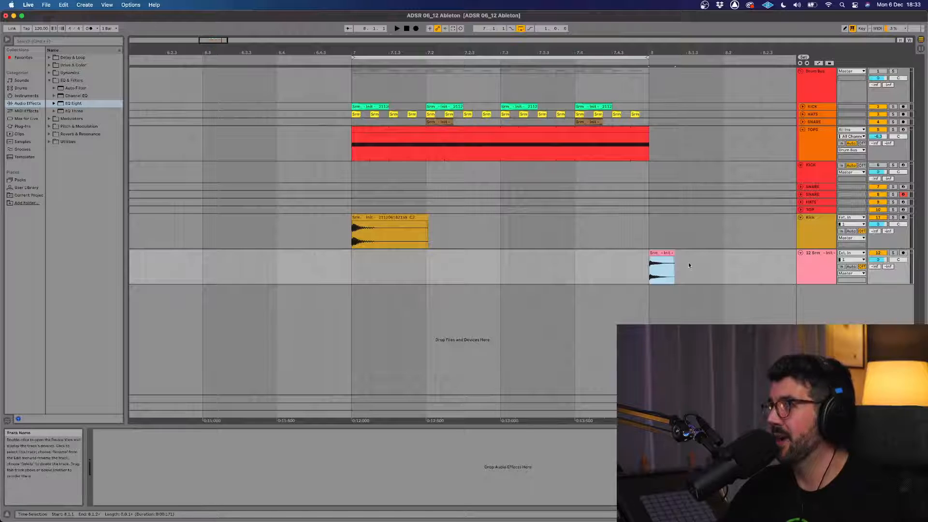
drag(656, 250, 442, 259)
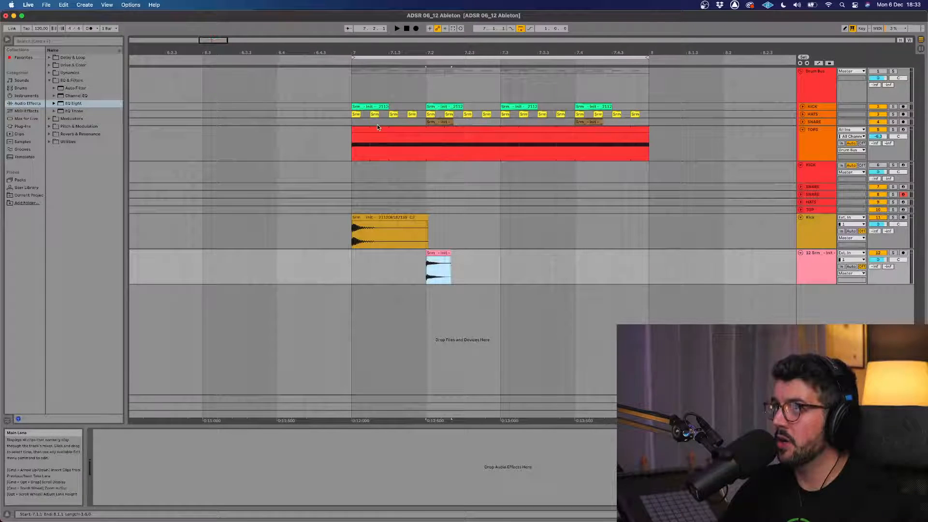
Place the insert marker at bar 7 on the kick instrument track and close its Serum window
click(353, 177)
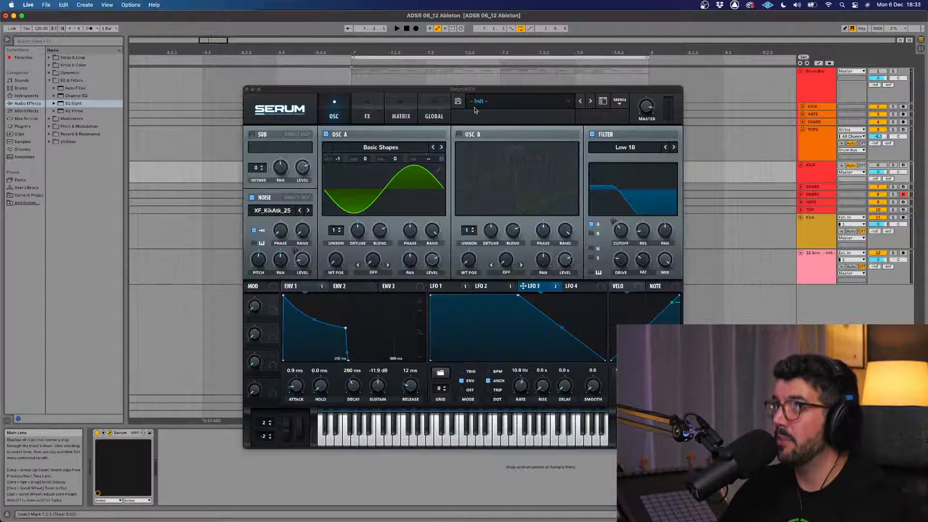
click(247, 89)
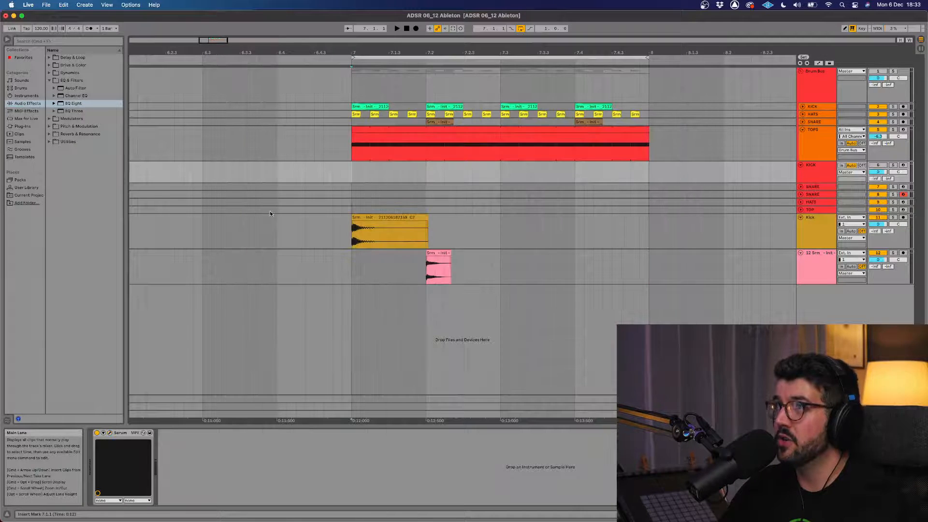
scroll(364, 271, down, 10)
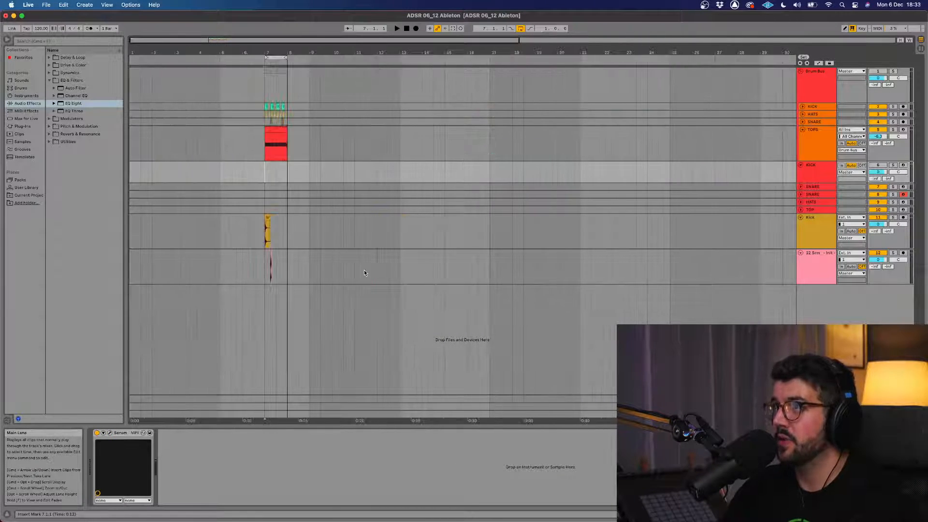
scroll(364, 272, up, 3)
scroll(163, 272, up, 8)
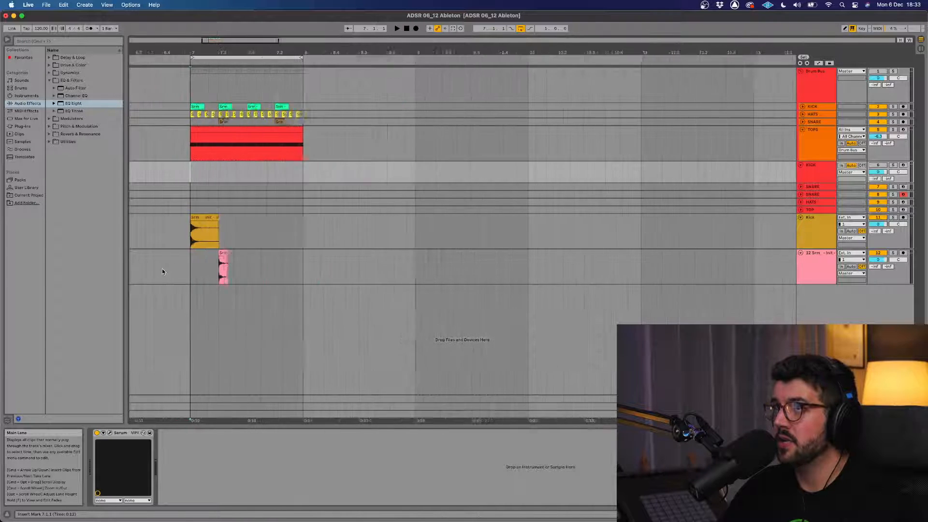
Examine the exported kick and snare clips' waveforms in the arrangement at larger track heights
scroll(489, 285, up, 5)
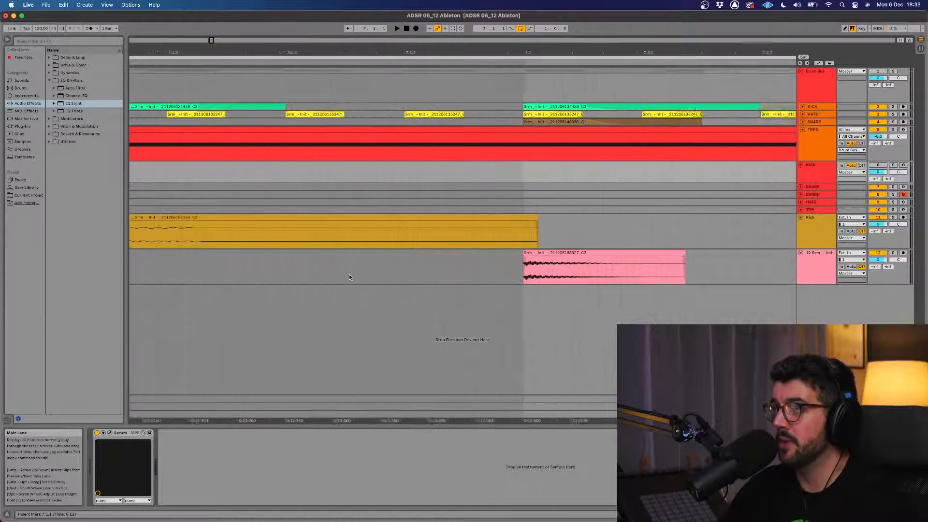
scroll(349, 274, down, 3)
scroll(279, 265, up, 4)
scroll(279, 269, down, 4)
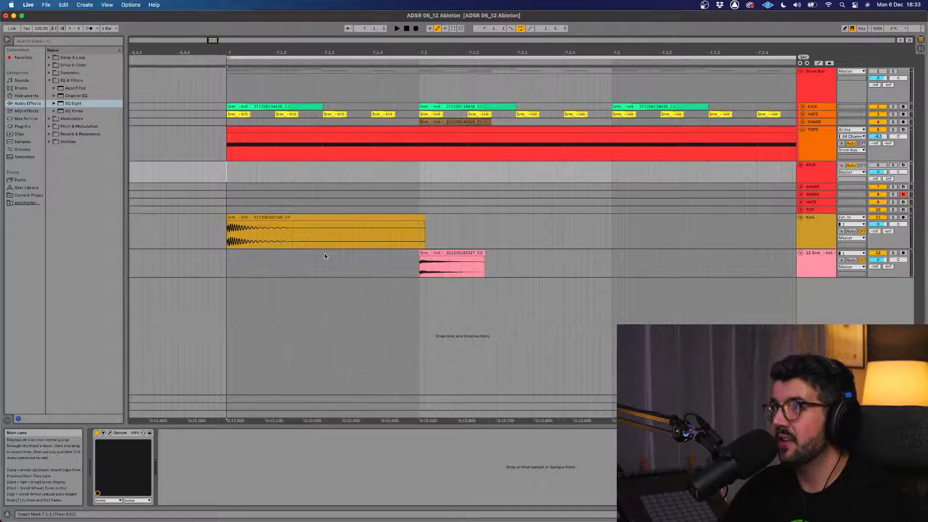
scroll(193, 233, up, 2)
scroll(288, 276, up, 3)
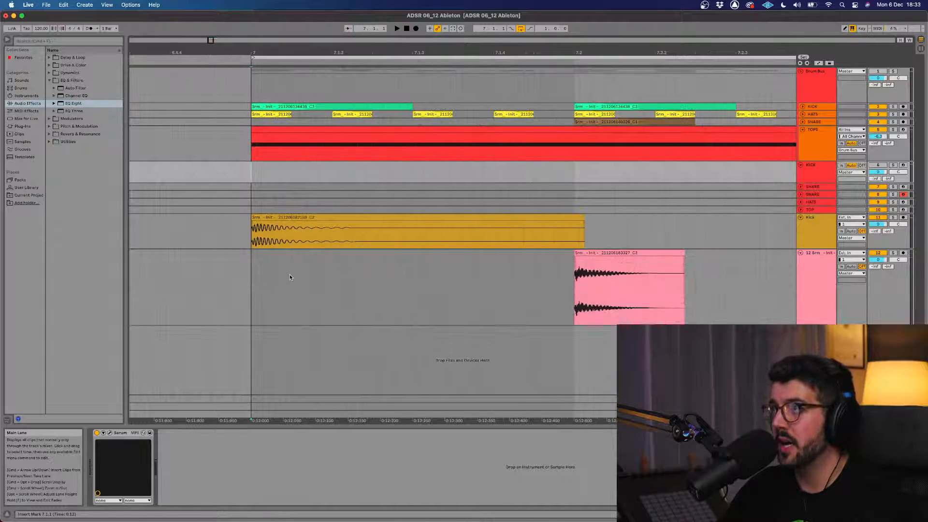
scroll(288, 276, down, 3)
scroll(245, 234, up, 2)
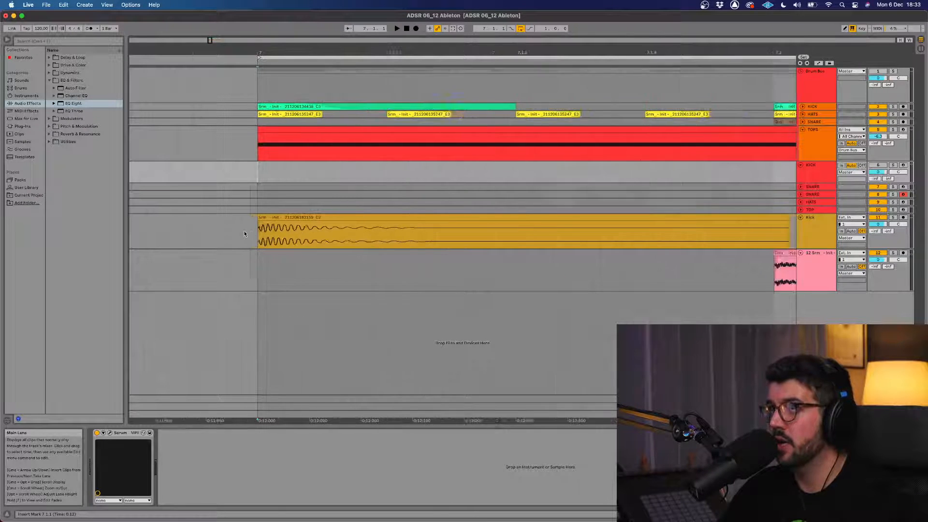
scroll(244, 234, down, 3)
scroll(244, 235, up, 2)
scroll(244, 235, up, 2)
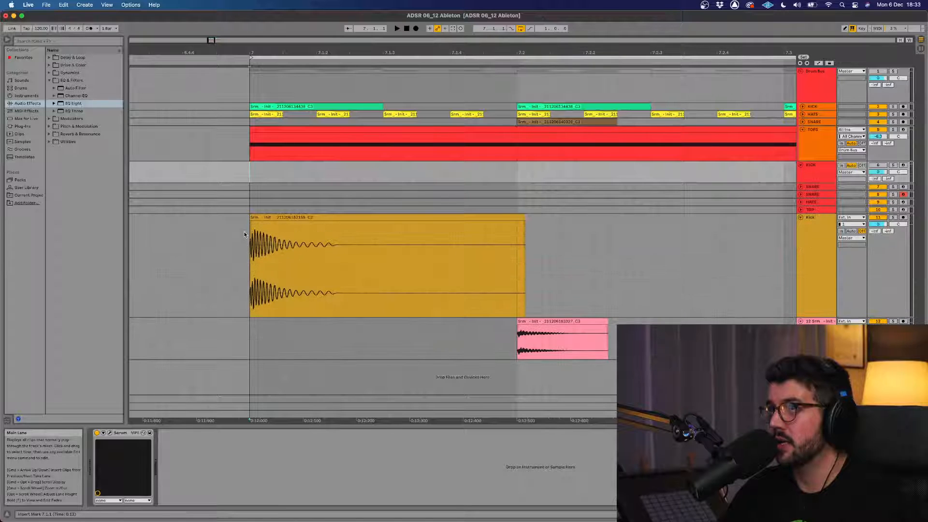
scroll(448, 347, up, 2)
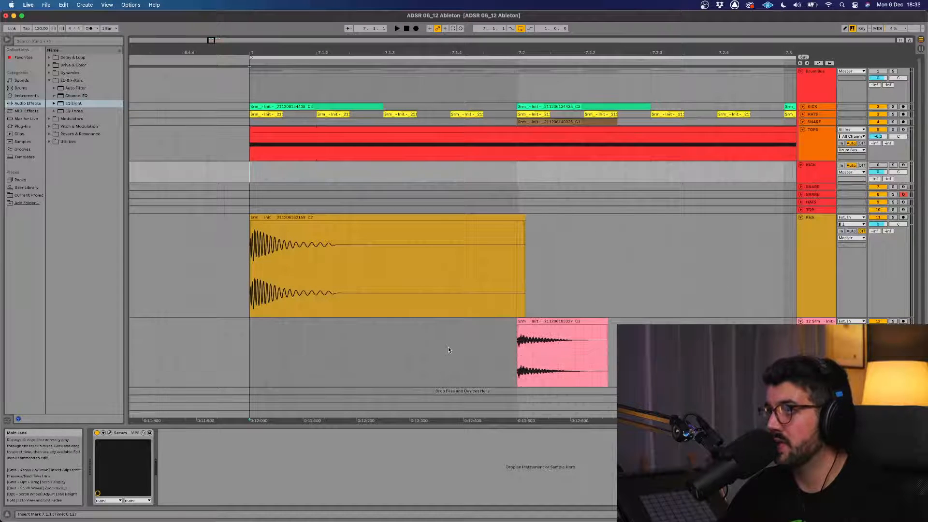
scroll(448, 346, down, 4)
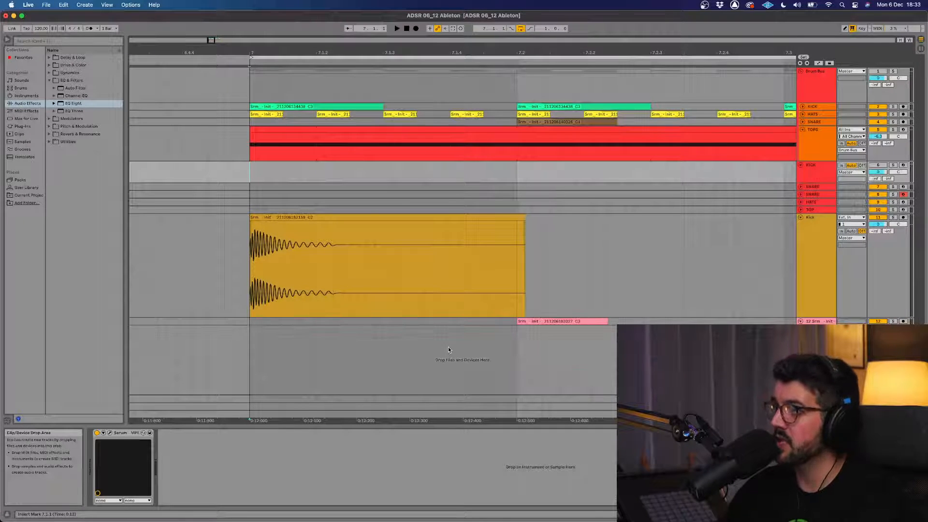
scroll(449, 350, up, 3)
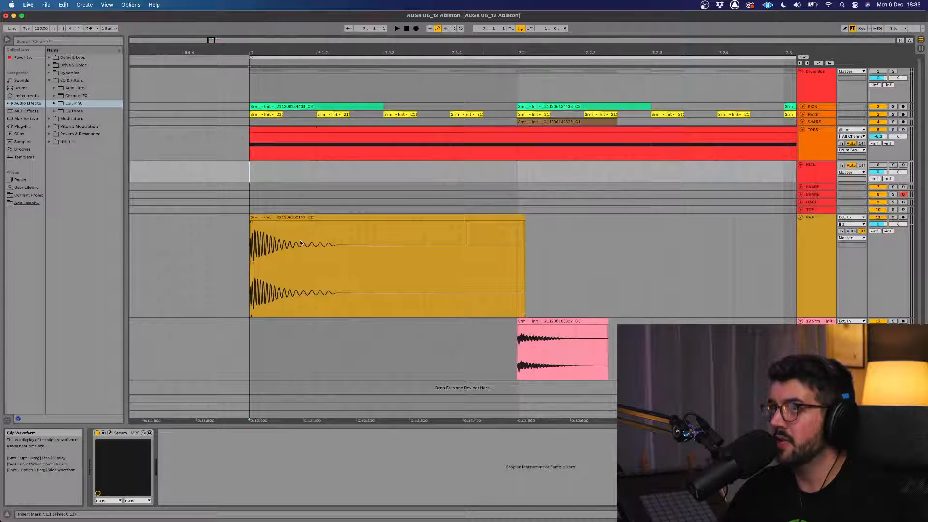
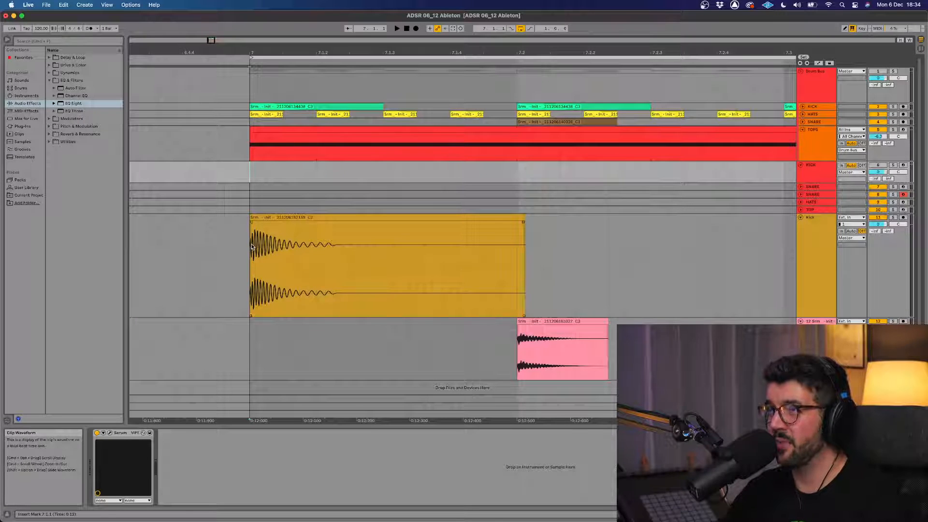
Inspect the start of the exported kick clip's waveform in close-up and compare it with the whole clip
scroll(252, 247, down, 1)
scroll(254, 251, down, 3)
scroll(254, 252, up, 10)
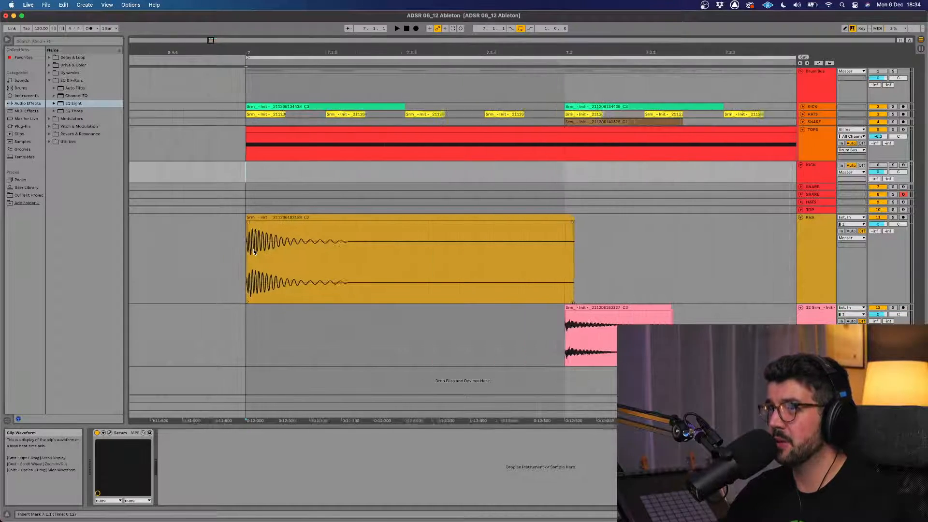
scroll(203, 246, up, 10)
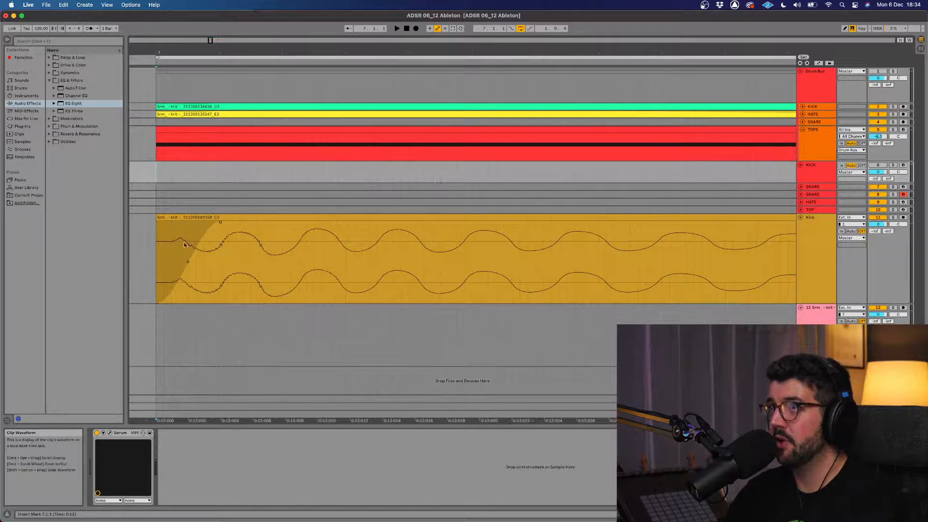
scroll(174, 239, down, 5)
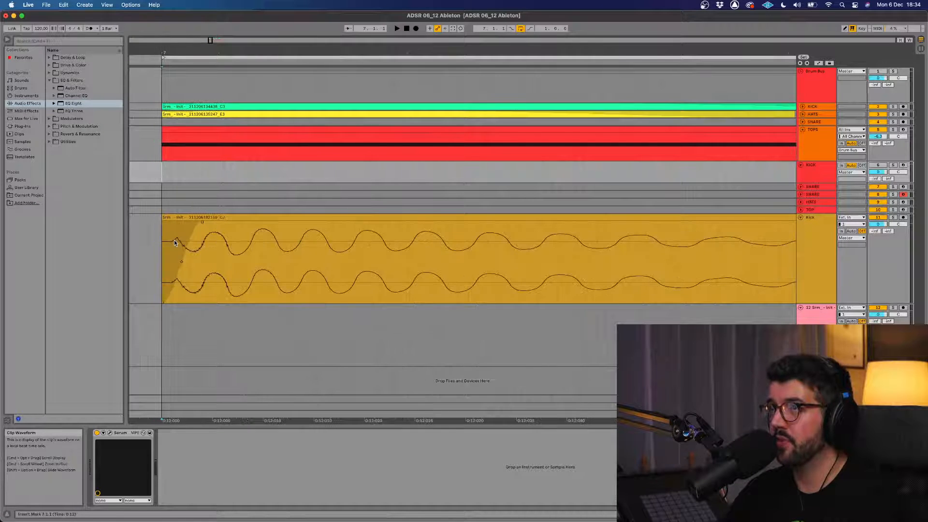
scroll(174, 240, down, 5)
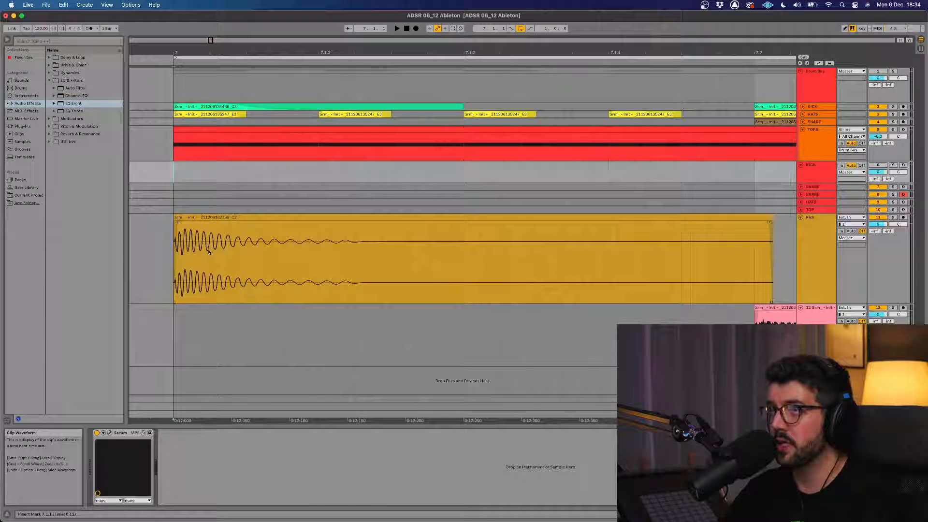
scroll(300, 280, down, 3)
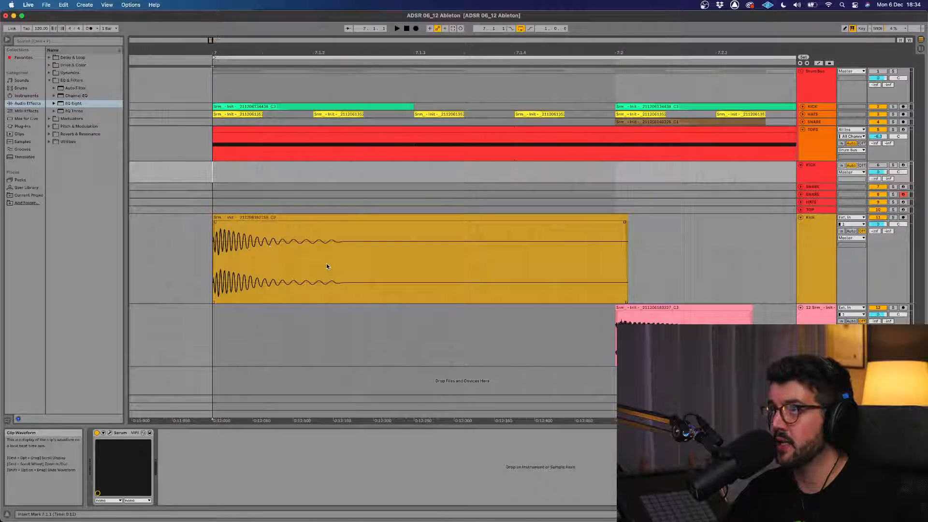
scroll(521, 307, down, 5)
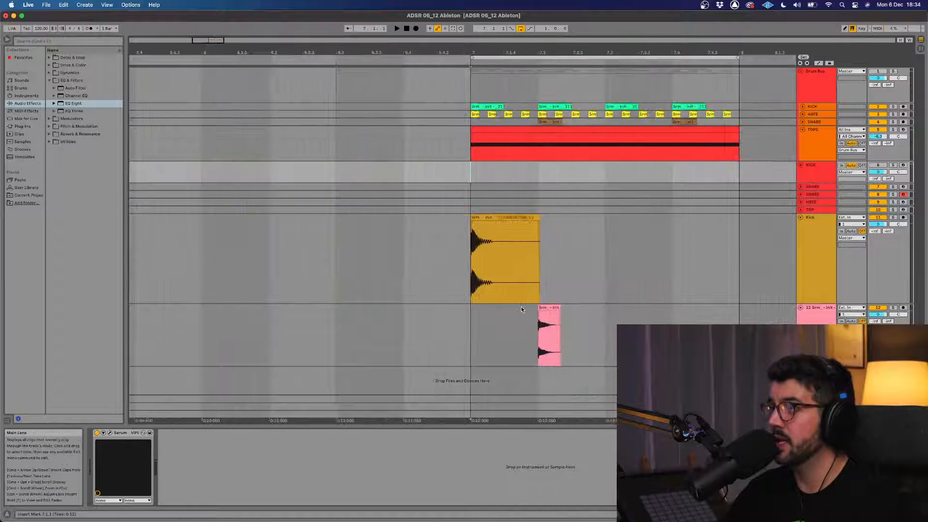
Fold the exported kick and snare audio tracks, and unfold and select the HATS instrument track
click(816, 224)
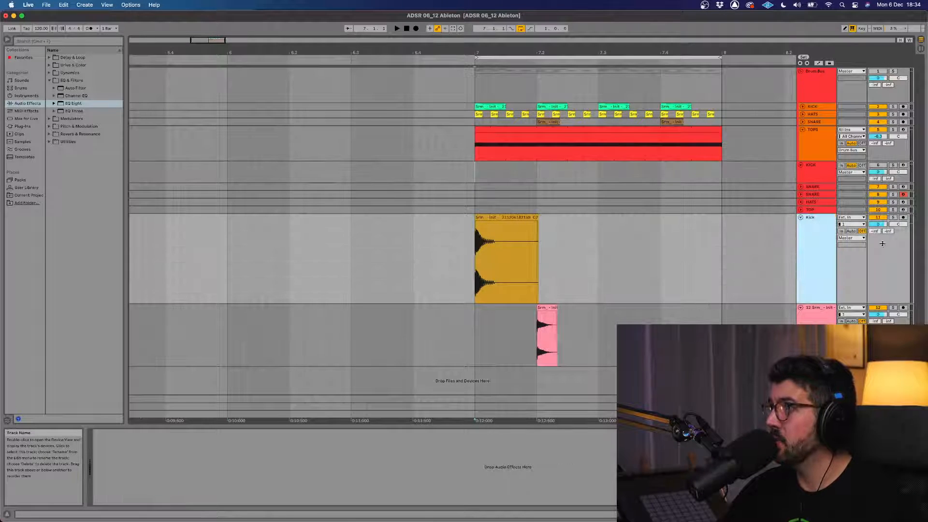
click(800, 218)
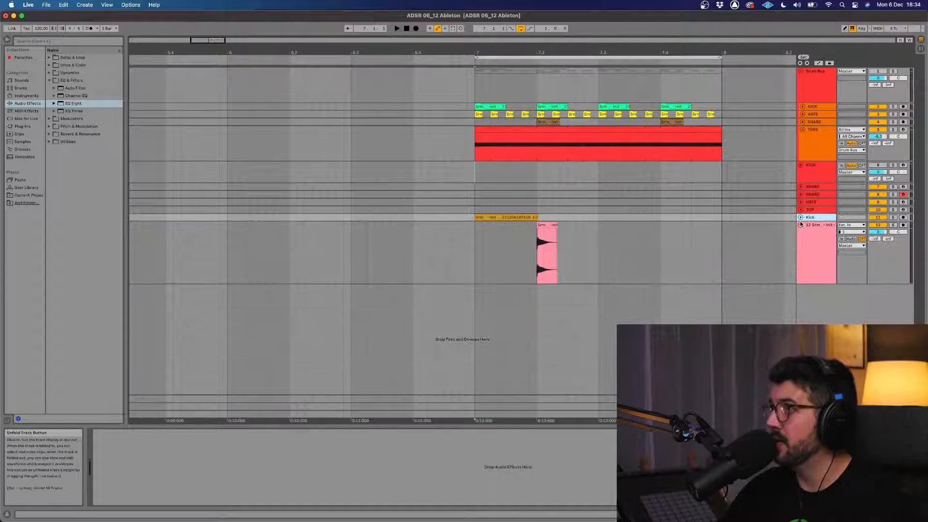
click(801, 225)
click(814, 201)
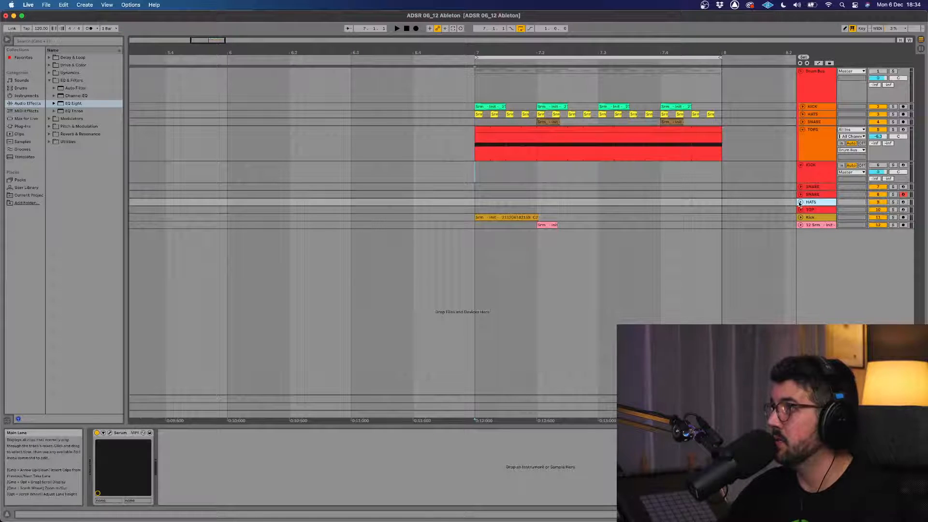
click(801, 202)
click(808, 206)
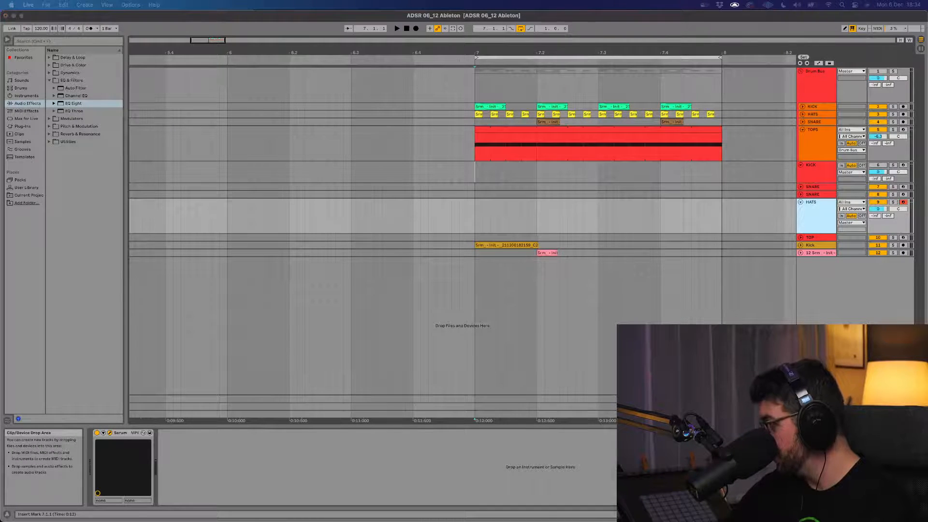
Initialise the preset in the HATS track's Serum, and move and enlarge its window
drag(621, 519, 373, 110)
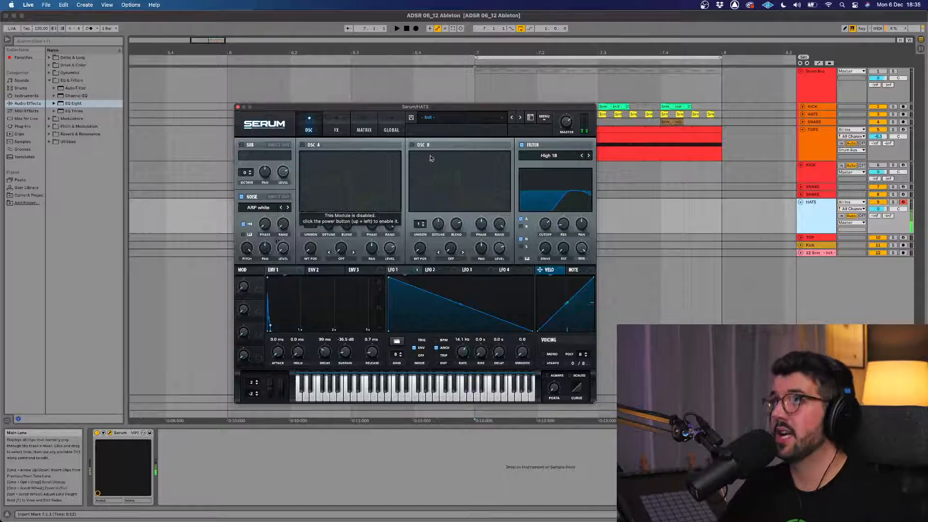
click(545, 119)
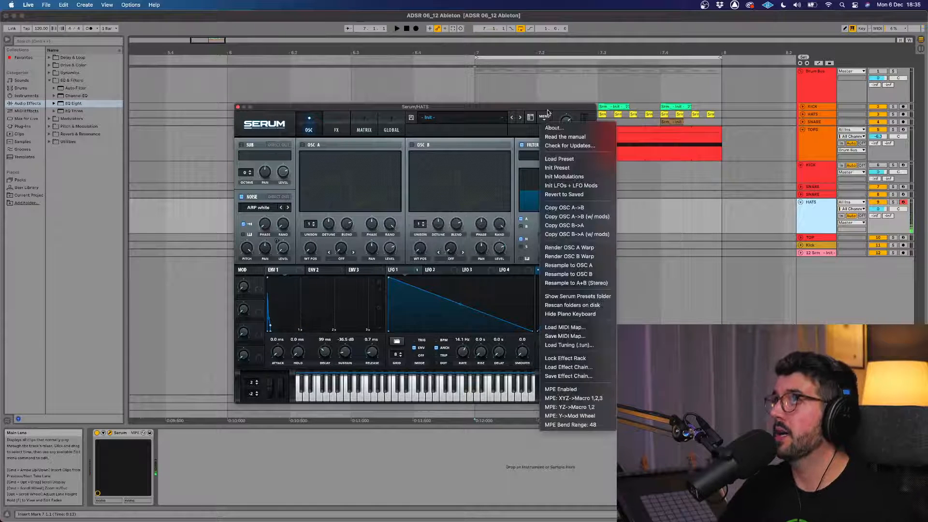
click(567, 168)
drag(529, 106, 430, 71)
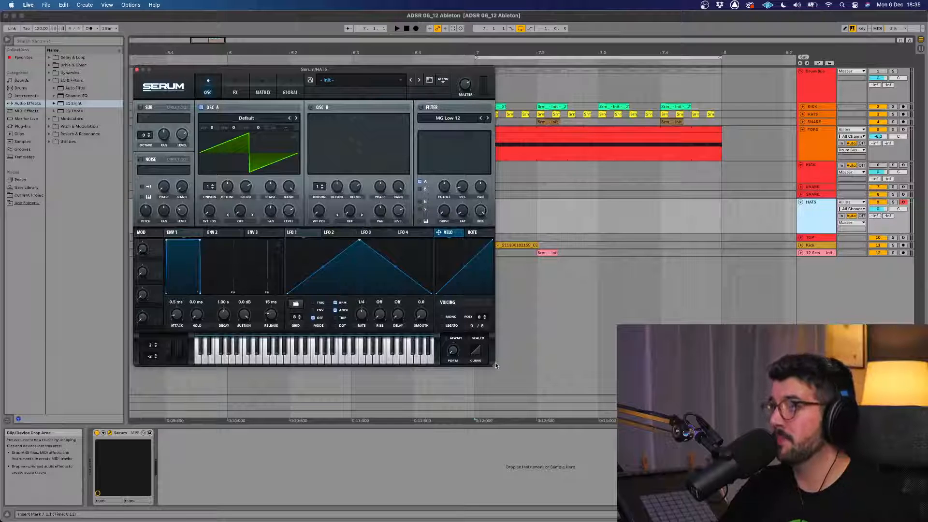
drag(498, 361, 593, 433)
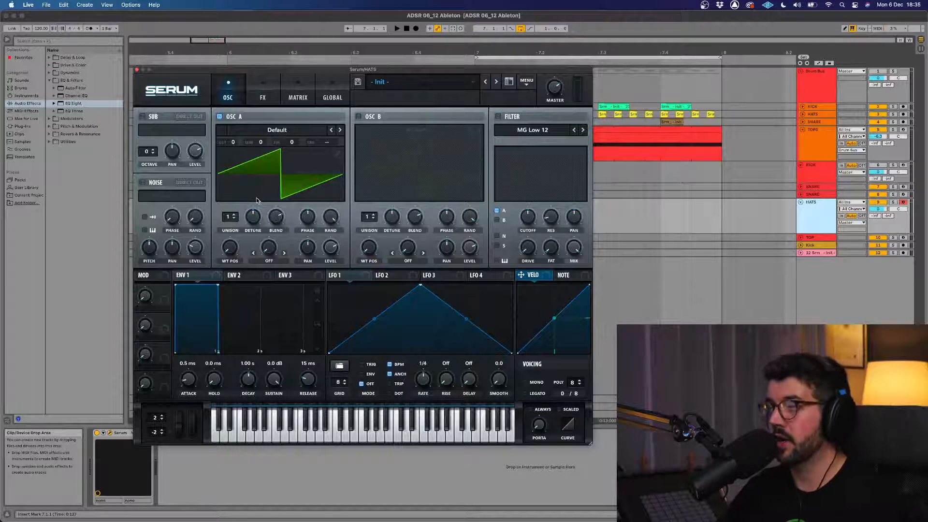
Switch off oscillator A and enable the noise oscillator with the Analog ARP white sample in one-shot mode
click(219, 117)
click(142, 182)
click(179, 197)
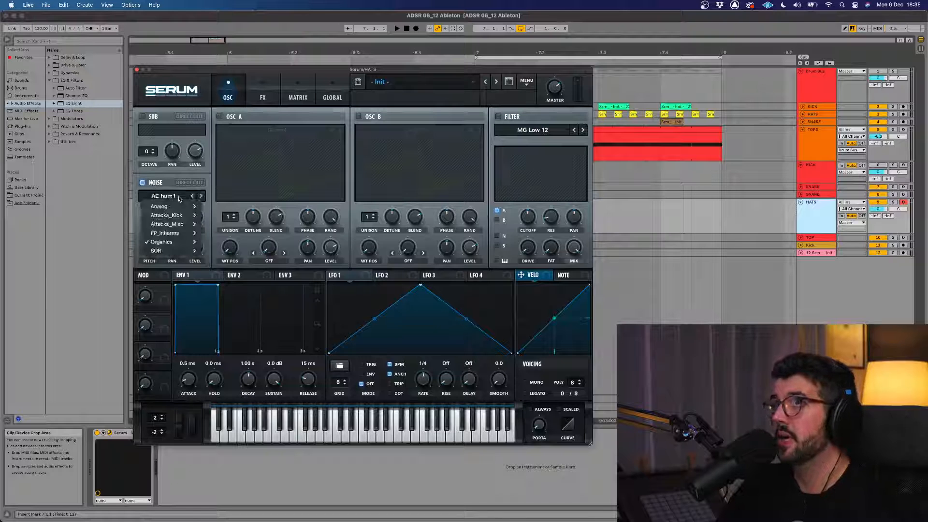
click(179, 199)
click(175, 199)
mouse_move(174, 207)
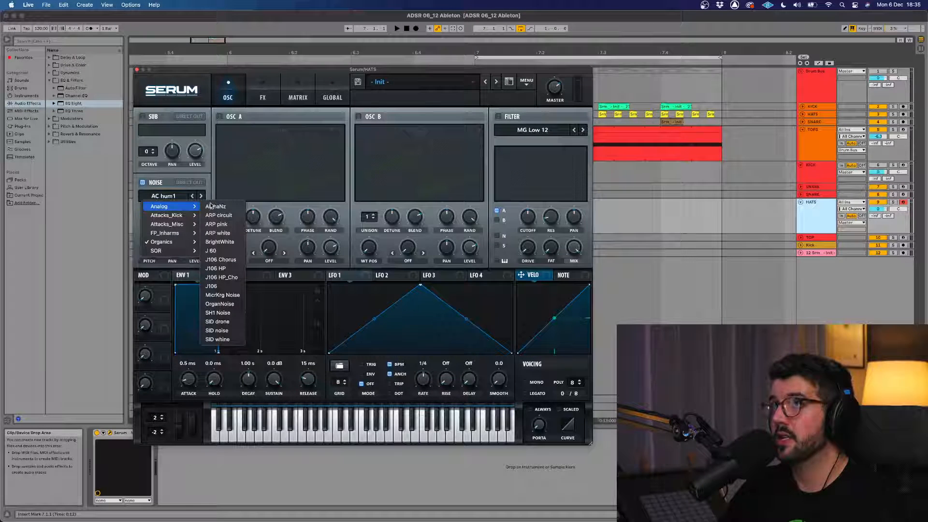
click(236, 233)
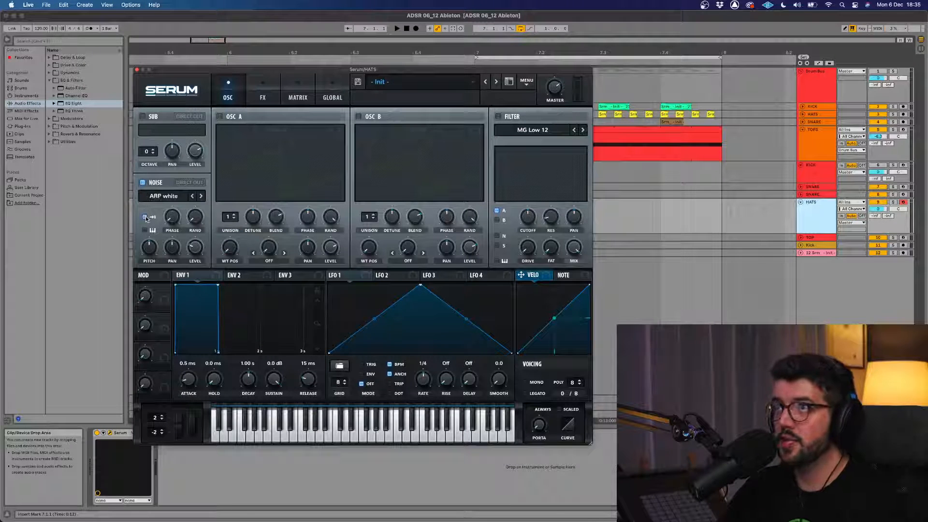
click(144, 217)
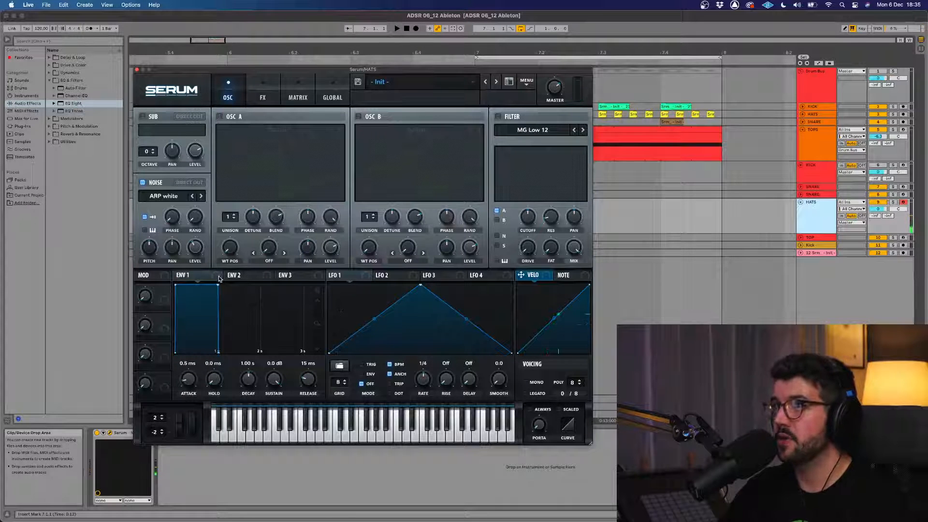
Set LFO 1 to envelope mode without BPM sync, assign it to the noise level, and shape it as a descending ramp
click(369, 374)
click(390, 365)
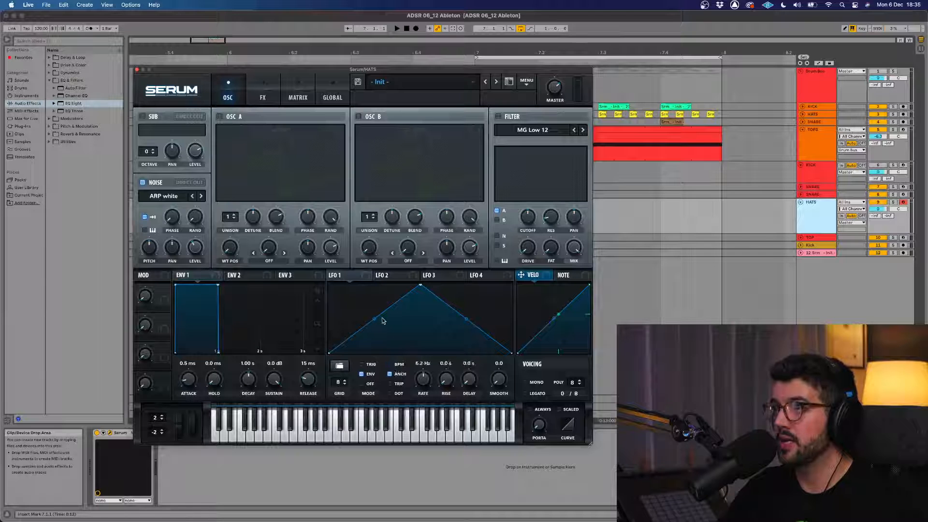
drag(334, 275, 201, 272)
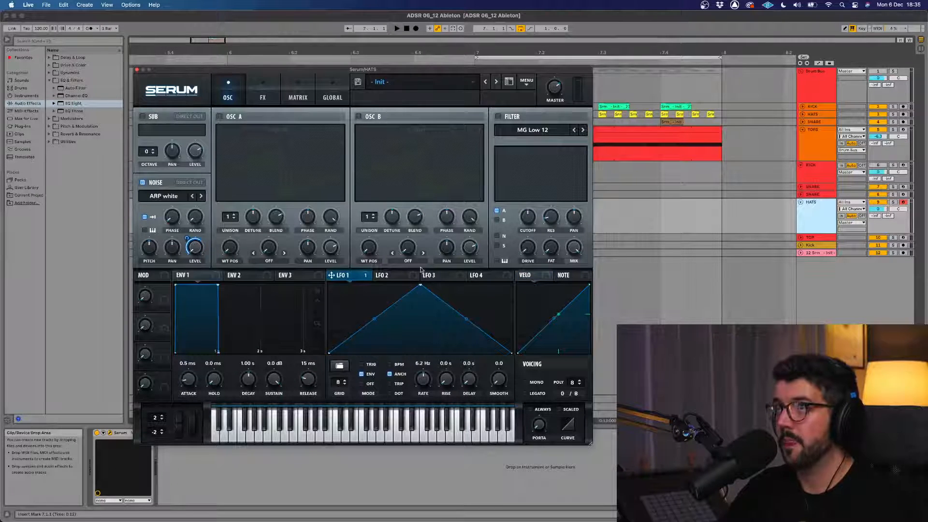
drag(419, 286, 330, 285)
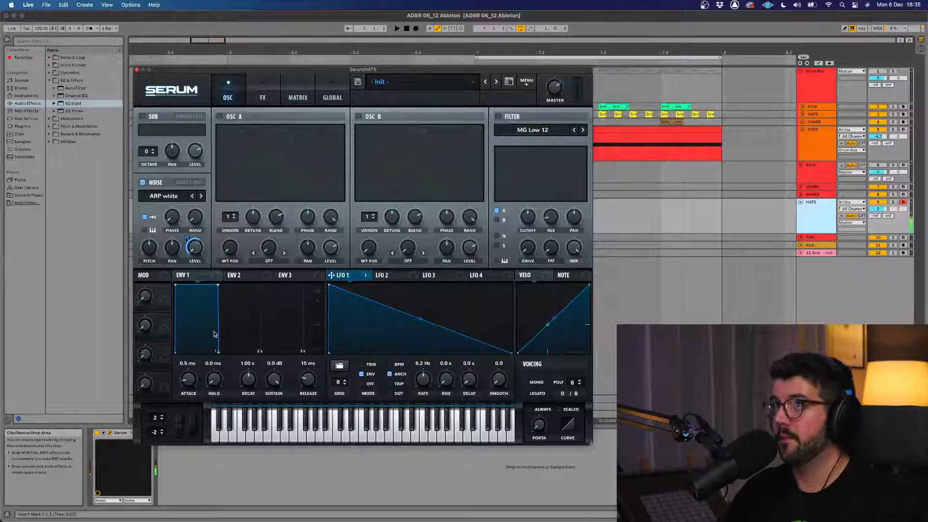
Shape envelope 1 as a short hit with 0.0 ms attack, 89 ms decay and -61.1 dB sustain
drag(218, 285, 184, 275)
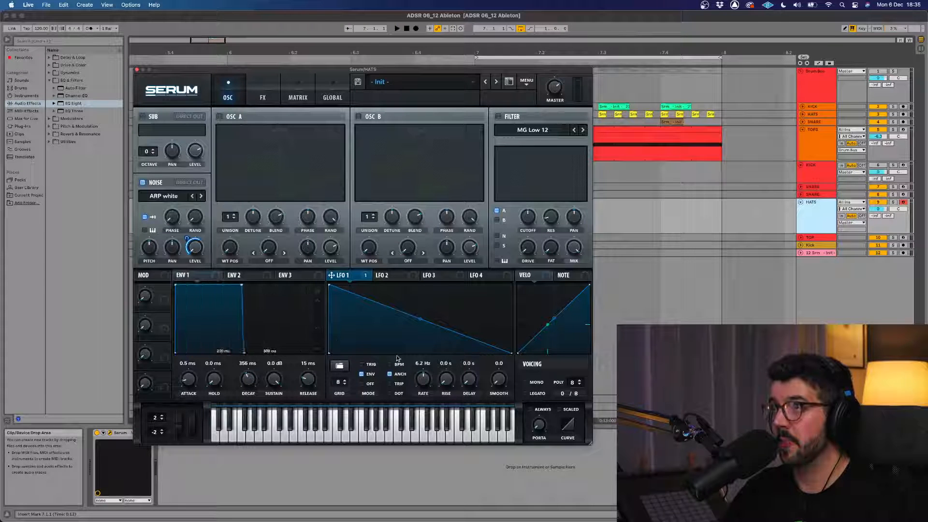
drag(274, 379, 265, 409)
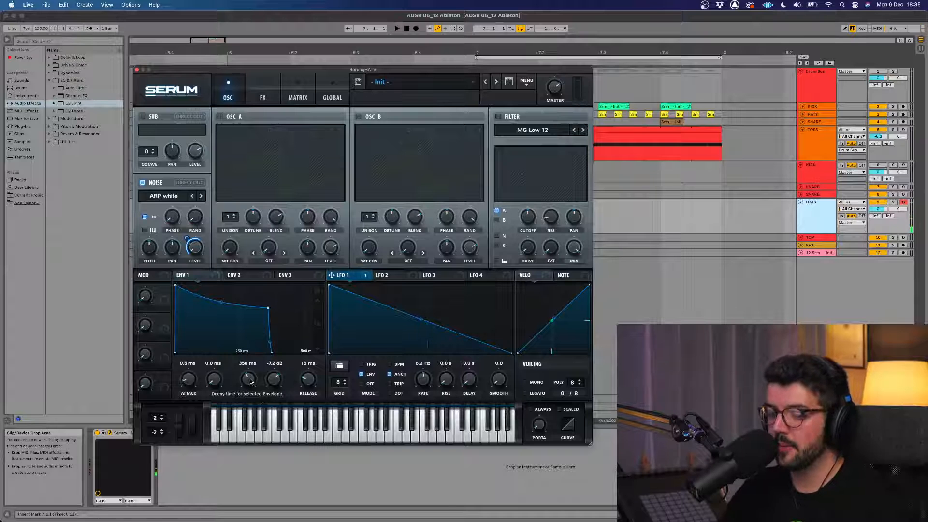
drag(251, 381, 246, 385)
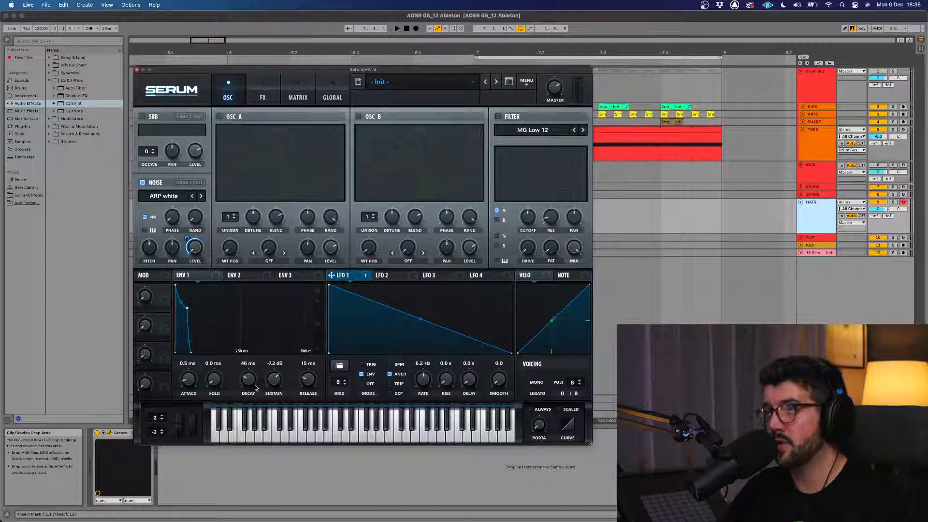
drag(255, 387, 185, 386)
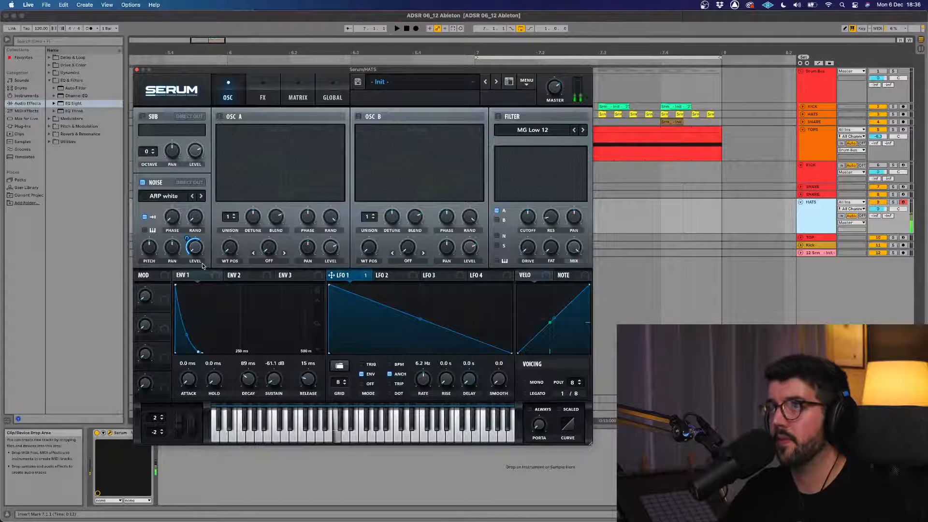
Adjust the pitch of the noise oscillator and enter an exact value for it
mouse_move(156, 246)
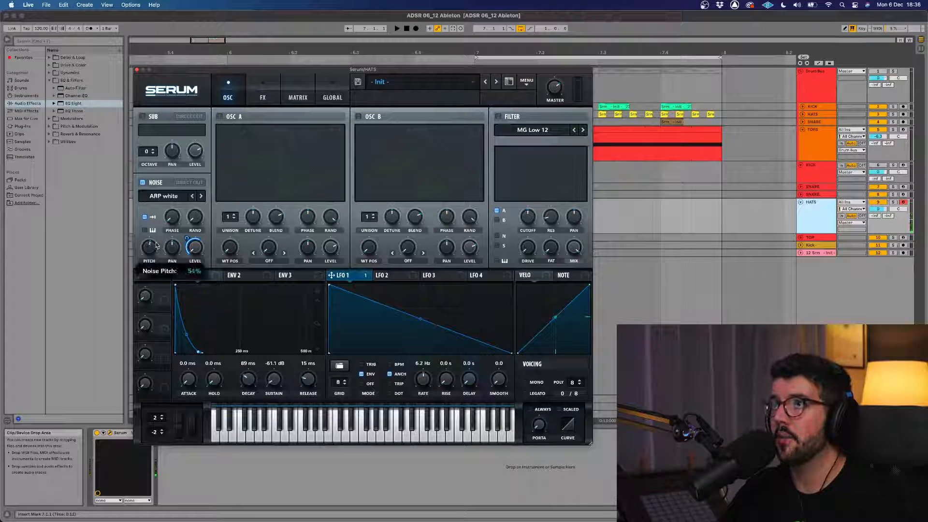
mouse_move(156, 245)
mouse_down()
mouse_move(157, 235)
mouse_move(152, 248)
mouse_up()
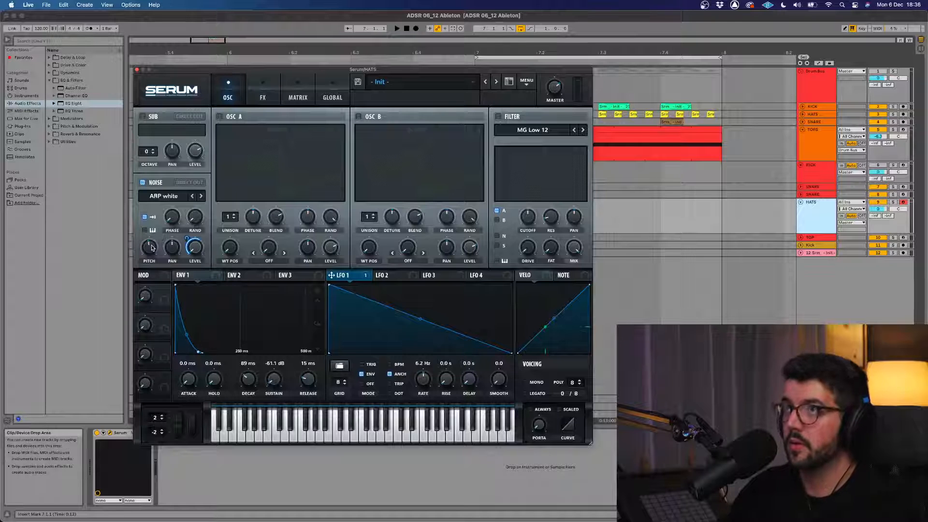
double_click(152, 248)
text(5)
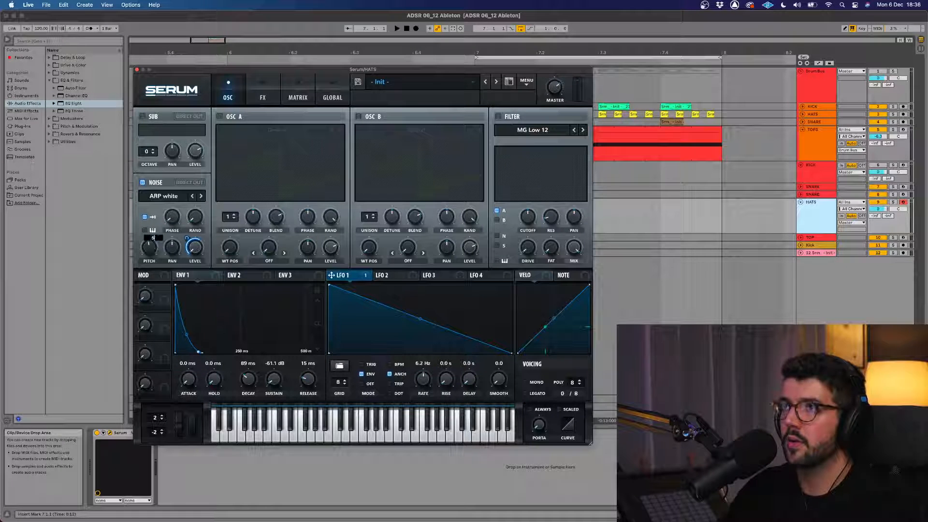
key(Return)
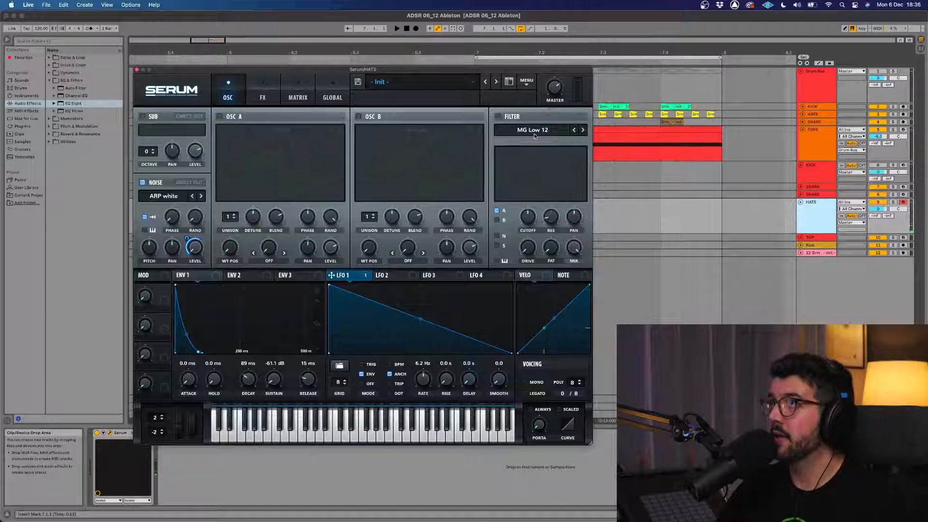
Filter the noise oscillator through a High 24 filter and raise the filter's cutoff
click(499, 117)
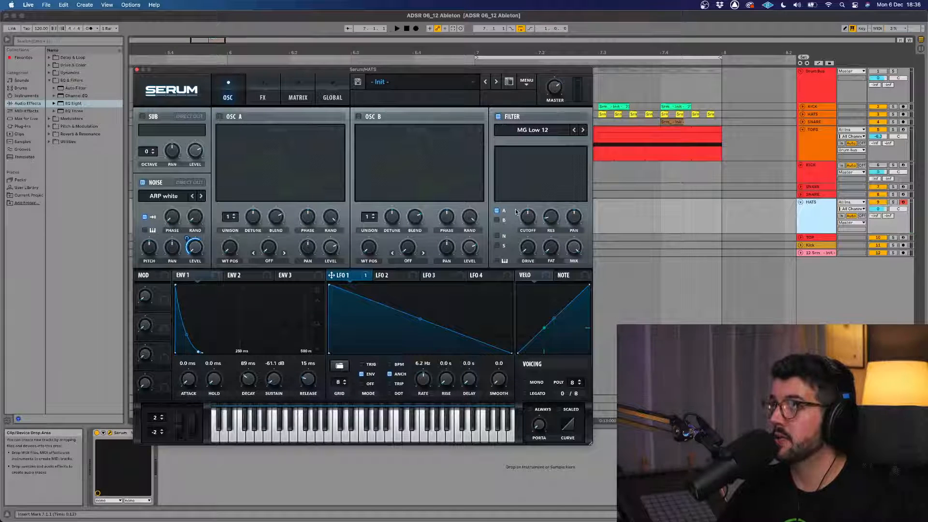
click(502, 237)
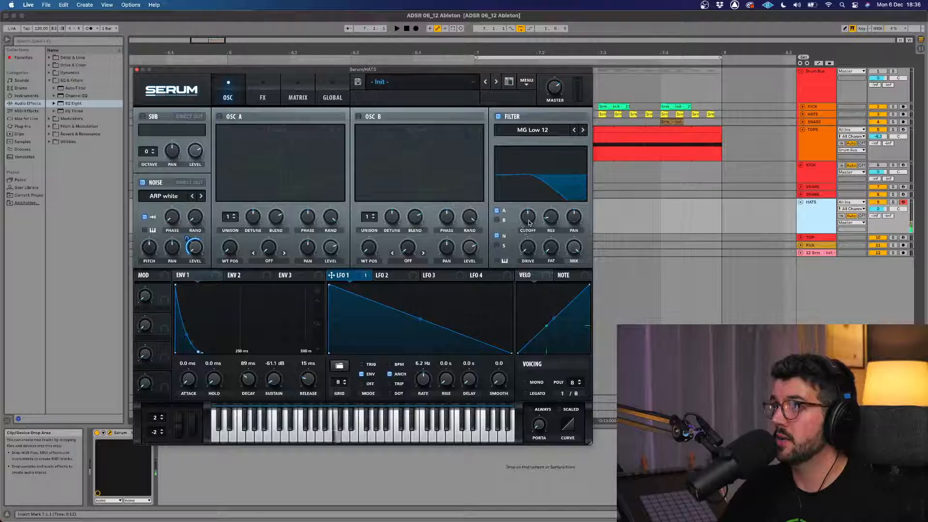
click(550, 139)
mouse_move(550, 138)
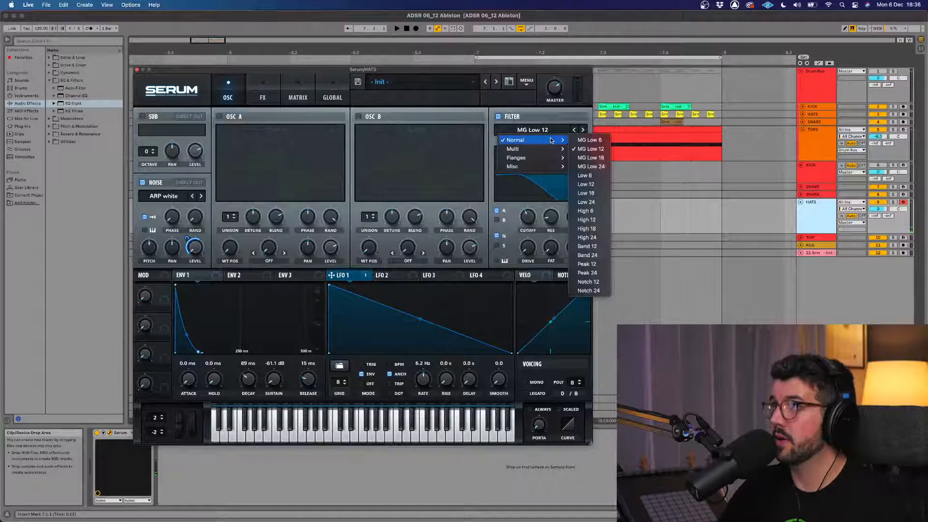
click(600, 211)
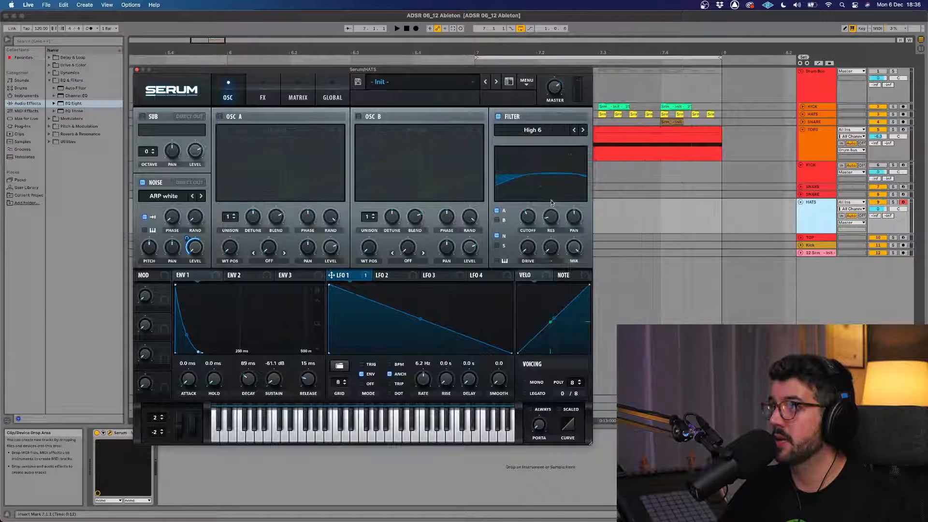
click(582, 130)
click(582, 130)
click(582, 130)
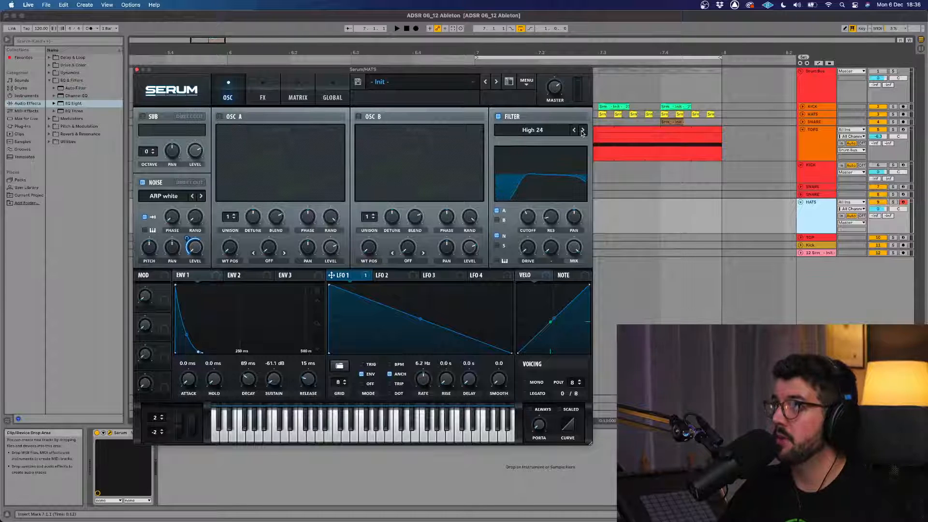
drag(538, 219, 541, 199)
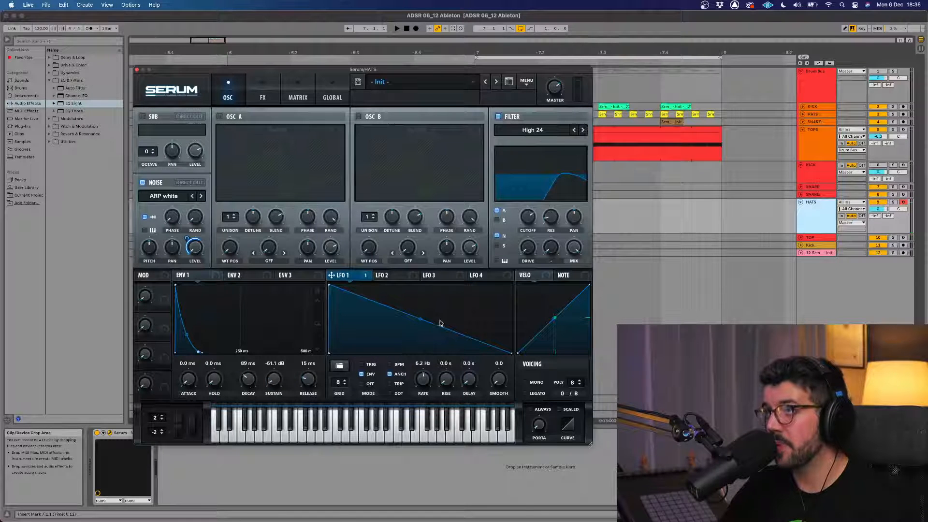
Set the LFO 1 rate to about 7.2 Hz and give Envelope 1 a decay of about 82 ms and a sustain of about -14.7 dB
mouse_move(364, 280)
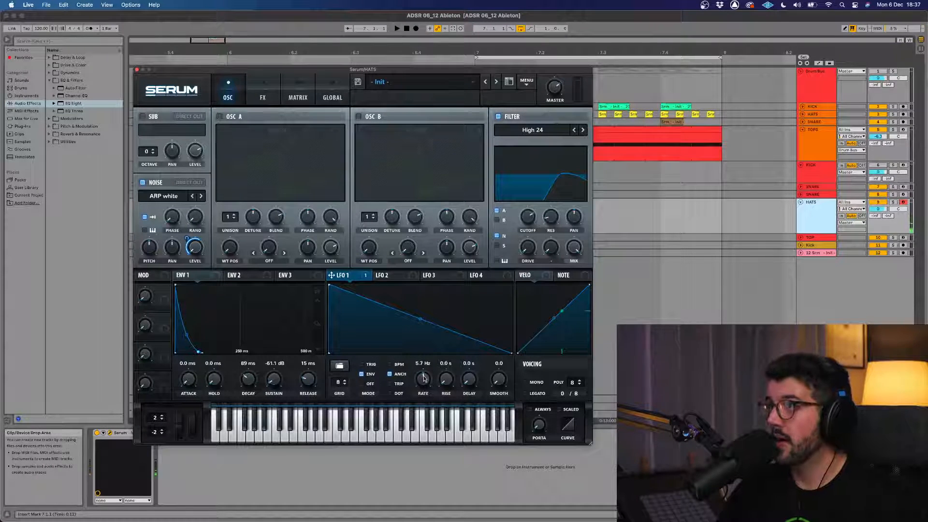
scroll(425, 383, down, 3)
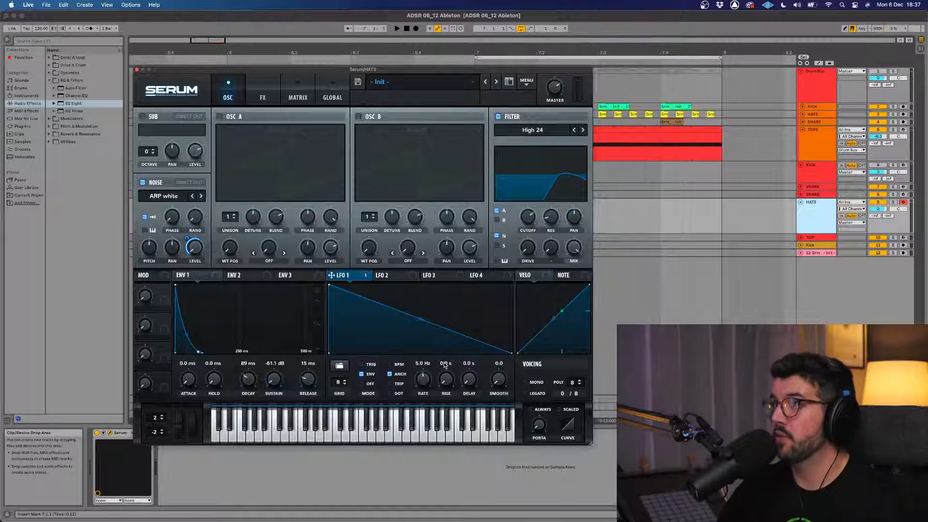
mouse_move(428, 381)
mouse_down()
mouse_move(420, 398)
mouse_move(433, 354)
mouse_move(424, 387)
mouse_up()
mouse_move(252, 384)
mouse_down()
mouse_move(282, 357)
mouse_move(248, 380)
mouse_up()
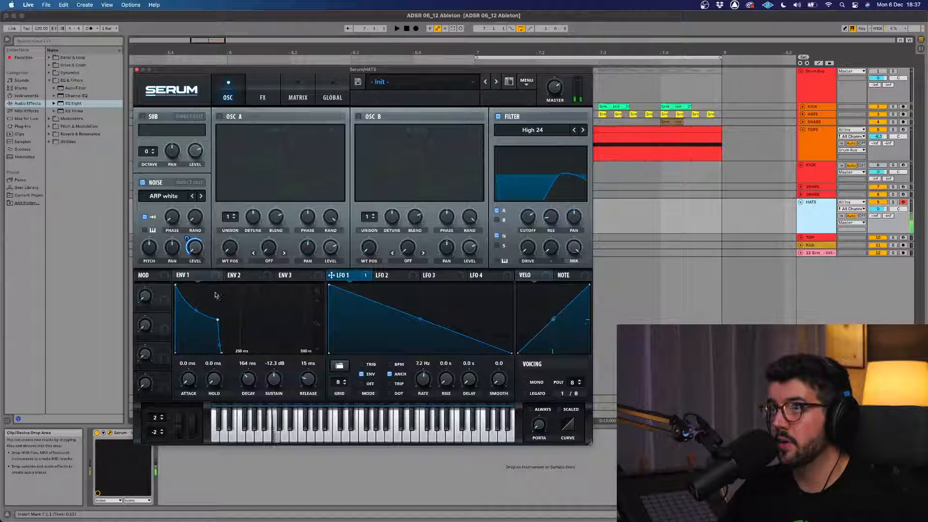
drag(249, 380, 269, 384)
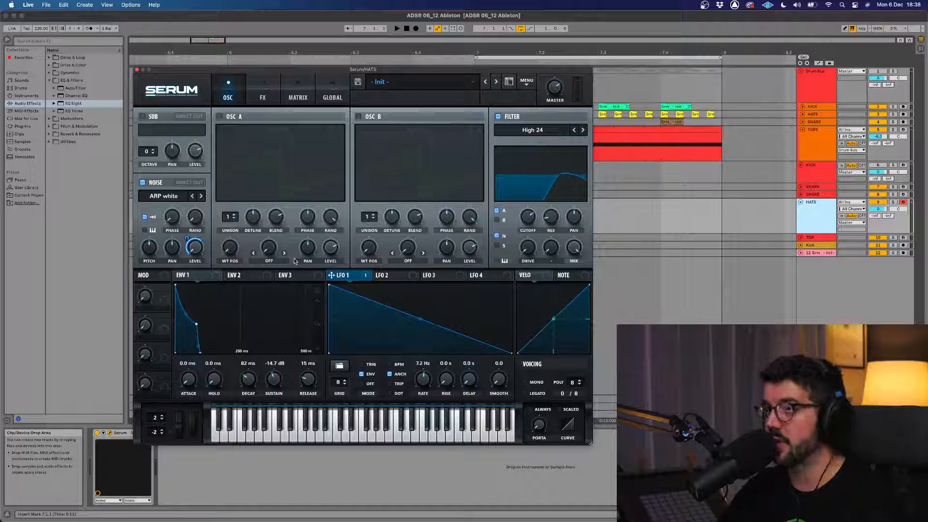
Enable the Hyper/Dimension effect with an adjusted Hyper mix, and add the Compressor effect in multiband mode
click(263, 92)
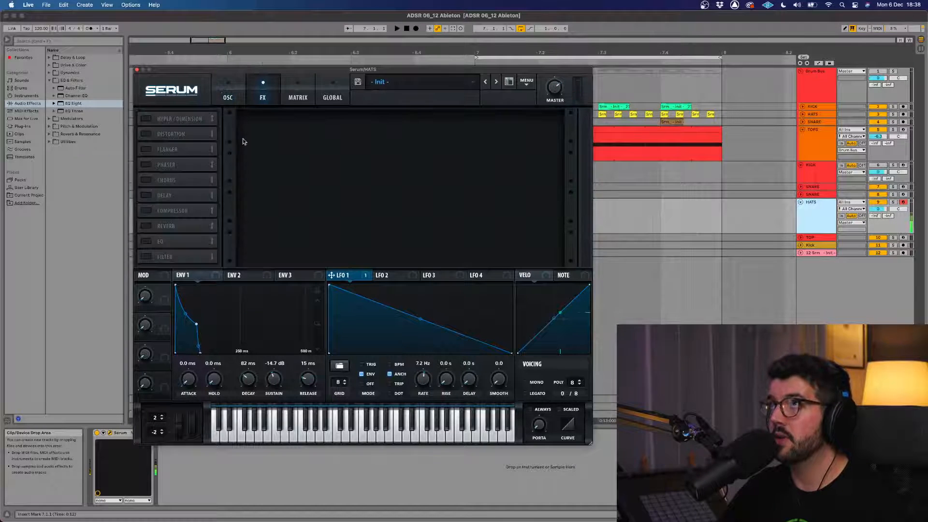
click(149, 119)
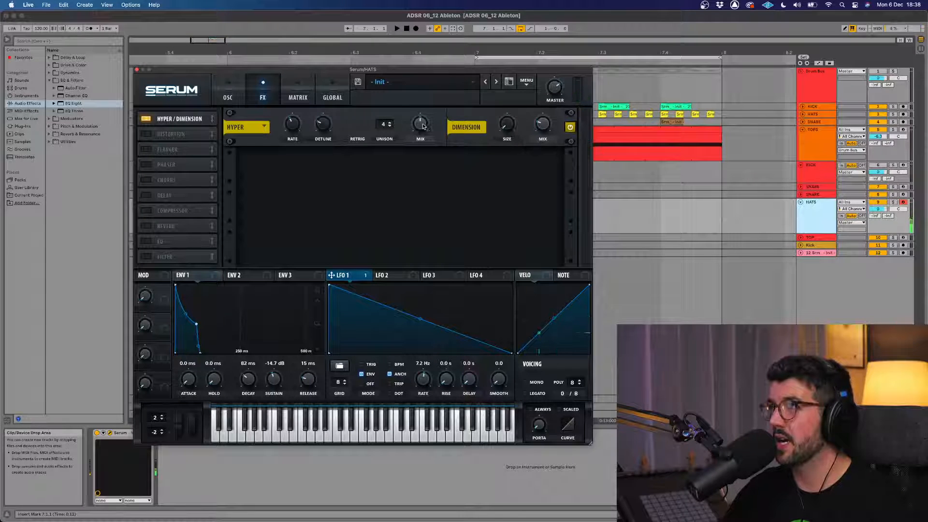
drag(423, 126, 436, 148)
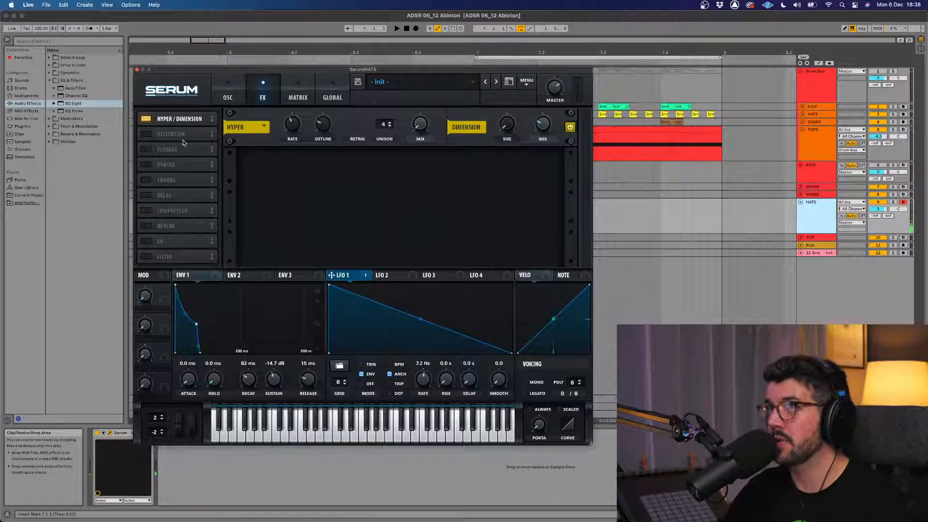
click(149, 211)
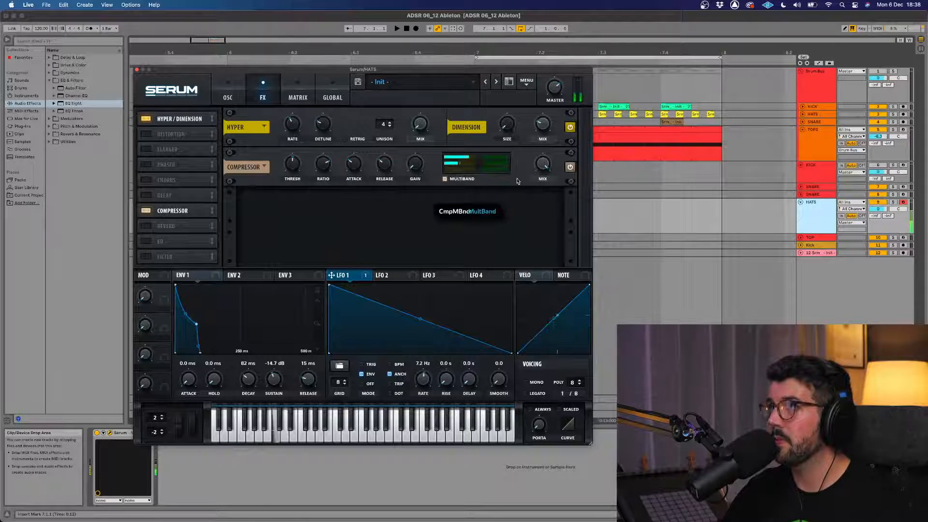
mouse_move(544, 163)
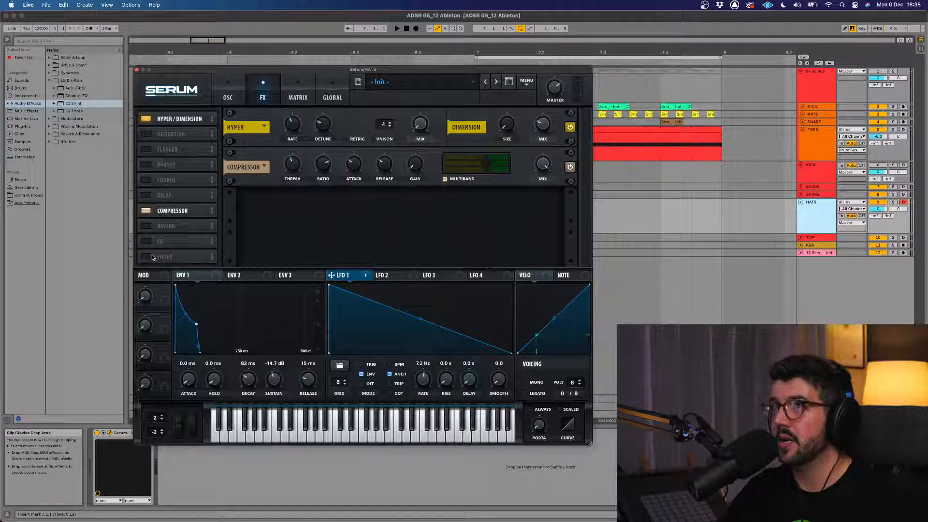
Lower the filter's cutoff and lengthen Envelope 1's decay to about 101 ms with a sustain of about -11.0 dB
click(224, 86)
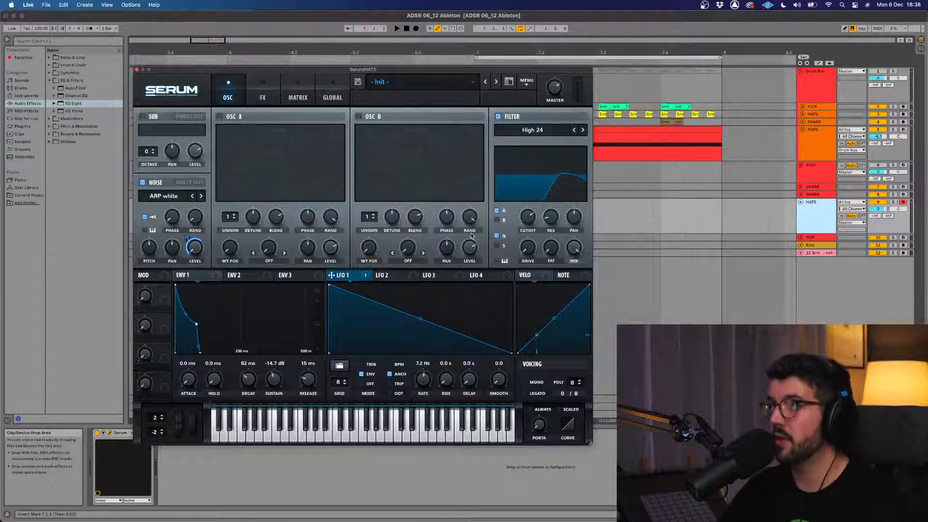
mouse_move(517, 237)
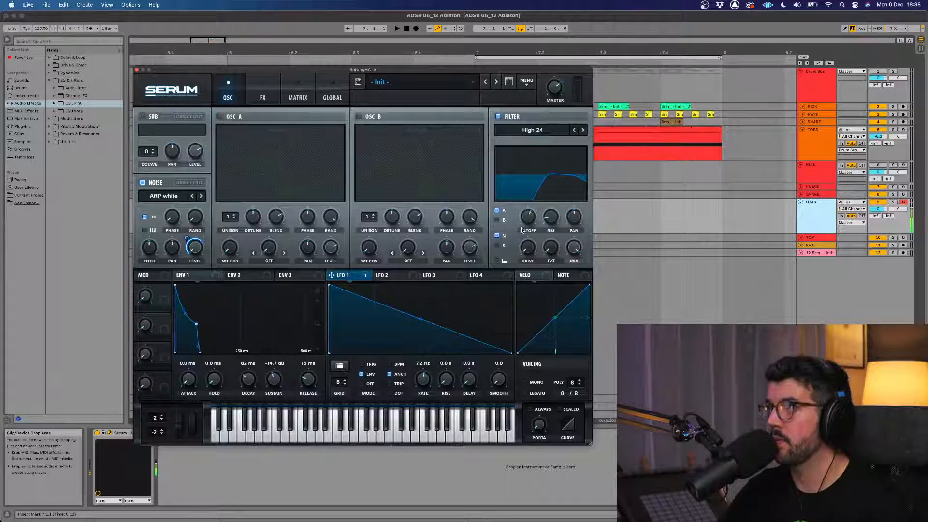
drag(528, 242, 529, 222)
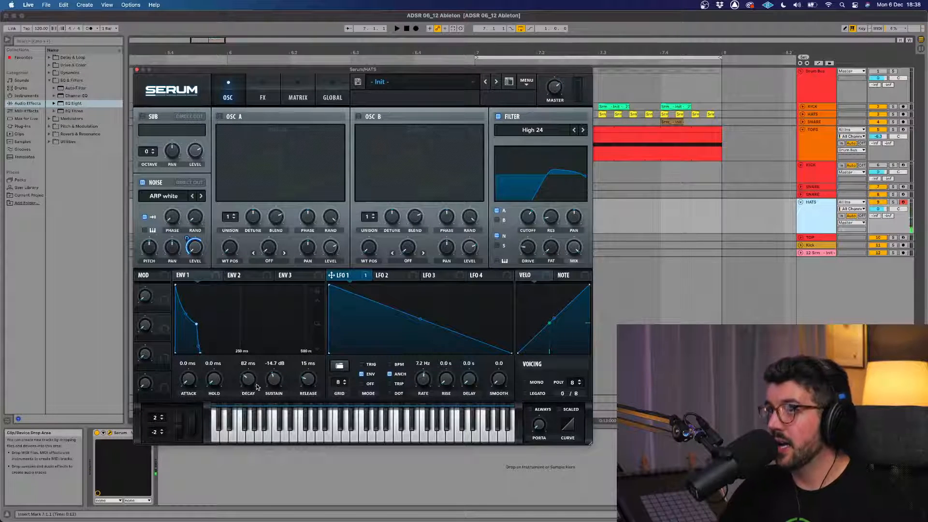
mouse_move(257, 387)
mouse_down()
mouse_move(247, 396)
mouse_move(257, 381)
mouse_up()
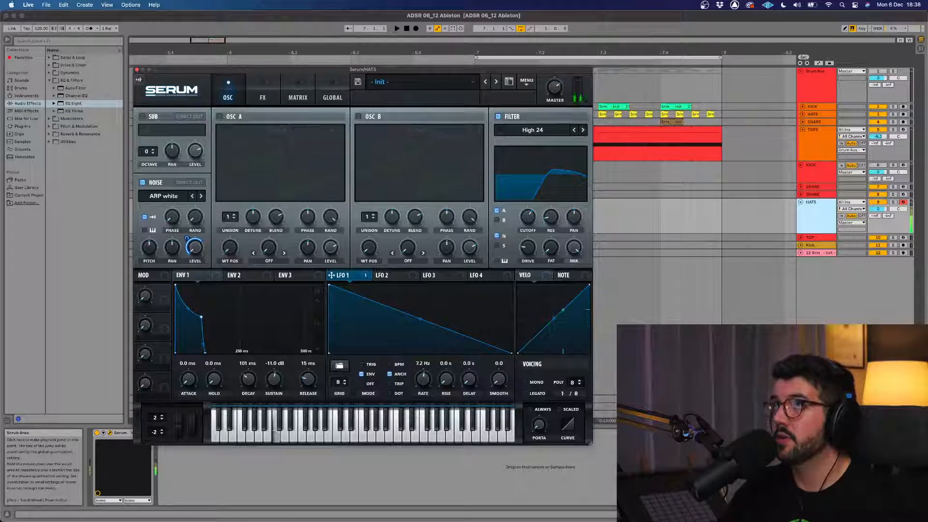
Place the rendered hat sound from Serum as an audio clip on a new track, just before beat 7.4
drag(139, 79, 634, 267)
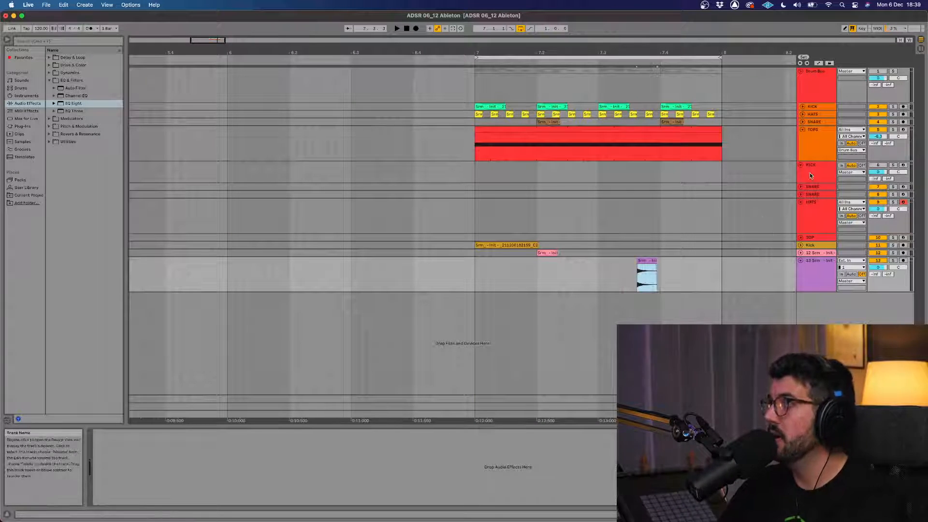
click(824, 138)
click(815, 123)
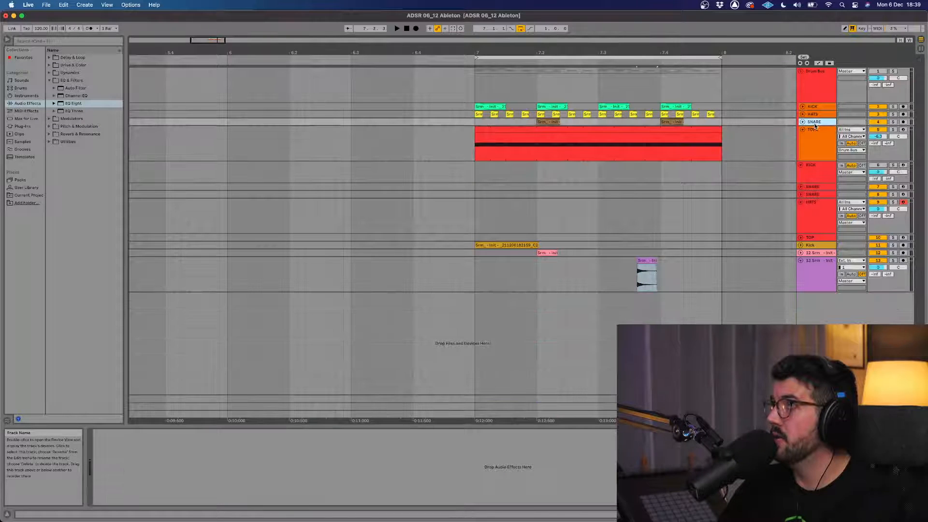
click(818, 108)
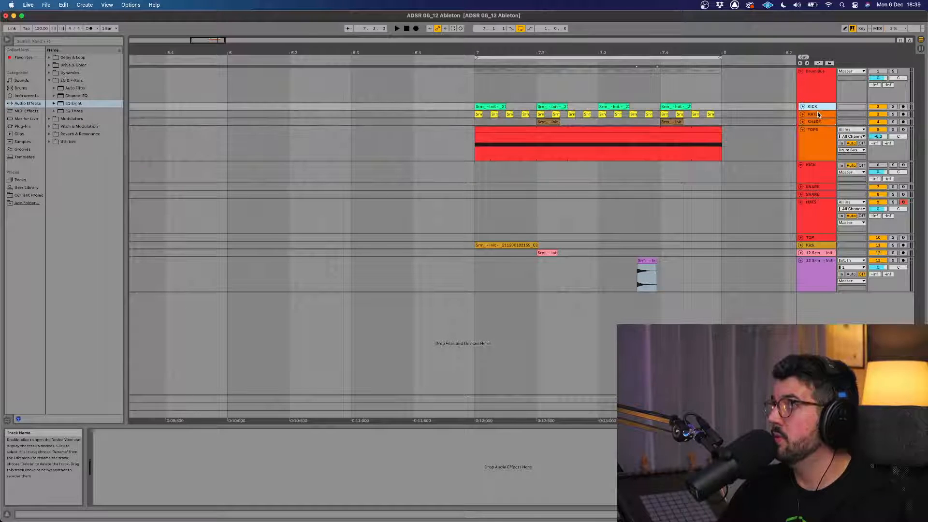
click(818, 115)
click(817, 122)
shift+click(818, 107)
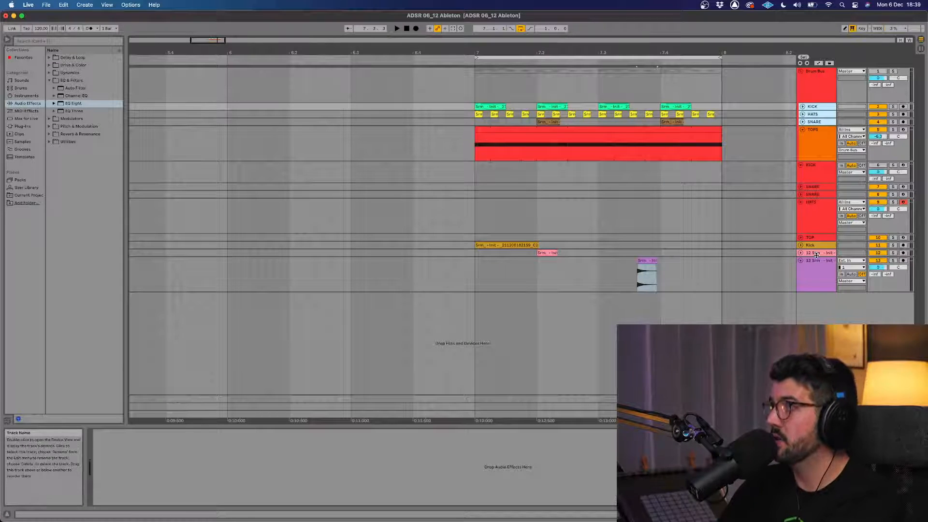
Collapse track 13 and the Drum Bus group, and move the Kick, 12 Srm and 13 Srm audio tracks into the group
click(801, 261)
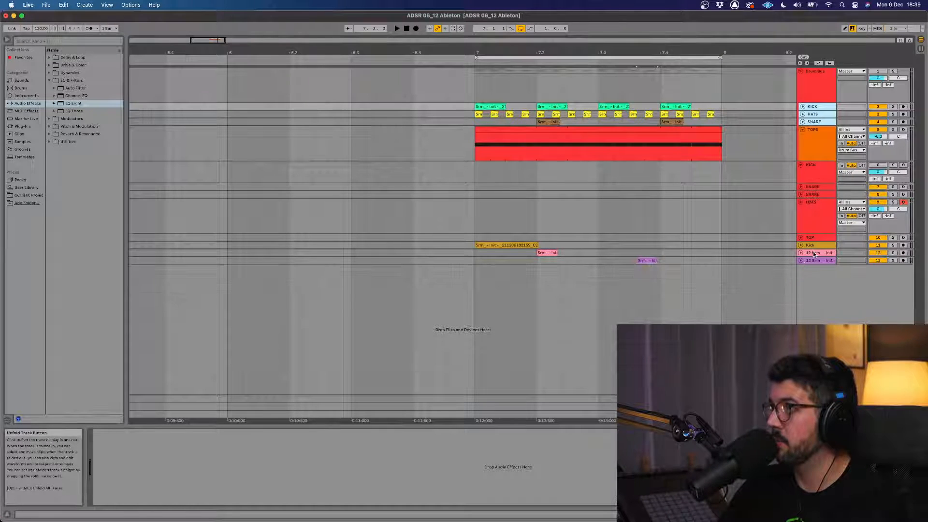
click(816, 246)
shift+click(817, 261)
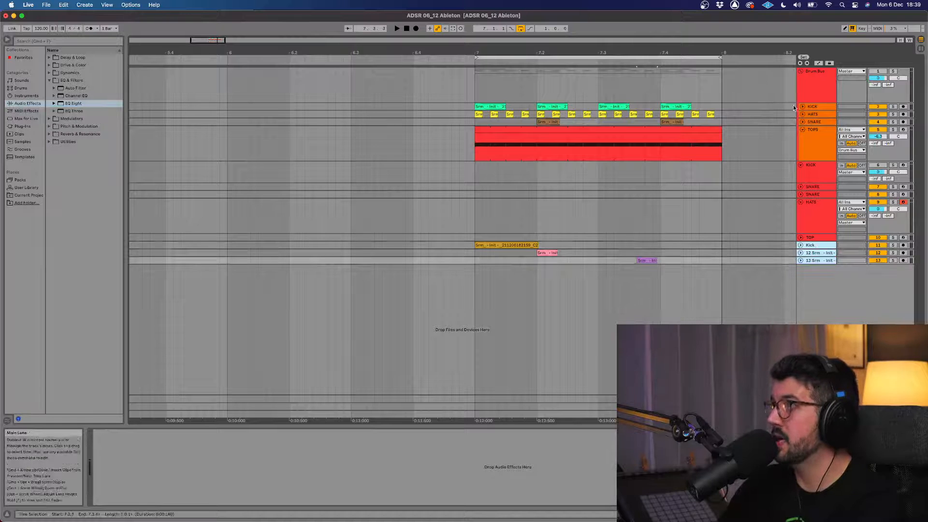
click(800, 71)
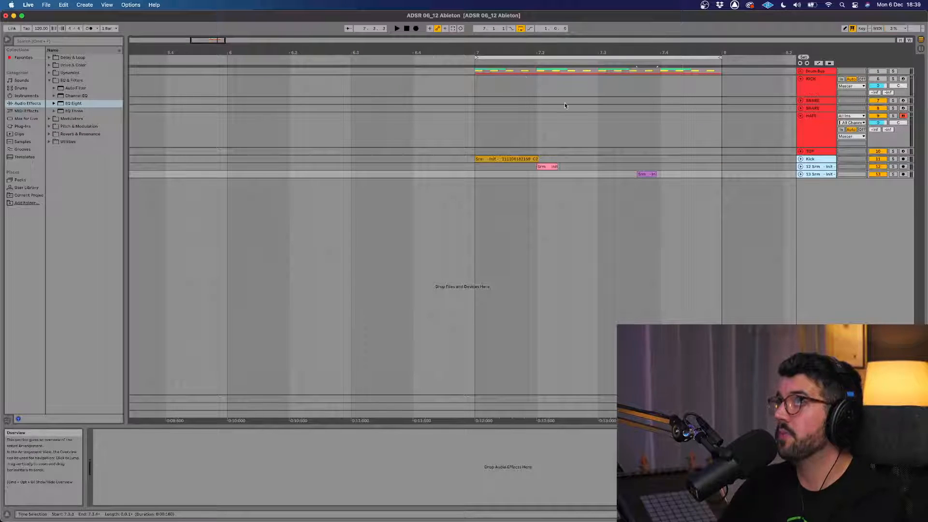
scroll(638, 111, up, 5)
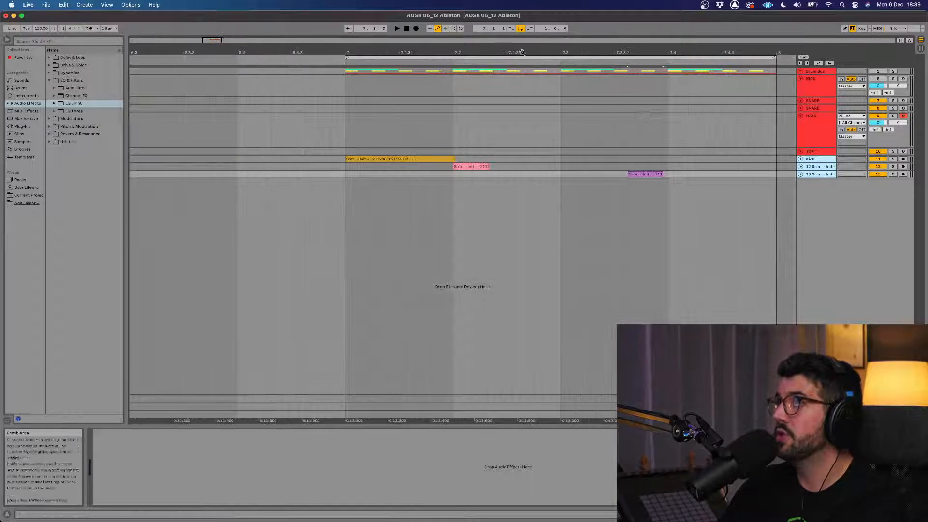
drag(240, 38, 243, 37)
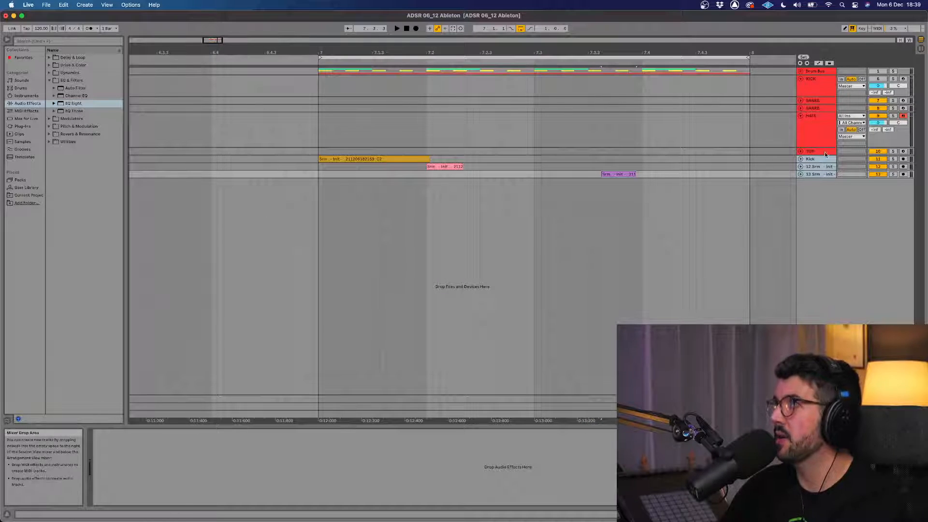
click(815, 160)
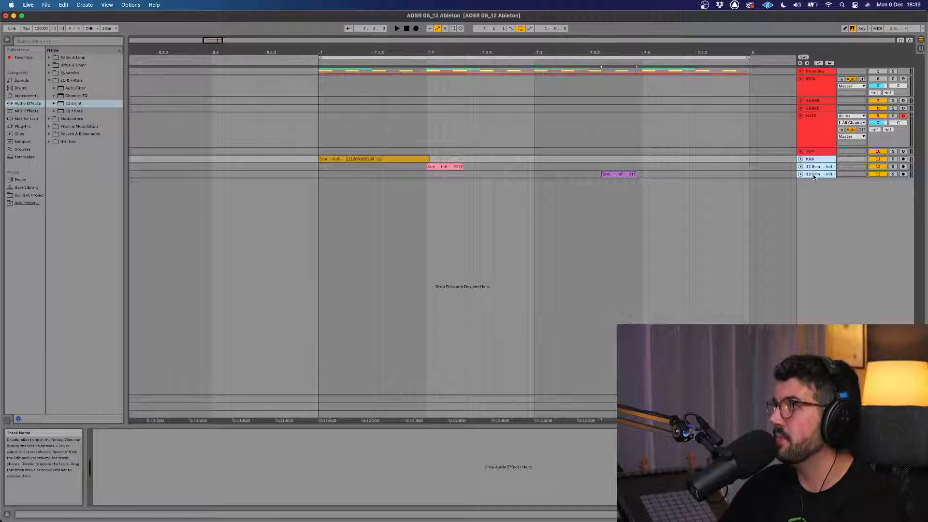
click(815, 160)
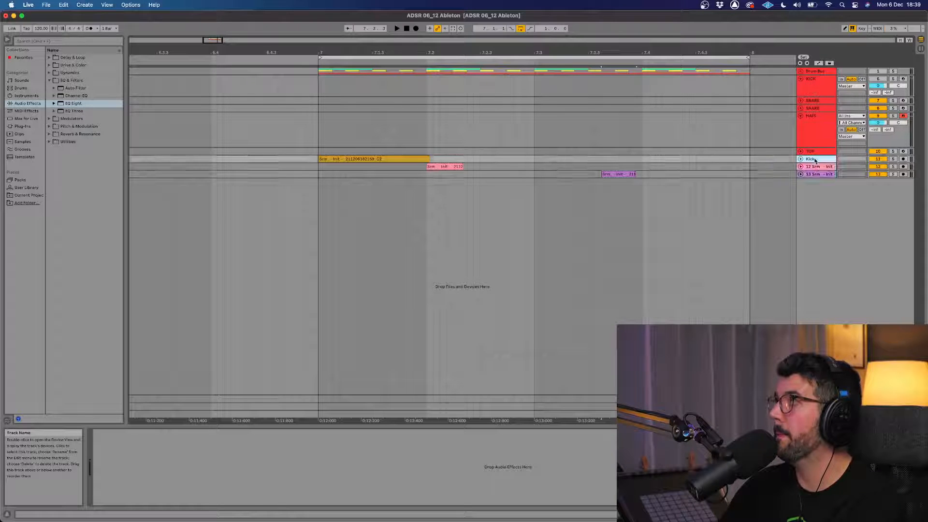
drag(815, 160, 813, 98)
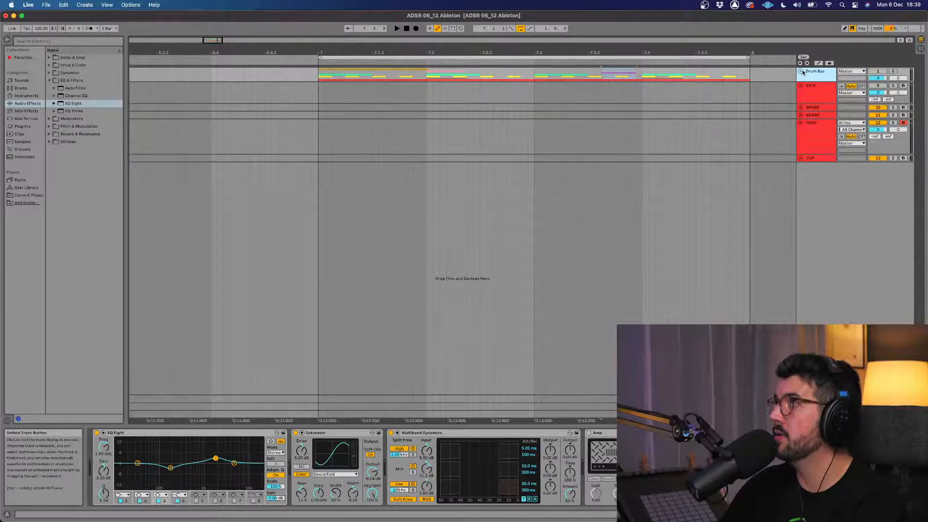
Unfold the Drum Bus group and delete its old KICK, HATS and SNARE tracks between the rendered tracks and TOPS
click(801, 71)
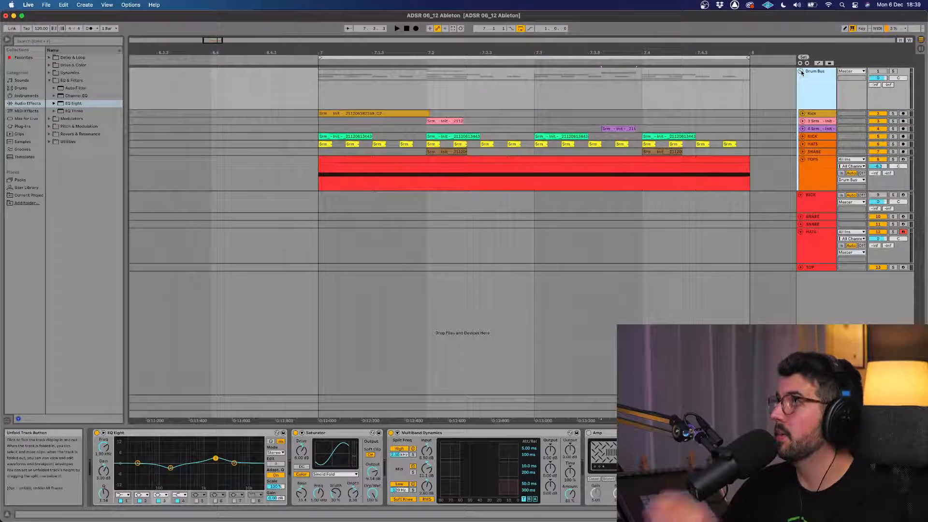
click(818, 138)
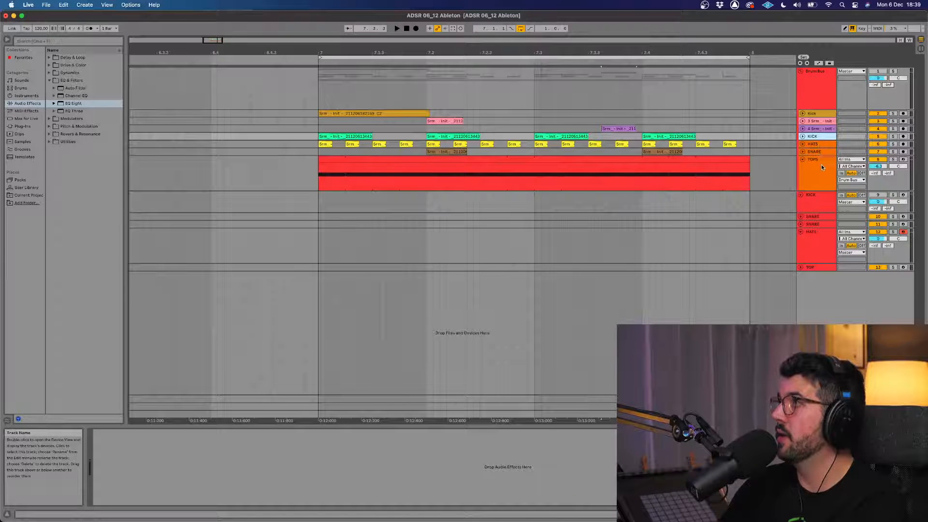
click(821, 160)
click(821, 149)
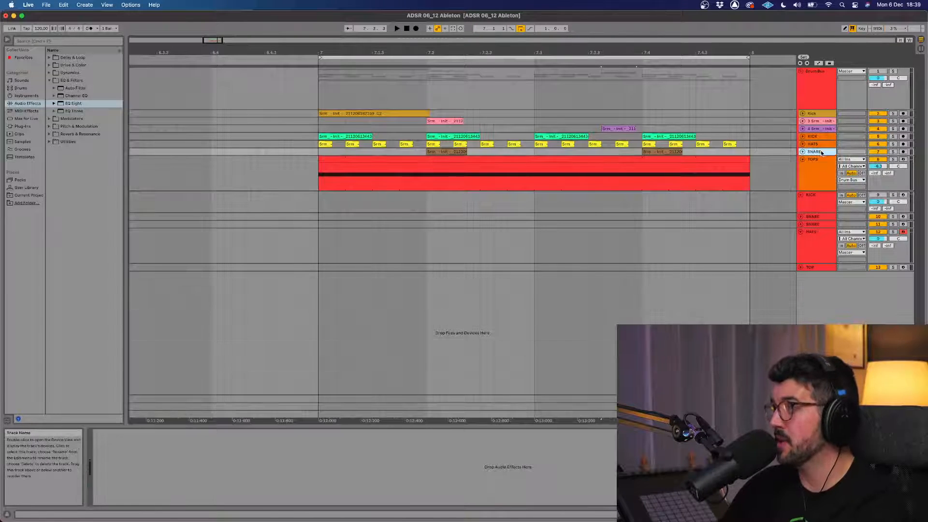
shift+click(822, 140)
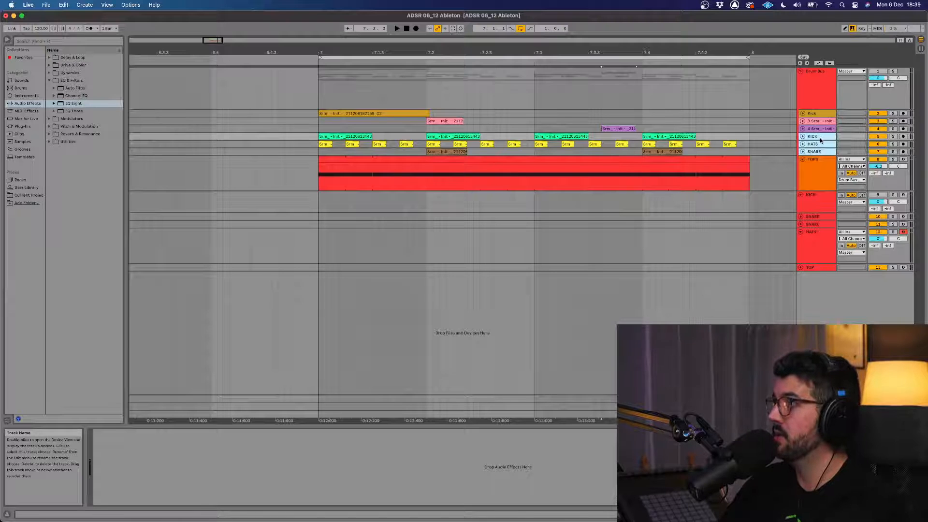
key(Delete)
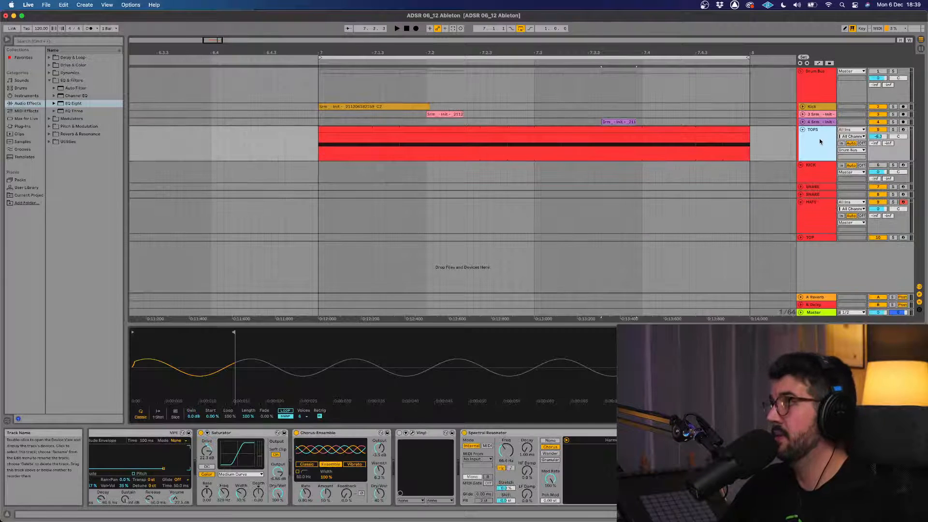
Mute the TOPS track, unfold the three rendered drum tracks, and reduce the heights of the Kick and snare tracks
click(878, 130)
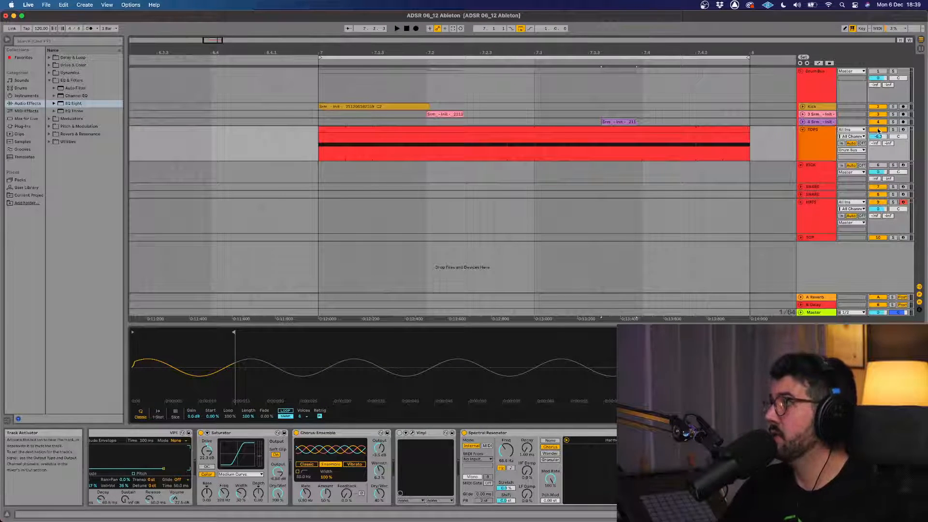
click(802, 122)
click(802, 114)
click(802, 106)
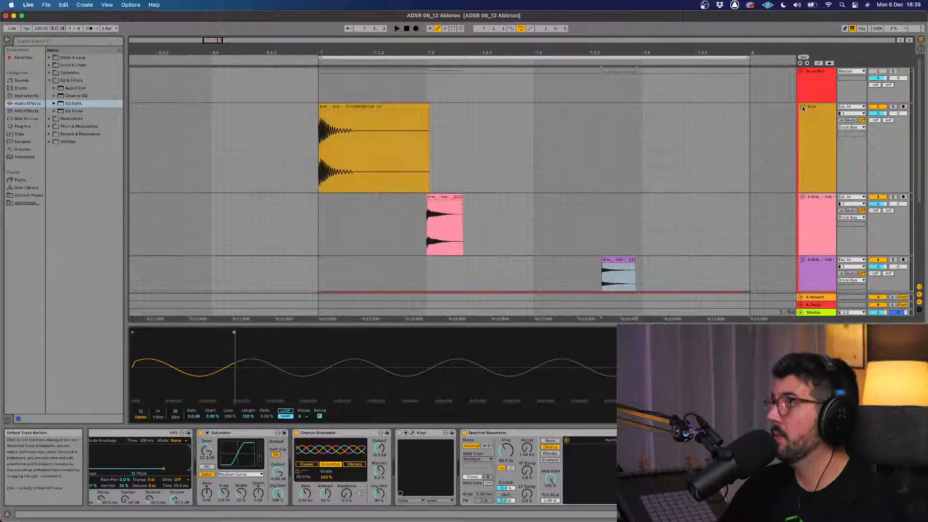
click(822, 173)
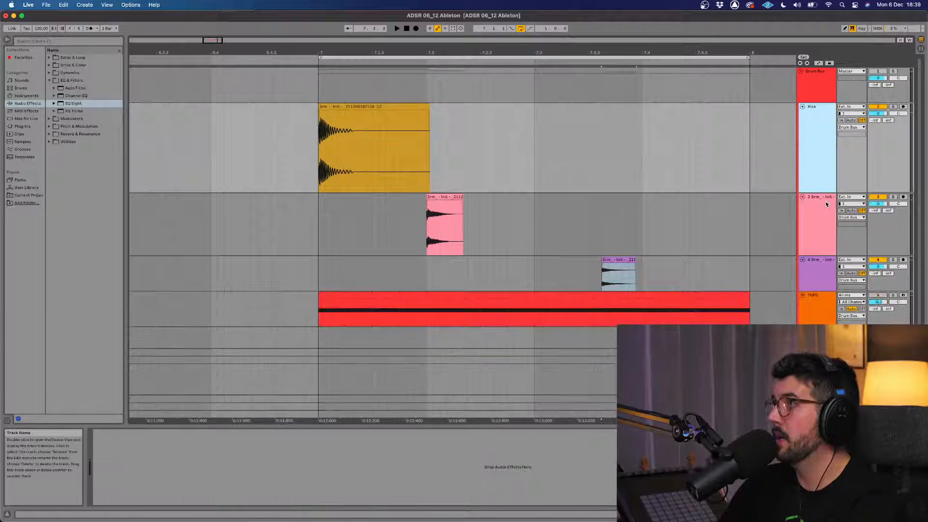
drag(825, 192, 824, 145)
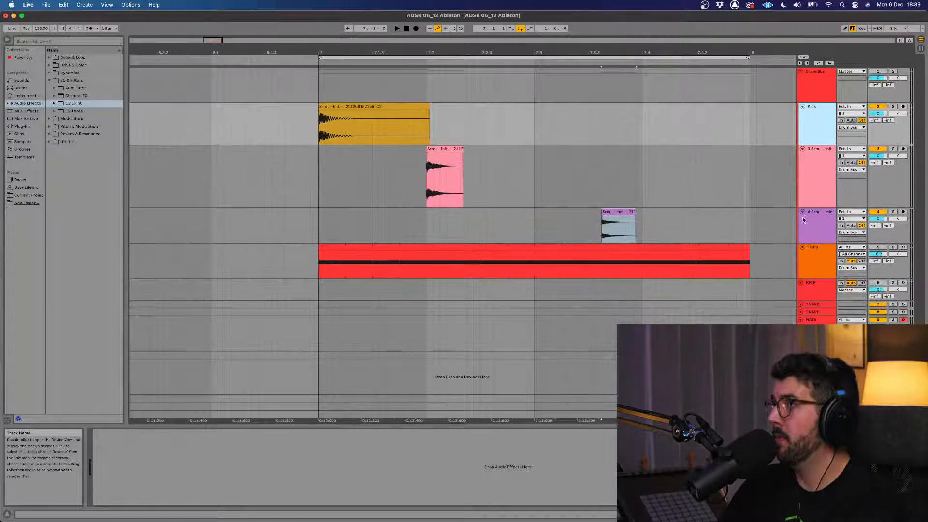
drag(810, 207, 812, 194)
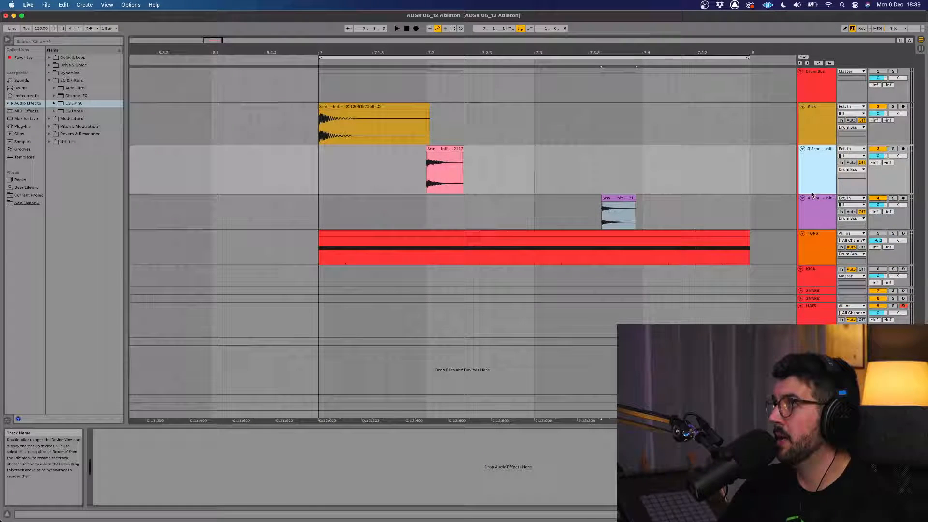
Colour the Kick, snare and hat audio tracks in the Drum Bus group red
click(812, 218)
shift+click(814, 132)
right_click(814, 132)
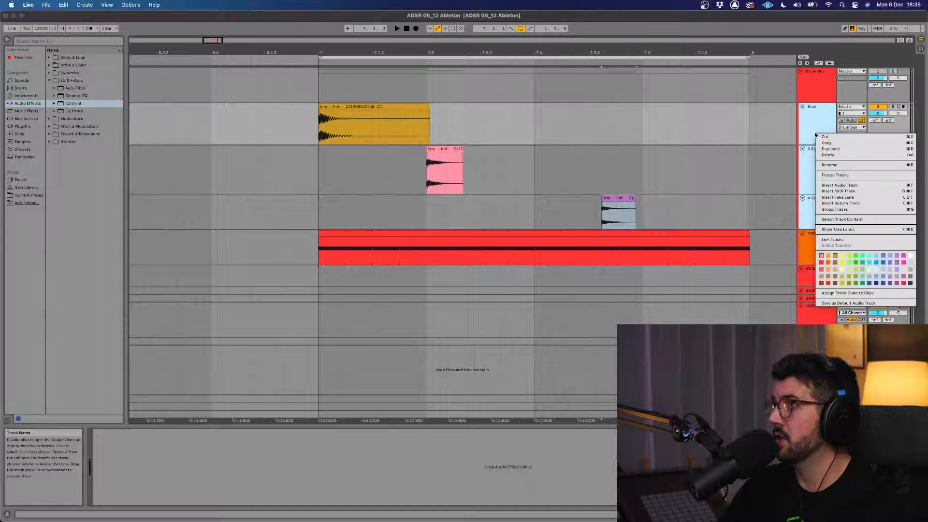
click(821, 263)
click(816, 170)
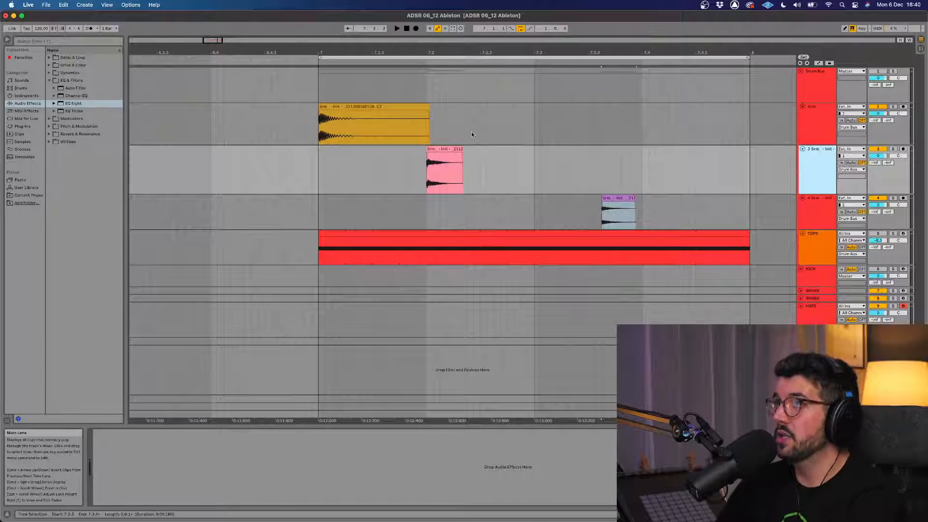
Trim the end of the Kick clip back to 7.1.3 and inspect its waveform
drag(427, 106, 372, 106)
double_click(357, 106)
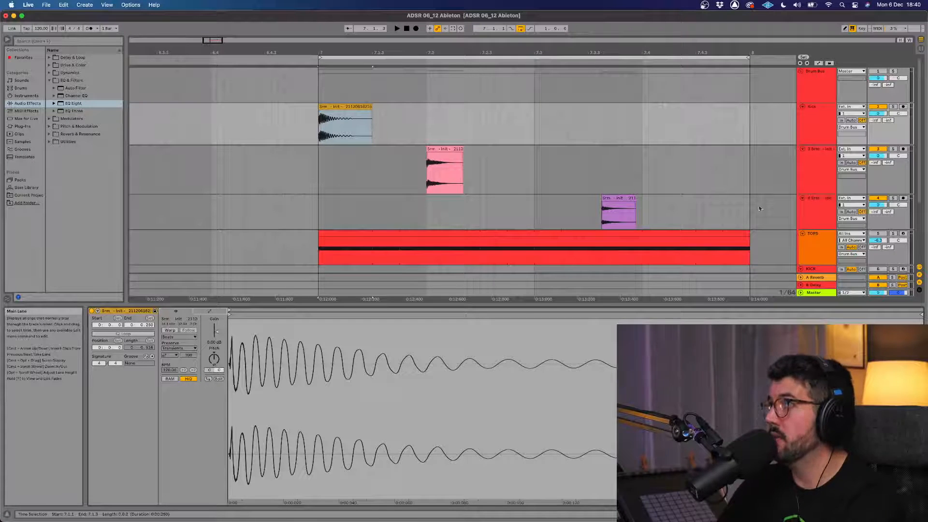
double_click(825, 125)
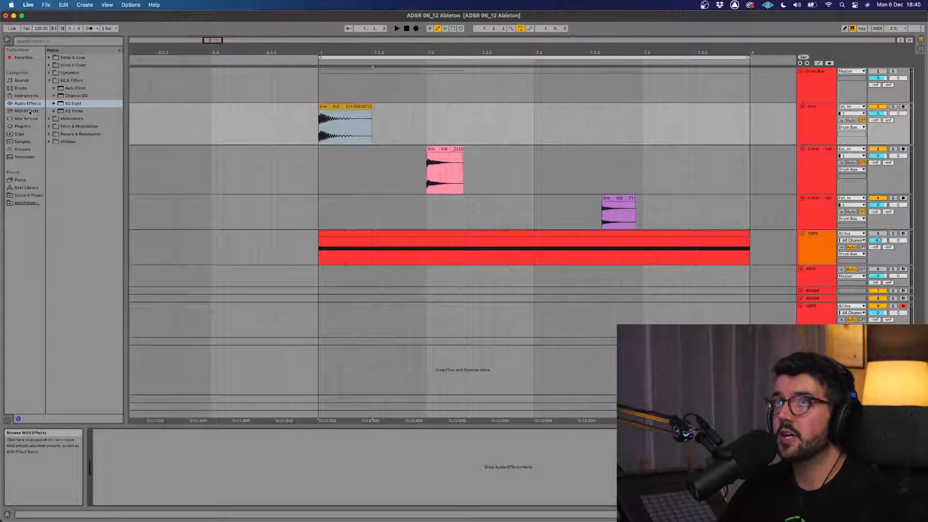
Add a Simpler instrument on a new track at the top of the Drum Bus group and name it KICK
click(25, 96)
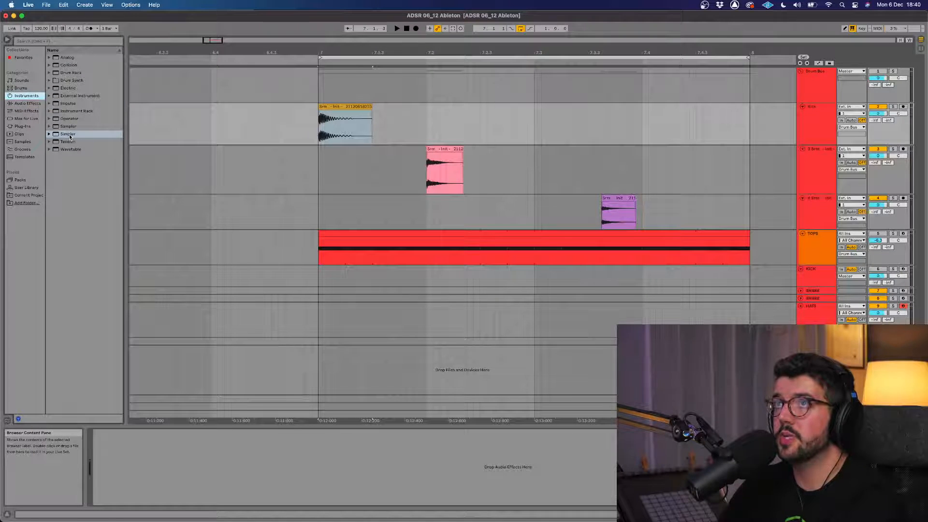
drag(70, 137, 698, 182)
drag(800, 155, 815, 107)
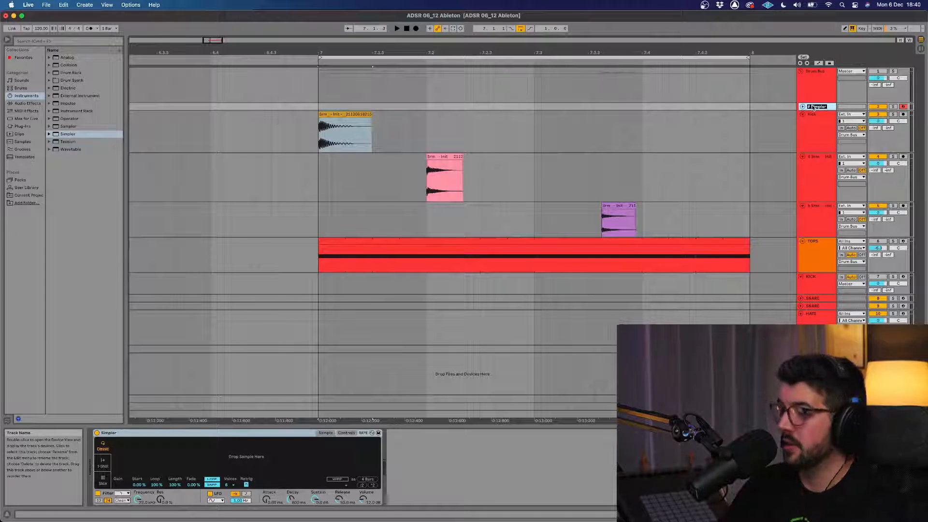
text(Kick)
key(Return)
Duplicate the KICK Simpler track and replace the copy's name with NS
key(super+d)
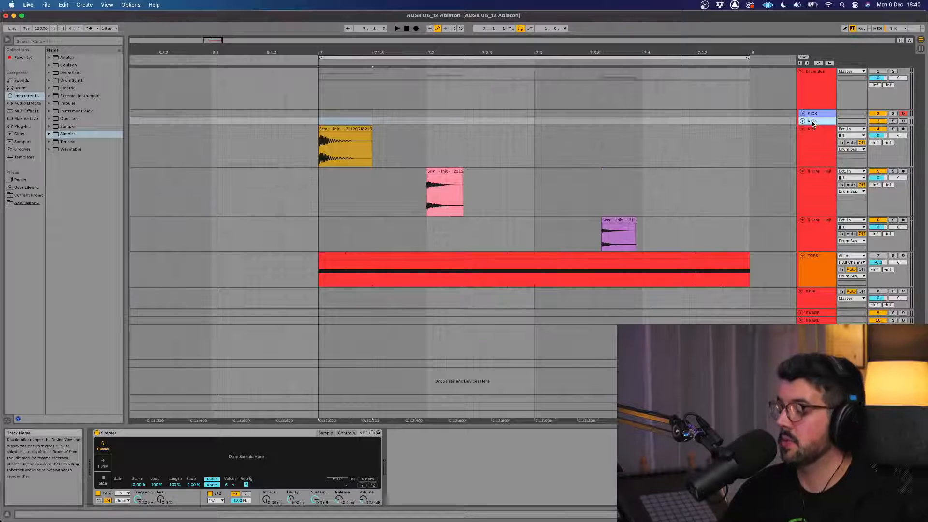
key(super+r)
key(BackSpace)
key(BackSpace)
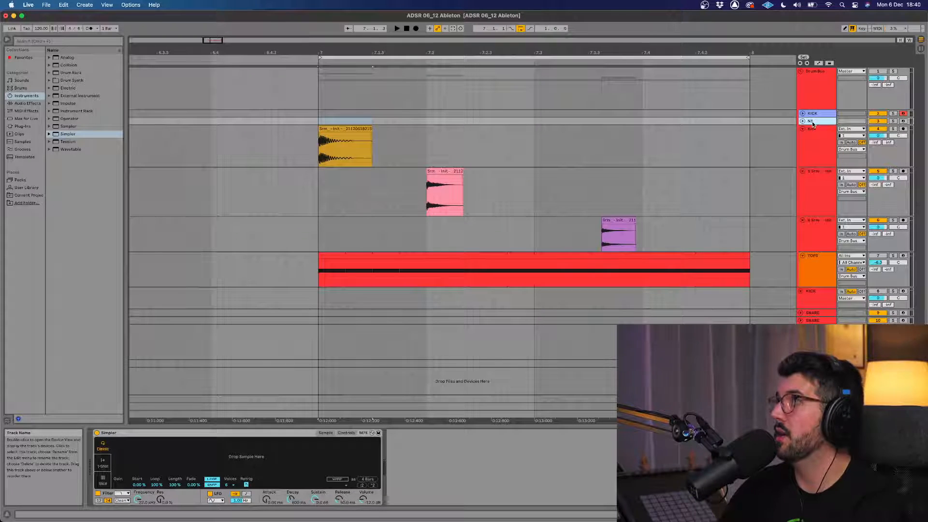
key(Delete)
key(Delete)
key(Delete)
key(super+z)
key(super+z)
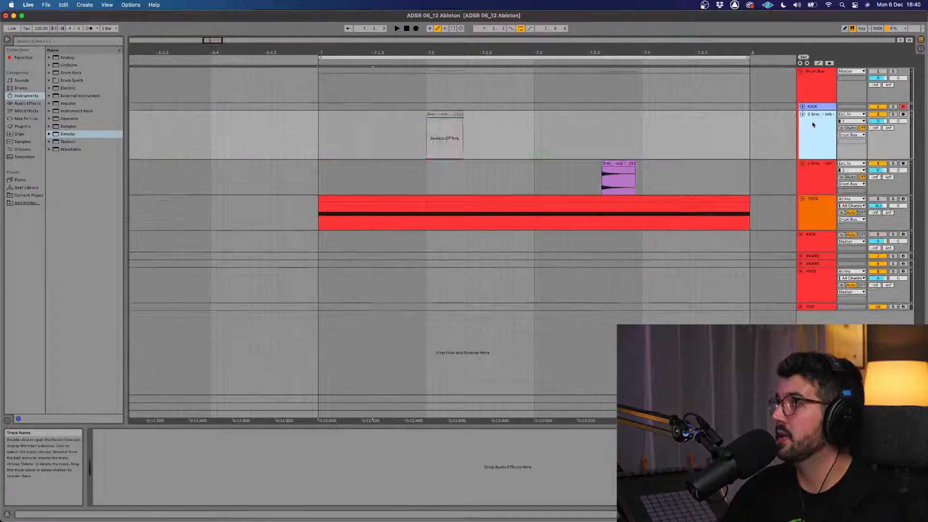
key(super+z)
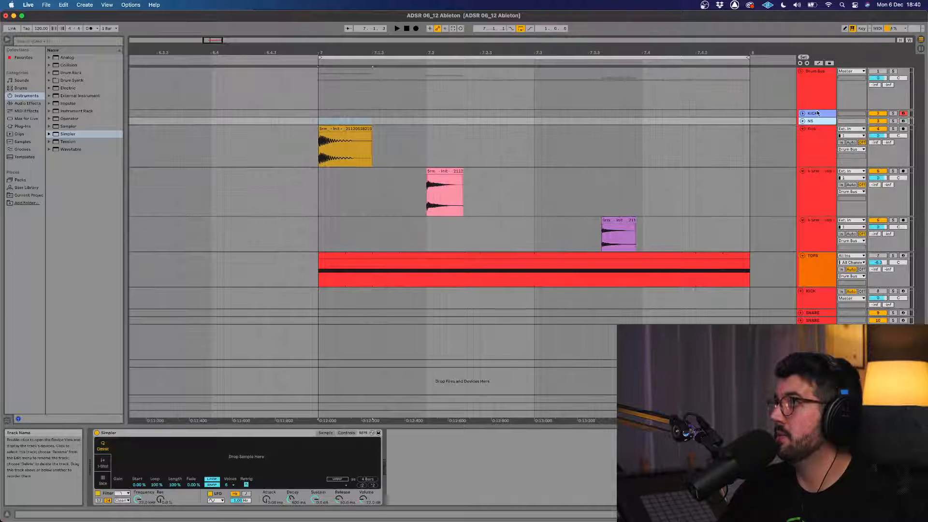
Rename the duplicated Simpler track SNARE, and make another copy of it named HATS
click(815, 115)
click(813, 120)
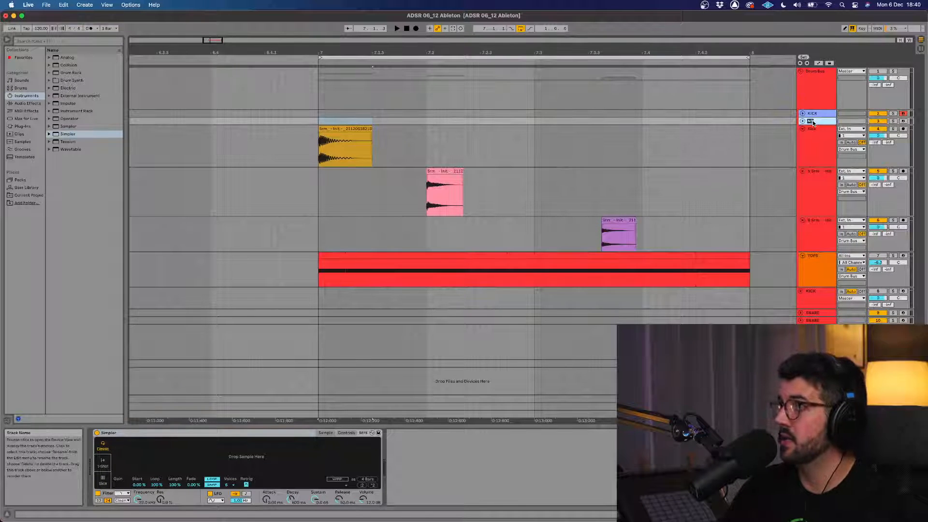
key(super+r)
text(SNA)
key(super+d)
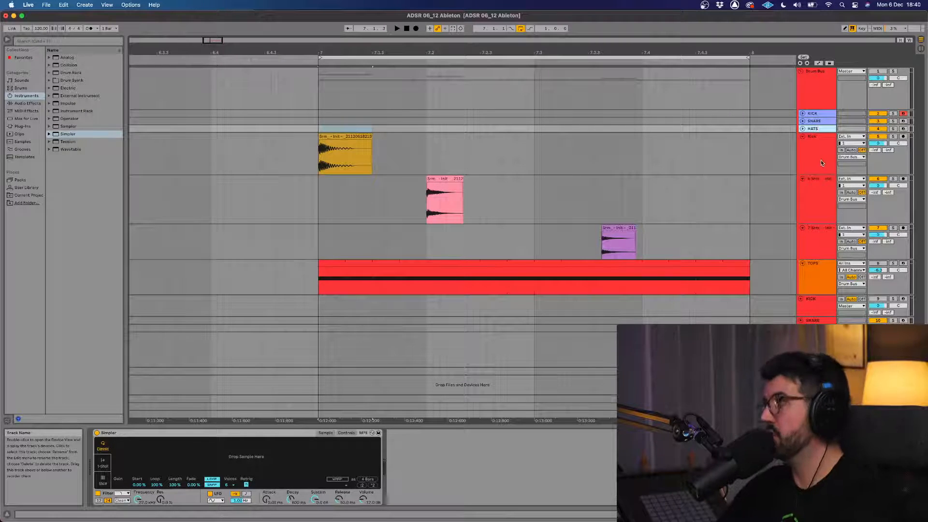
Load the trimmed kick clip as the sample in the KICK track's Simpler
click(818, 122)
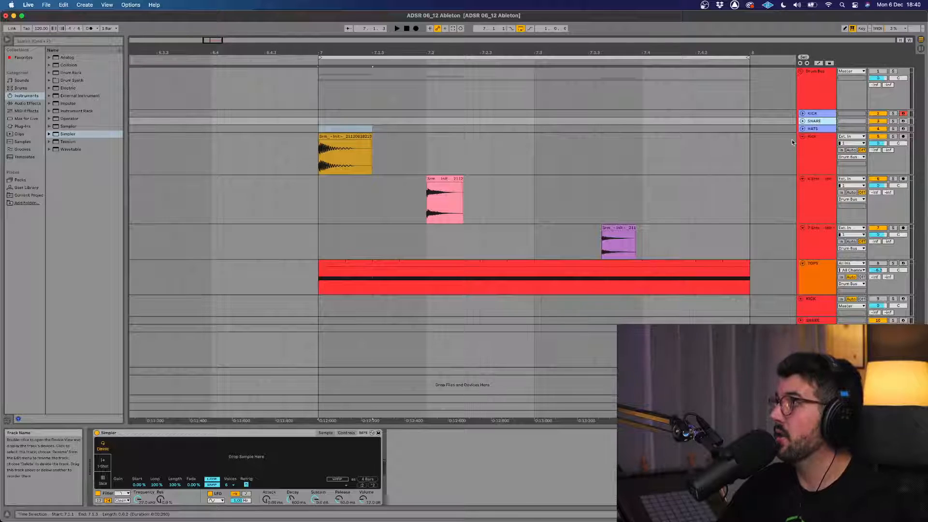
click(814, 114)
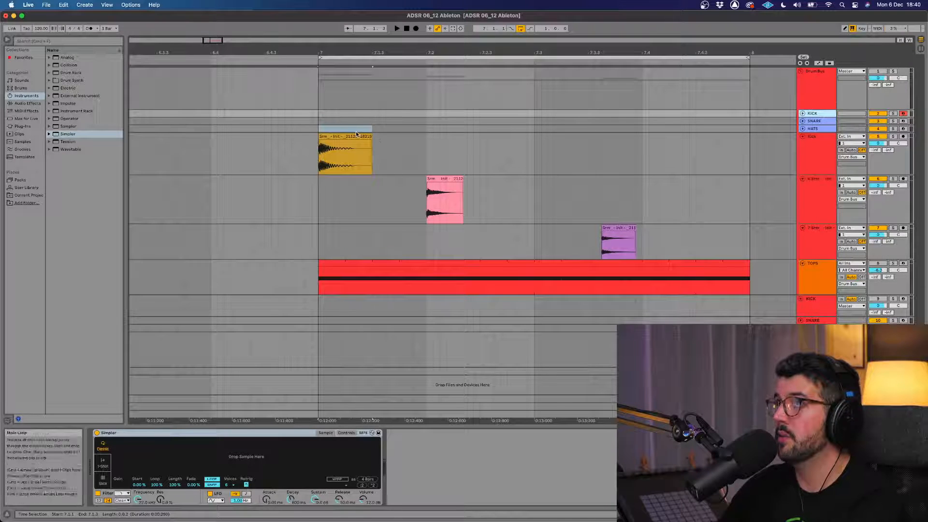
drag(356, 135, 273, 450)
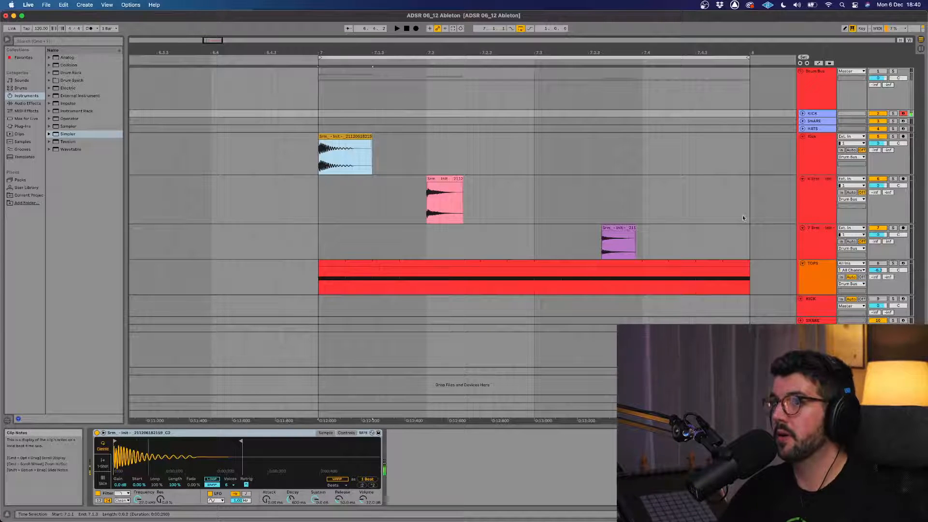
Check the KICK Simpler with the track soloed, and leave it unsoloed and armed for recording
click(894, 114)
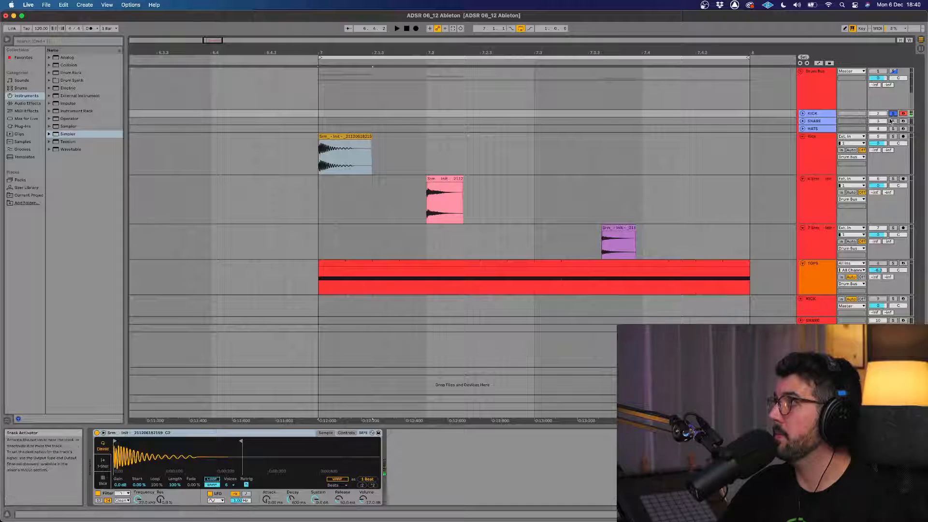
click(893, 114)
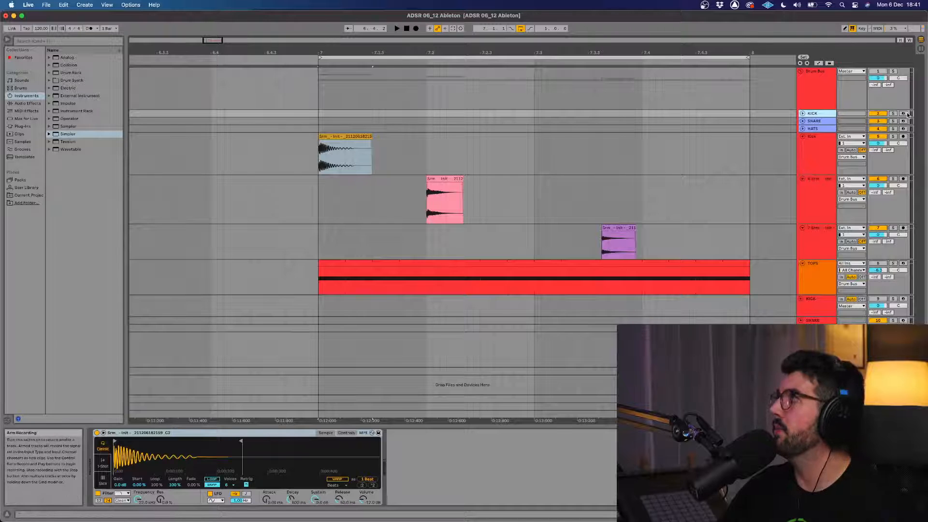
click(893, 114)
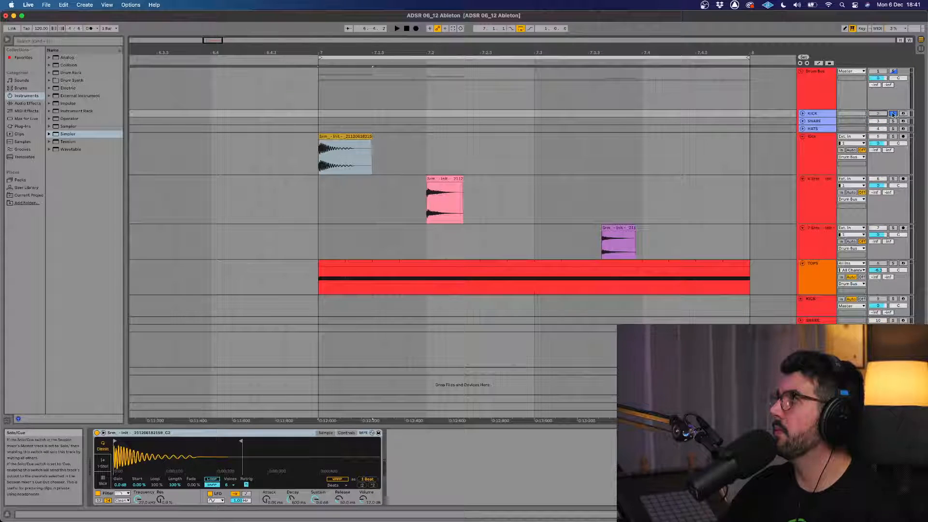
click(893, 113)
click(903, 114)
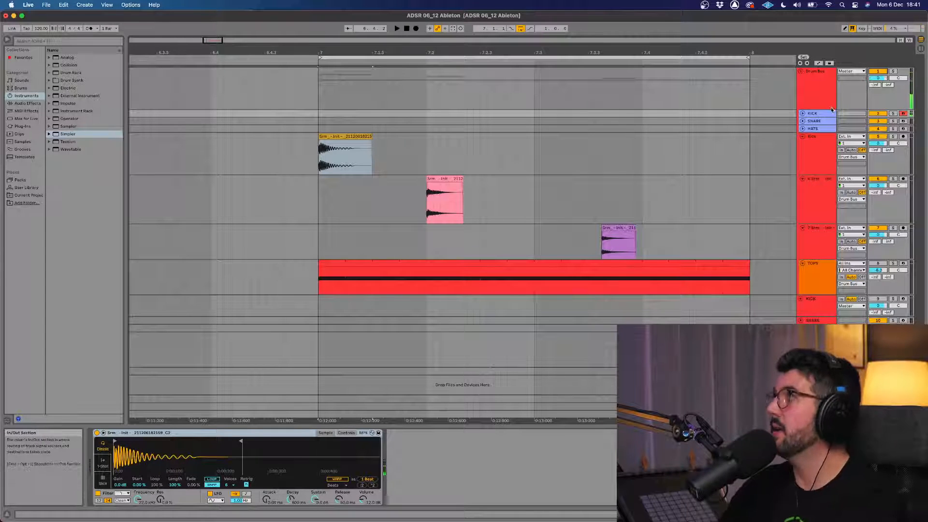
Load the rendered snare clip into the SNARE track's Simpler and the rendered hat clip into the HATS track's Simpler
click(817, 121)
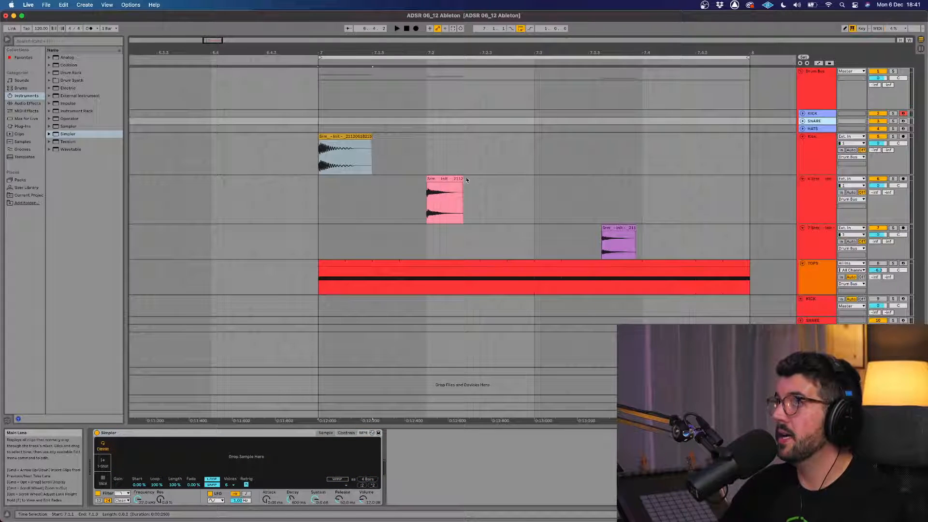
drag(447, 196, 331, 467)
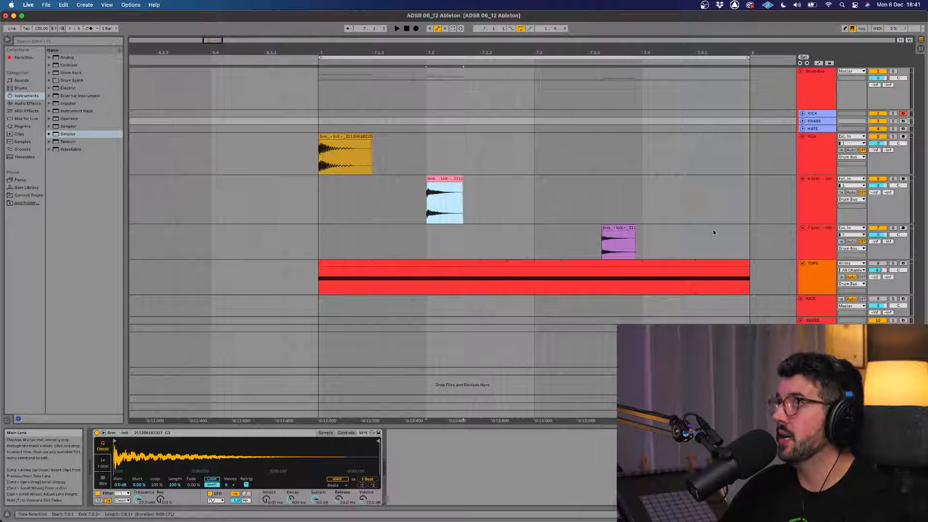
click(820, 130)
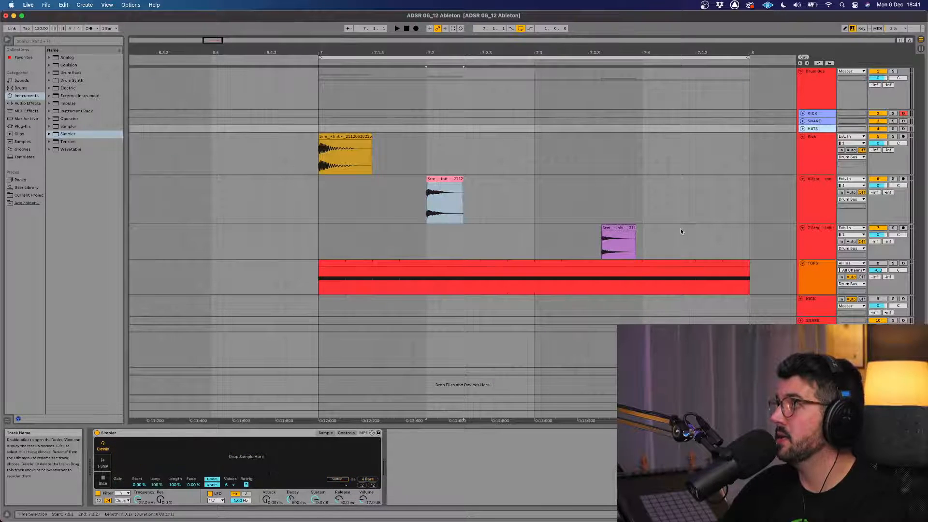
click(624, 226)
drag(624, 225, 314, 469)
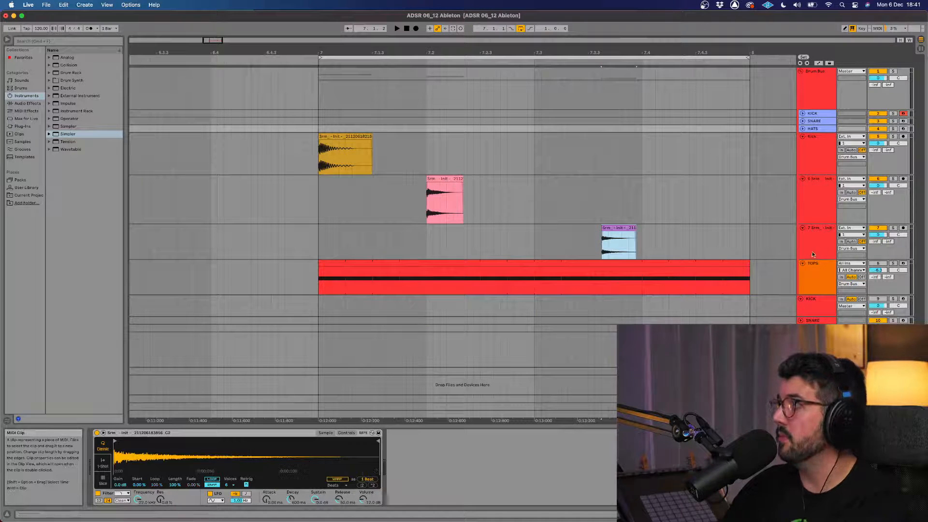
Deactivate the three rendered audio tracks and move them out of the Drum Bus group to below the other tracks
click(830, 249)
click(883, 228)
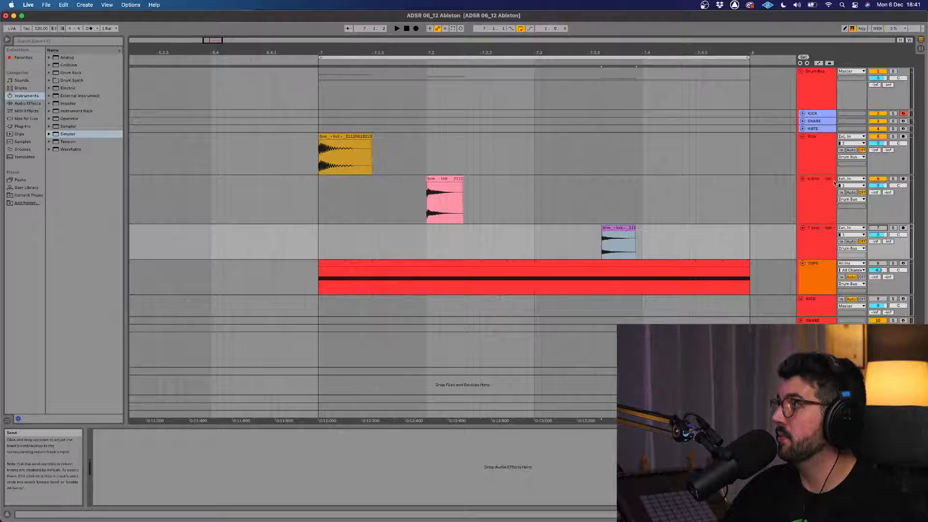
click(826, 188)
shift+click(830, 157)
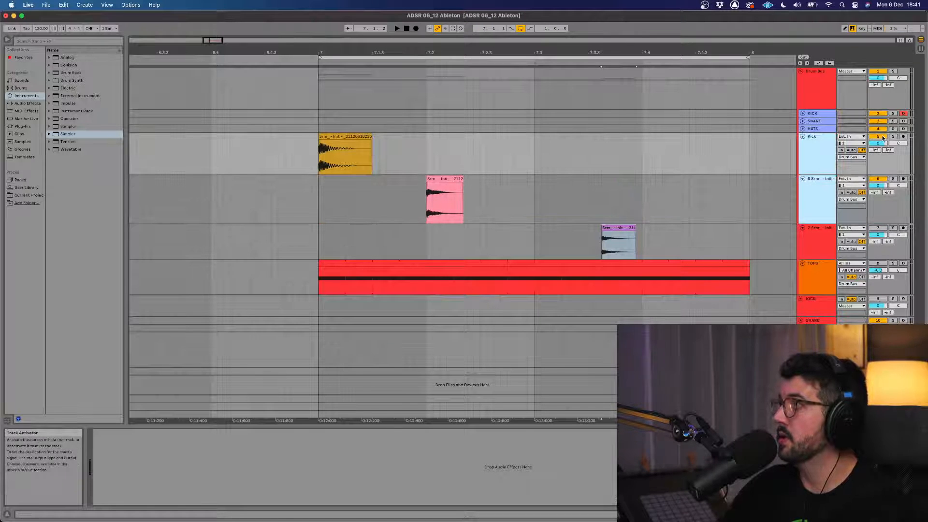
shift+click(813, 238)
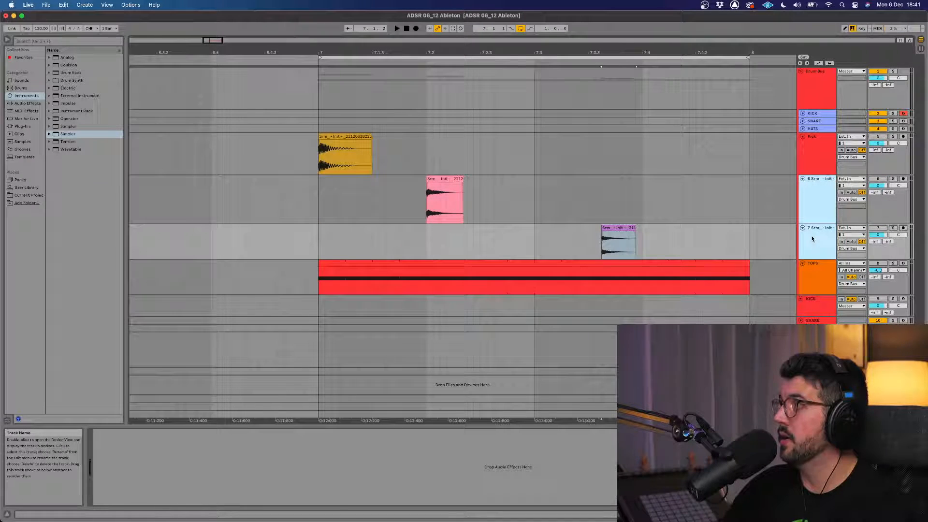
click(819, 158)
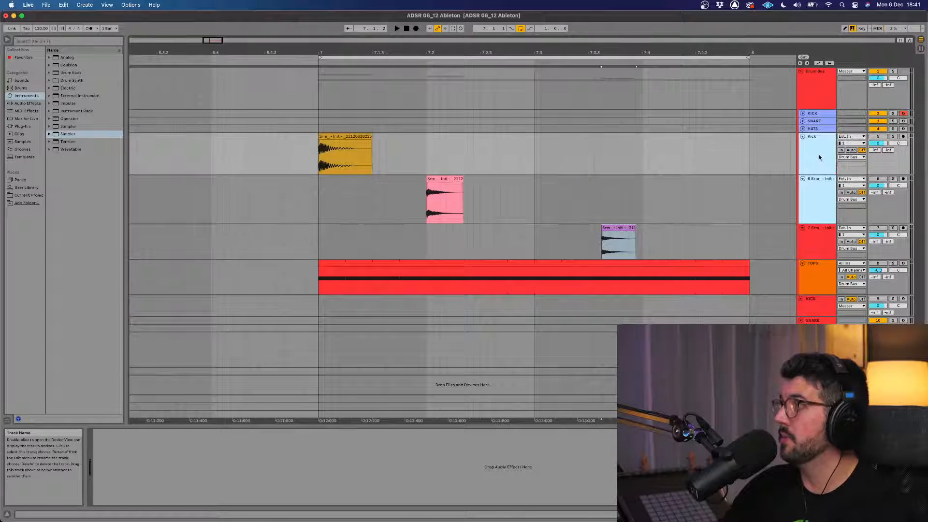
shift+click(811, 238)
drag(817, 160, 814, 383)
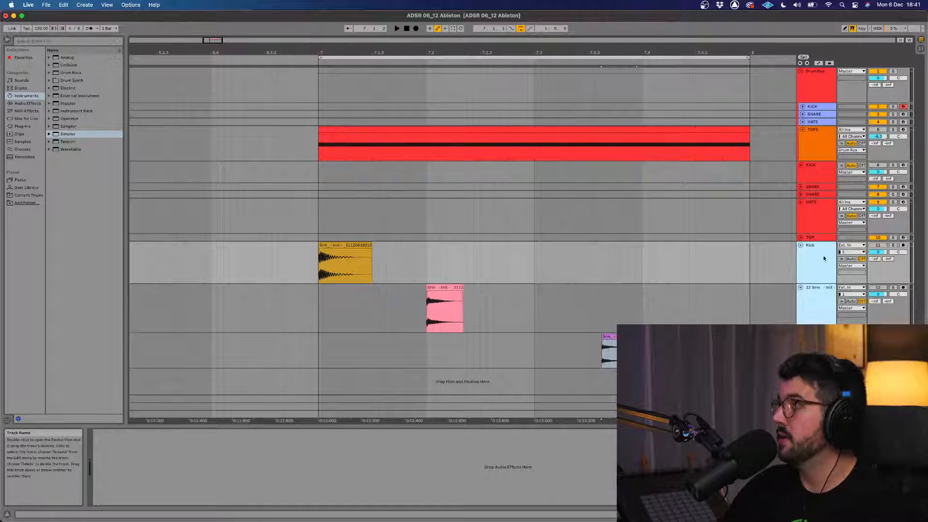
Fold the TOPS track and all tracks below the Drum Bus group, and unfold the KICK Simpler track
click(819, 169)
key(super+alt+p)
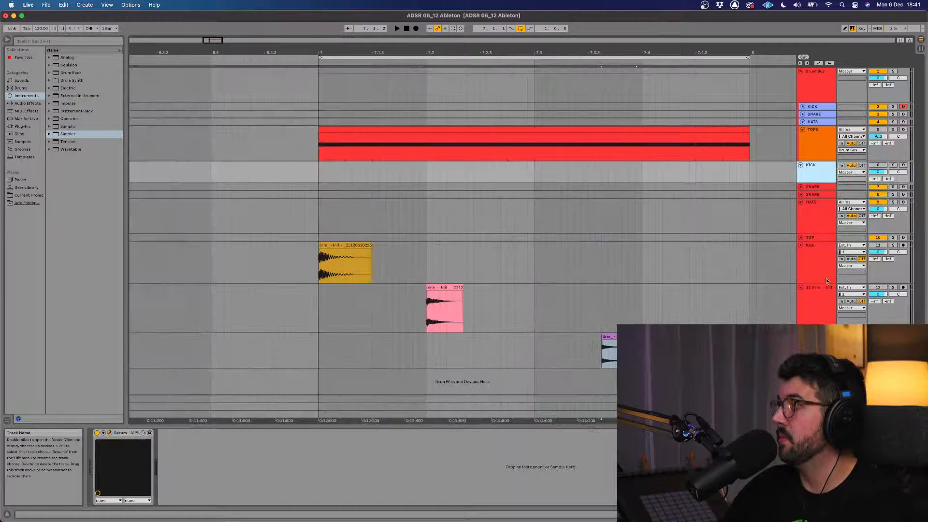
shift+click(816, 352)
key(u)
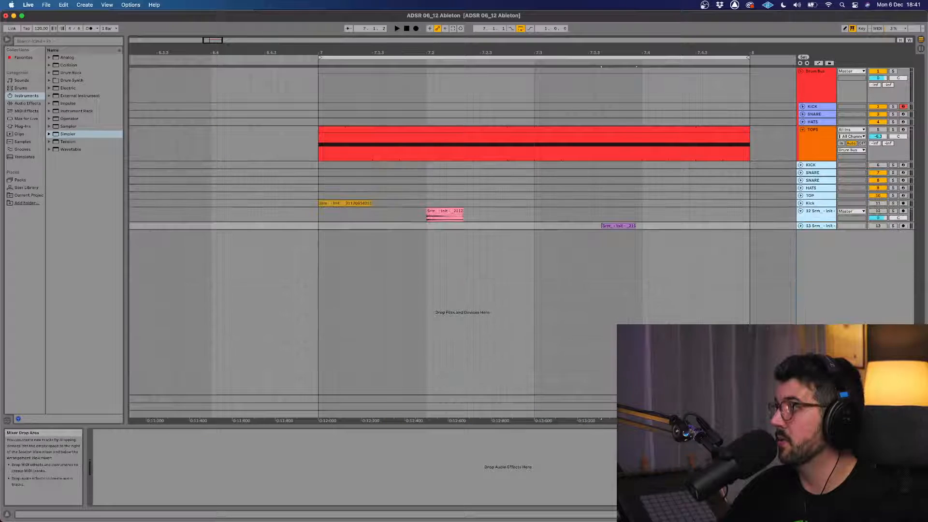
click(817, 134)
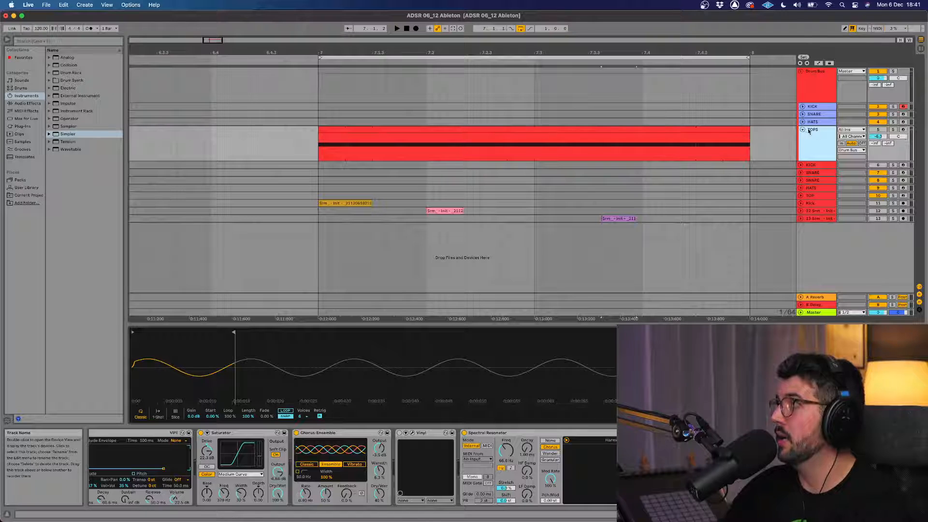
key(u)
click(804, 107)
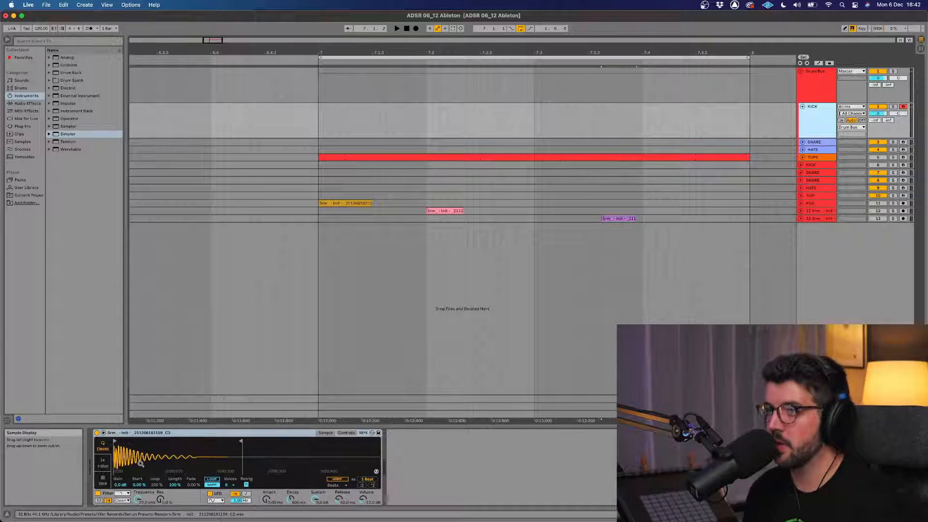
Expand the KICK track's Simpler display and adjust the amp envelope's attack and decay
drag(137, 450, 203, 450)
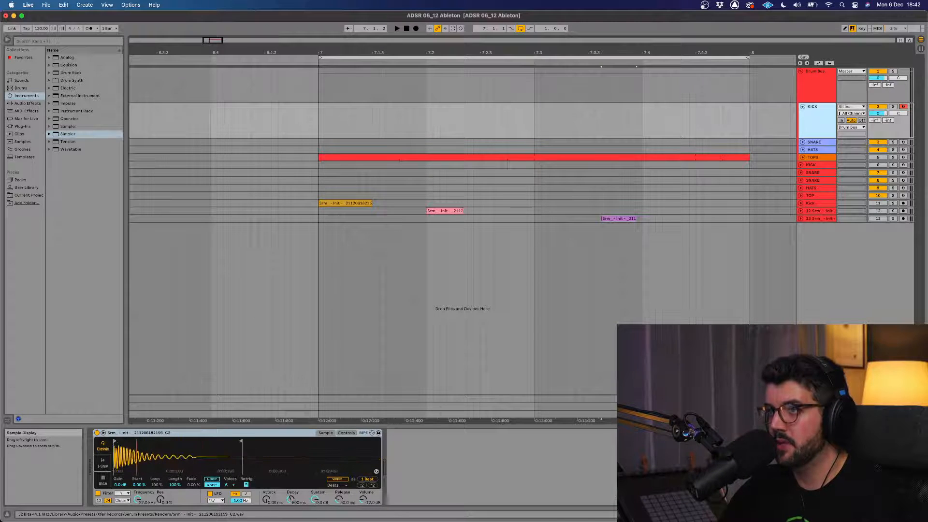
click(104, 434)
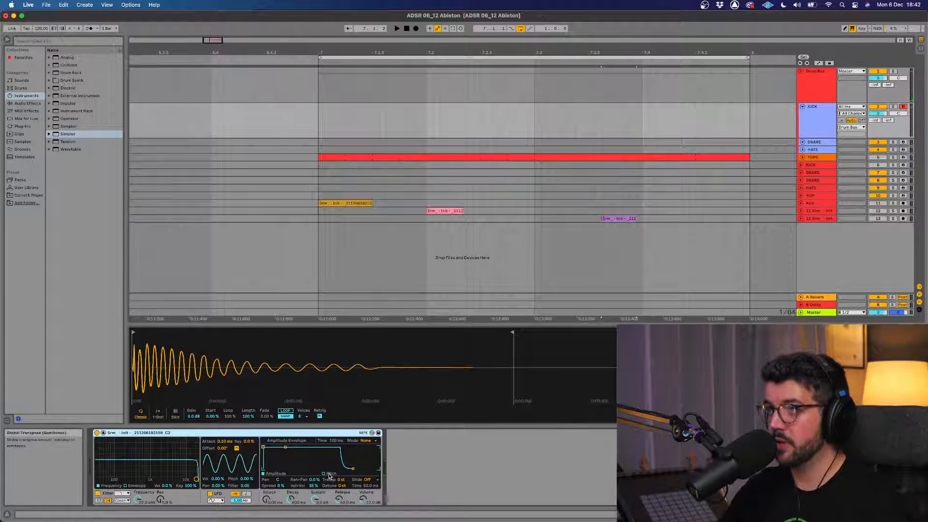
drag(262, 506, 261, 498)
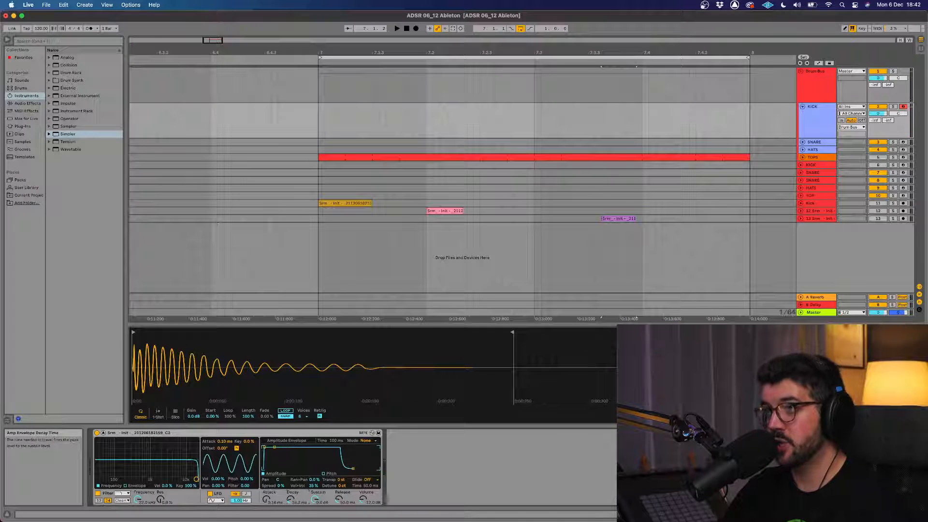
drag(290, 503, 315, 499)
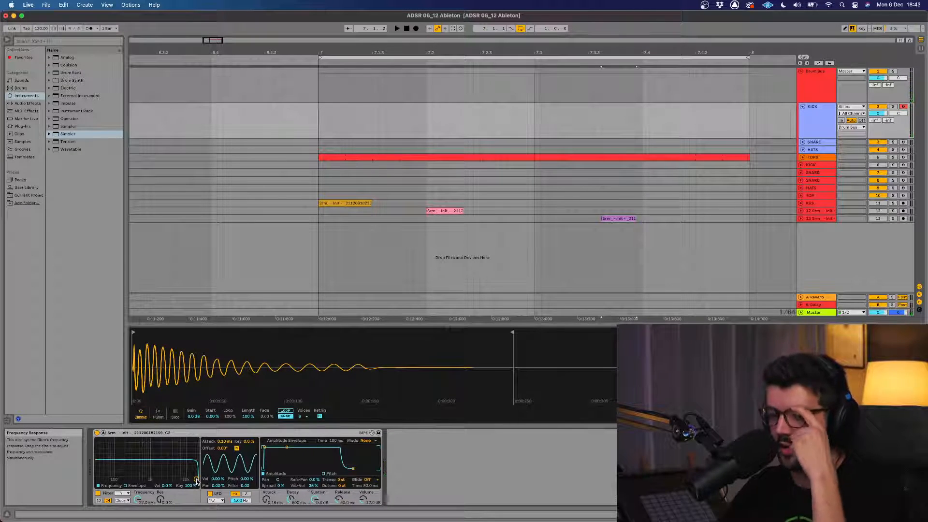
Try a lower filter cutoff on the KICK Simpler, transpose it to -7 st, and reopen the filter fully
drag(197, 481, 139, 471)
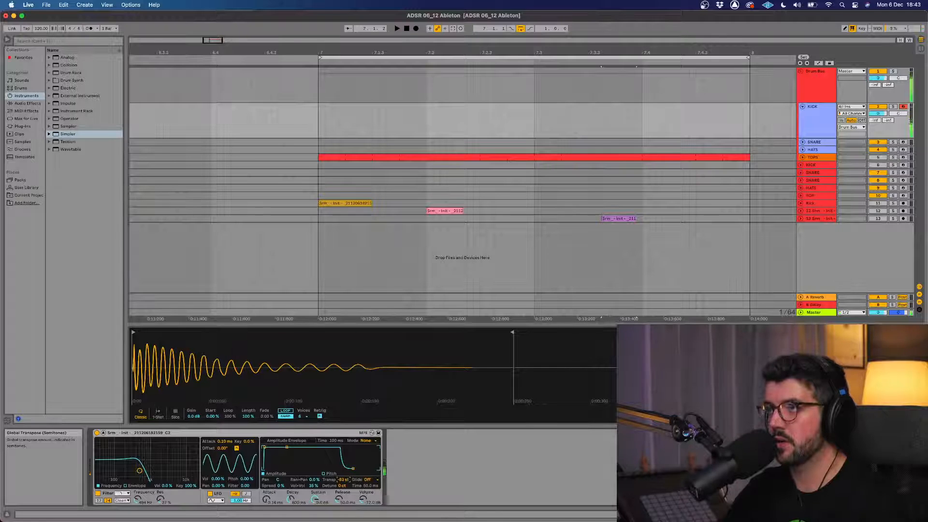
drag(344, 480, 343, 468)
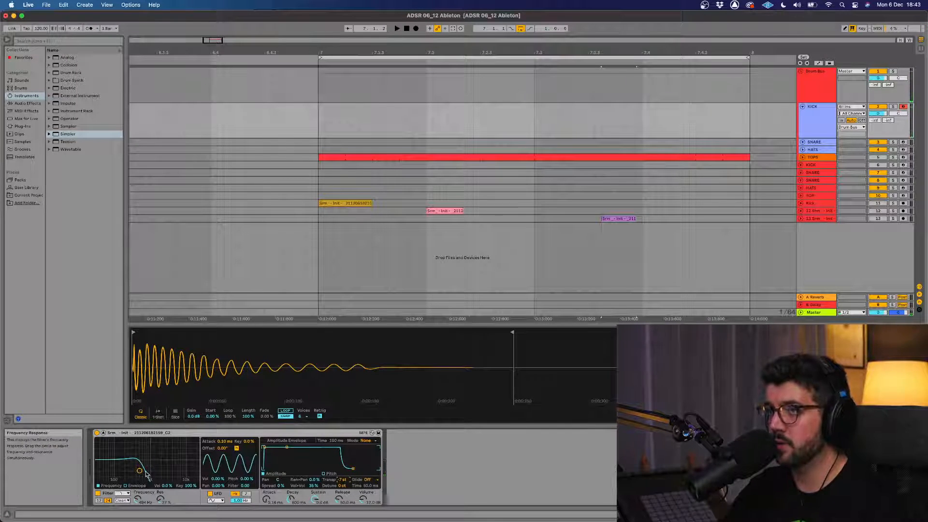
drag(146, 470, 151, 473)
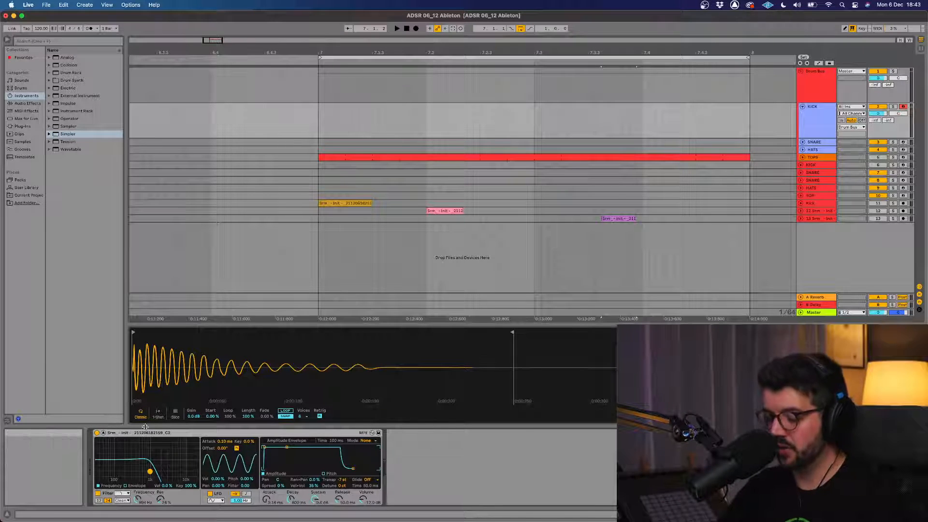
drag(150, 472, 195, 473)
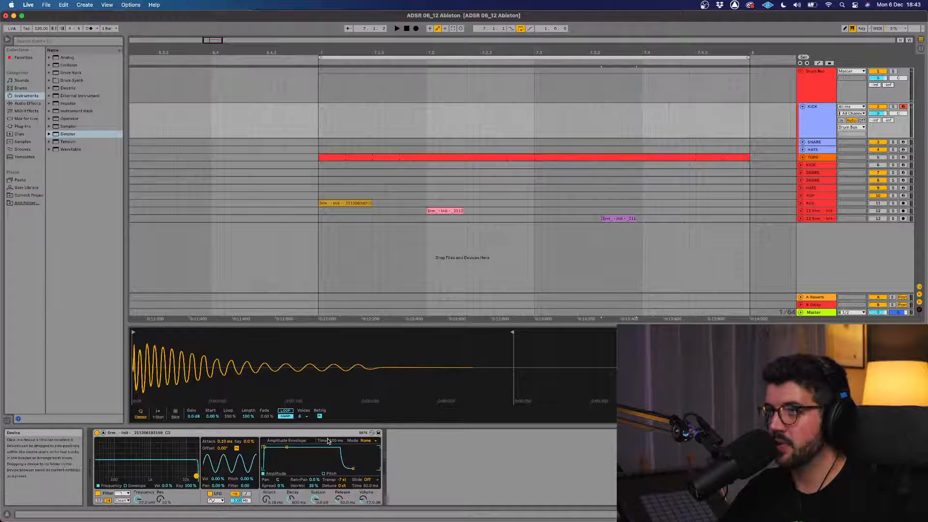
click(365, 442)
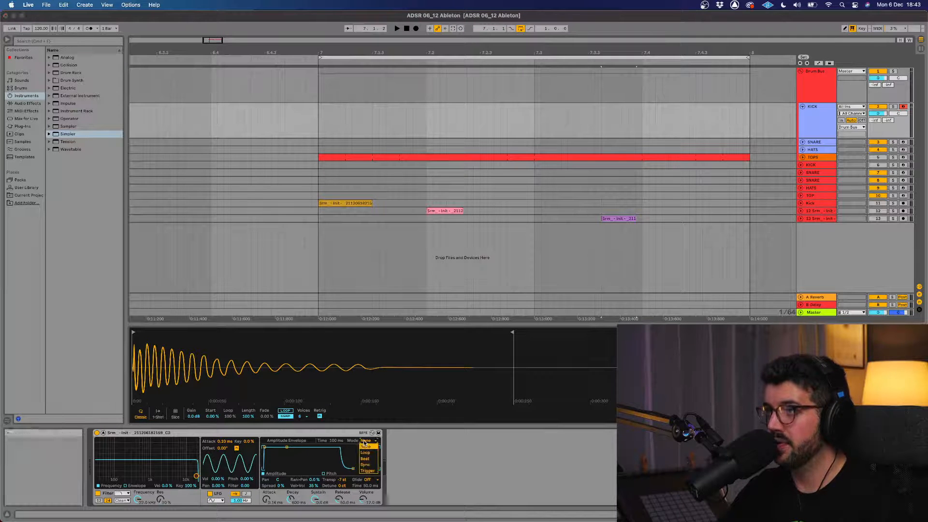
click(412, 445)
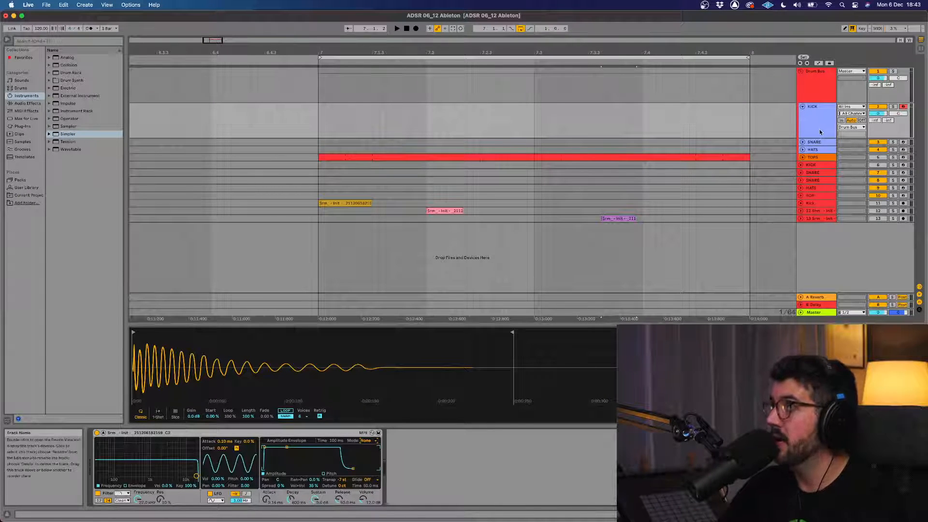
Arm the SNARE track for recording and lower the filter cutoff in its Simpler
click(818, 142)
click(903, 143)
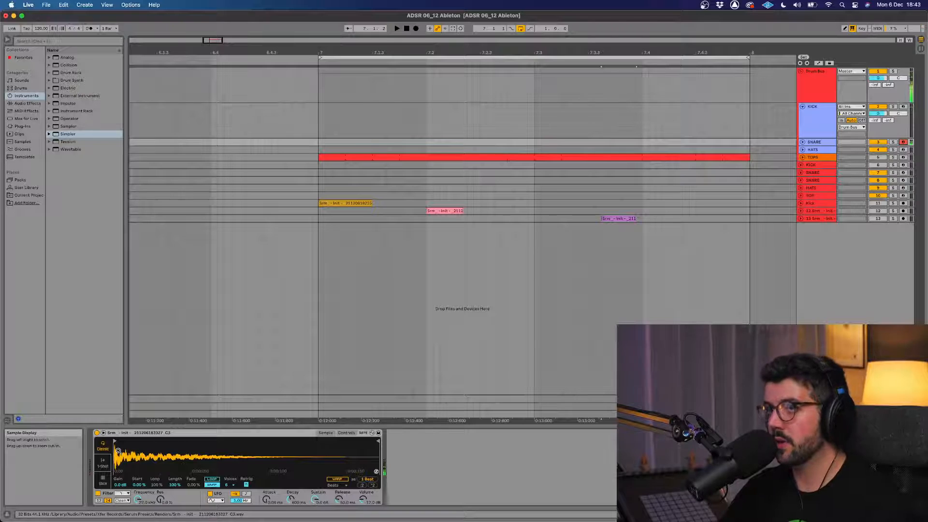
click(102, 432)
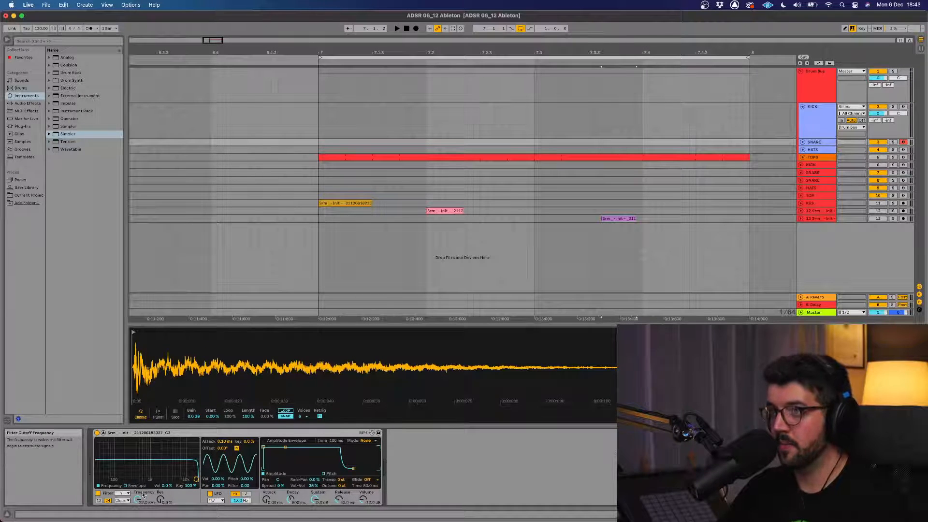
drag(196, 479, 169, 472)
Transpose the SNARE Simpler to -12 st and give its amp envelope a shorter decay, lower sustain and shorter release
drag(291, 502, 292, 507)
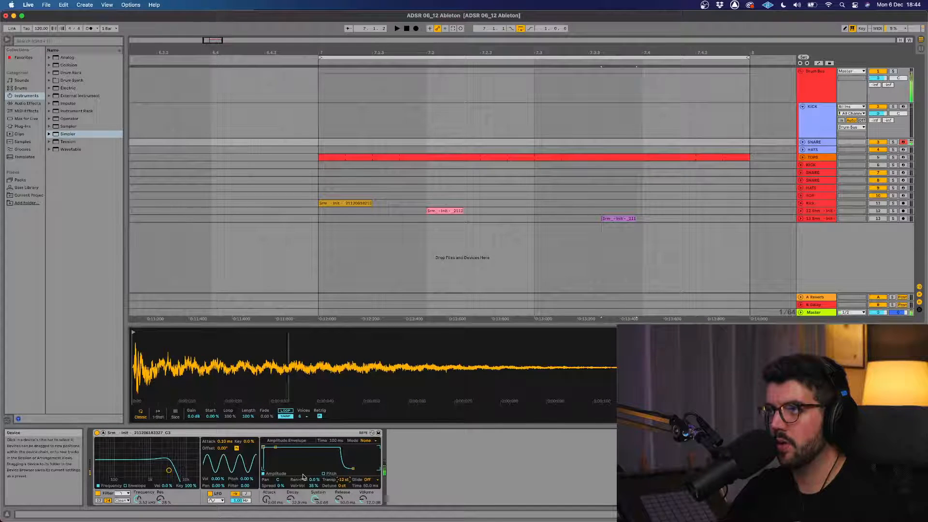
drag(315, 501, 315, 512)
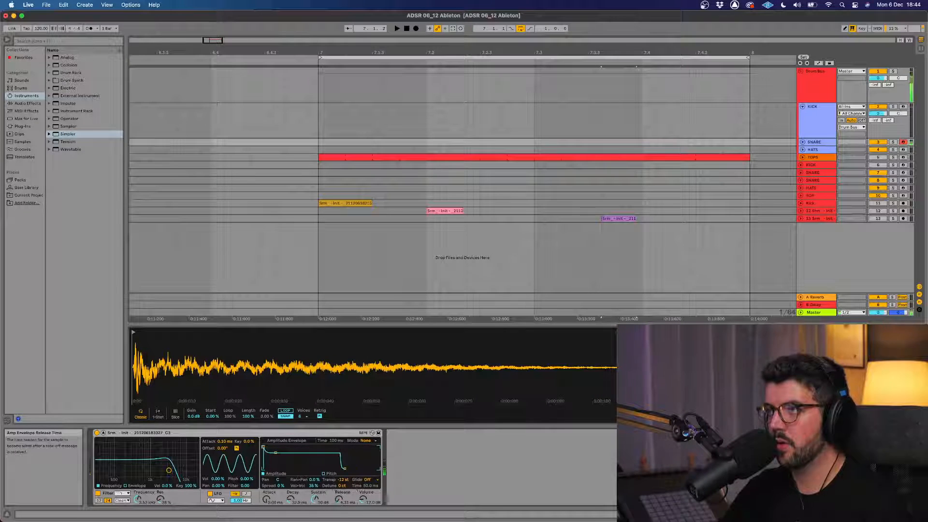
drag(339, 500, 339, 496)
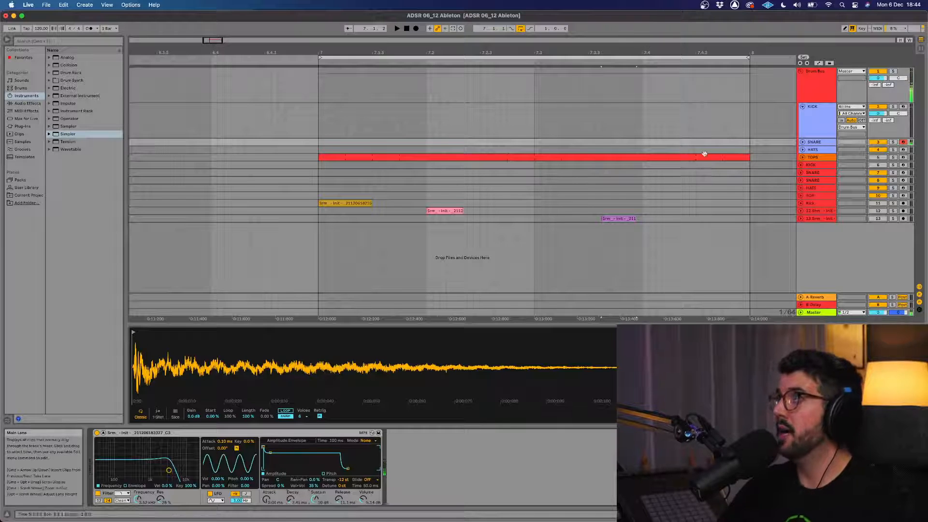
Create a MIDI clip at the start of bar 7 on the KICK track and extend it to just past beat 7.2
click(823, 130)
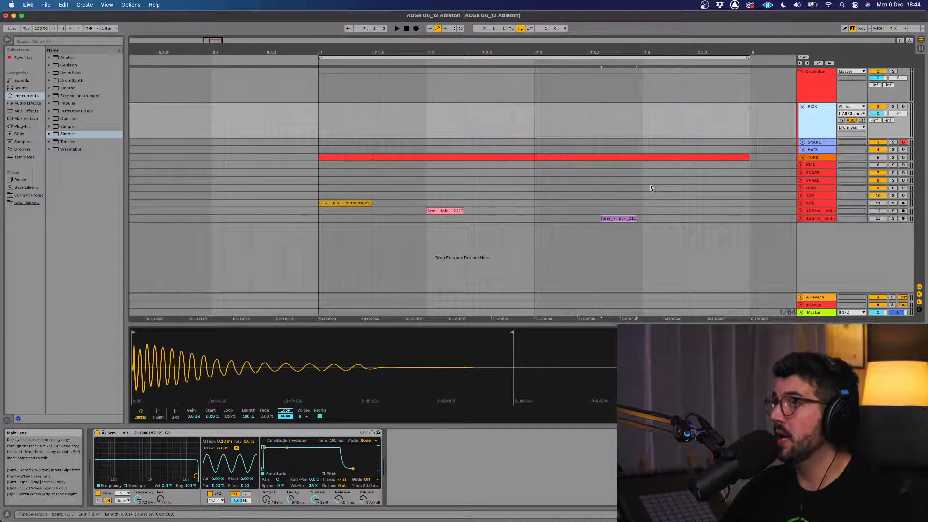
click(825, 143)
click(820, 131)
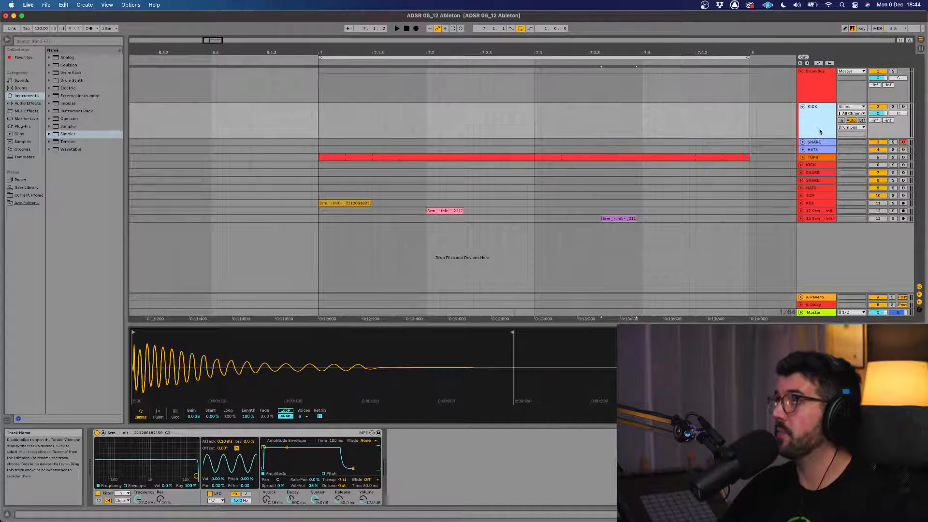
click(536, 139)
click(340, 121)
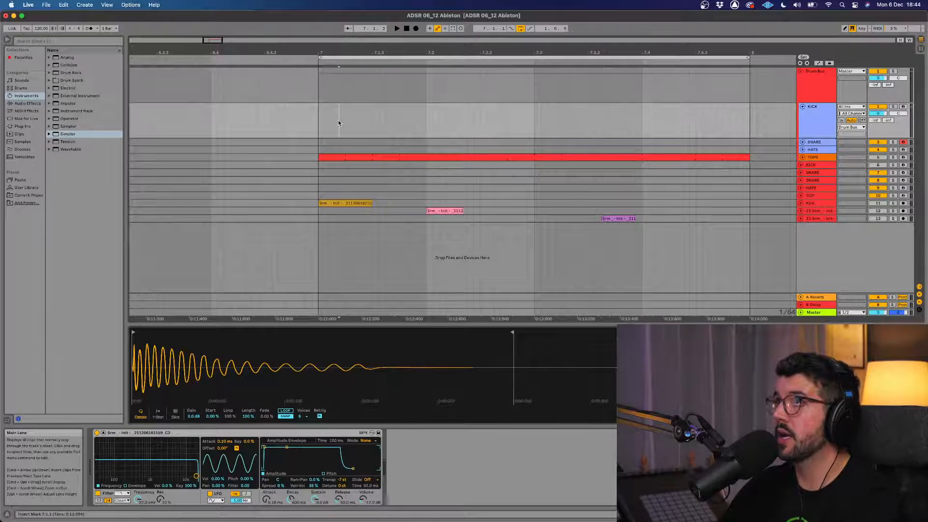
key(super+shift+m)
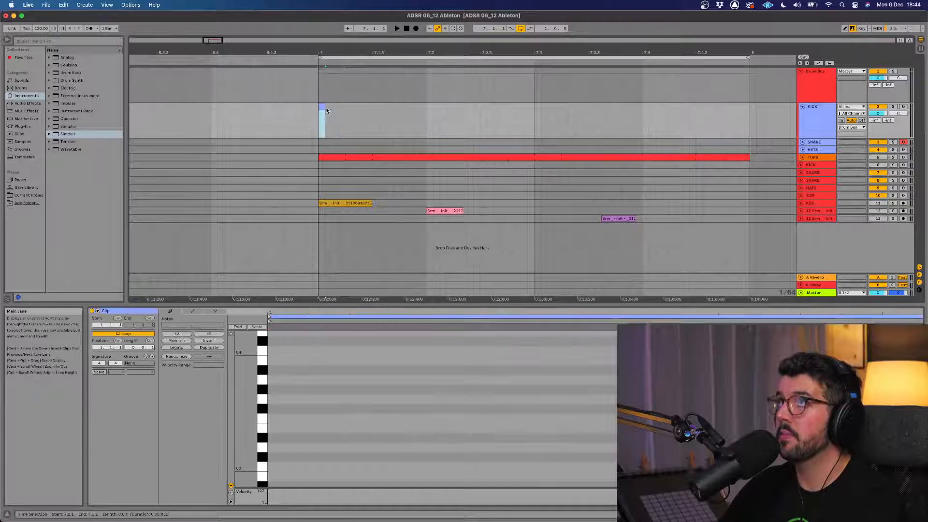
drag(346, 107, 432, 107)
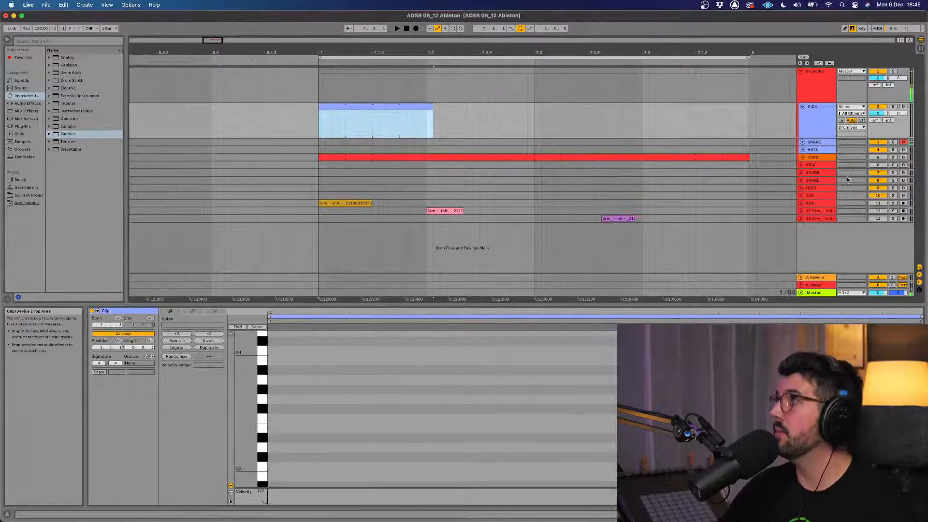
Arm the KICK track, add a C3 note at the start of its MIDI clip, and audition the result
click(903, 106)
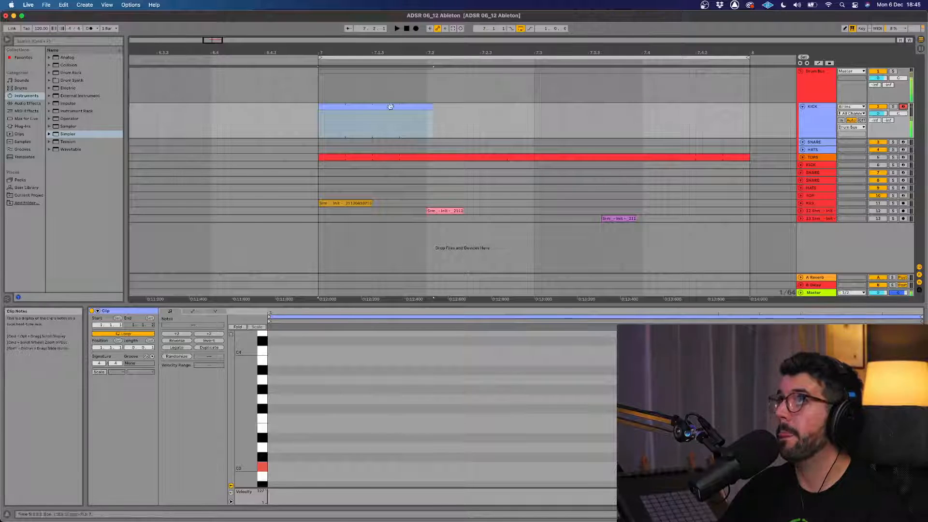
double_click(276, 465)
key(space)
key(space)
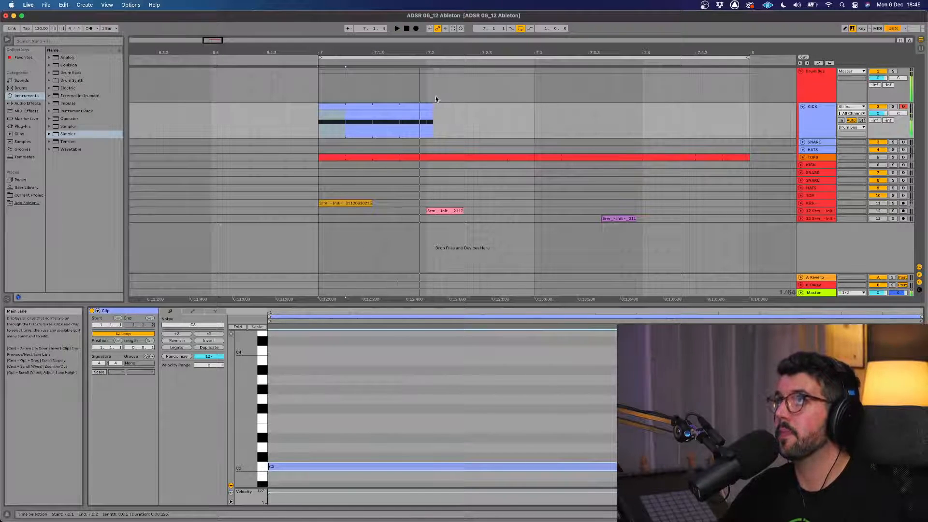
Shorten the kick MIDI clip to a sixteenth note and place a copy of it on beat 7.2
drag(428, 106, 448, 110)
key(super+z)
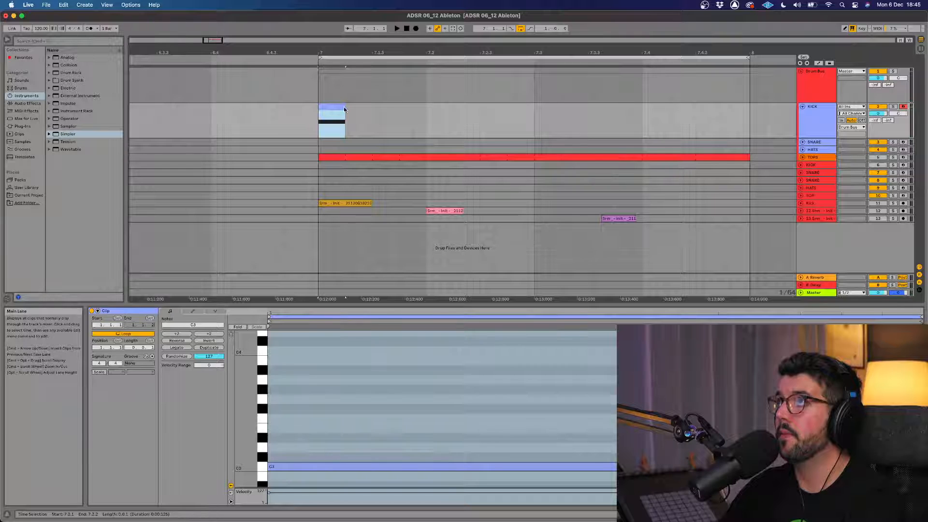
drag(344, 109, 441, 108)
Duplicate the first two beats of kick clips to fill the rest of bar 7, and play the pattern
drag(532, 115, 324, 114)
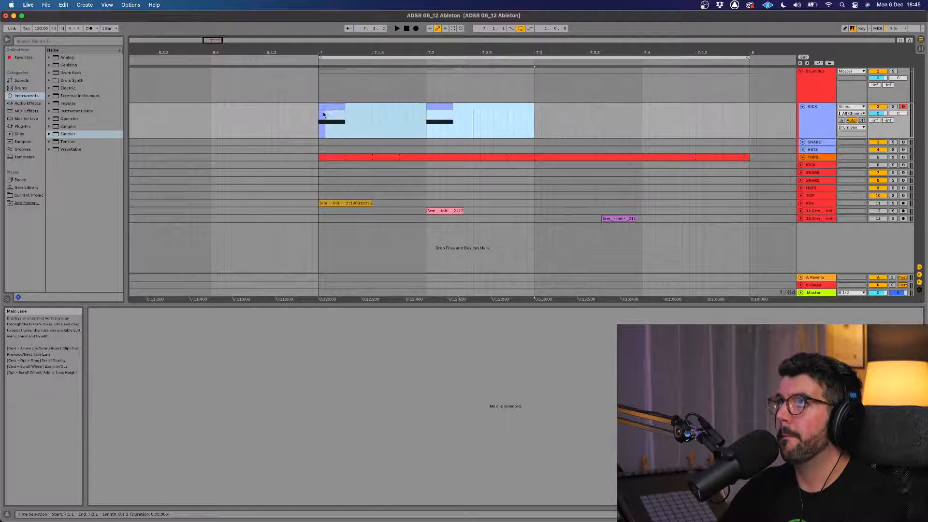
key(super+d)
key(space)
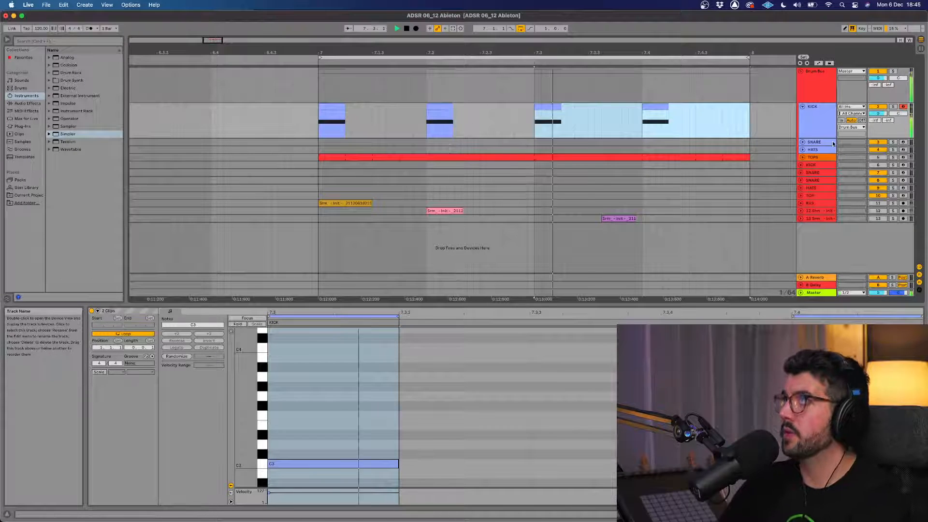
Unfold the SNARE track, copy the four kick clips onto it starting at beat 7.2, and play the loop
click(814, 143)
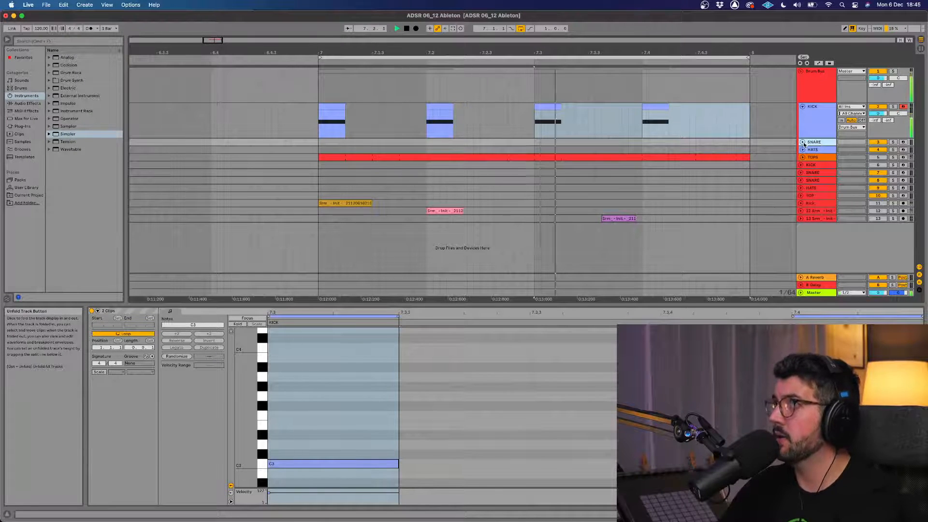
click(803, 143)
click(686, 117)
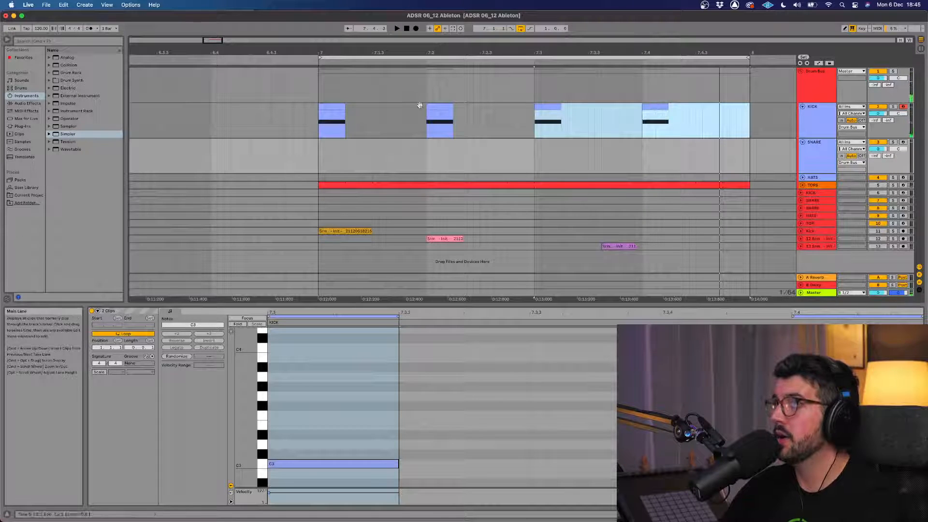
shift+click(345, 106)
drag(336, 107, 441, 156)
click(317, 86)
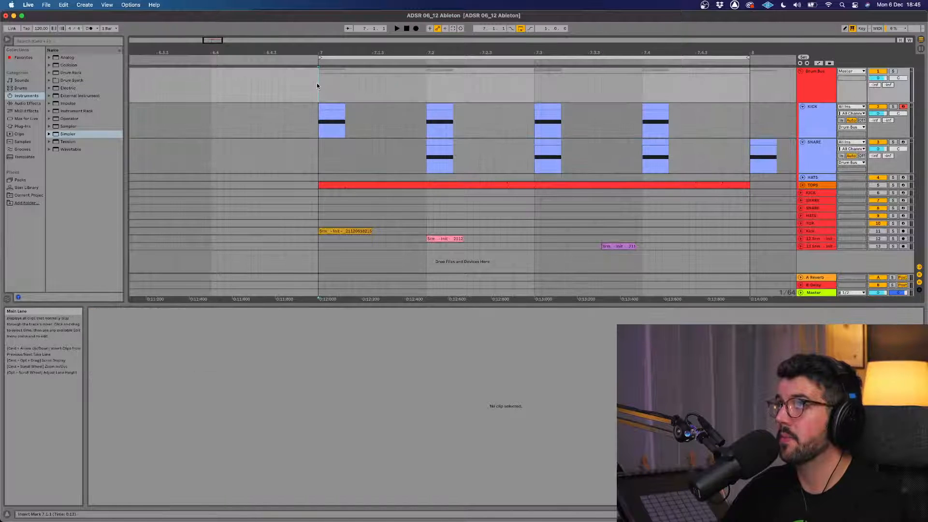
key(space)
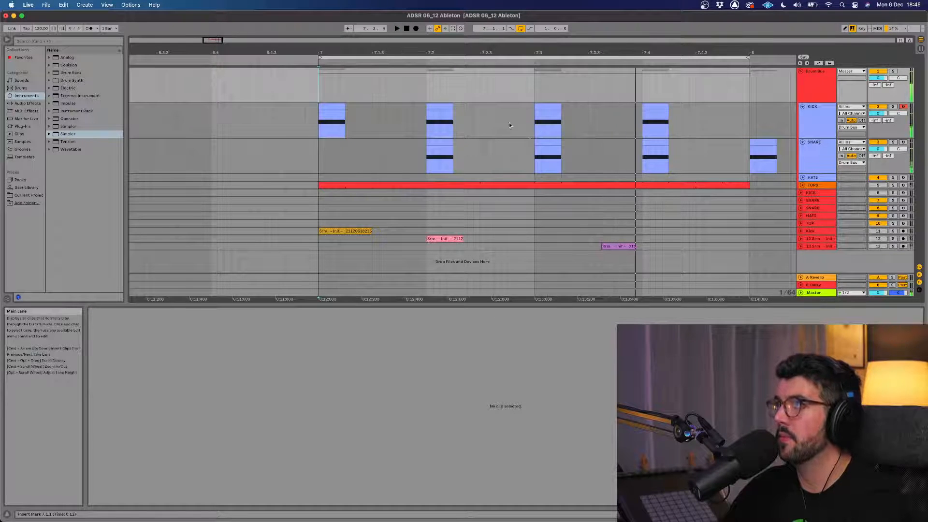
Delete the SNARE clips on beat 7.3 and at the start of bar 8
click(544, 142)
key(Delete)
click(763, 142)
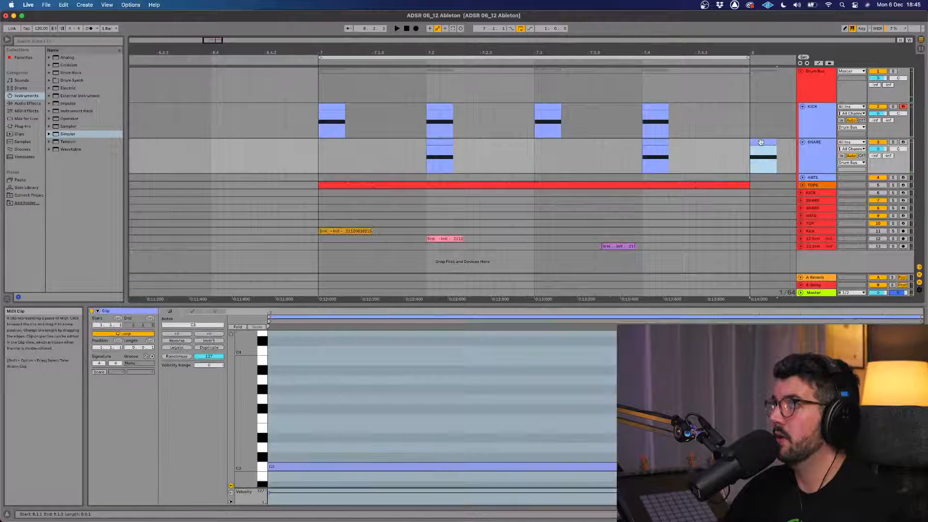
key(Delete)
Unfold and arm the HATS track and copy the first kick clip onto it as thirty-second-note clips at 7 and 7.1.2
click(815, 156)
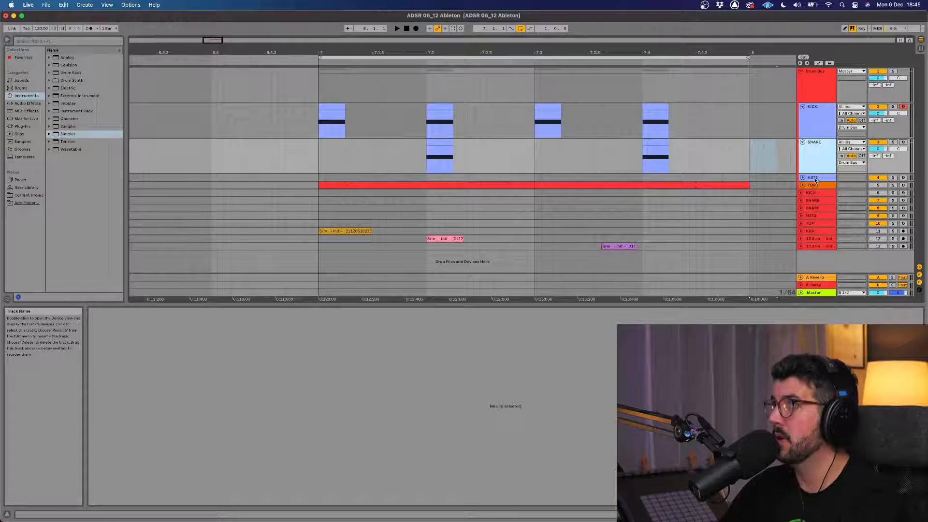
click(815, 179)
click(803, 177)
click(903, 177)
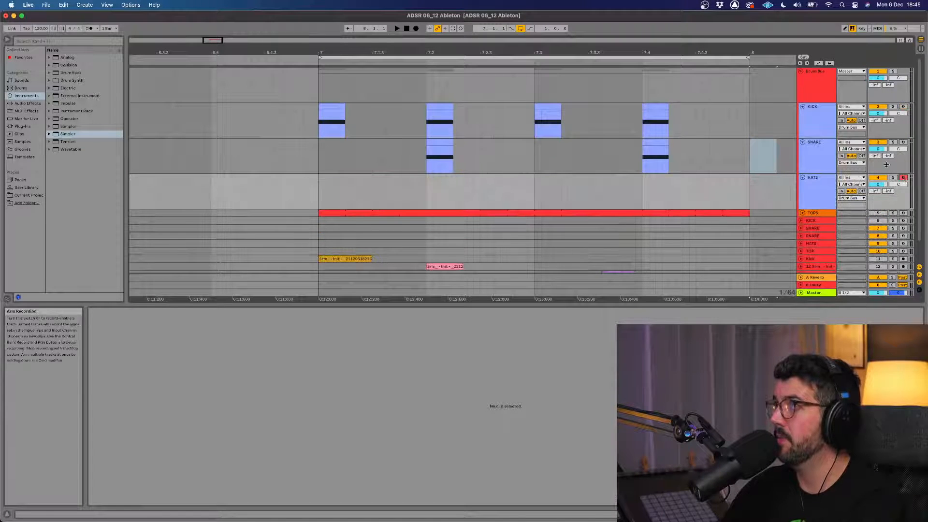
drag(326, 107, 354, 178)
click(319, 98)
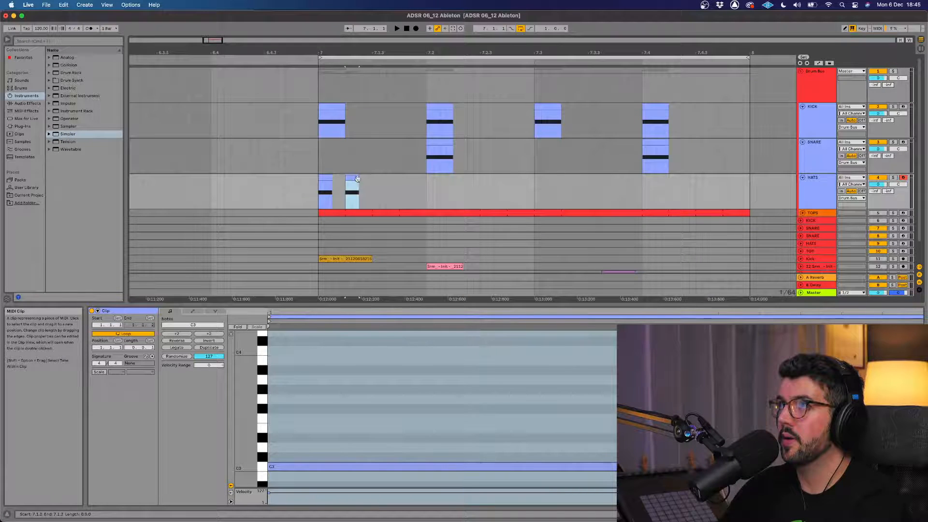
Duplicate the hat clips so one falls on every sixteenth note of beats 7.1 and 7.2, and play the pattern
key(shift+Left)
key(shift+Left)
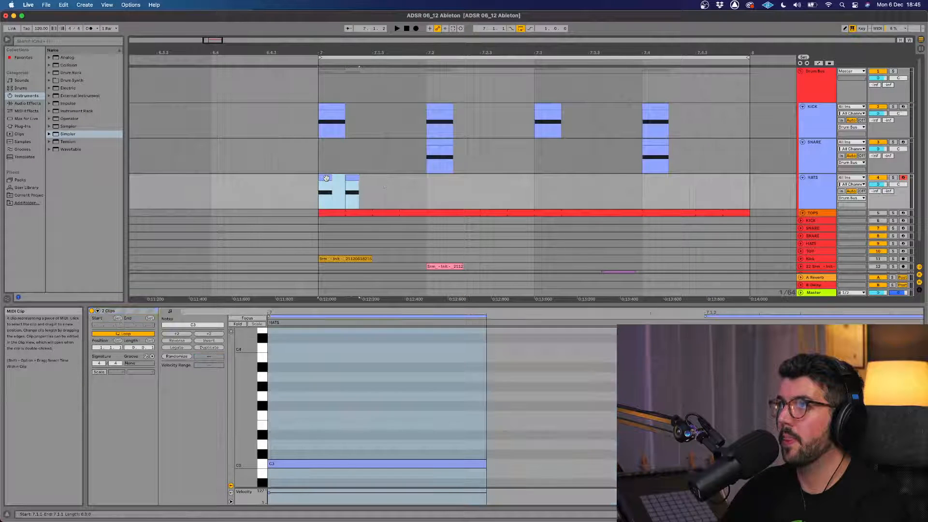
key(super+d)
drag(365, 179, 377, 180)
shift+click(321, 176)
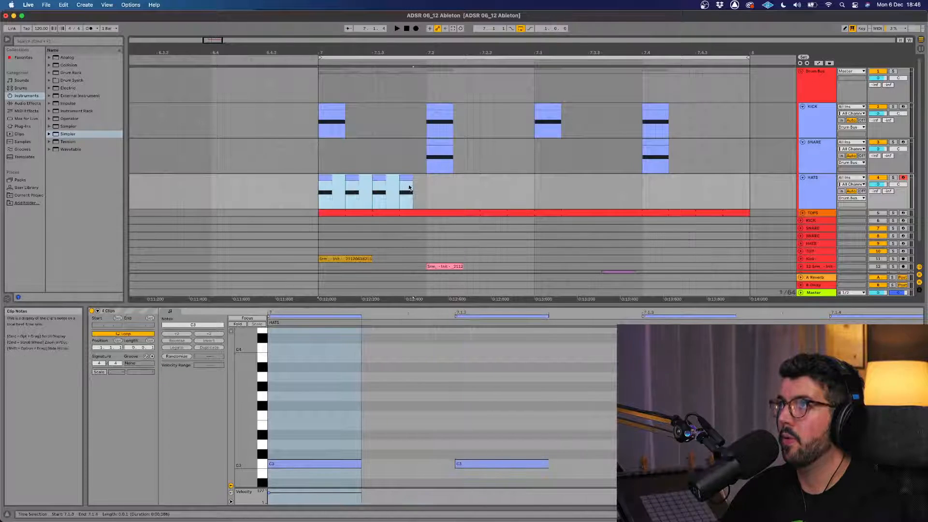
key(super+d)
drag(422, 180, 435, 181)
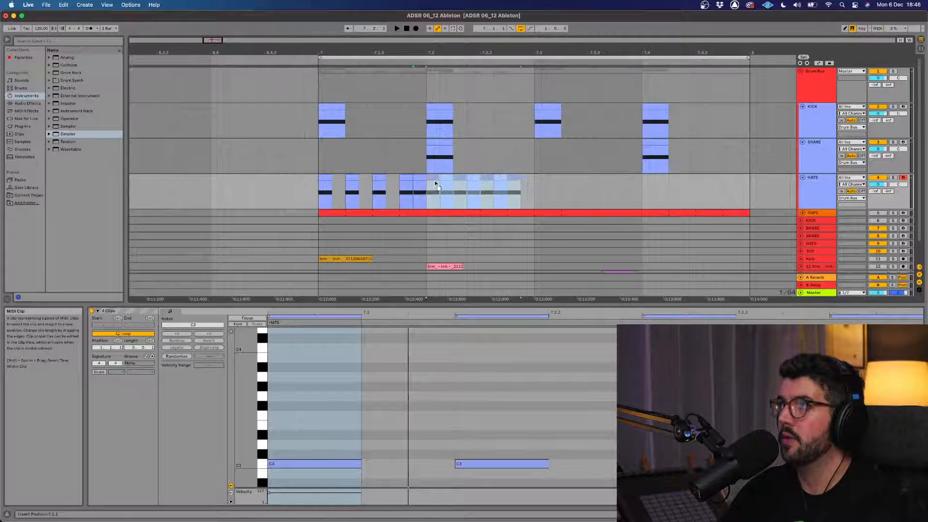
key(space)
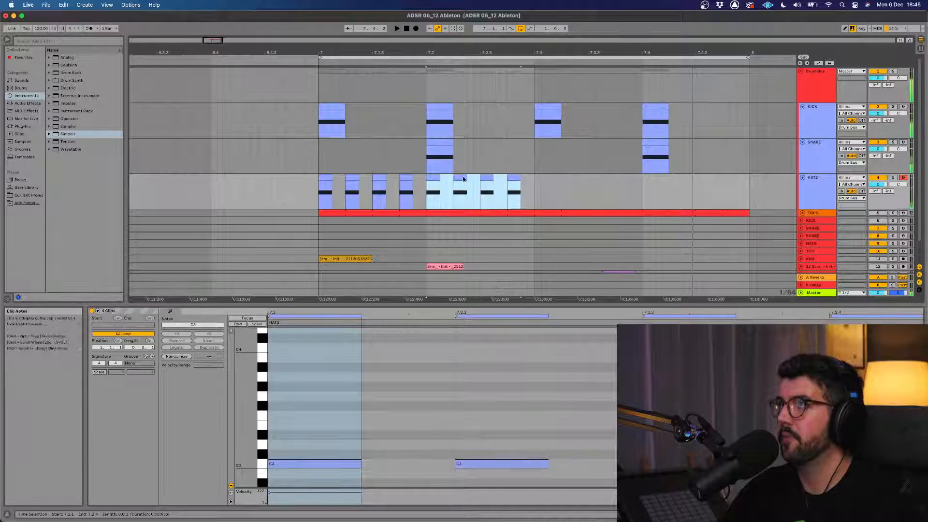
Duplicate the first two beats of hat clips, align the copy to beat 7.3 to fill the bar, and play it
shift+click(338, 181)
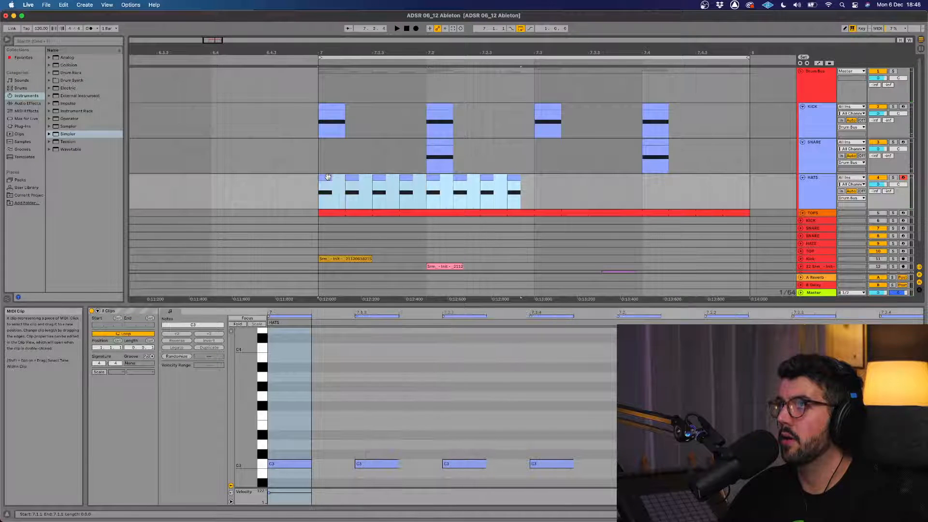
key(super+d)
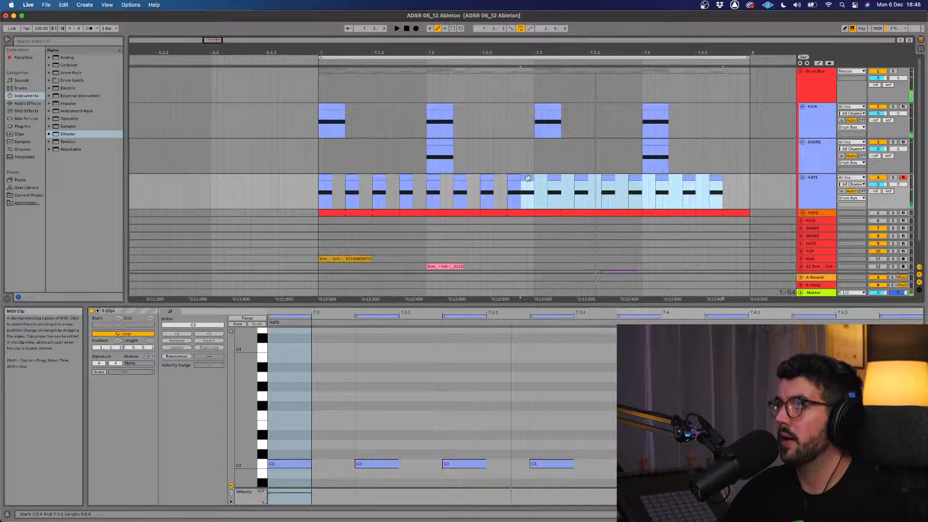
drag(529, 179, 540, 179)
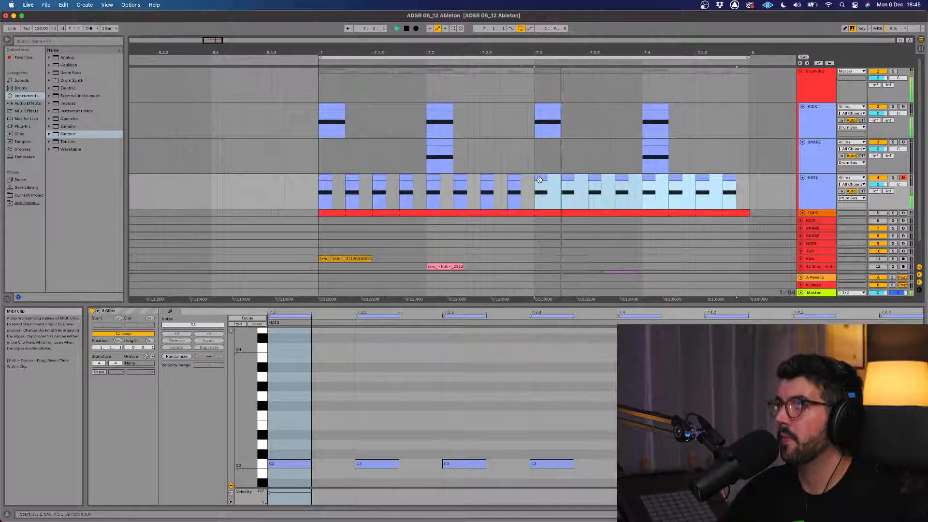
key(space)
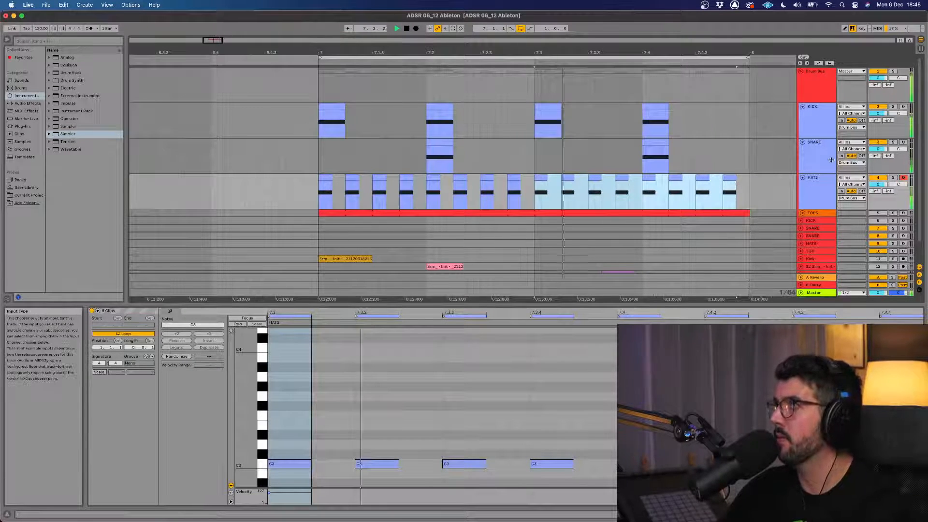
Open the SNARE track's Simpler and lower the HATS track volume to about -3.8 dB
click(816, 154)
double_click(817, 154)
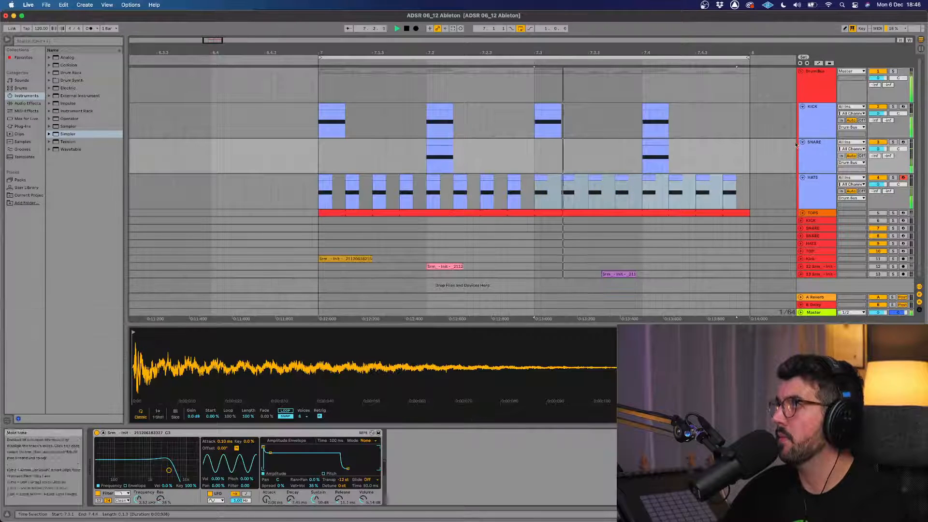
drag(878, 184, 878, 199)
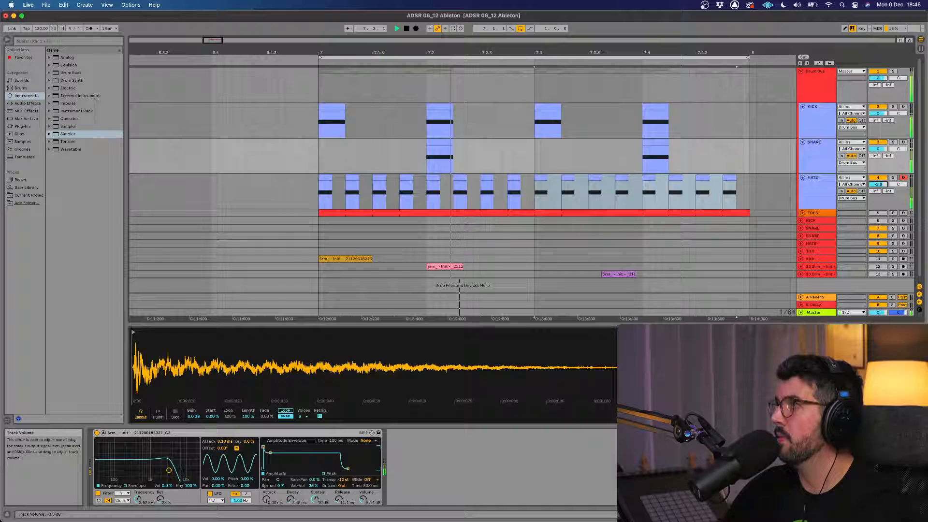
Solo the SNARE track and sweep its Simpler low-pass cutoff down and back up to about 5 kHz while listening
click(809, 165)
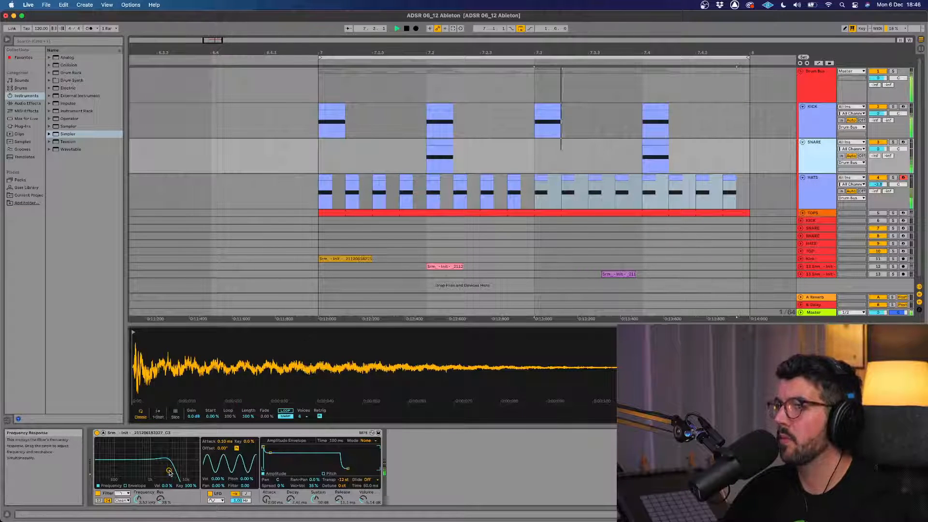
mouse_move(169, 470)
mouse_down()
mouse_move(145, 466)
mouse_move(159, 468)
mouse_up()
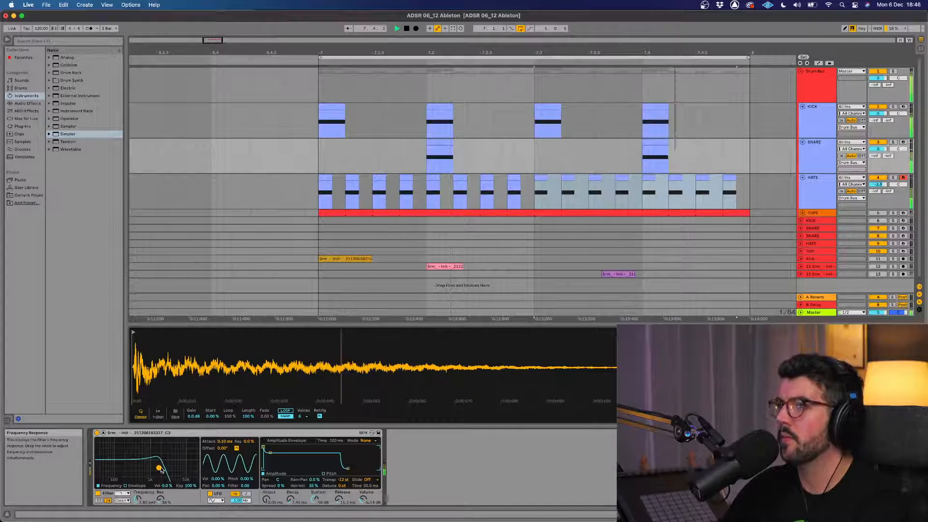
click(894, 142)
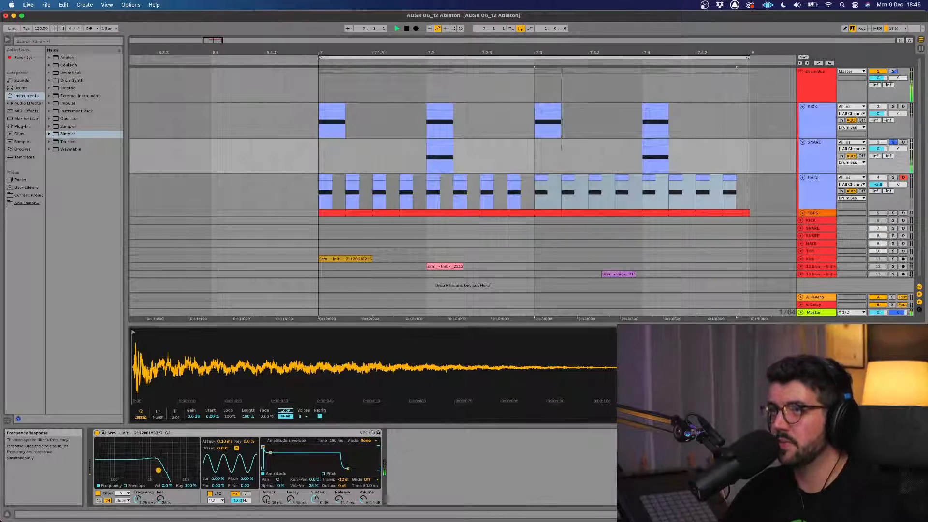
drag(159, 468, 173, 471)
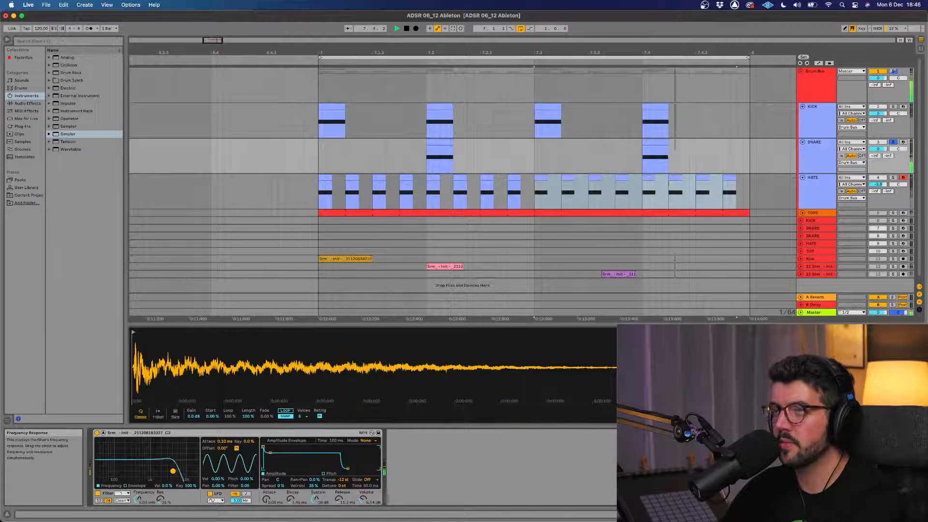
Try the notch and high-pass filter types in the snare's Simpler, adjusting cutoff and resonance for each
click(123, 494)
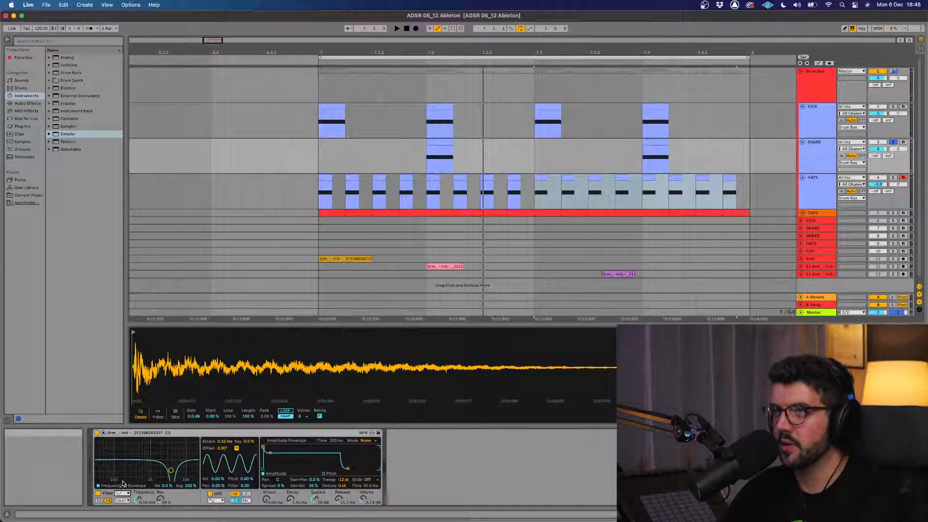
click(123, 487)
mouse_move(172, 473)
mouse_down()
mouse_move(124, 468)
mouse_move(173, 467)
mouse_up()
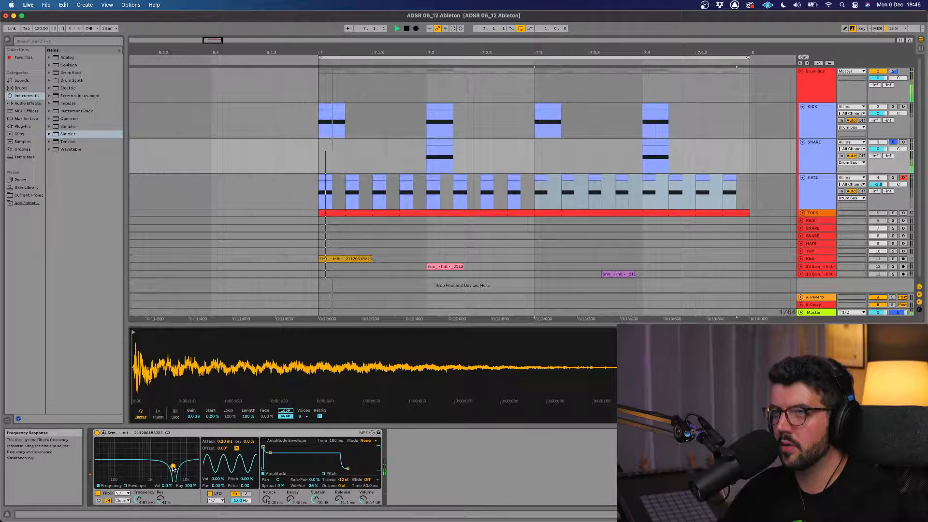
click(122, 493)
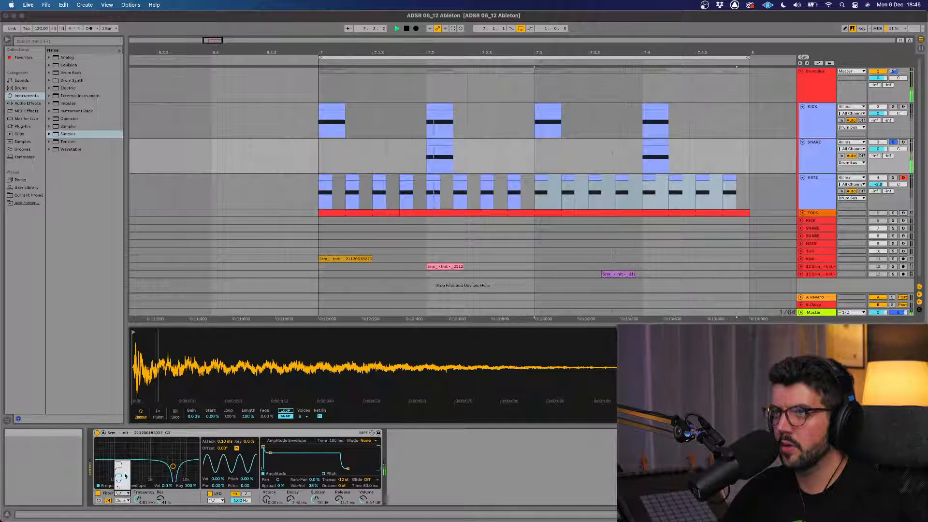
click(125, 476)
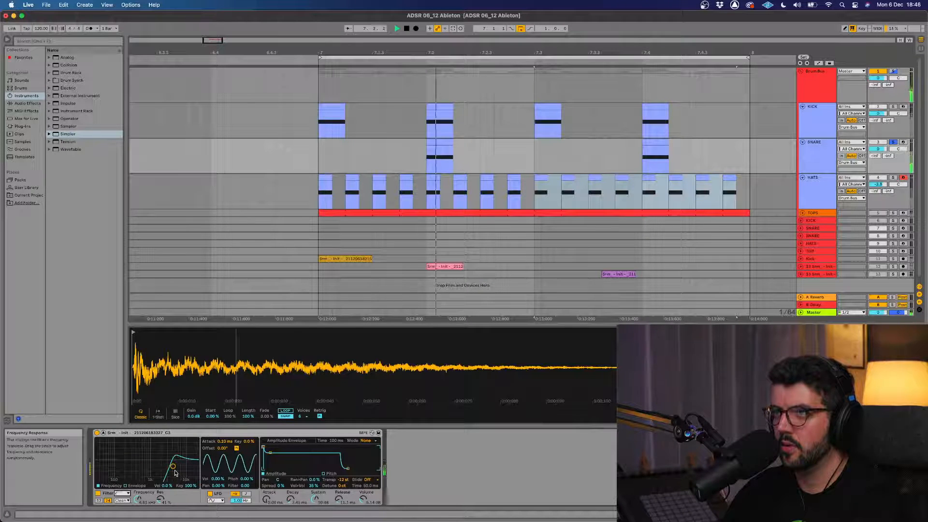
drag(172, 467, 130, 477)
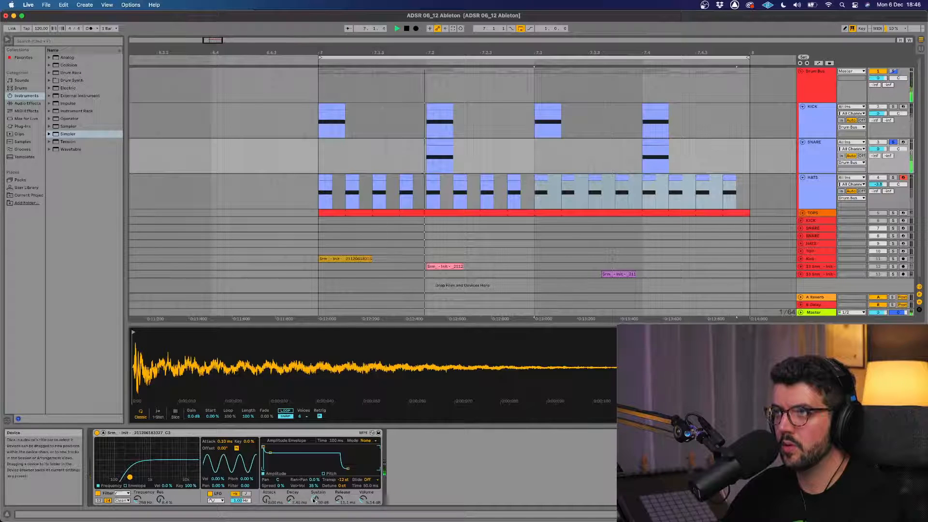
Lengthen the snare's amplitude decay to about 30 ms and return its filter to low-pass with a cutoff slightly above 1 kHz
drag(314, 500, 290, 498)
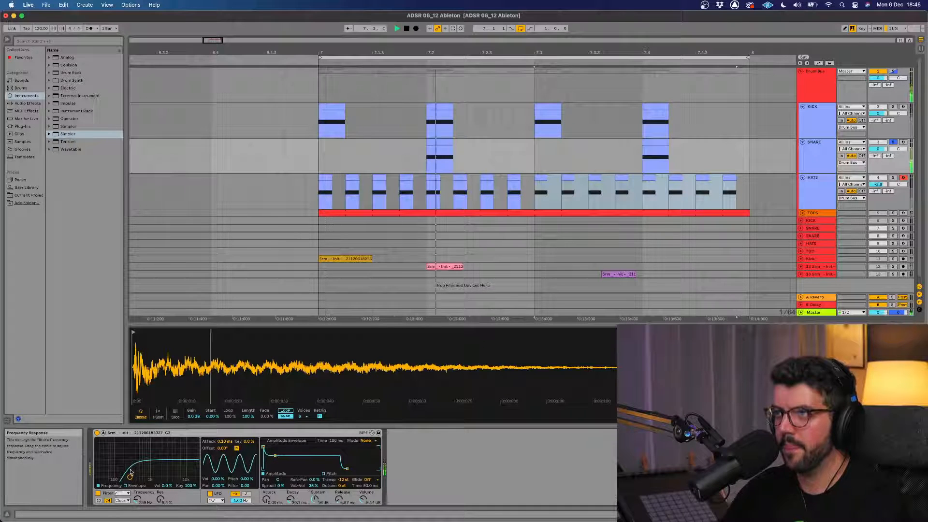
click(124, 493)
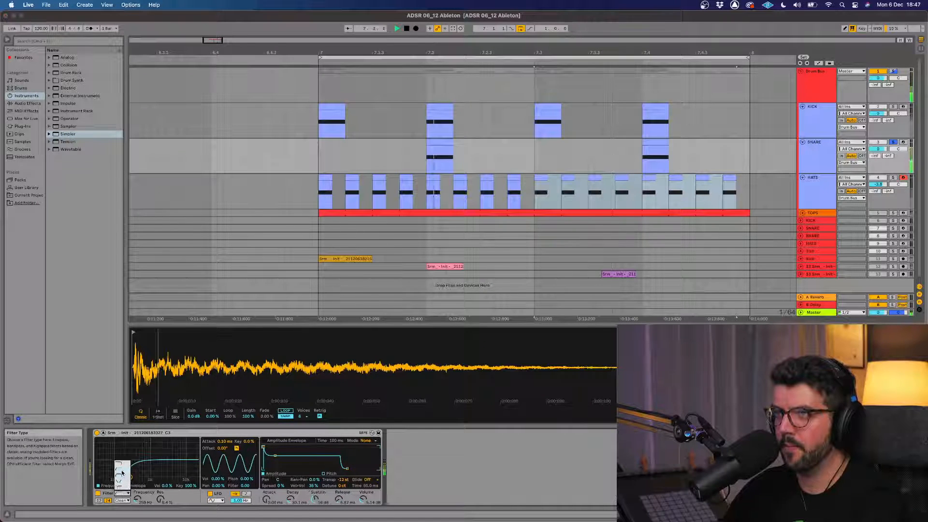
click(121, 465)
drag(129, 477, 153, 470)
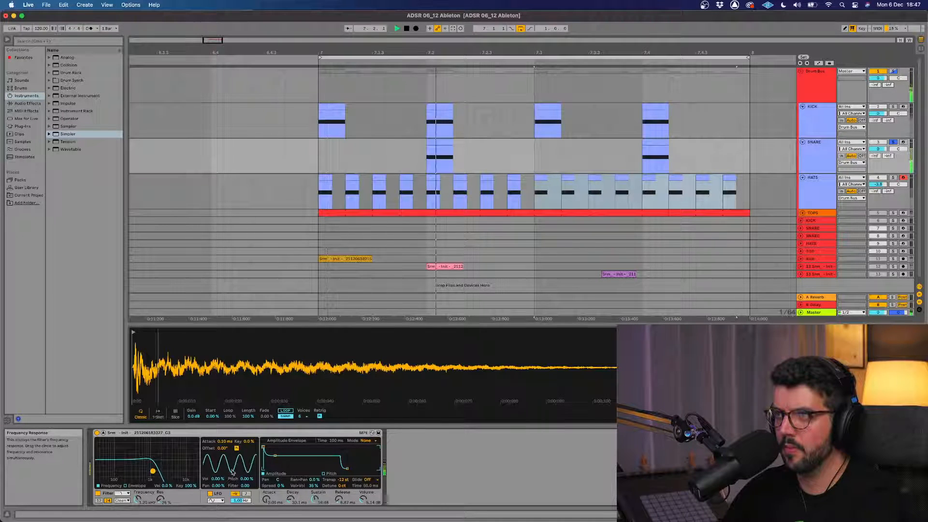
Transpose the snare sample to -21 st and set its low-pass cutoff to about 1 kHz with raised resonance
double_click(345, 481)
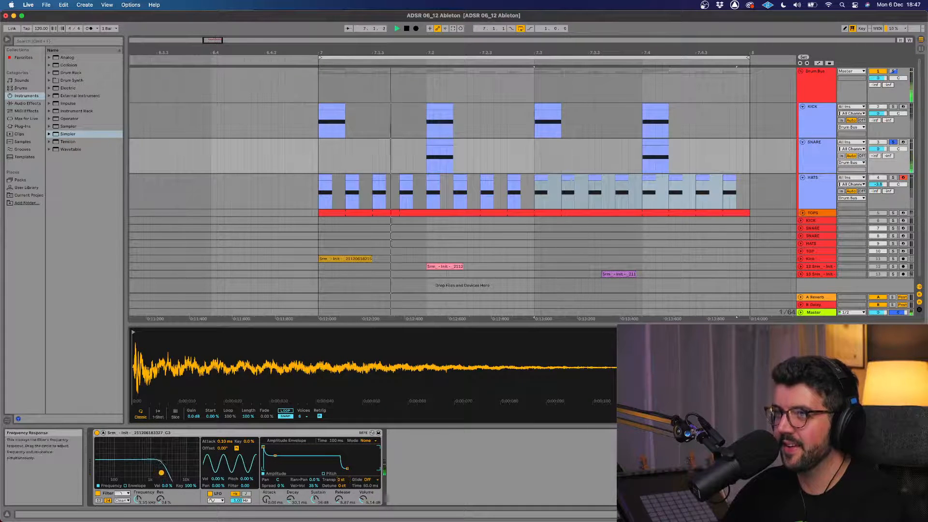
drag(162, 473, 165, 474)
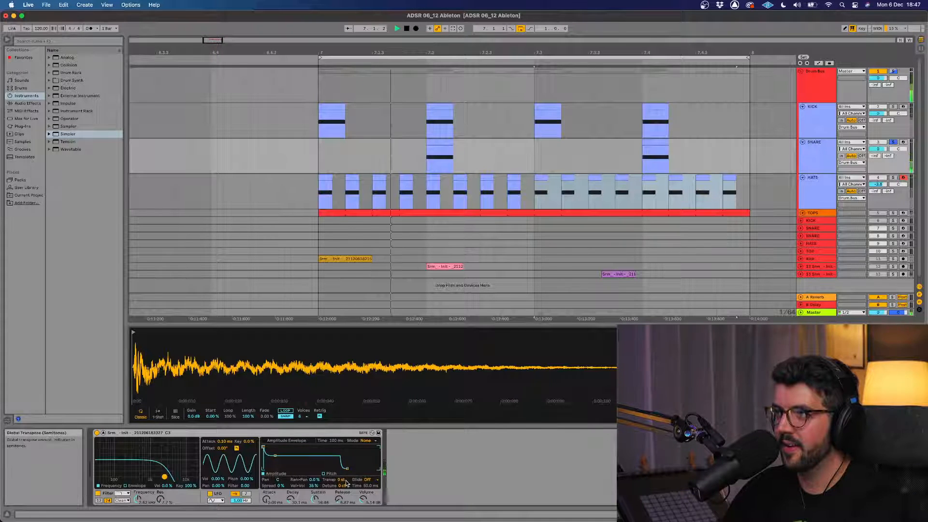
drag(342, 480, 342, 481)
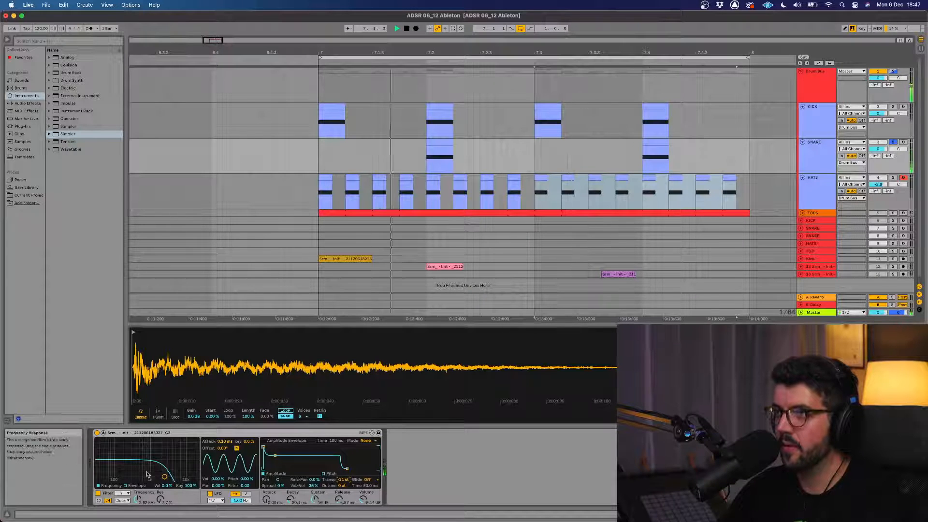
mouse_move(165, 477)
mouse_down()
mouse_move(134, 470)
mouse_move(162, 475)
mouse_up()
drag(156, 474, 150, 467)
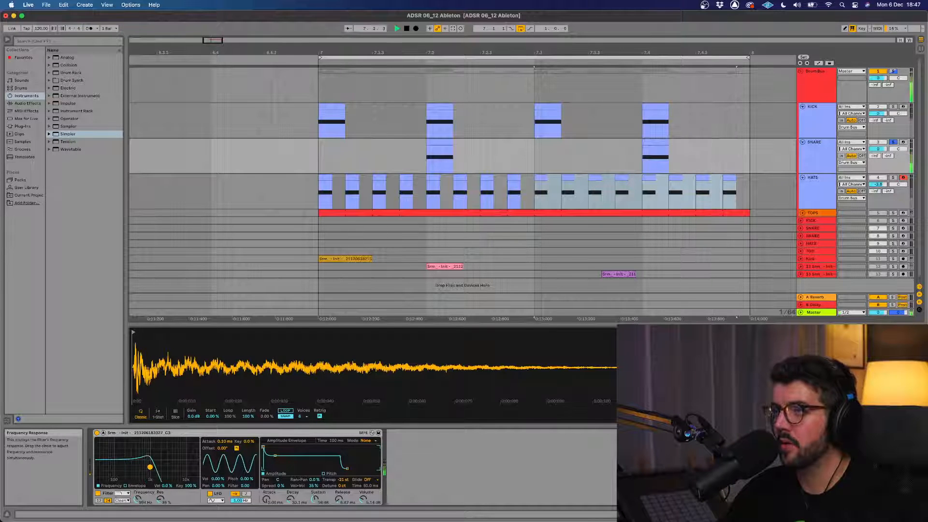
Switch the snare's Simpler filter to band-pass with a cutoff of about 730 Hz and 0% resonance
click(128, 494)
click(120, 476)
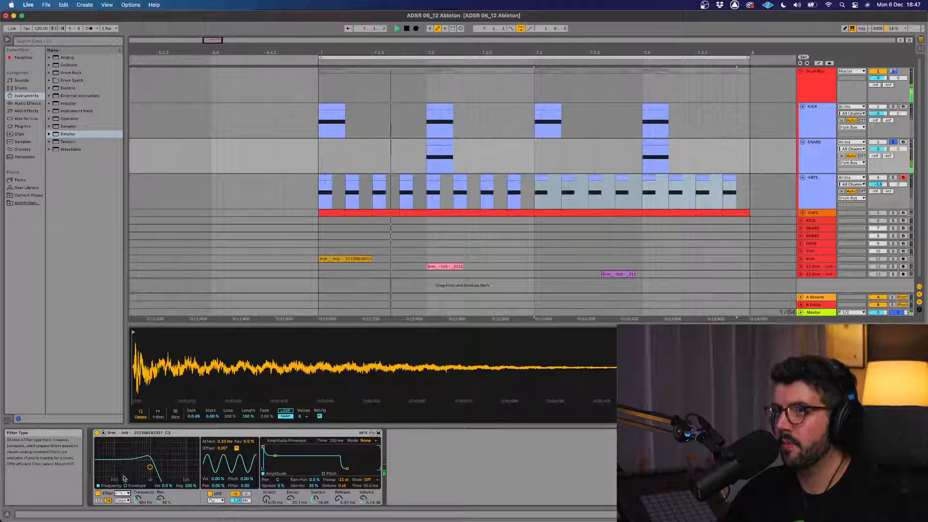
drag(149, 472, 147, 467)
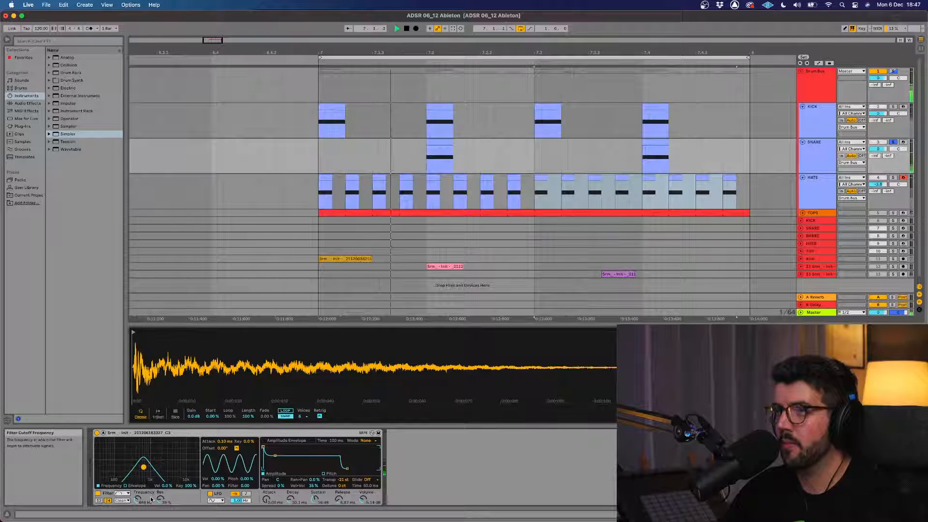
drag(161, 500, 139, 497)
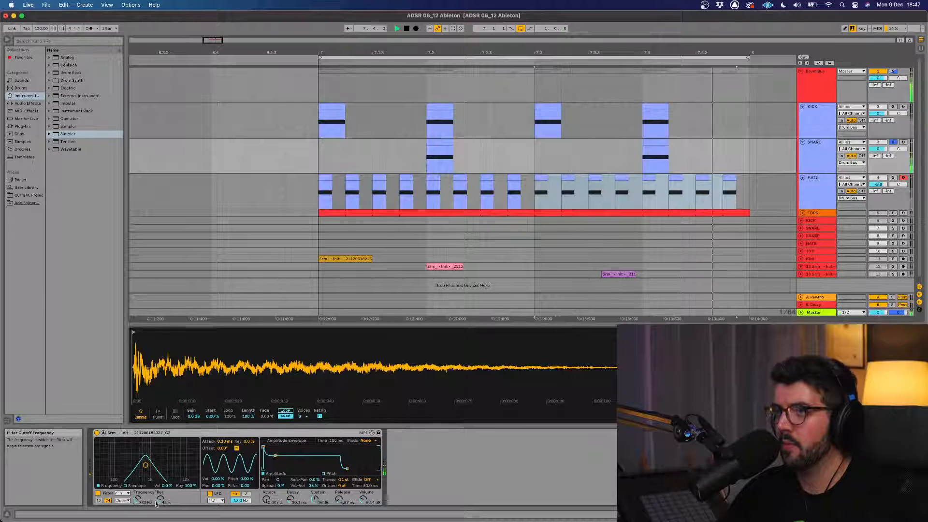
click(99, 500)
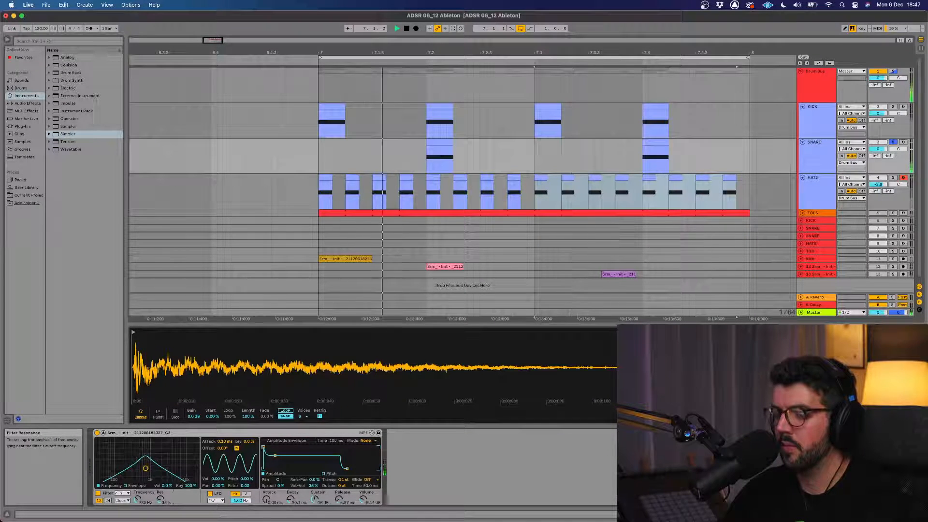
drag(160, 500, 160, 518)
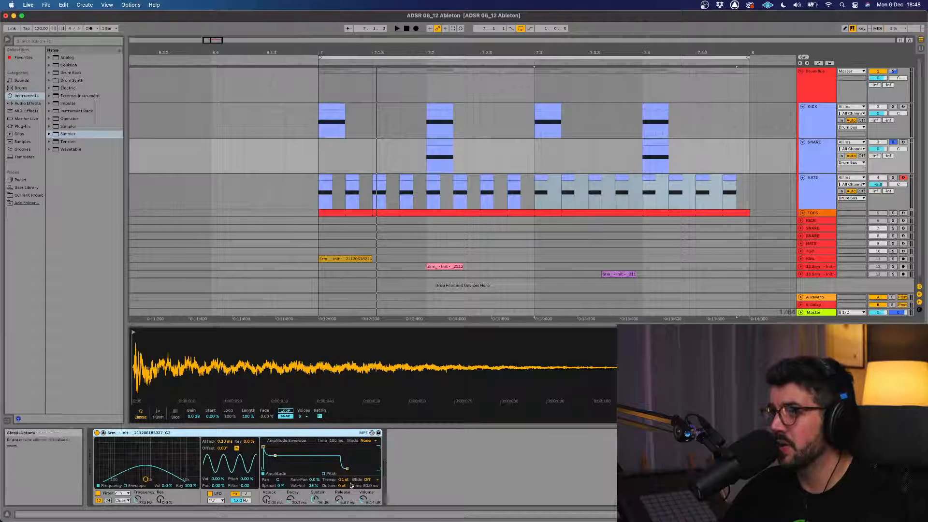
Try a negative pitch envelope amount on the snare during playback and return it to 0 st
click(324, 473)
key(space)
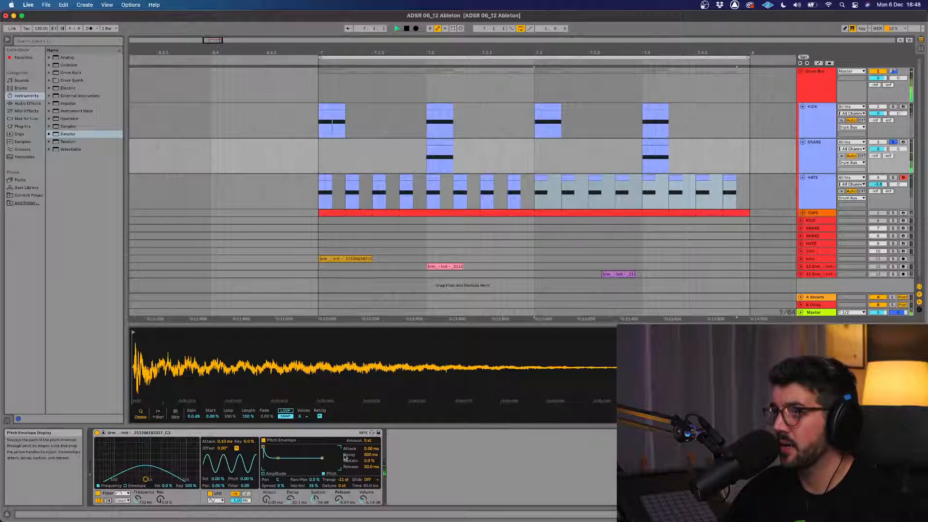
drag(369, 440, 370, 486)
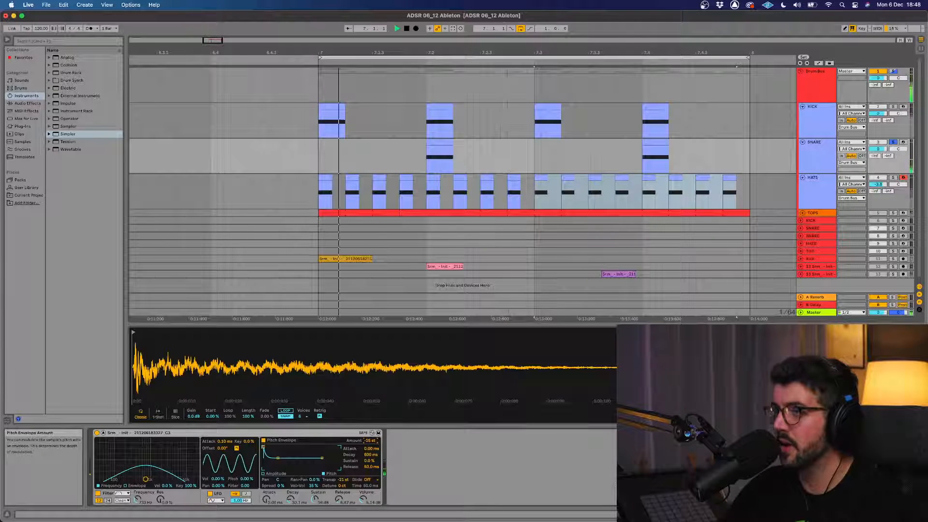
drag(370, 441, 371, 425)
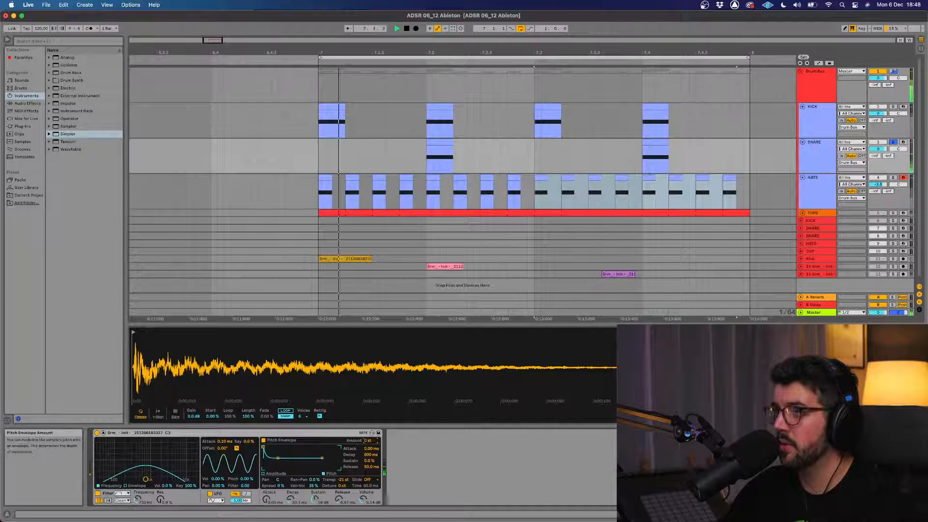
click(269, 475)
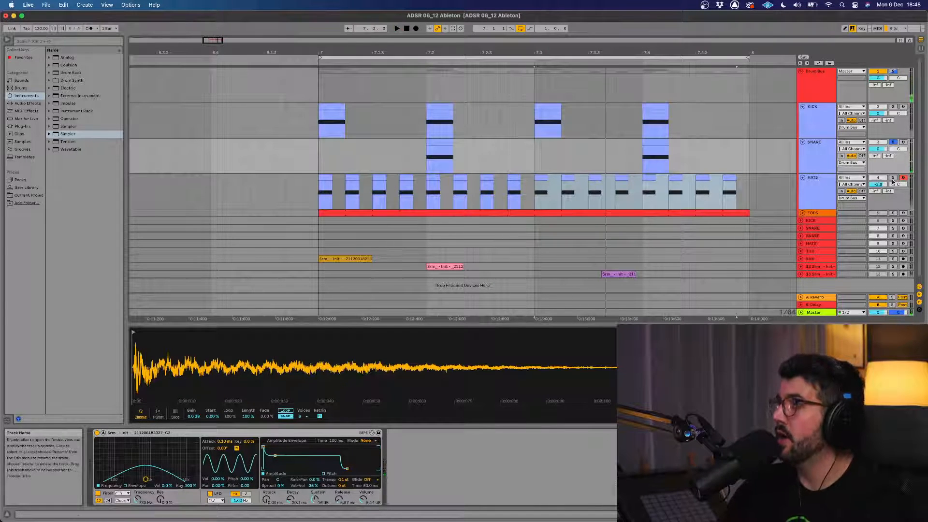
Disarm recording on the HATS track and bring up the Drum Bus group's device chain
click(816, 111)
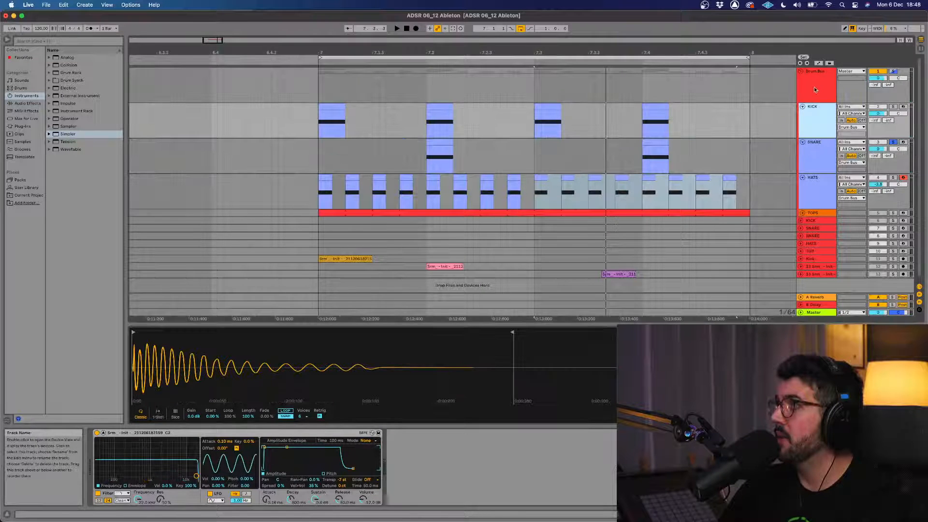
click(816, 90)
key(space)
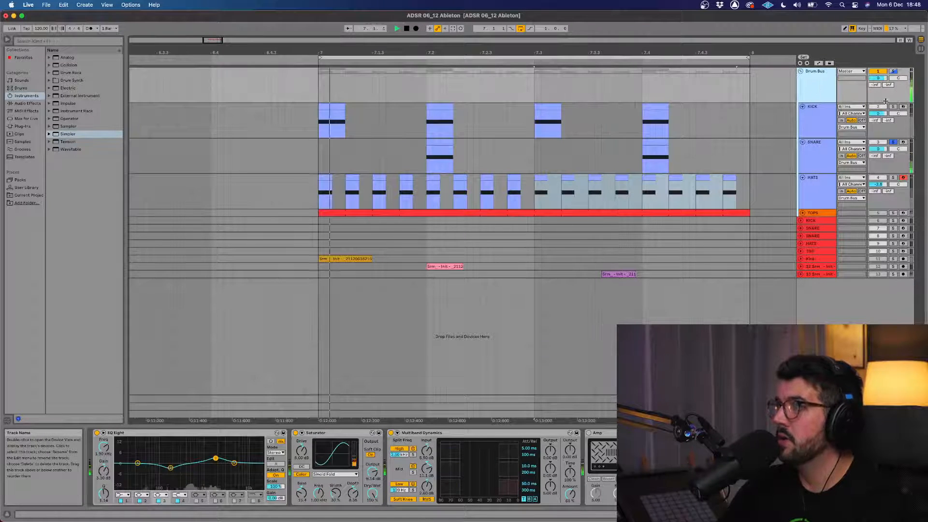
key(space)
click(903, 177)
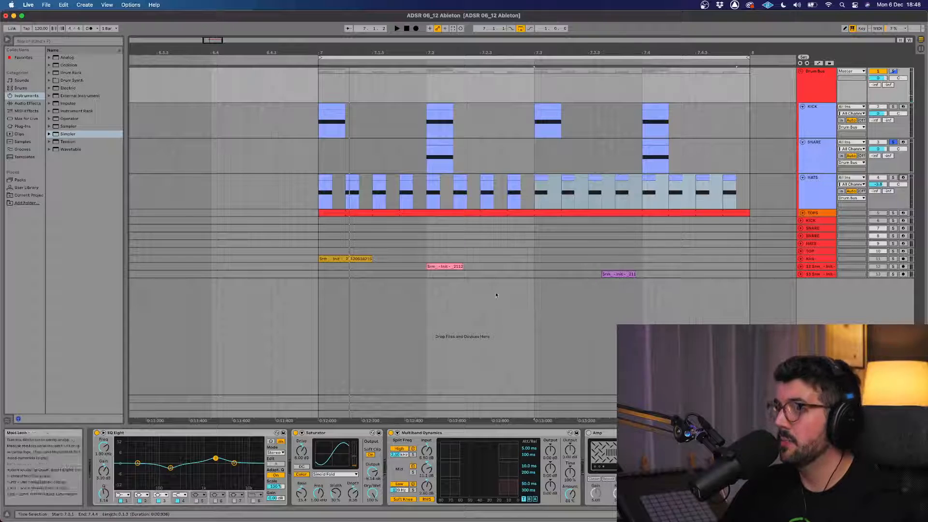
Review the Drum Bus effects chain from Saturator and Multiband Dynamics through to Amp and Drum Buss
click(329, 434)
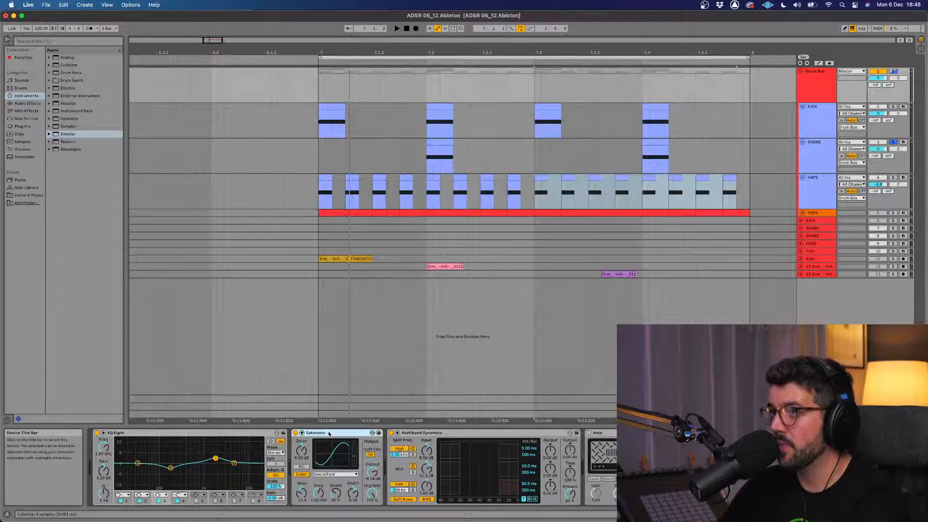
click(462, 433)
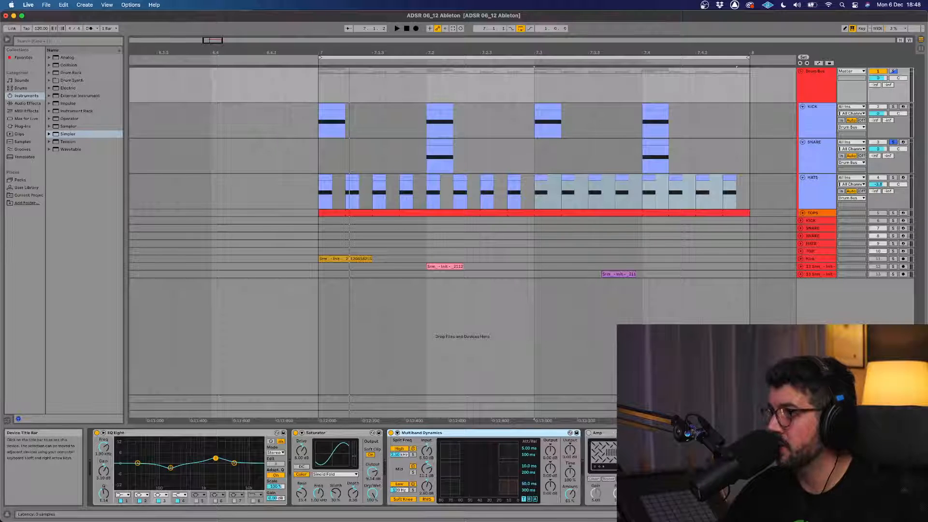
click(745, 432)
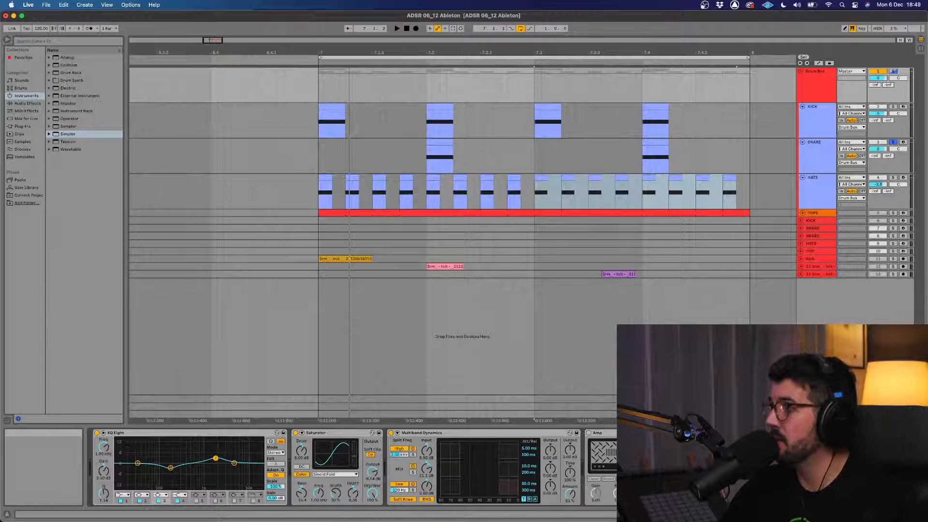
drag(865, 514, 876, 514)
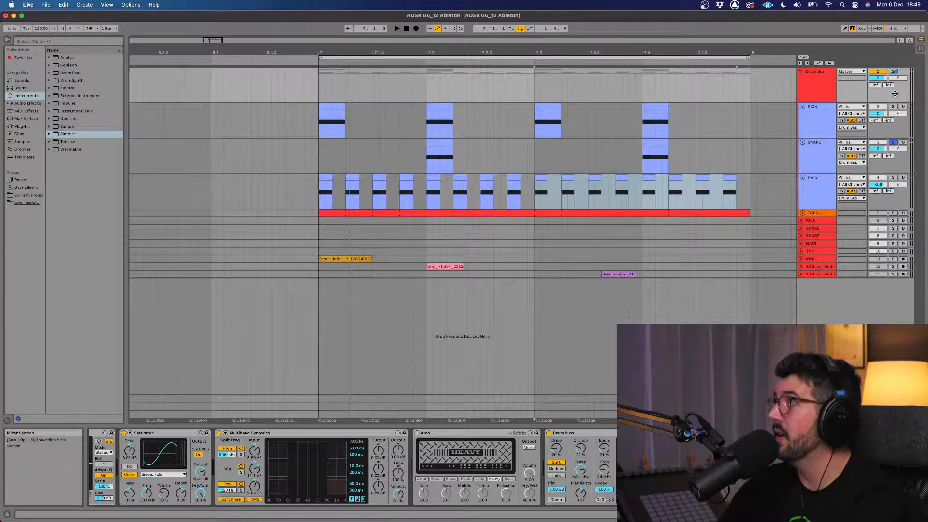
Play the loop with the whole Drum Bus soloed instead of only the SNARE track
click(817, 80)
key(space)
click(894, 71)
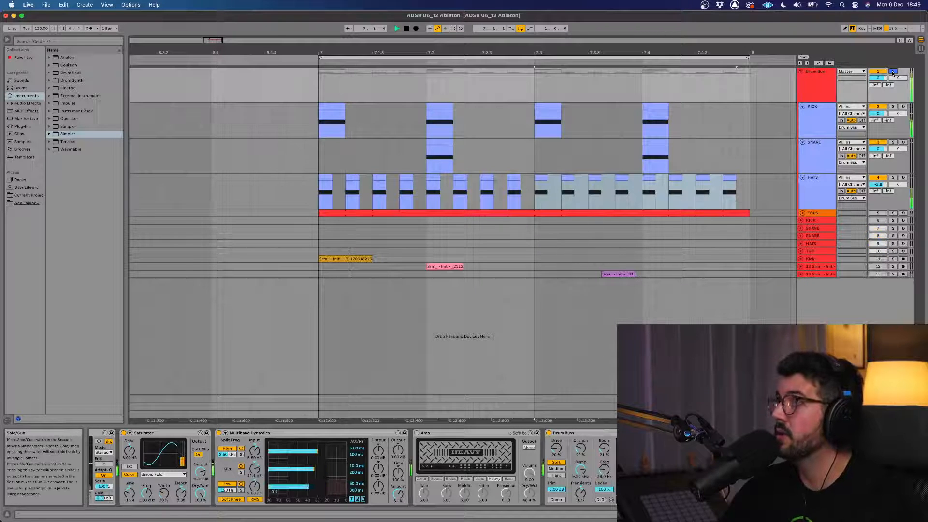
Raise the snare's Simpler volume and transpose its sample to -9 st while the full drum loop plays
click(809, 156)
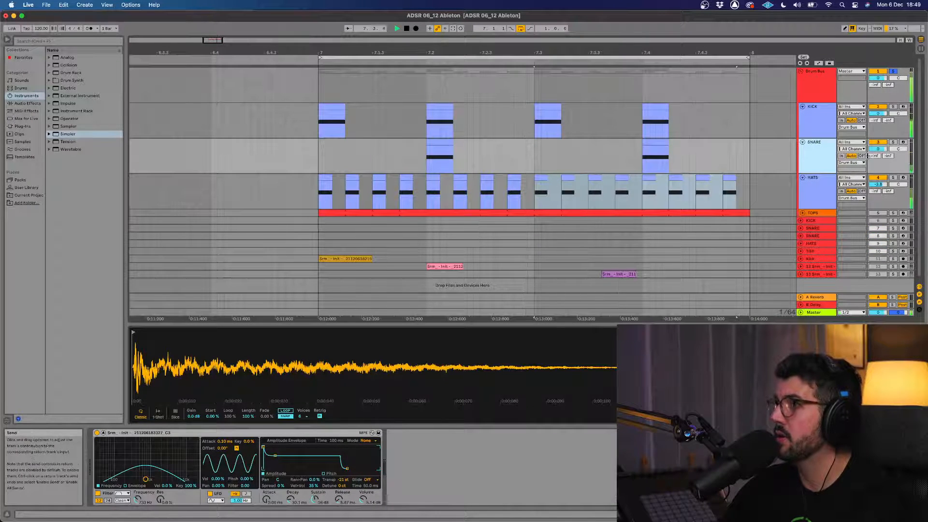
click(364, 501)
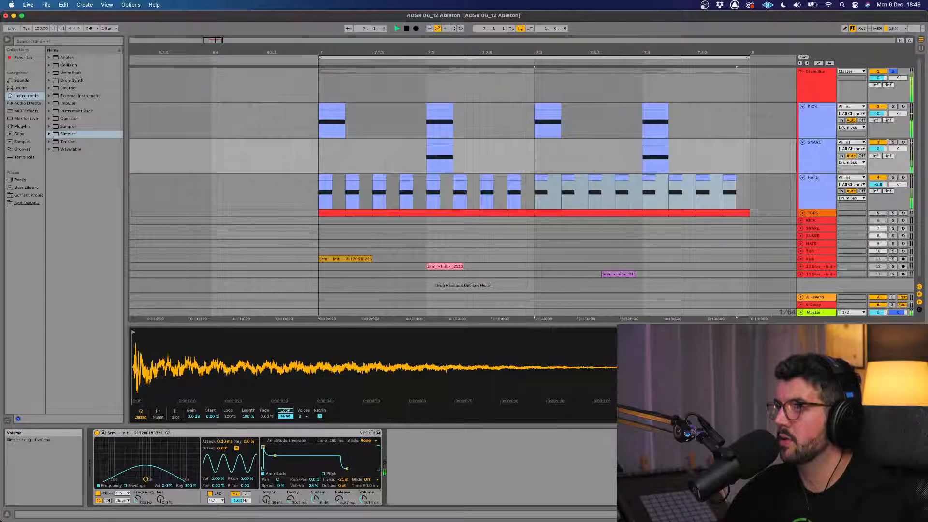
drag(363, 499, 364, 489)
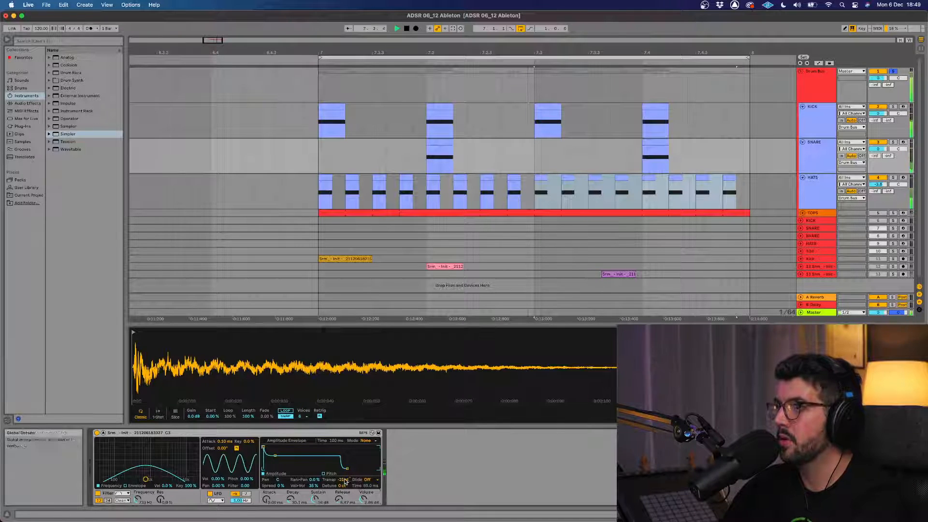
mouse_move(343, 480)
mouse_down()
mouse_move(344, 461)
mouse_move(343, 468)
mouse_up()
key(space)
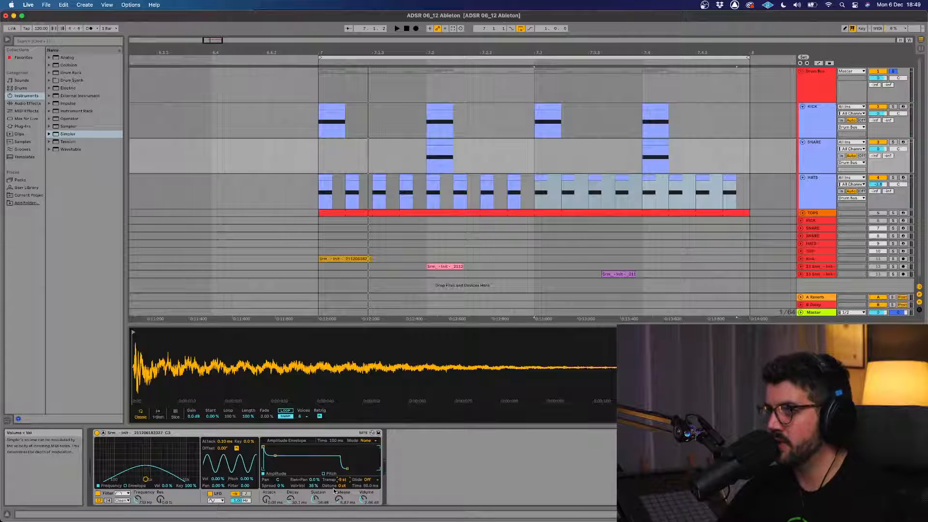
Shorten the snare's amplitude decay, set its sustain to about -13 dB and return its transposition to -21 st
drag(314, 498, 315, 501)
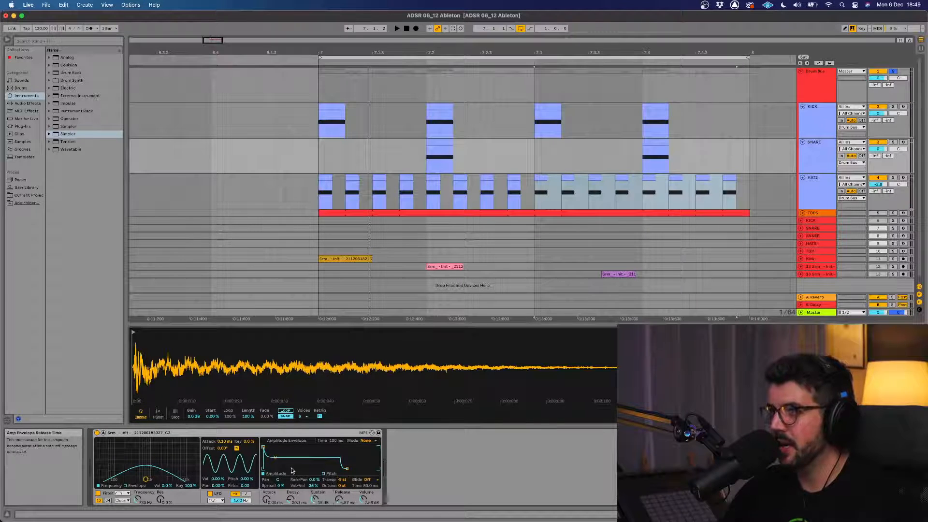
drag(275, 457, 272, 451)
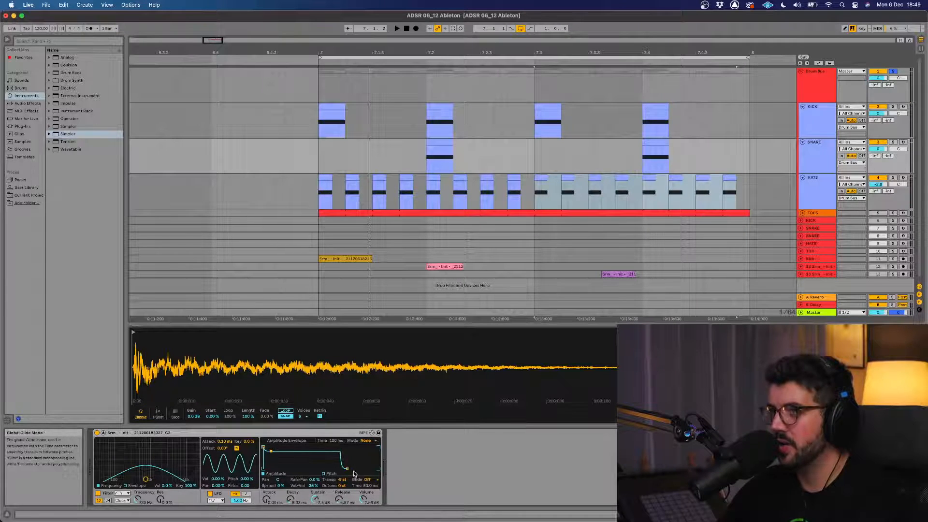
key(space)
drag(315, 499, 315, 504)
key(space)
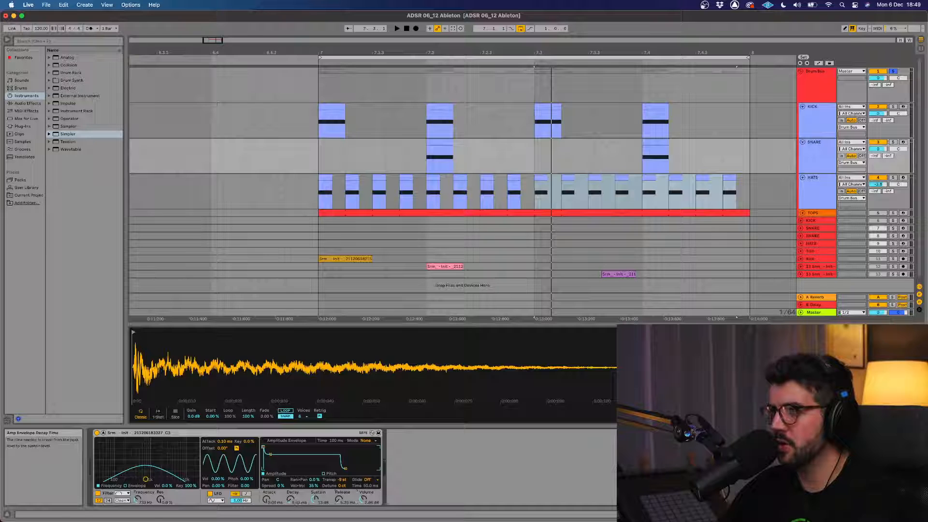
key(space)
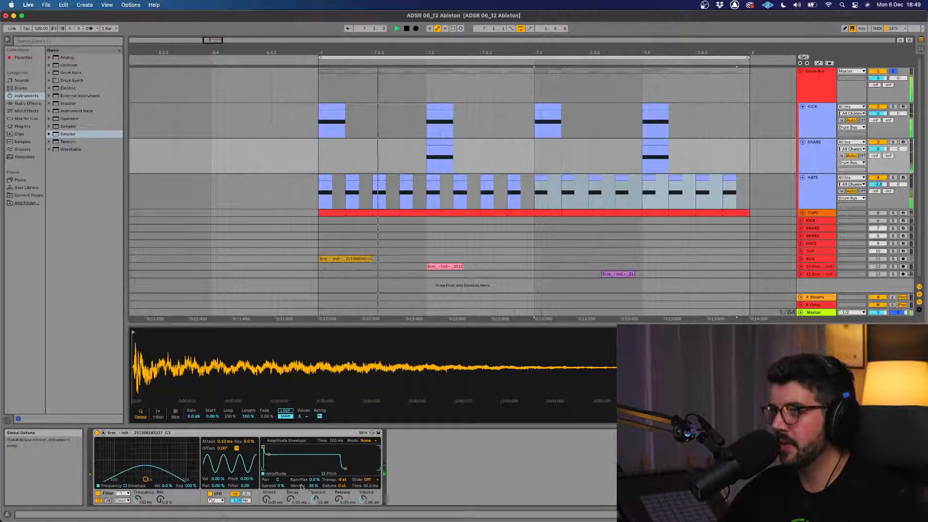
key(space)
drag(346, 481, 346, 489)
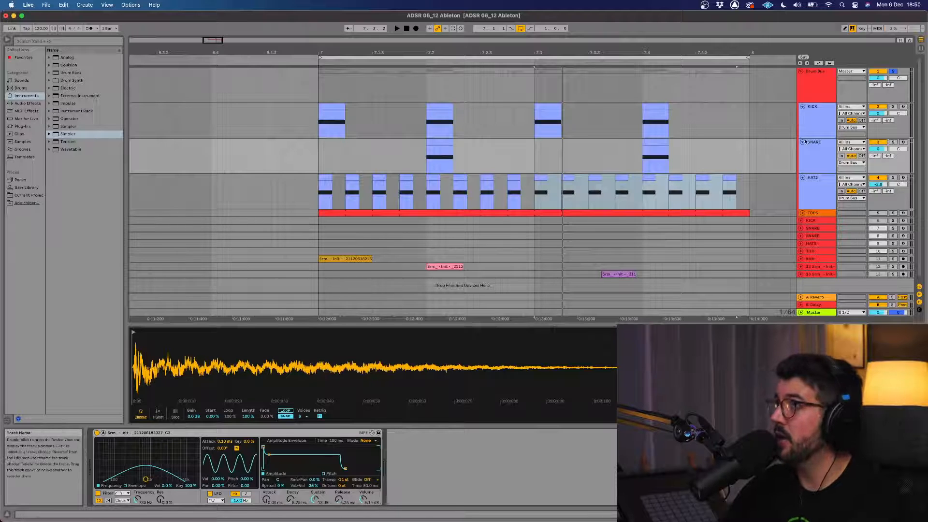
Unfold the TOPS track, solo it and duplicate it with its clip and devices
click(798, 116)
click(815, 120)
click(814, 159)
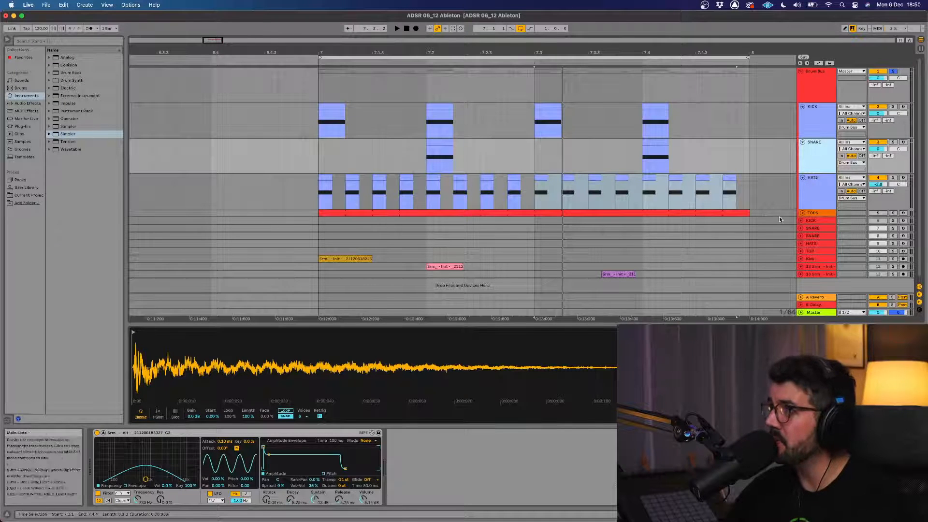
click(819, 212)
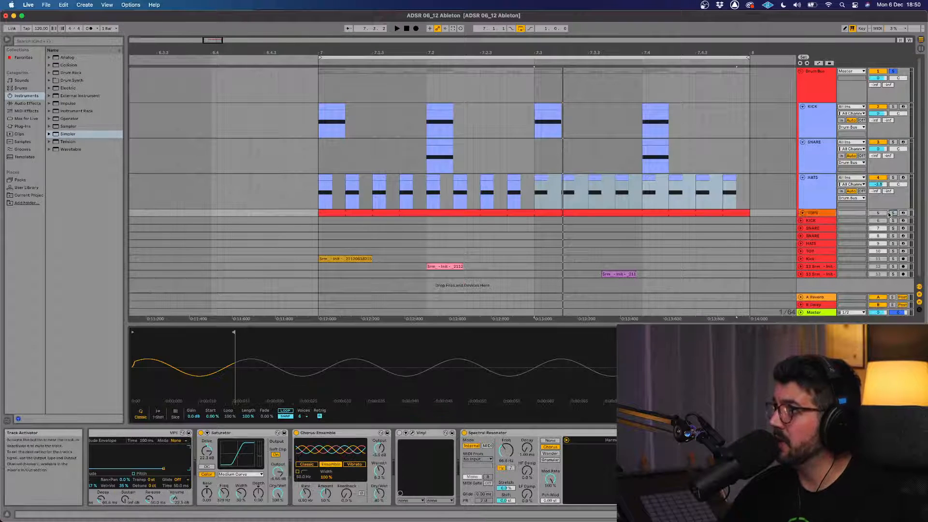
click(802, 213)
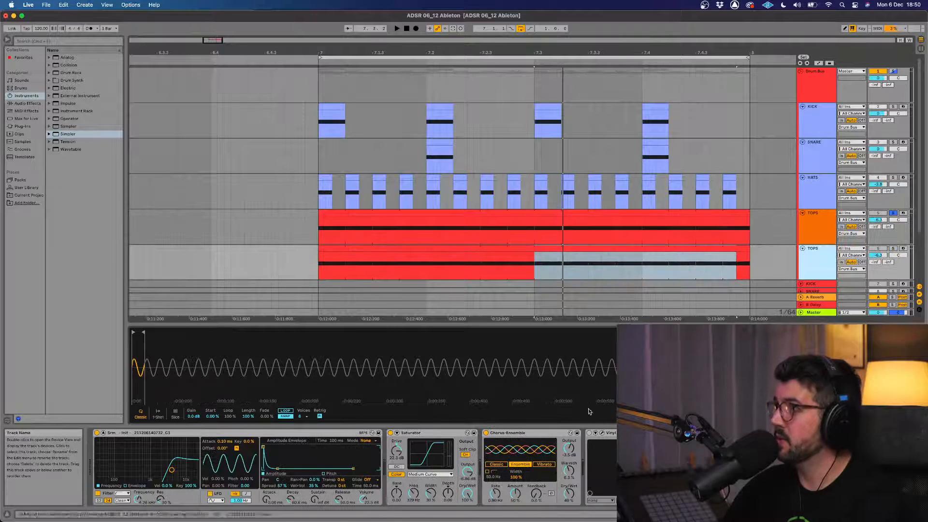
Delete Saturator, Chorus-Ensemble, Vinyl, Spectral Resonator and Echo from the duplicated TOPS track, keeping only its Simpler
click(341, 434)
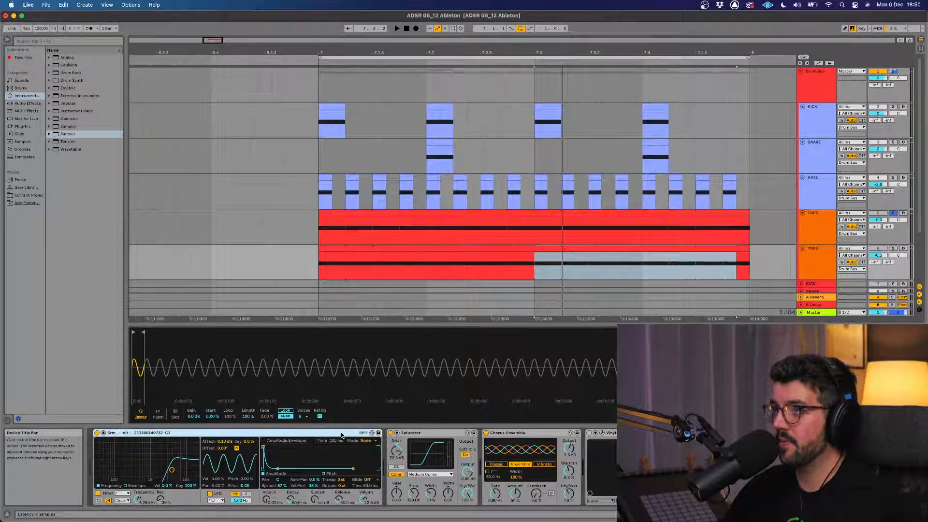
click(433, 434)
key(Delete)
key(Delete)
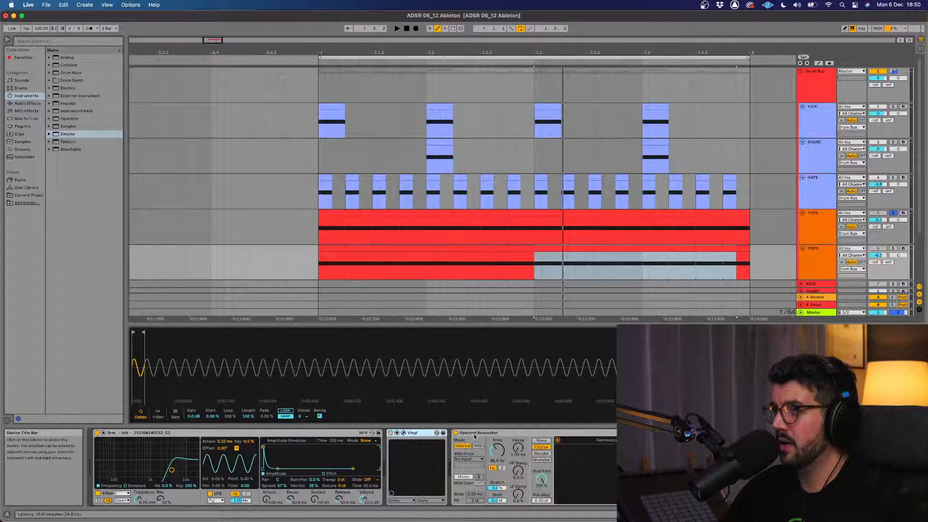
key(Delete)
key(Delete)
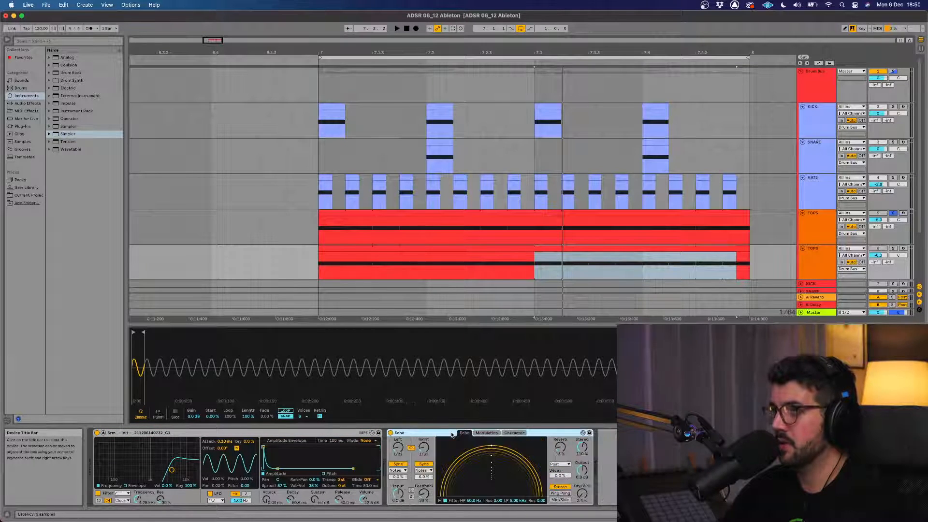
key(Delete)
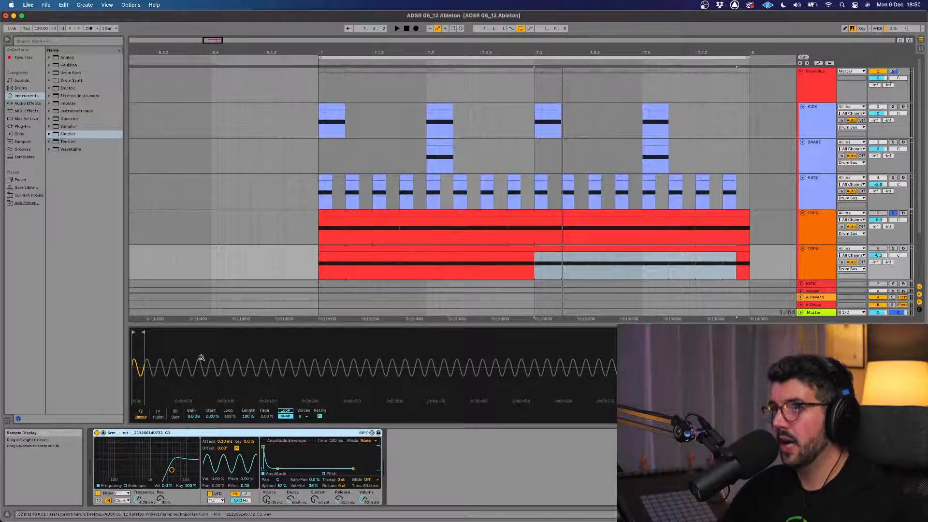
Inspect the sample in the duplicated TOPS track's Simpler and show the original KICK track's Serum device
mouse_move(139, 351)
mouse_down()
mouse_move(139, 391)
mouse_move(140, 346)
mouse_up()
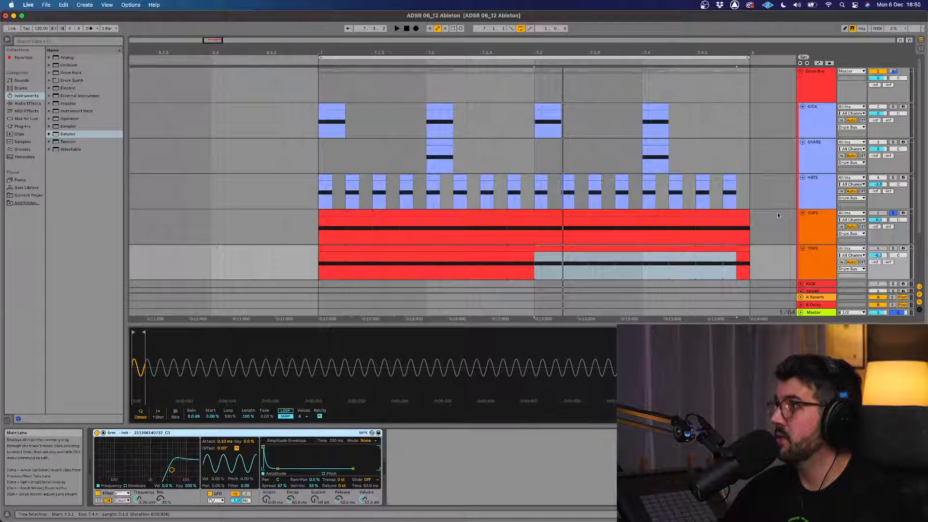
click(802, 285)
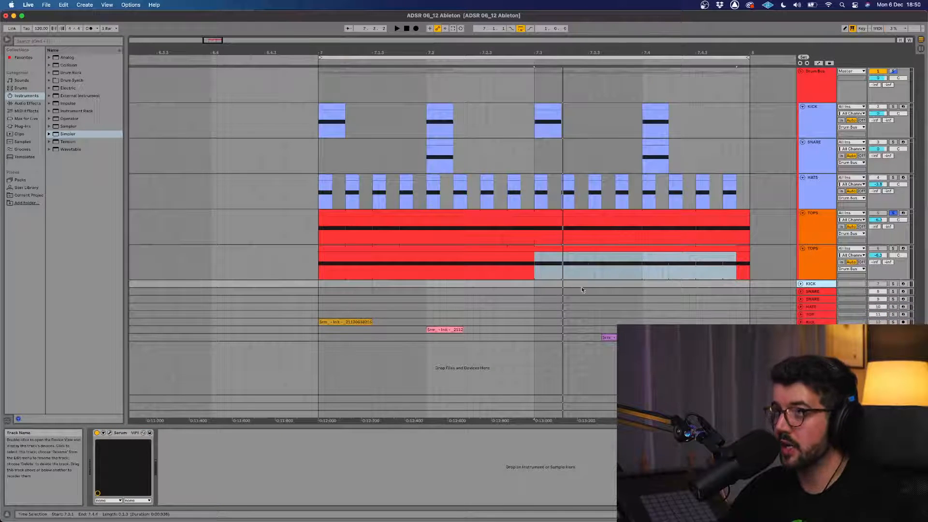
Reset the original KICK track's Serum to its init patch and load the Analog_BD_Sin wavetable into oscillator A
click(109, 433)
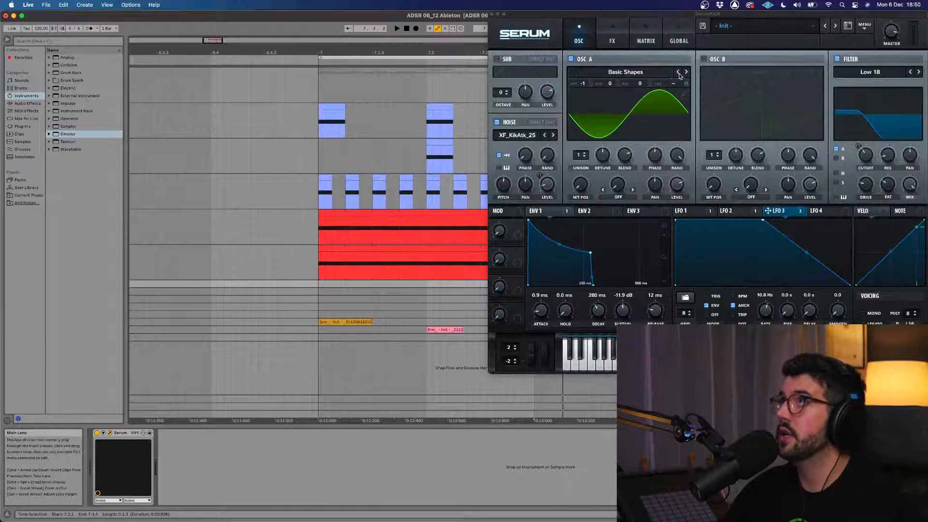
drag(680, 14, 408, 67)
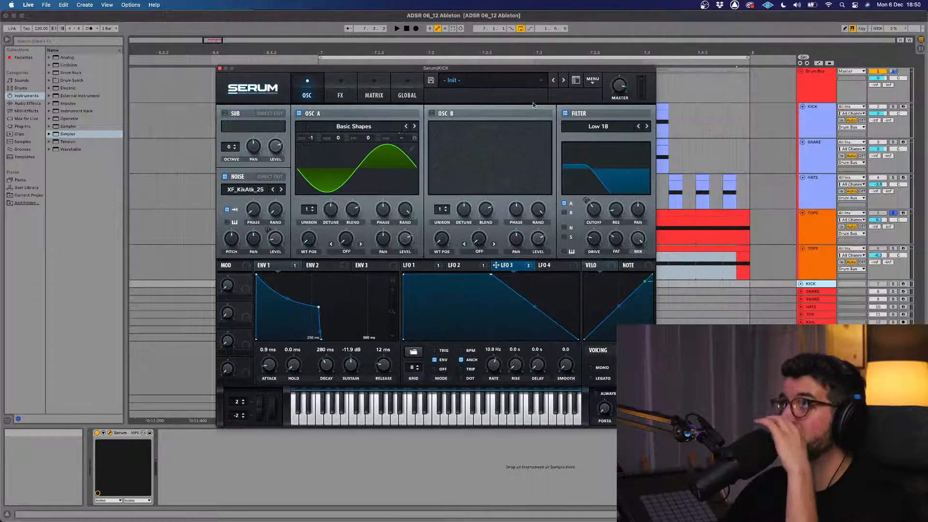
click(594, 82)
click(613, 129)
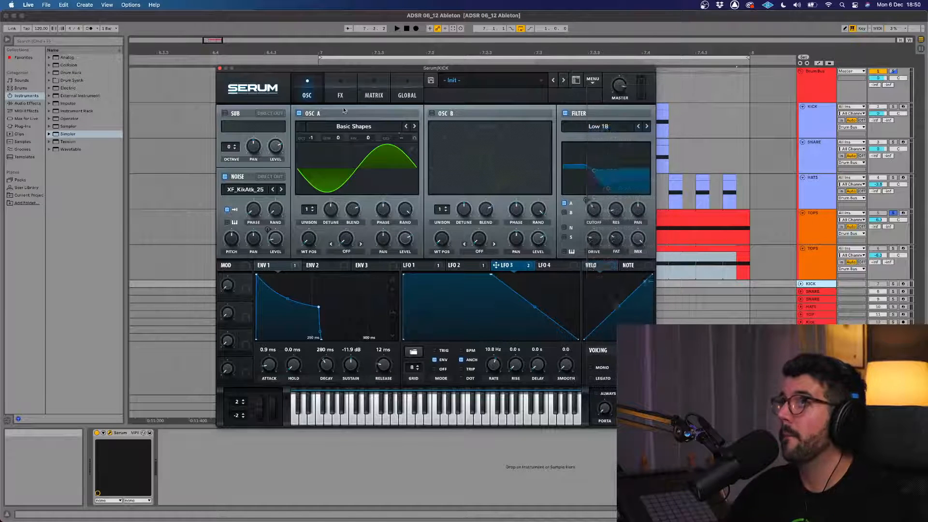
click(377, 122)
mouse_move(372, 143)
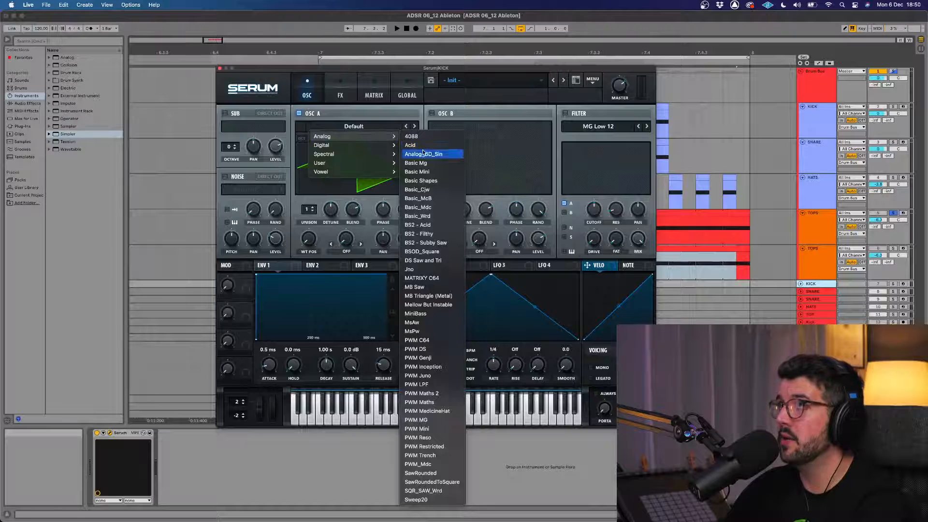
click(420, 154)
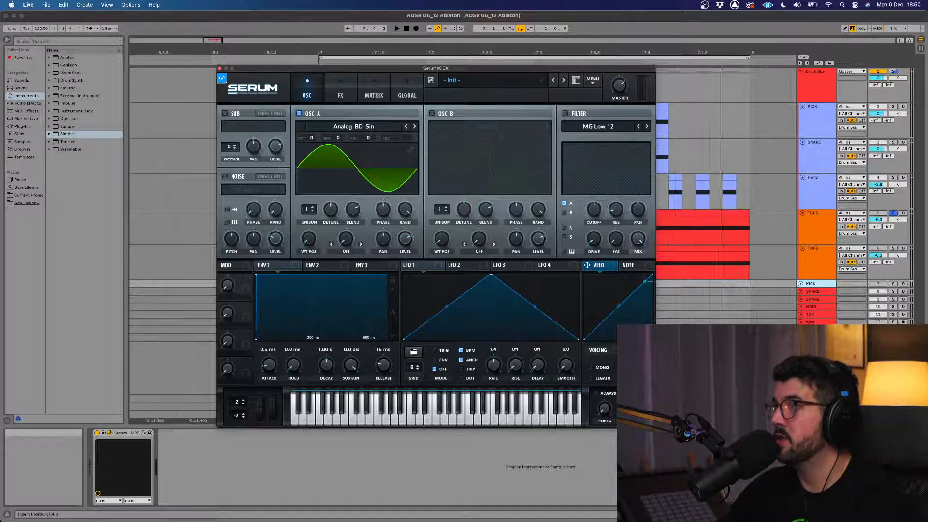
Place the rendered Serum sine on a new audio track and load it as the sample in the duplicated TOPS track's Simpler
click(539, 224)
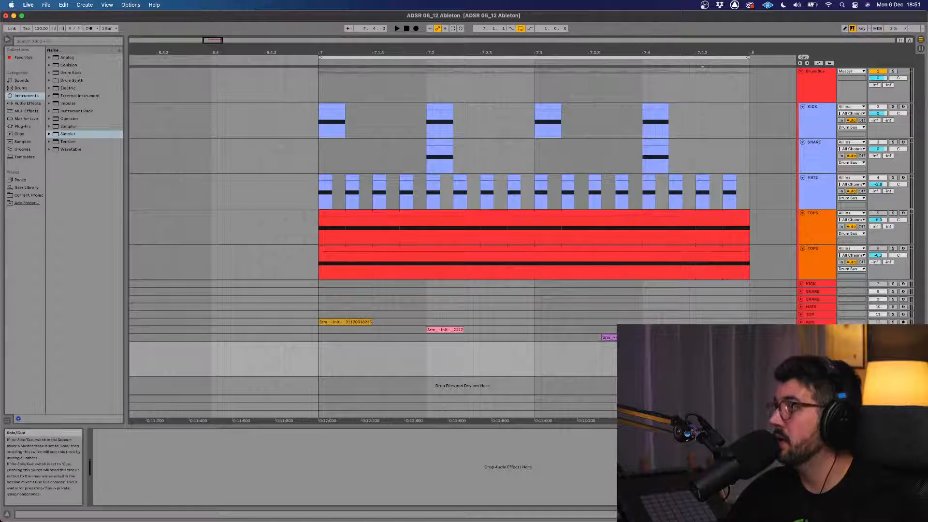
key(space)
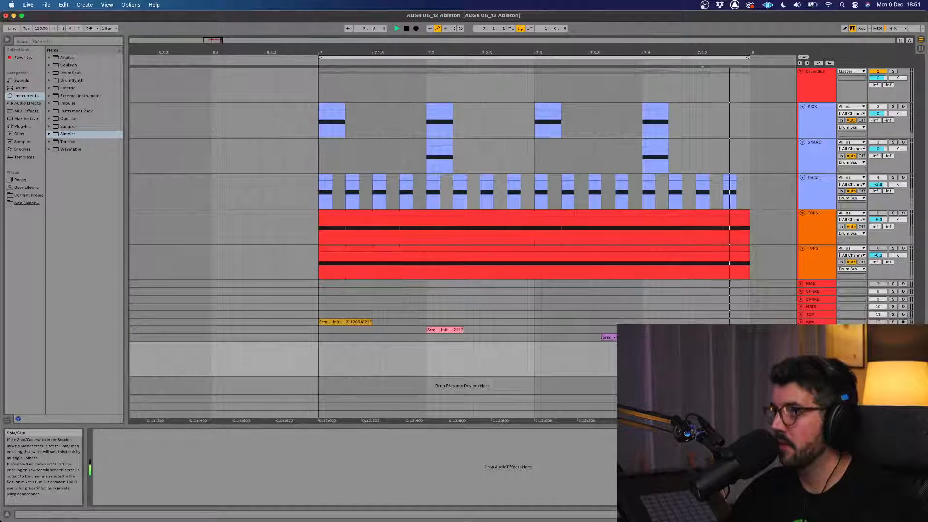
key(space)
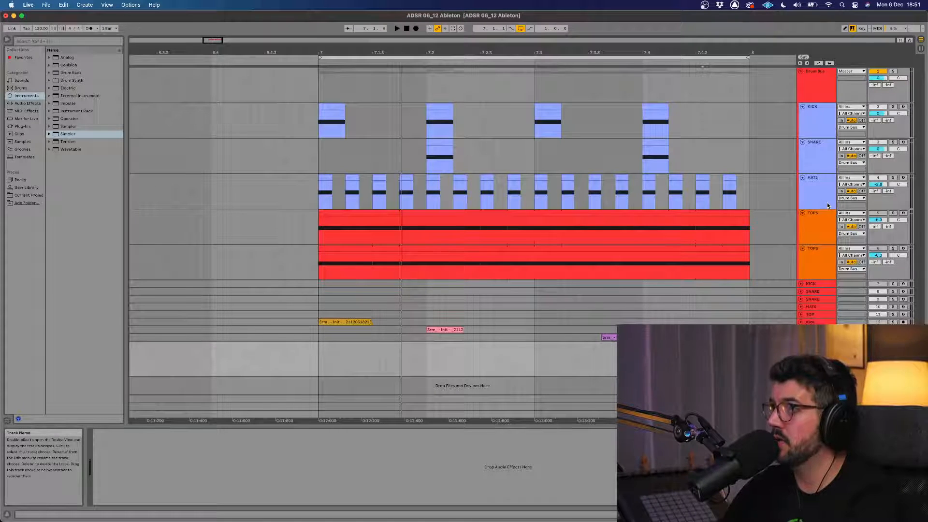
click(814, 256)
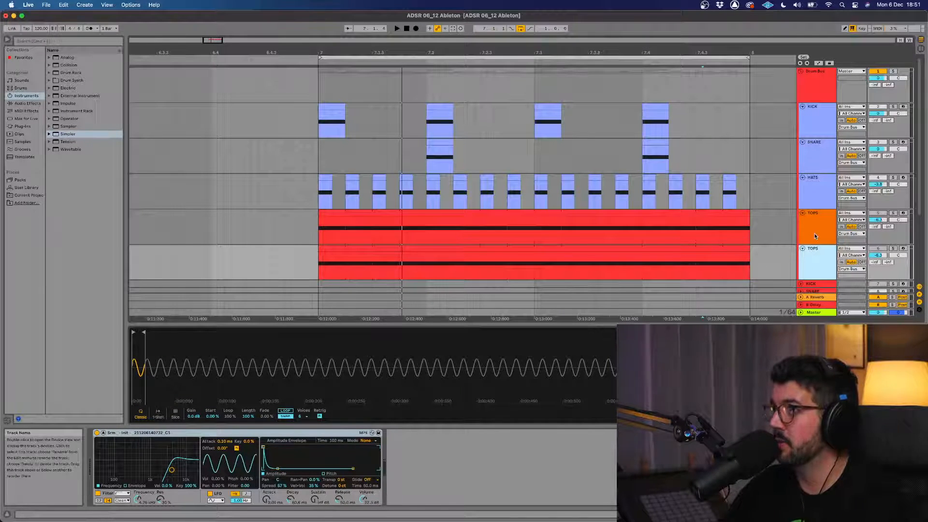
scroll(747, 255, down, 3)
mouse_move(727, 257)
mouse_down()
mouse_move(643, 312)
mouse_move(696, 312)
mouse_move(727, 261)
mouse_up()
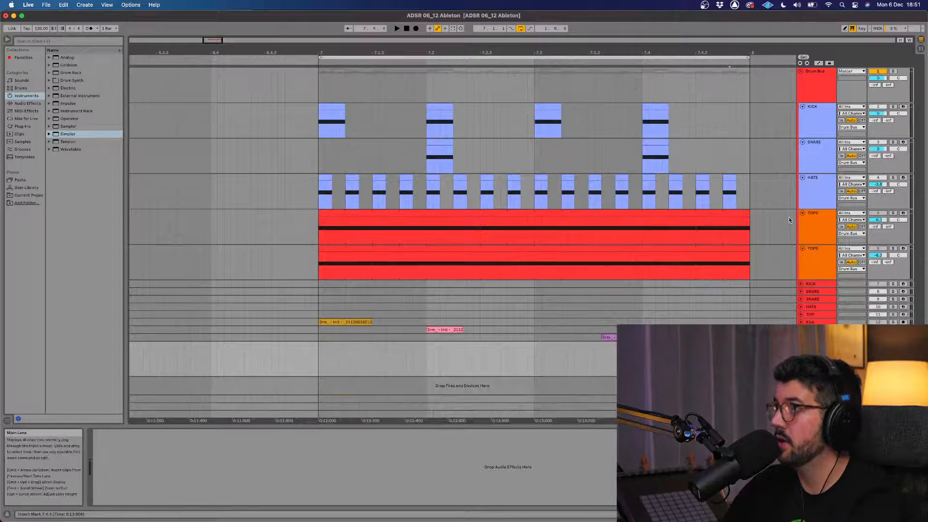
click(816, 241)
click(816, 252)
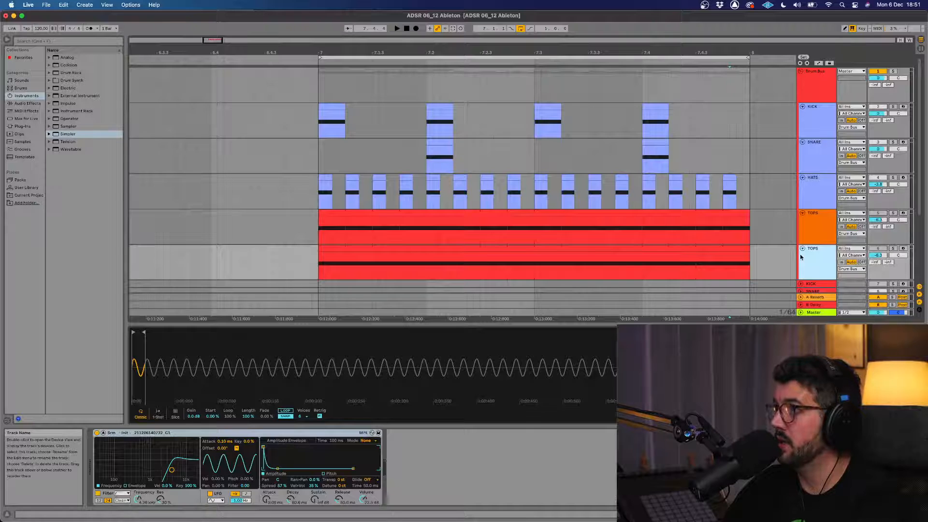
scroll(727, 256, down, 3)
click(727, 254)
drag(727, 255, 570, 362)
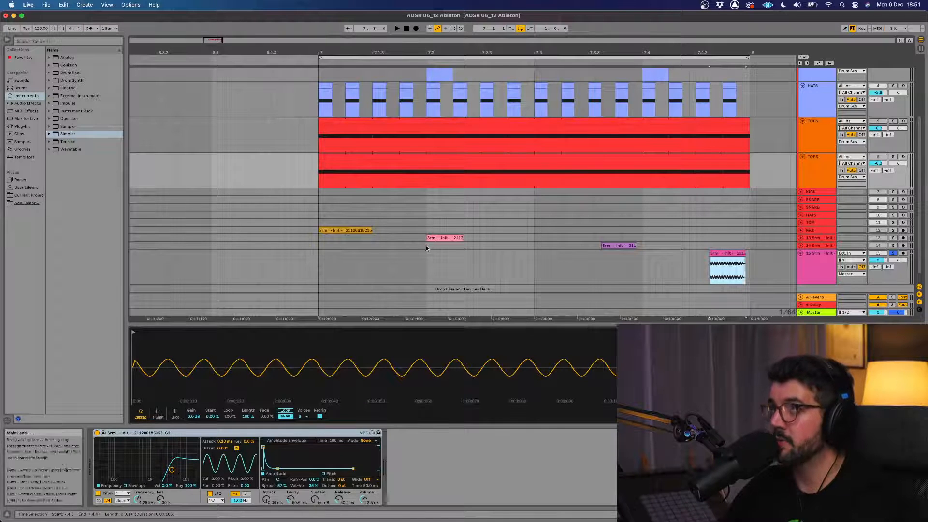
Solo the duplicated TOPS track and lower its Simpler's filter frequency to about 1.3 kHz during playback
click(892, 156)
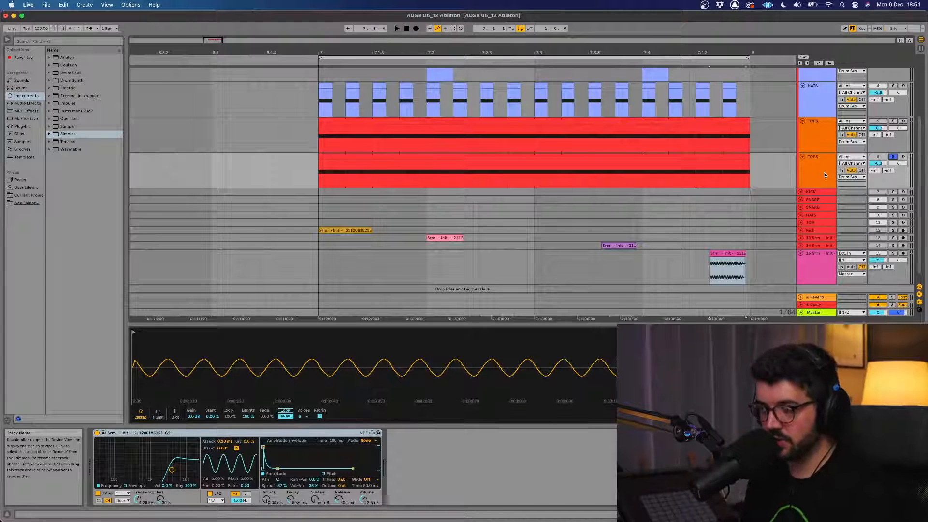
click(104, 434)
click(103, 434)
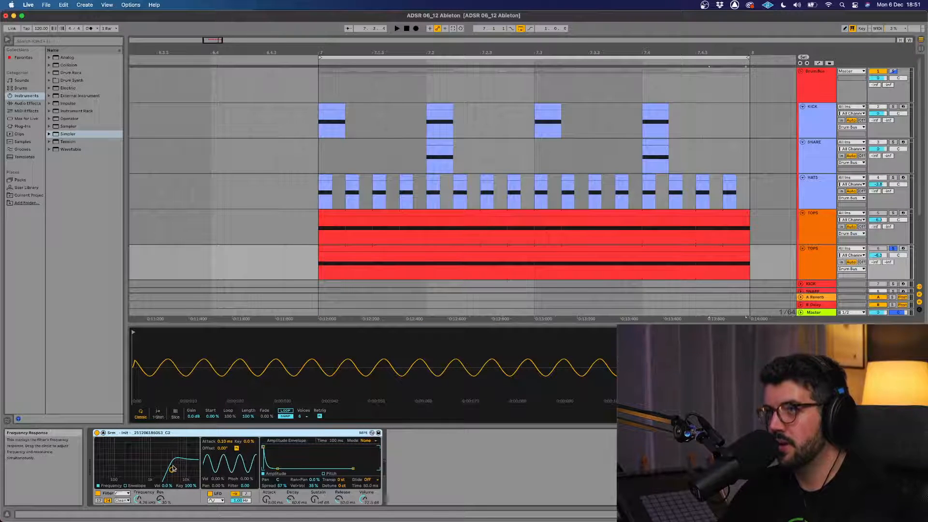
drag(173, 471, 163, 472)
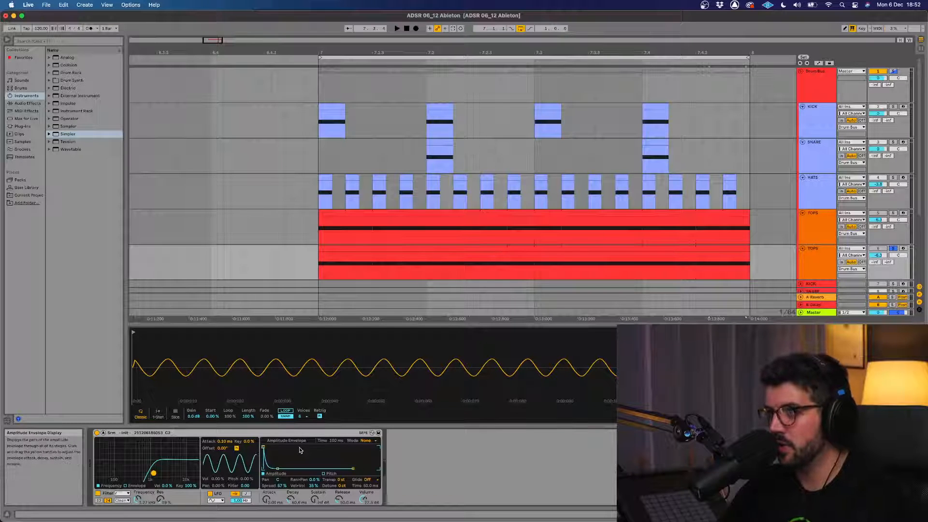
key(space)
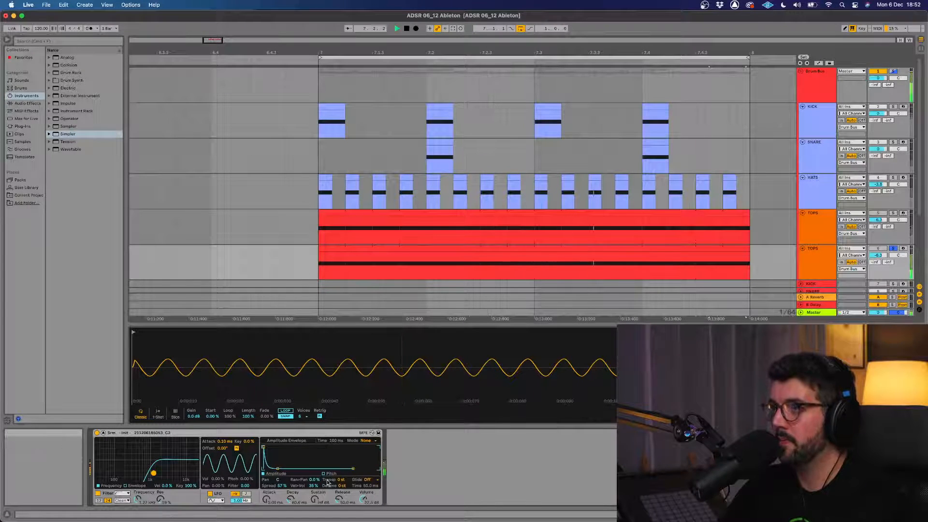
mouse_move(153, 473)
mouse_down()
mouse_move(124, 473)
mouse_move(98, 449)
mouse_move(169, 465)
mouse_move(155, 471)
mouse_up()
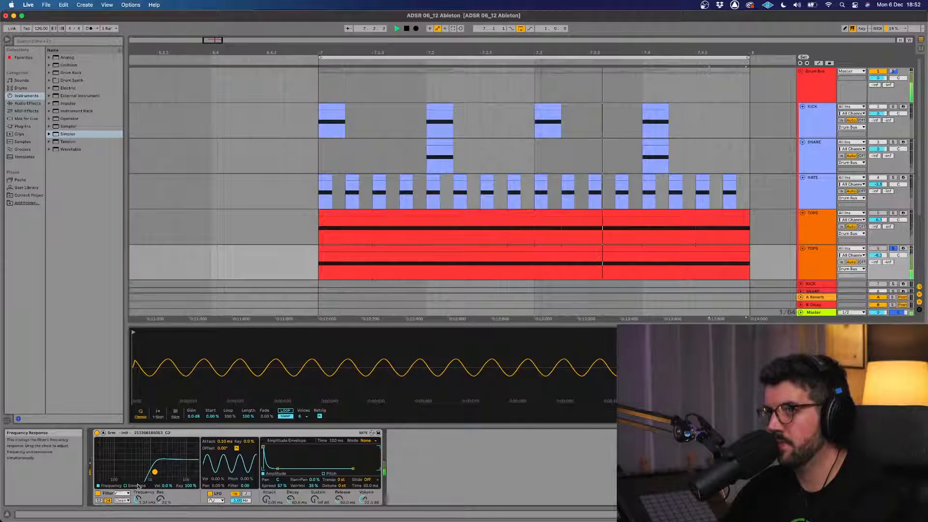
Shorten the amplitude decay in the duplicated TOPS Simpler and set its transposition to -15 st
drag(292, 490, 292, 512)
mouse_move(341, 480)
mouse_down()
mouse_move(341, 501)
mouse_move(341, 465)
mouse_move(341, 488)
mouse_up()
key(space)
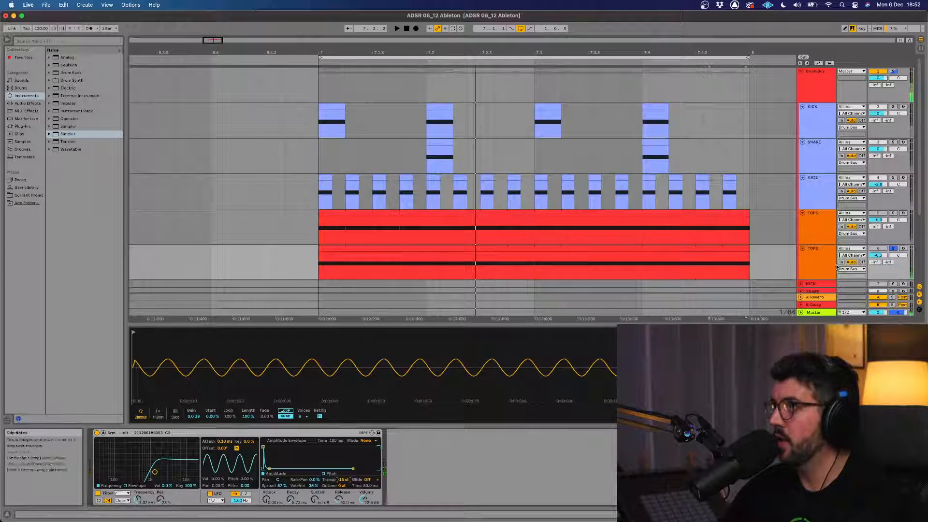
Unsolo the duplicated TOPS track, solo the original TOPS track and play it back
click(829, 233)
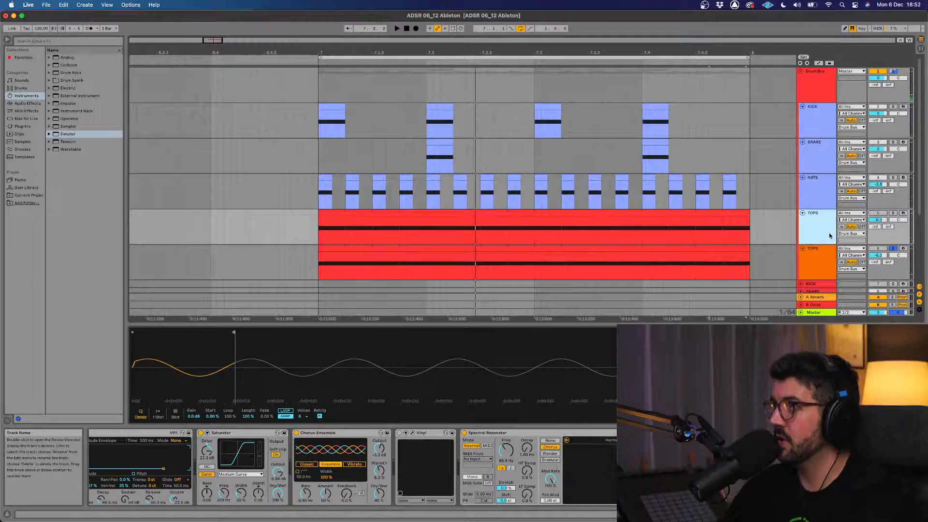
click(893, 248)
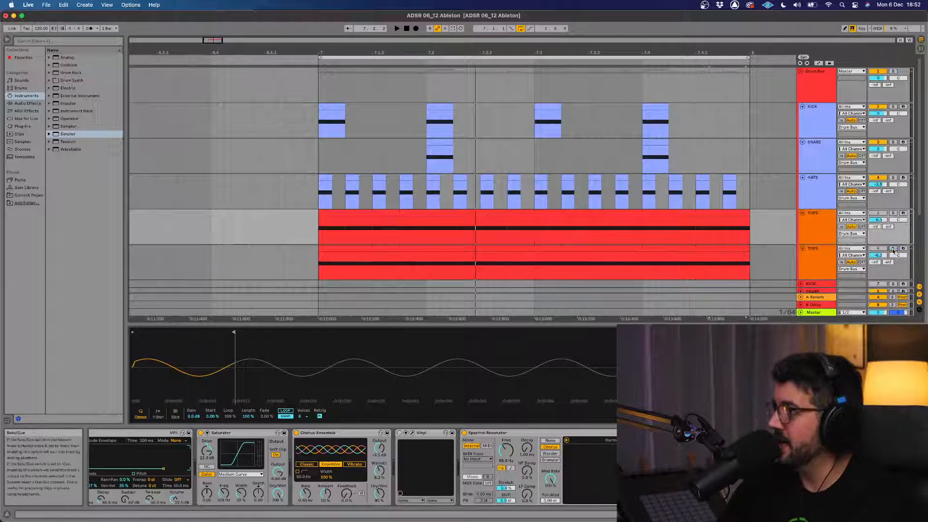
click(892, 213)
key(space)
key(space)
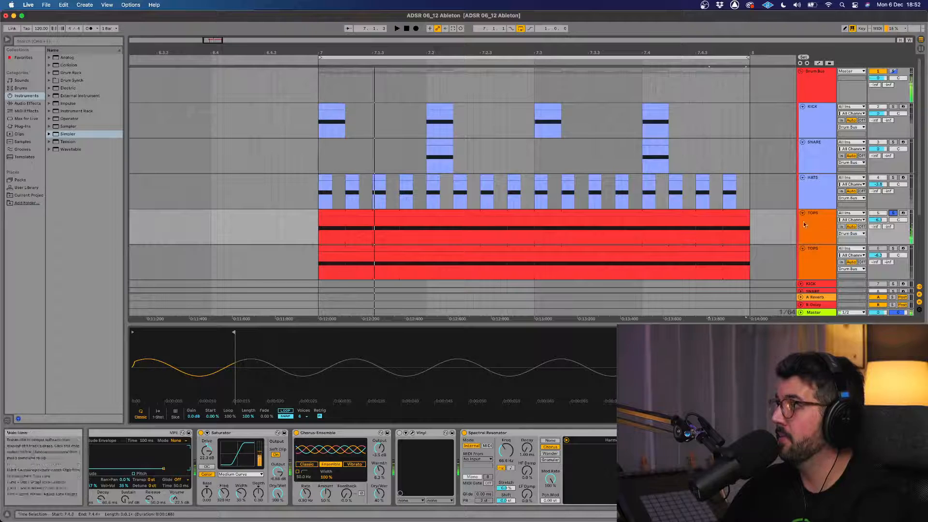
Bypass the effects after Saturator on the original TOPS track, including Chorus-Ensemble and Spectral Resonator, and play the result
click(823, 228)
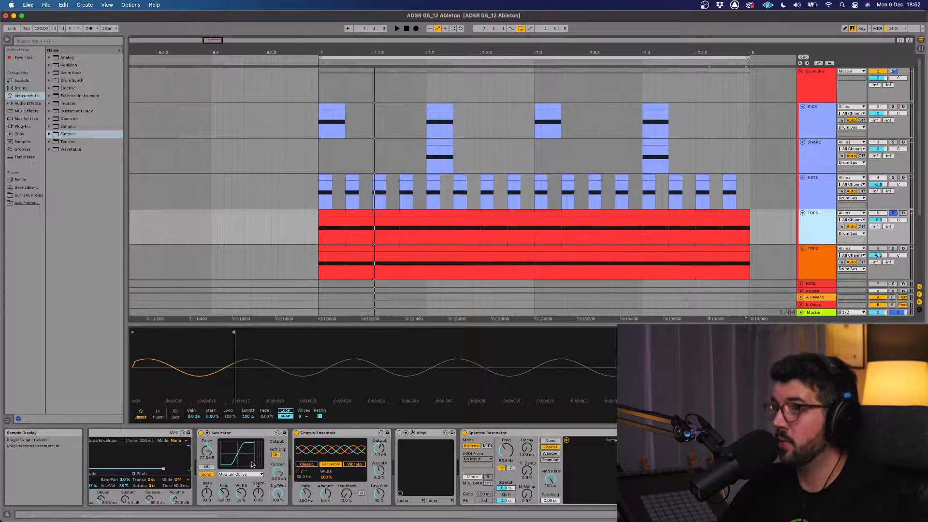
click(297, 434)
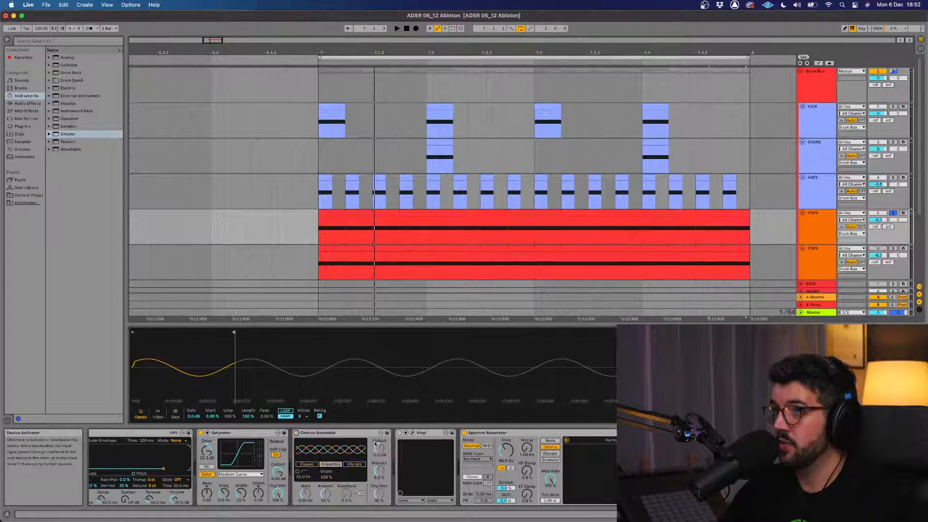
click(465, 433)
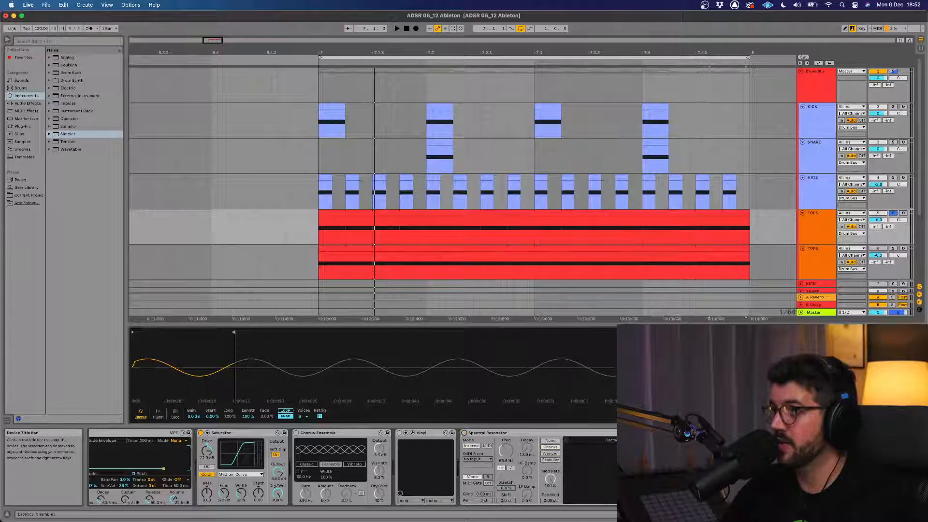
click(339, 433)
key(space)
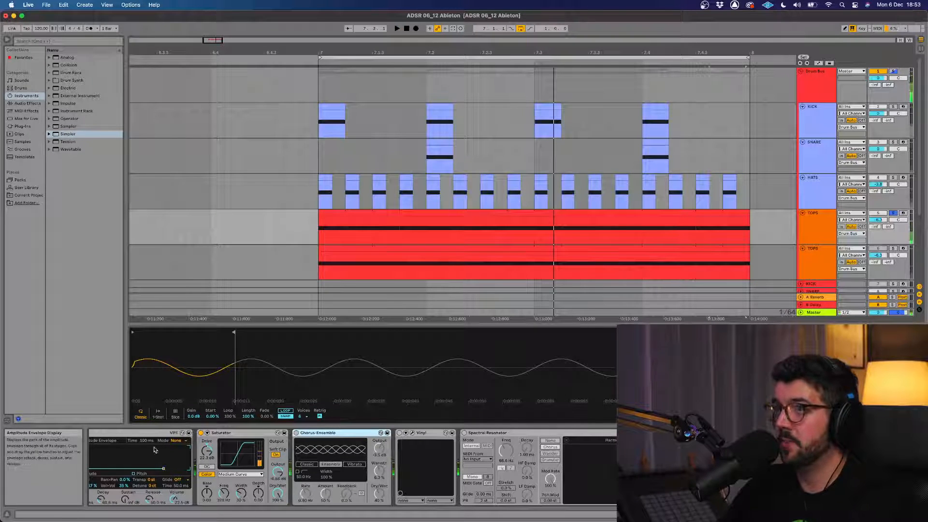
Review the original TOPS track's Simpler settings and Saturator curve types, comparing the sound with Saturator bypassed and active
mouse_move(387, 520)
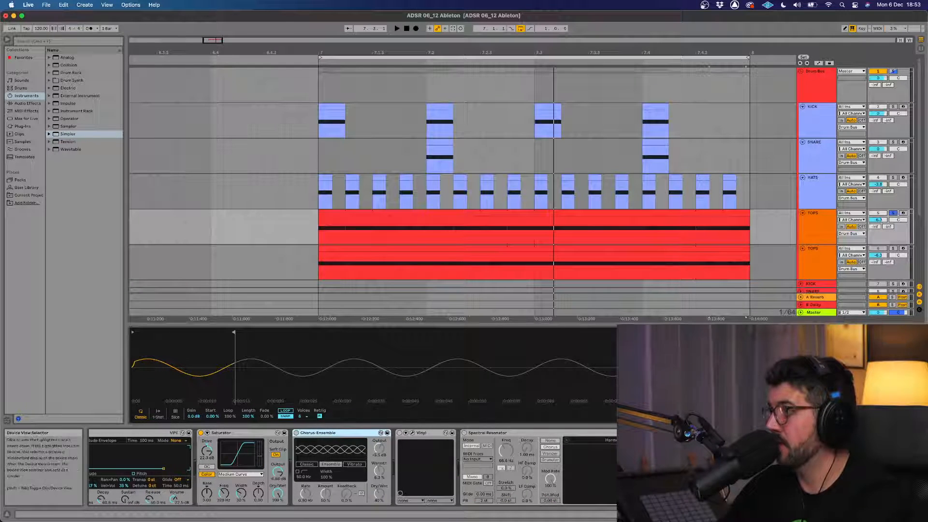
drag(870, 515, 857, 514)
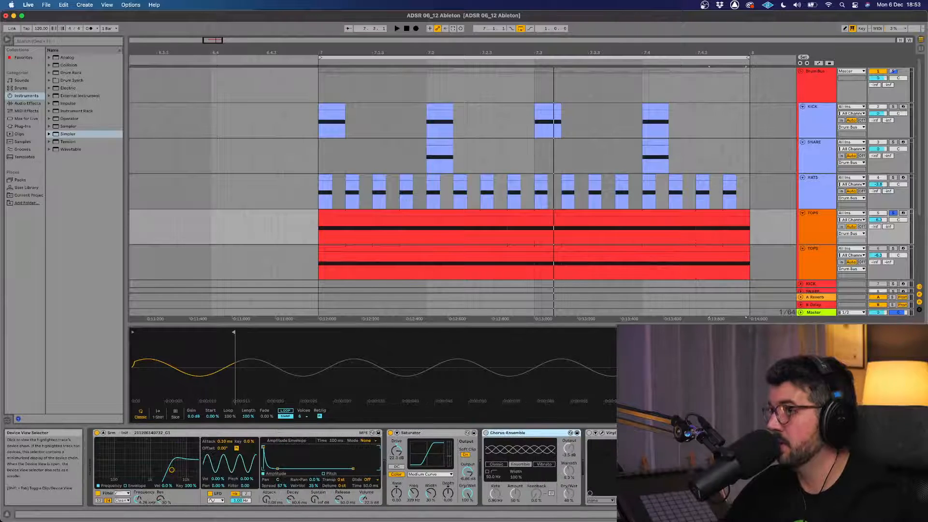
click(286, 486)
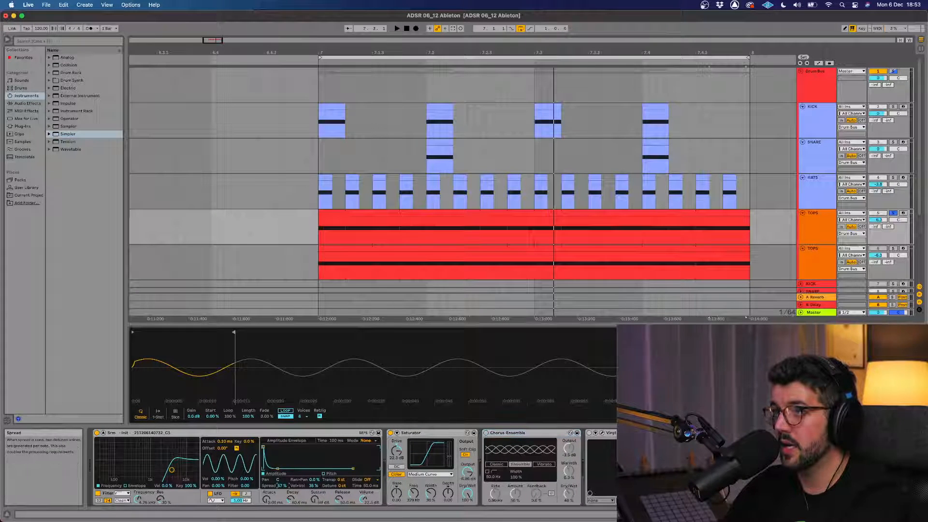
click(428, 435)
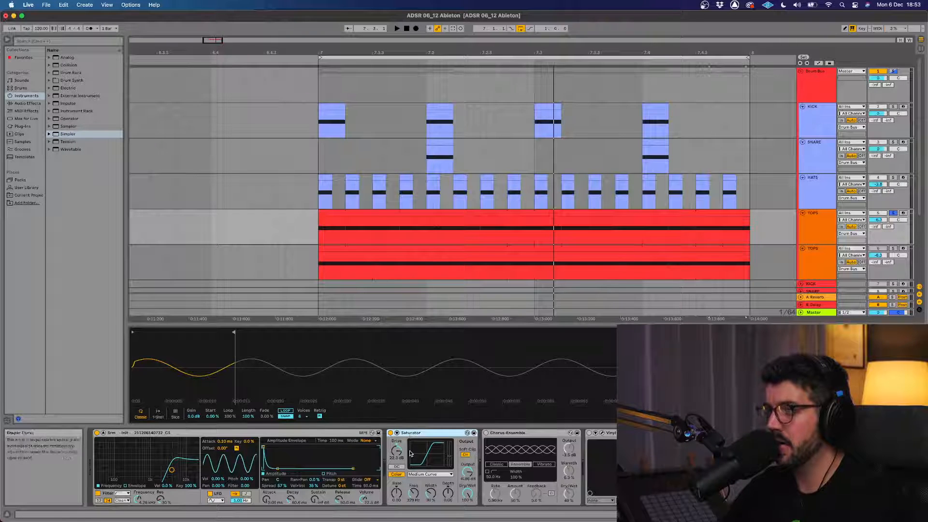
key(space)
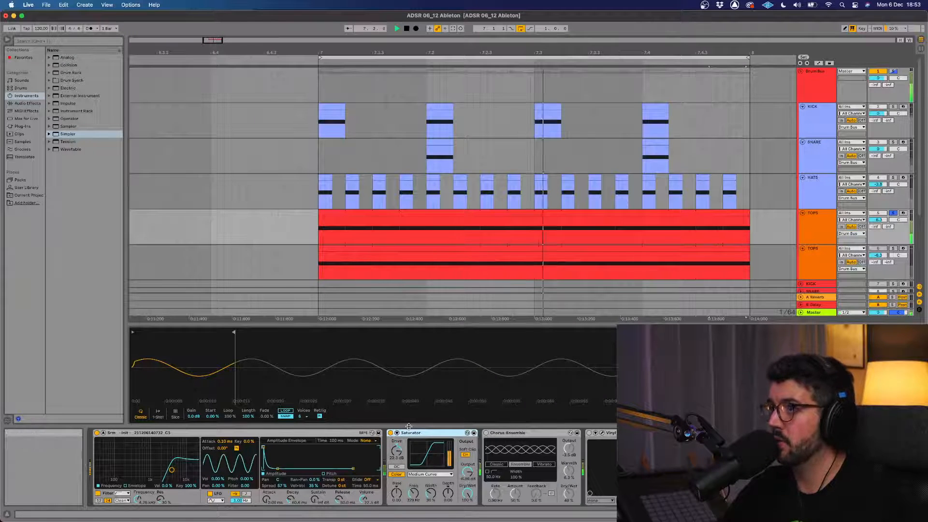
click(391, 434)
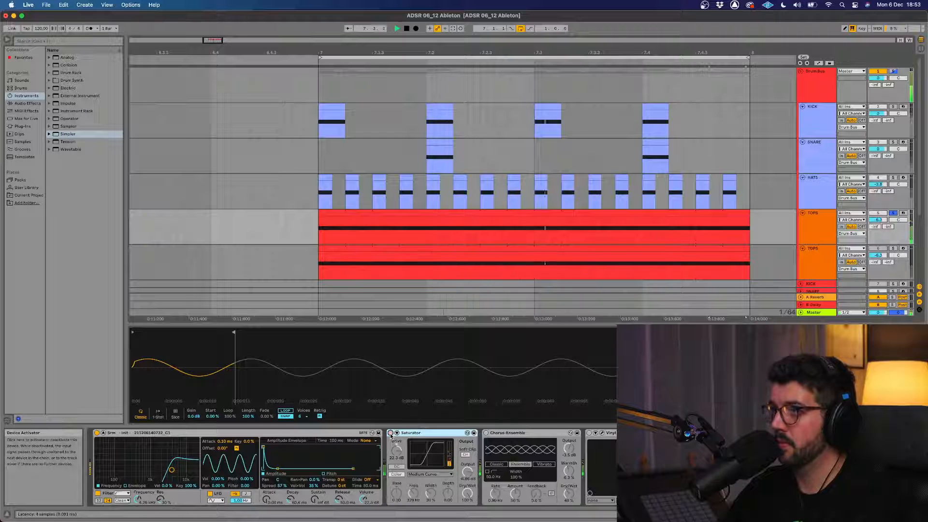
click(390, 434)
click(435, 475)
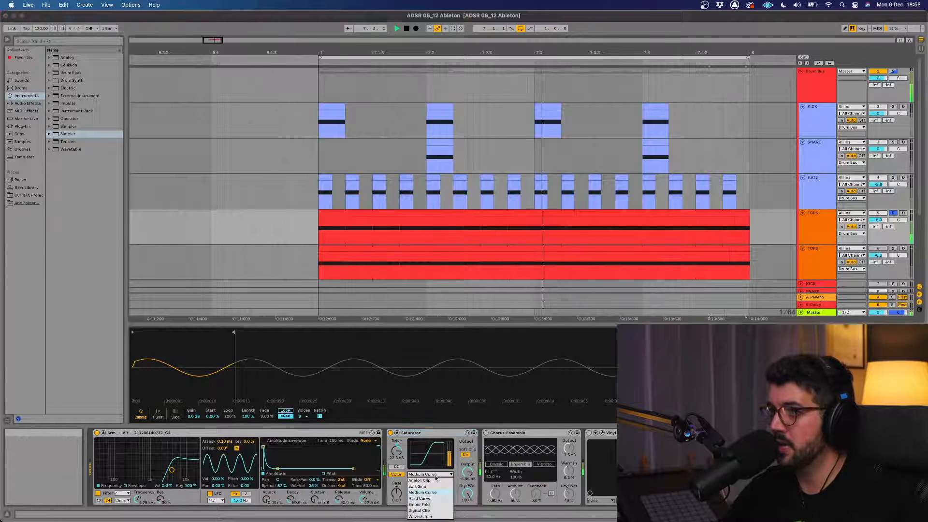
click(436, 476)
Enable Chorus-Ensemble on the original TOPS track, raise its Dry/Wet to about 67% and enable Vinyl
click(487, 434)
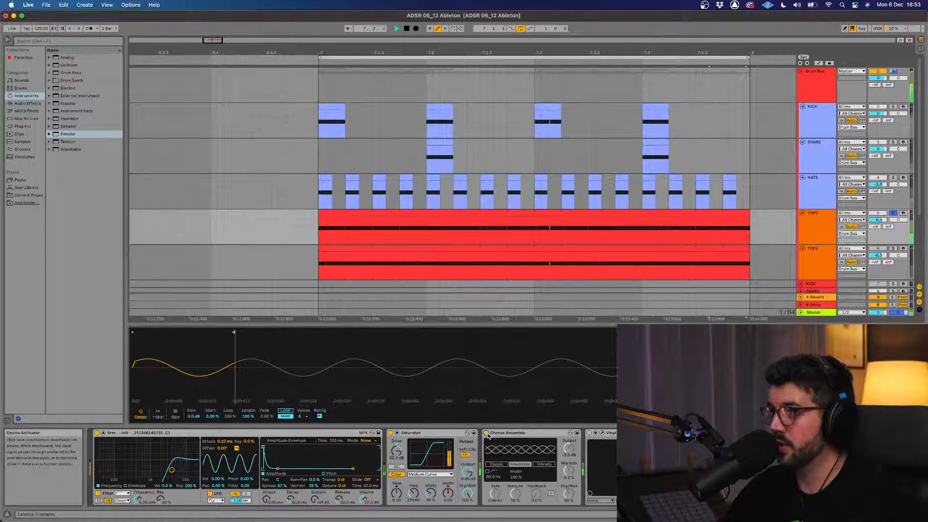
drag(569, 493, 569, 483)
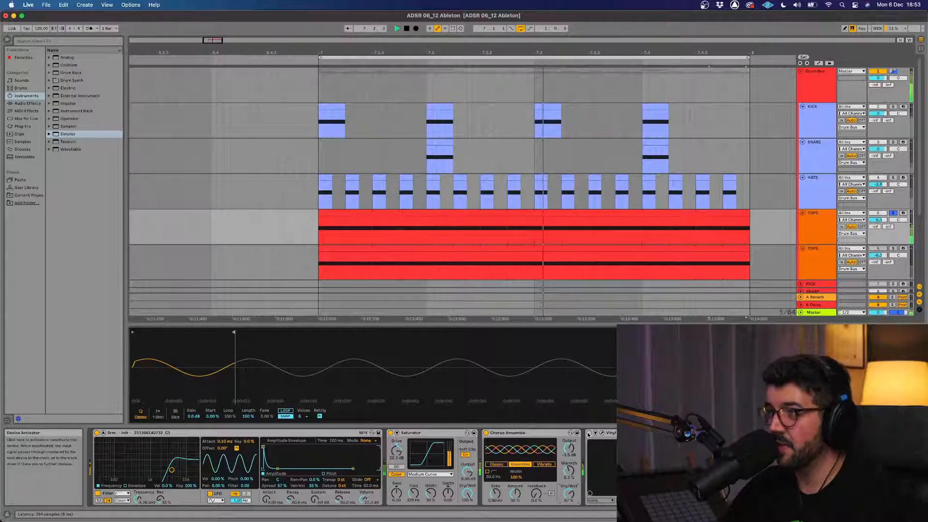
click(589, 433)
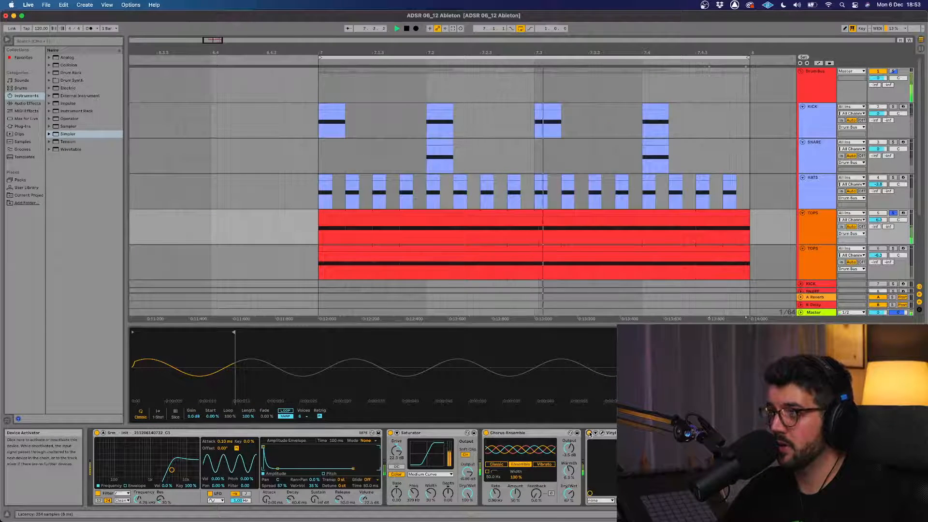
Bypass Vinyl on the original TOPS track, enable Spectral Resonator and play the result
click(589, 433)
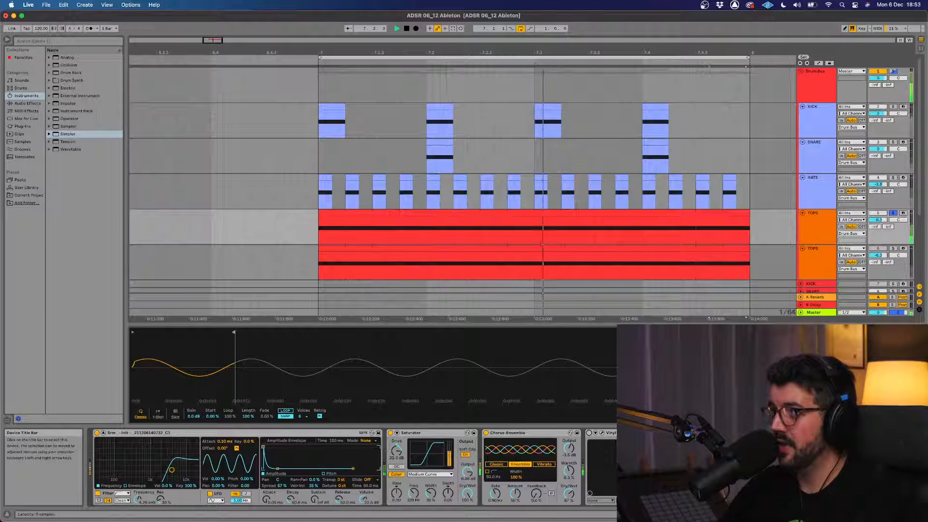
key(space)
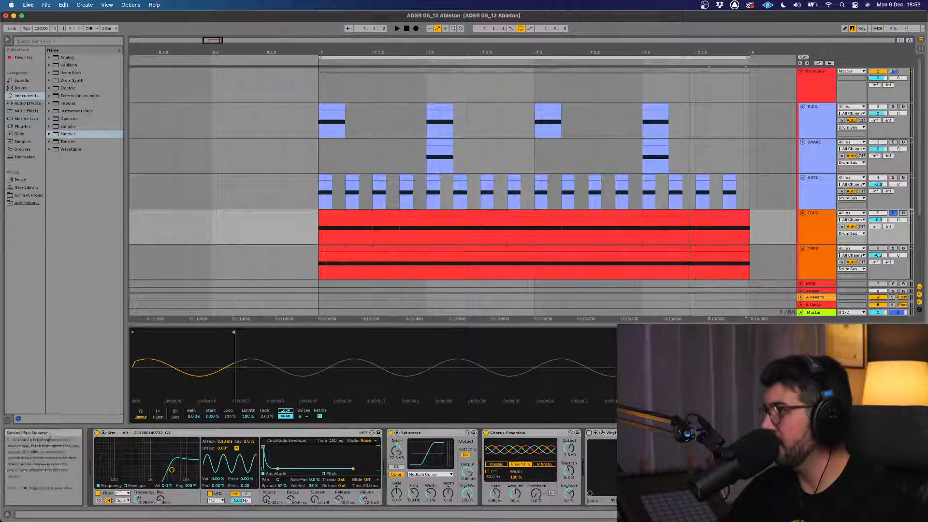
scroll(353, 467, right, 5)
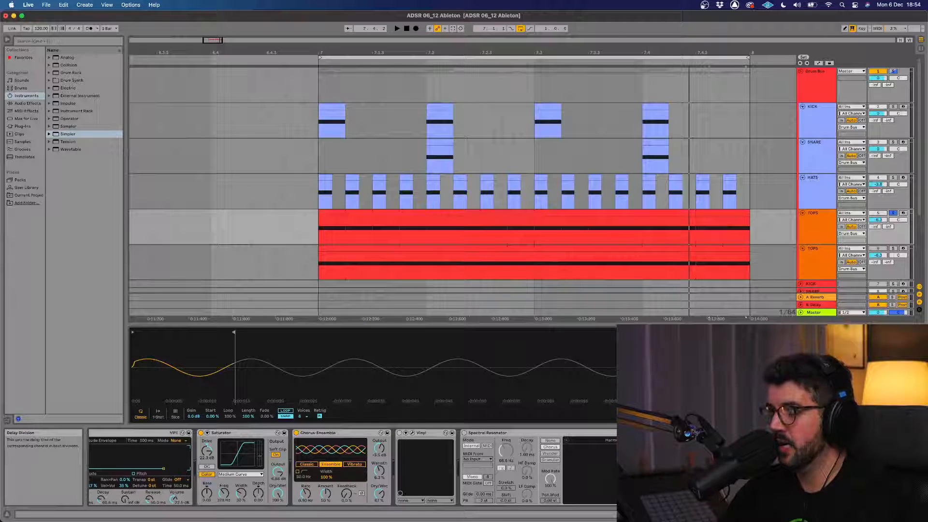
key(space)
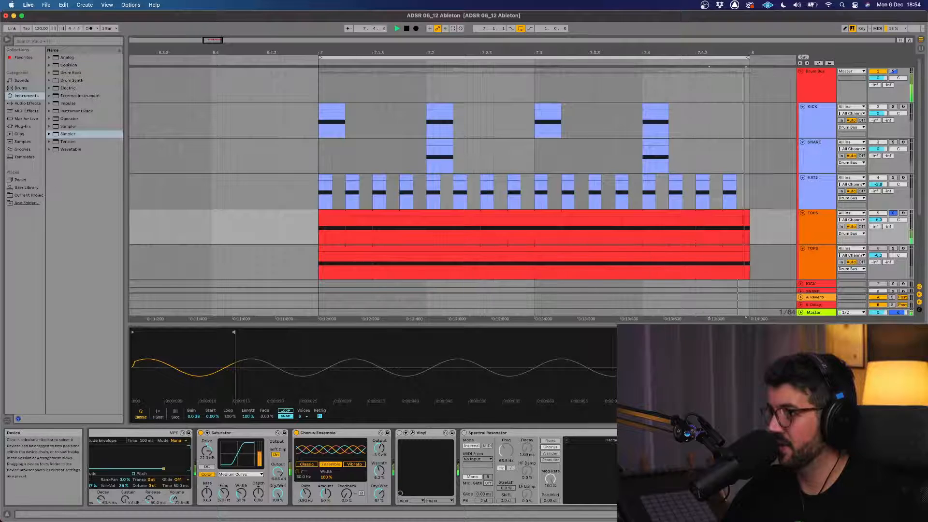
click(465, 433)
click(510, 435)
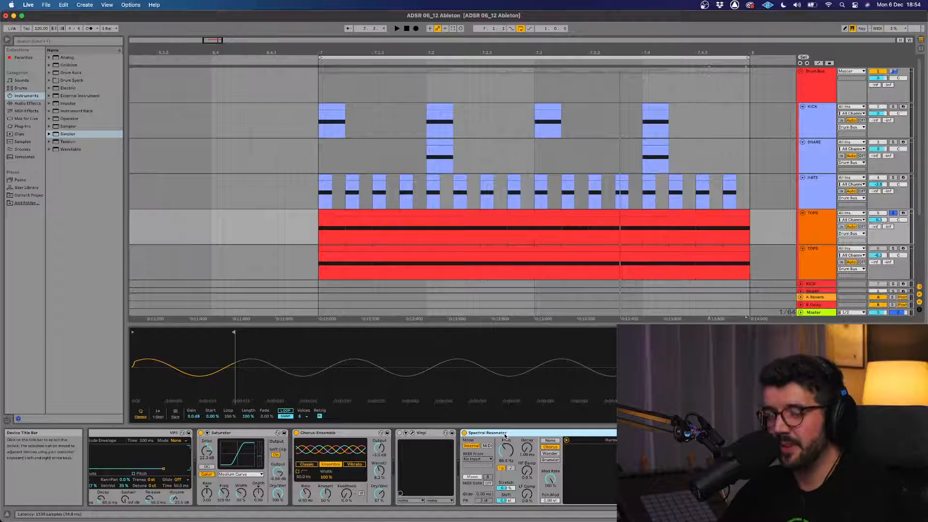
Switch Spectral Resonator's modulation to Granular and adjust its resonator frequency during playback
key(space)
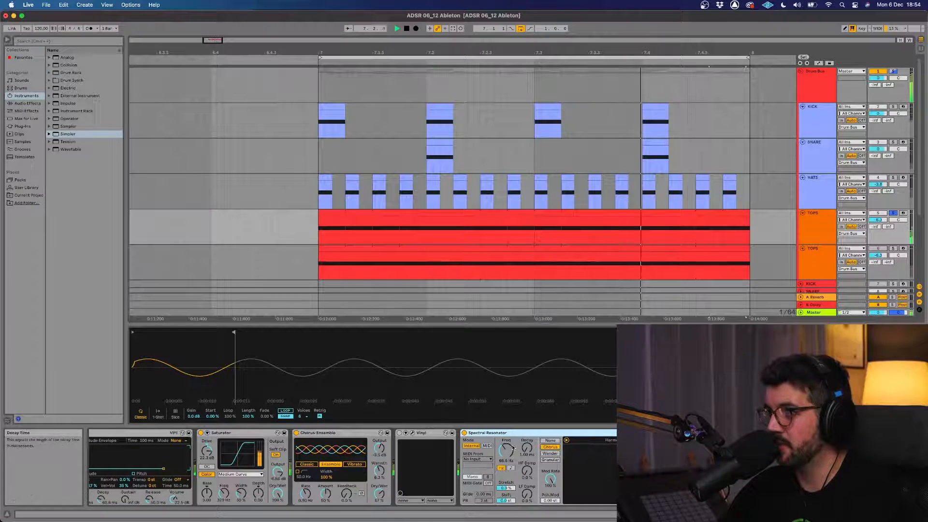
mouse_move(506, 450)
mouse_down()
mouse_move(506, 411)
mouse_move(506, 456)
mouse_up()
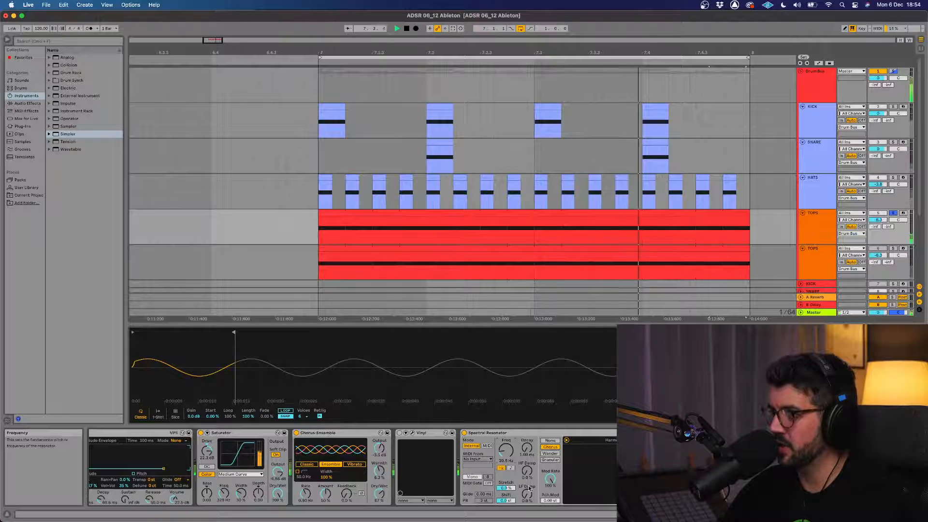
click(549, 460)
drag(506, 450, 506, 448)
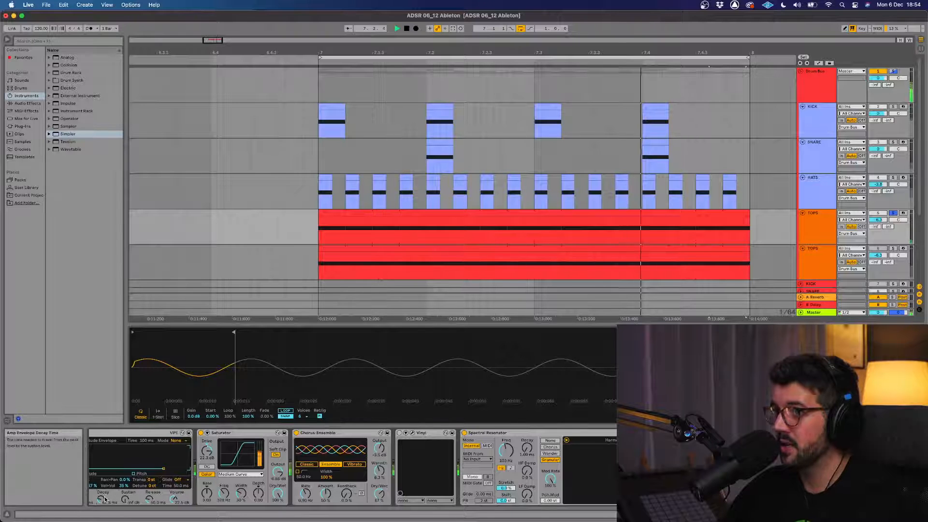
Lengthen Simpler's amp decay and set Transpose to -9 st, tune Spectral Resonator to about 58.4 Hz and bypass it
drag(104, 496, 105, 459)
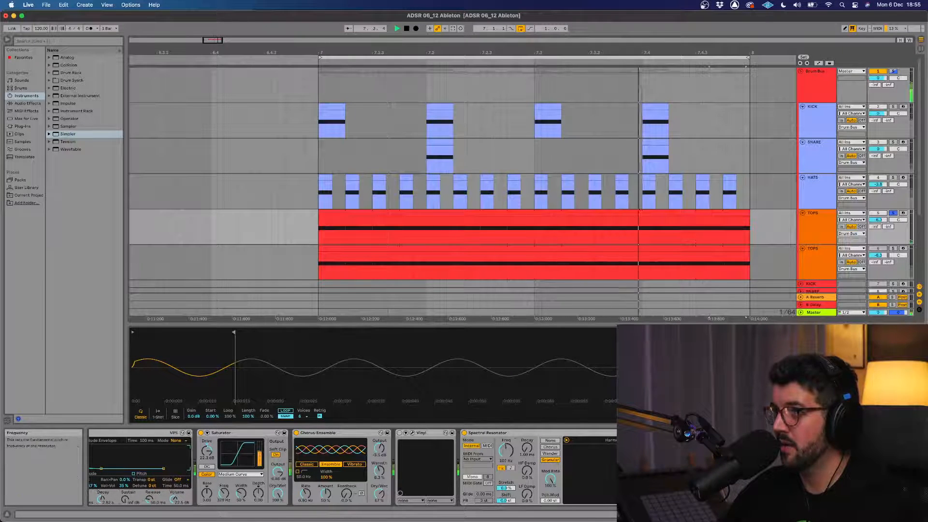
mouse_move(506, 450)
mouse_down()
mouse_move(506, 442)
mouse_move(506, 456)
mouse_up()
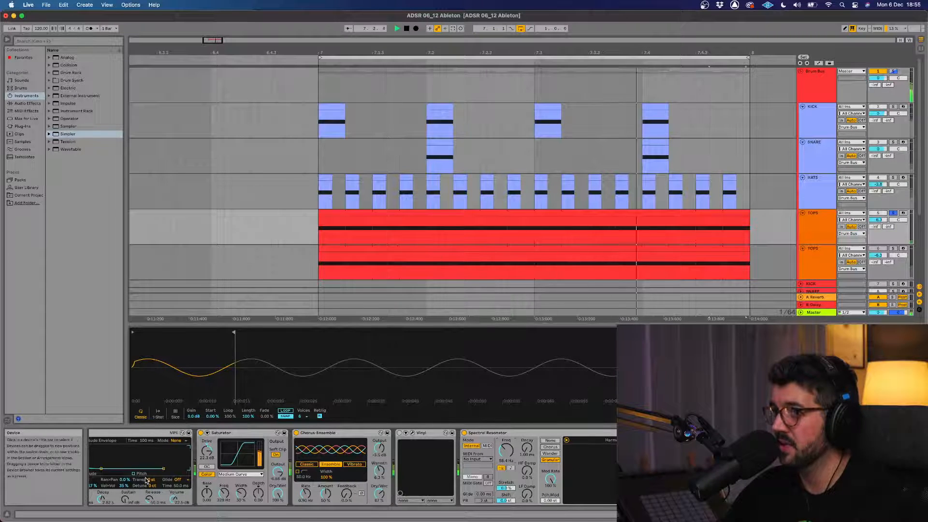
drag(153, 480, 154, 499)
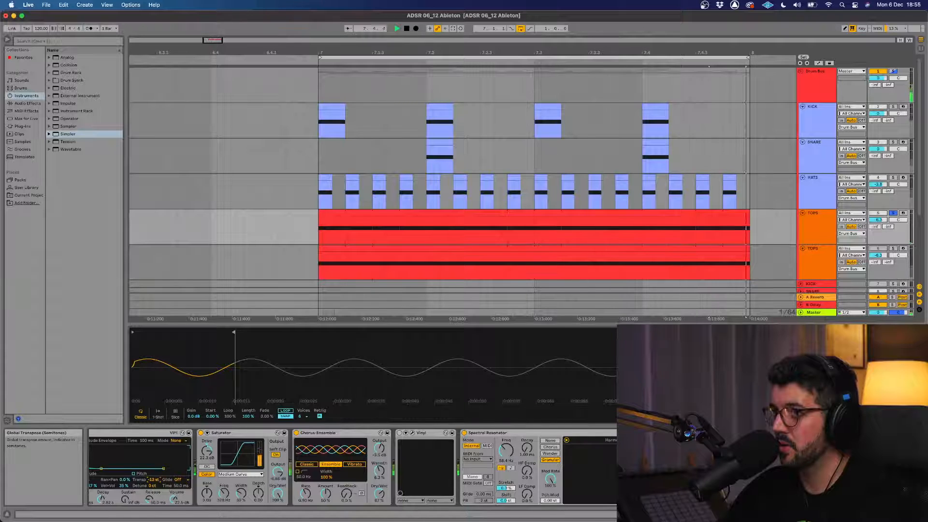
click(464, 433)
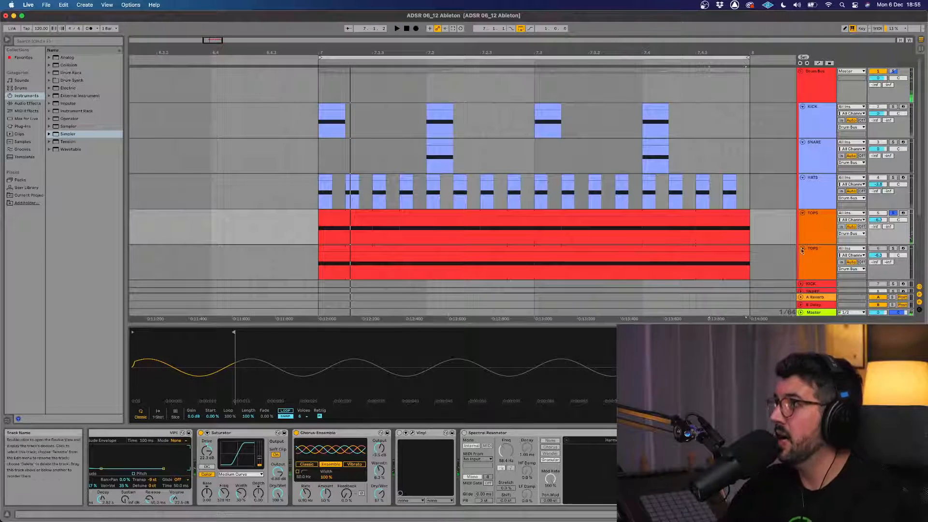
Unsolo the original TOPS track and review the Drum Bus effects and the source KICK track's Serum patch
click(810, 234)
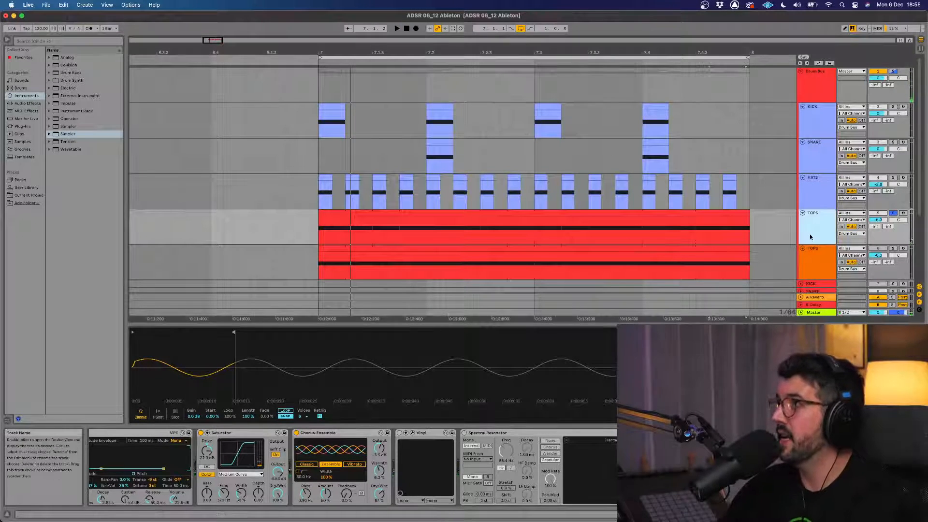
click(894, 213)
click(814, 94)
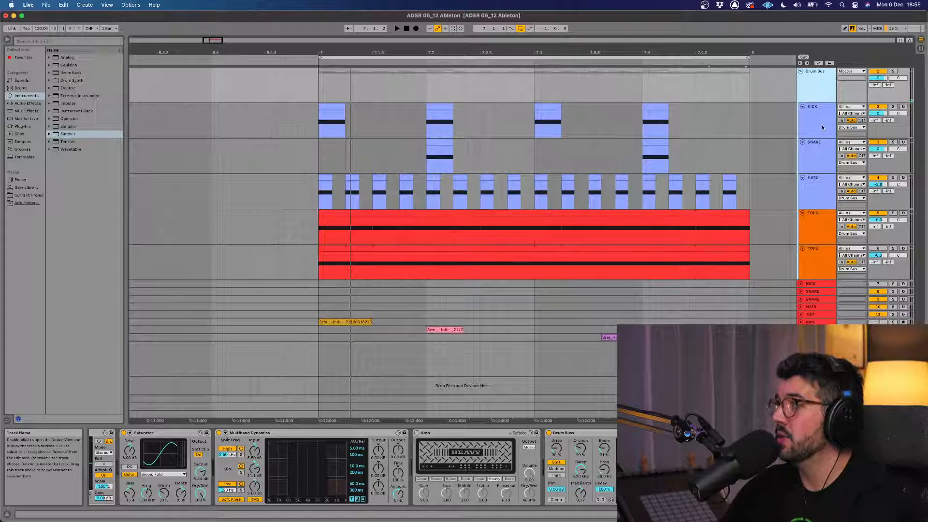
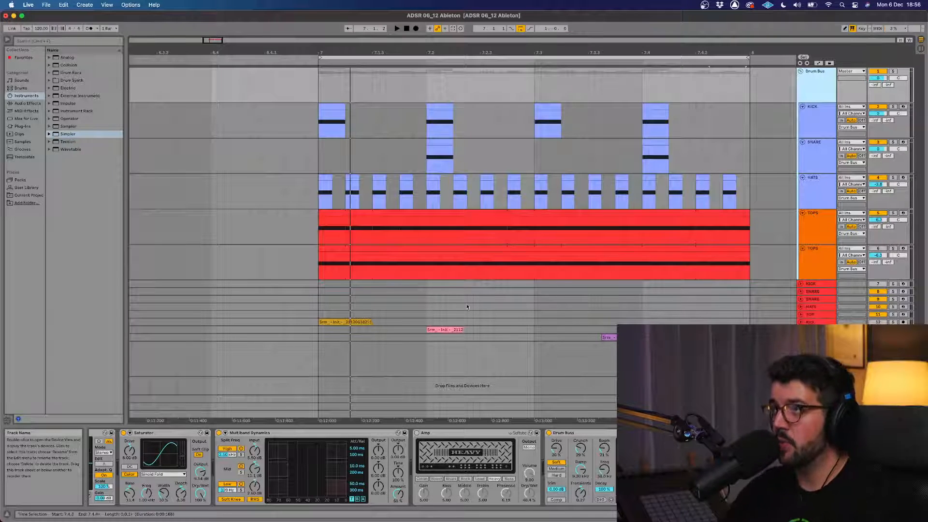
click(318, 287)
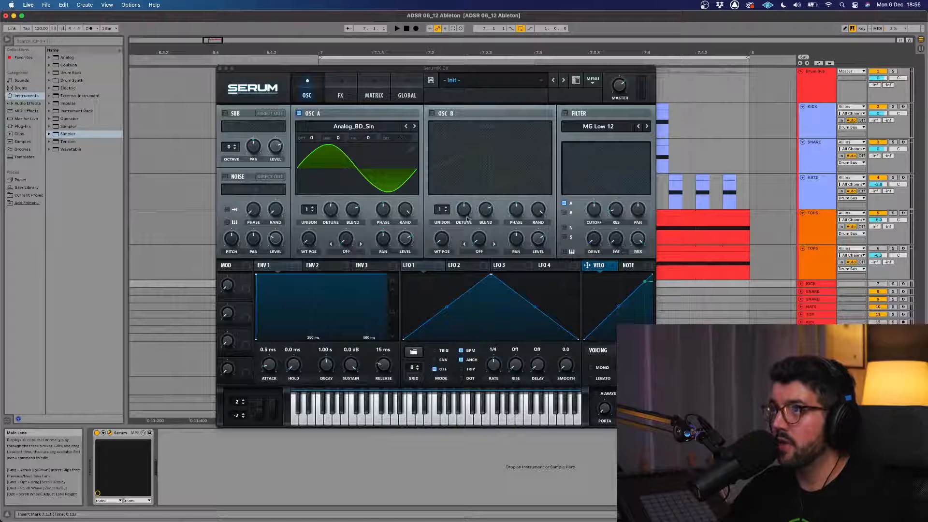
click(219, 68)
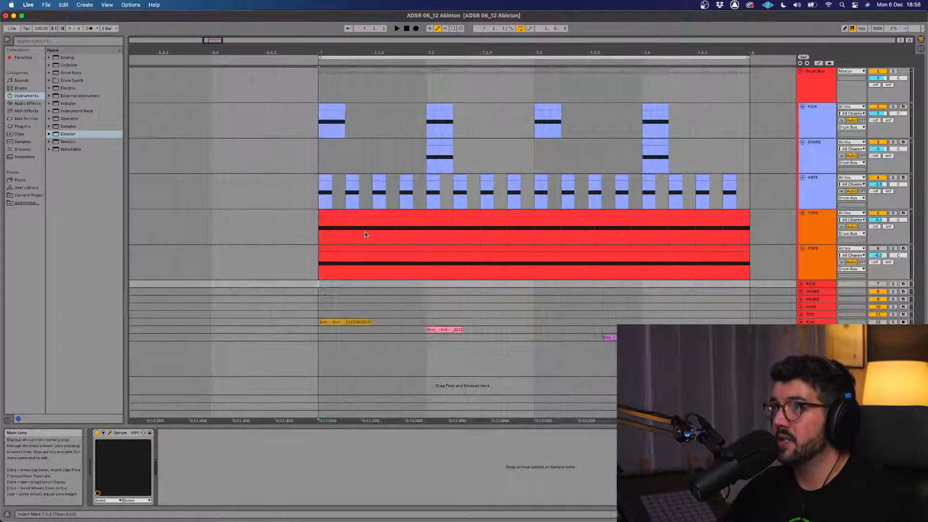
Play the full drum pattern and switch the active top layer from the original TOPS track to the duplicate
click(820, 261)
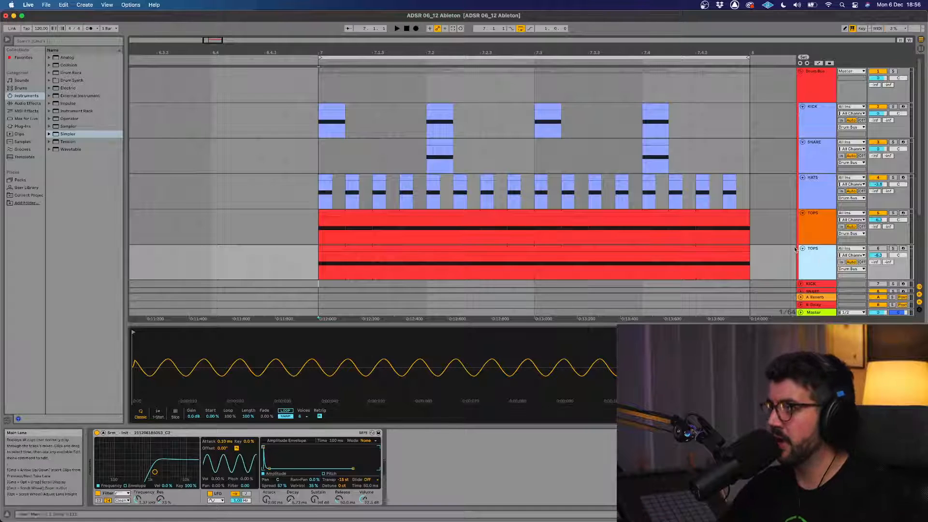
key(space)
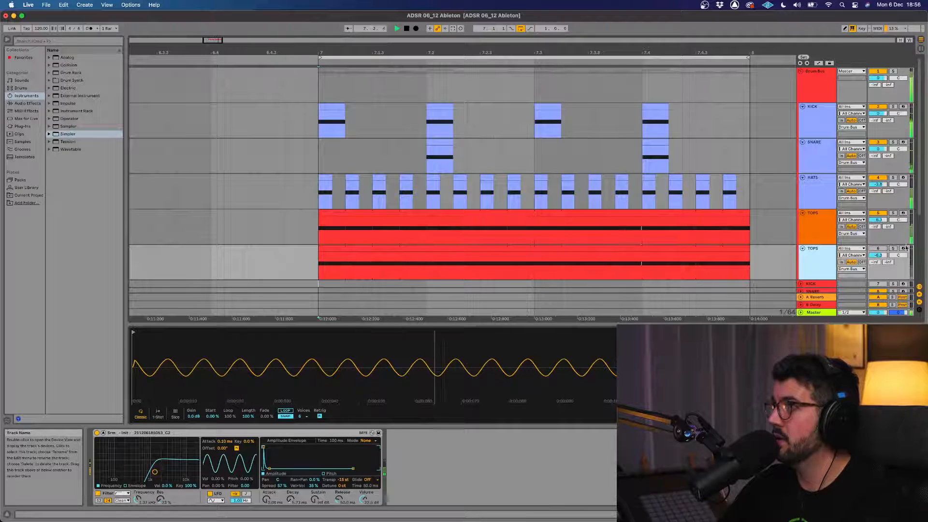
click(827, 220)
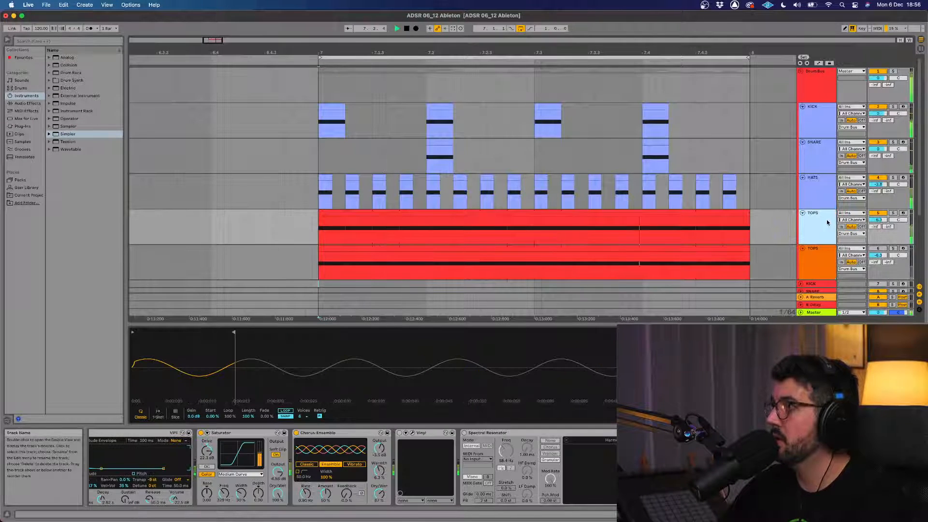
click(877, 214)
click(820, 253)
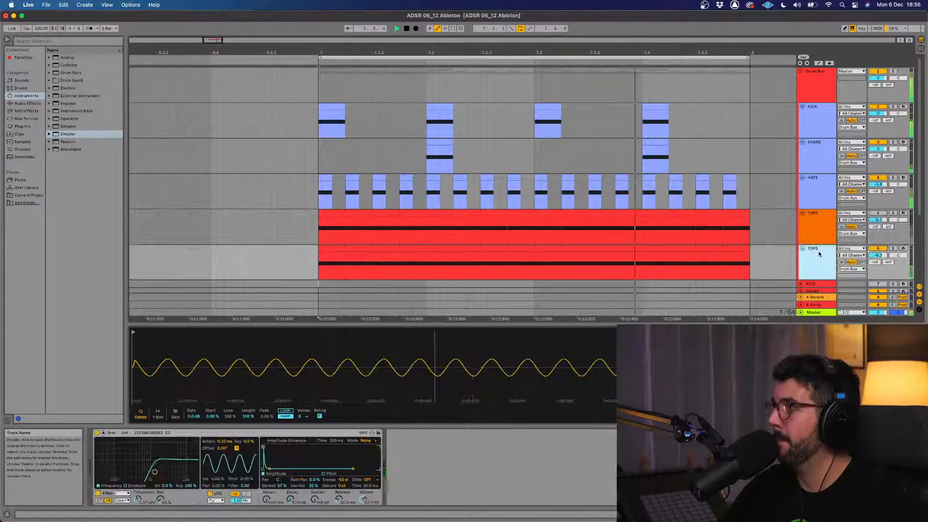
key(space)
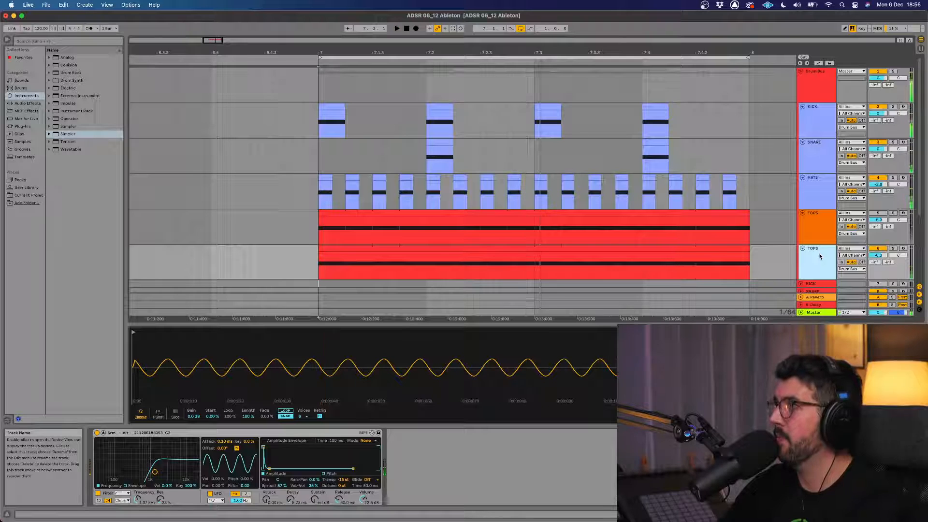
Play the original TOPS track soloed, move it above KICK within the Drum Bus group, and unsolo it
click(886, 248)
key(space)
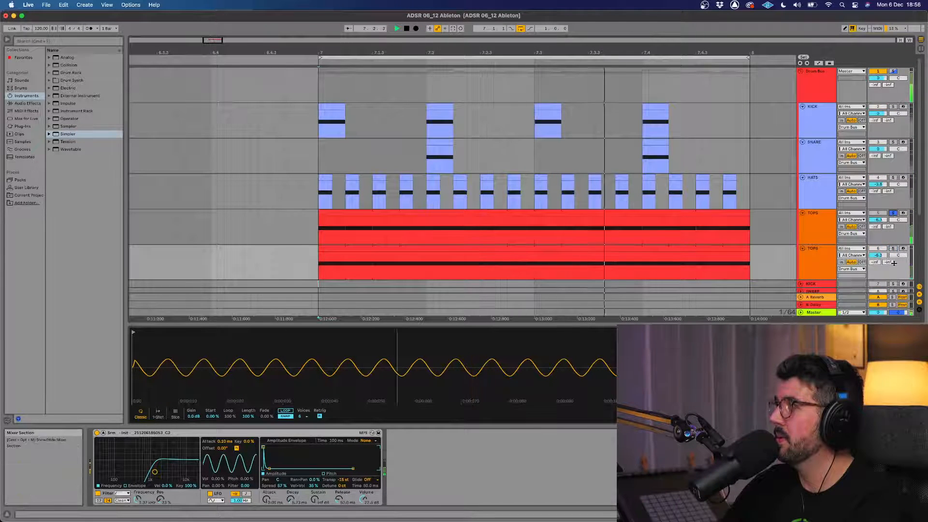
click(817, 227)
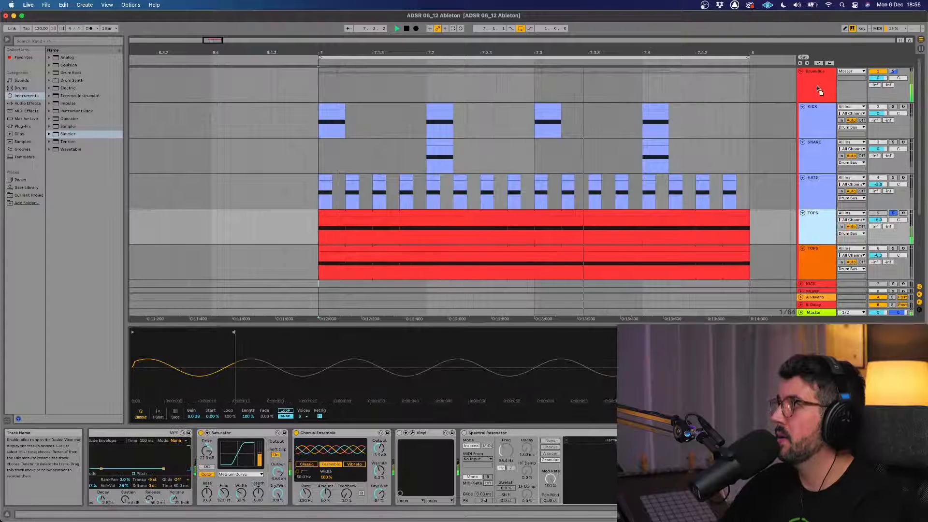
drag(818, 88, 821, 104)
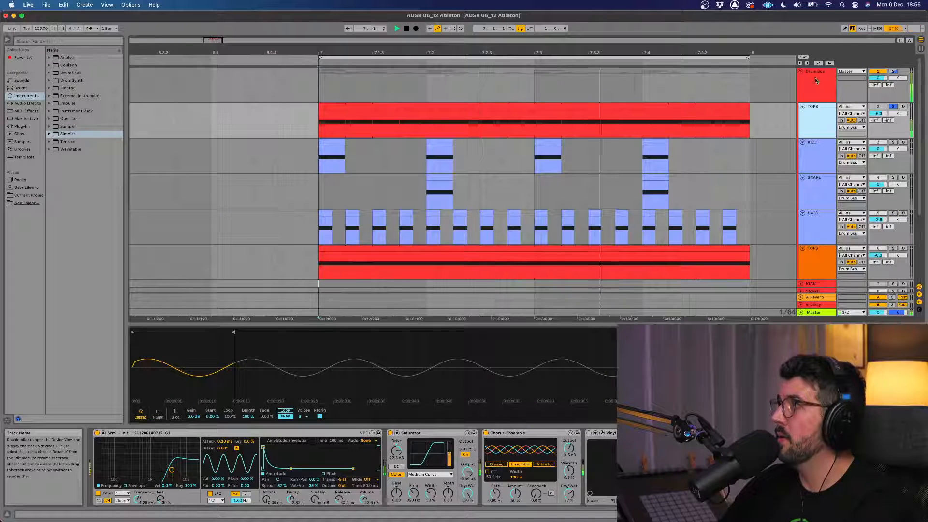
key(space)
click(893, 72)
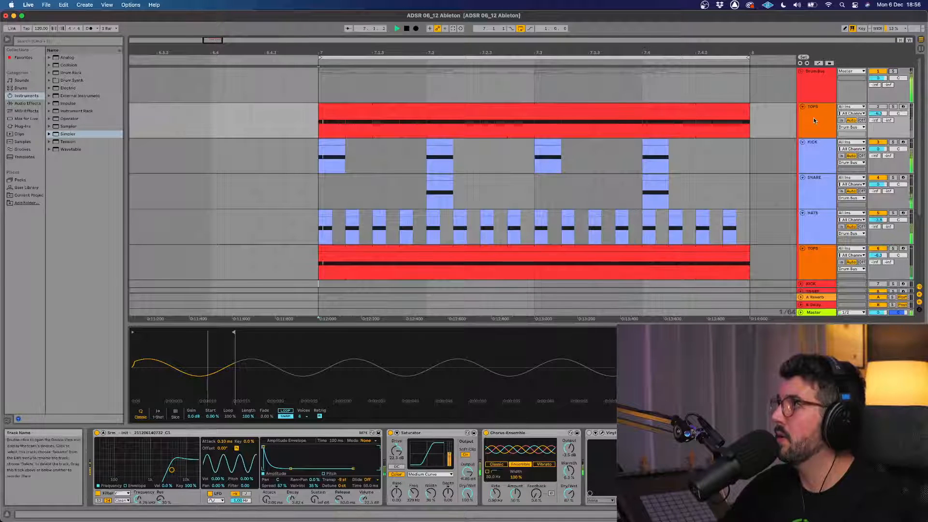
Reset the moved TOPS track's volume and reactivate the track, playing it with the full drum pattern
click(813, 123)
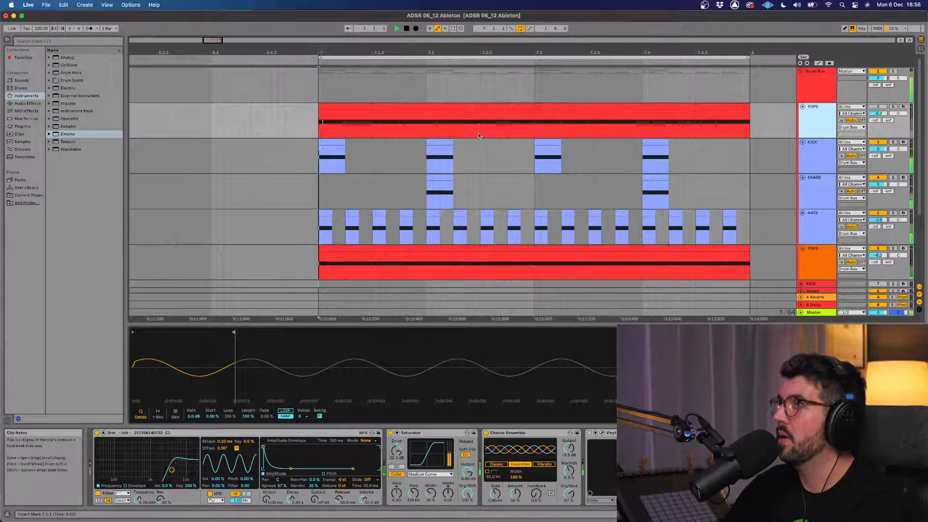
click(475, 109)
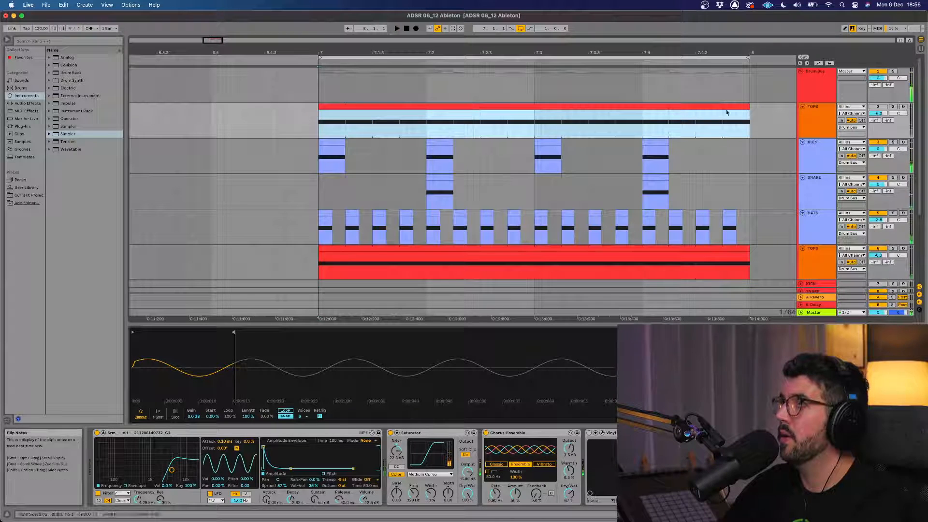
double_click(879, 114)
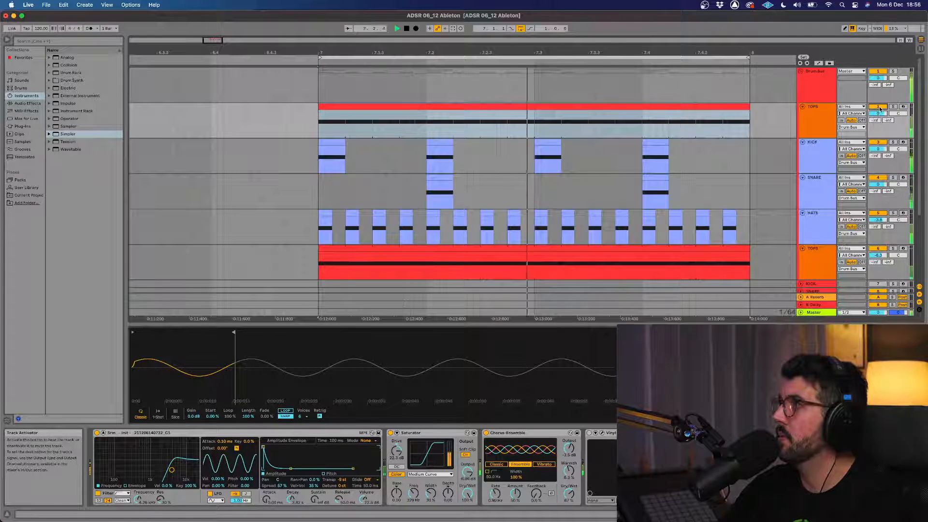
click(879, 107)
key(space)
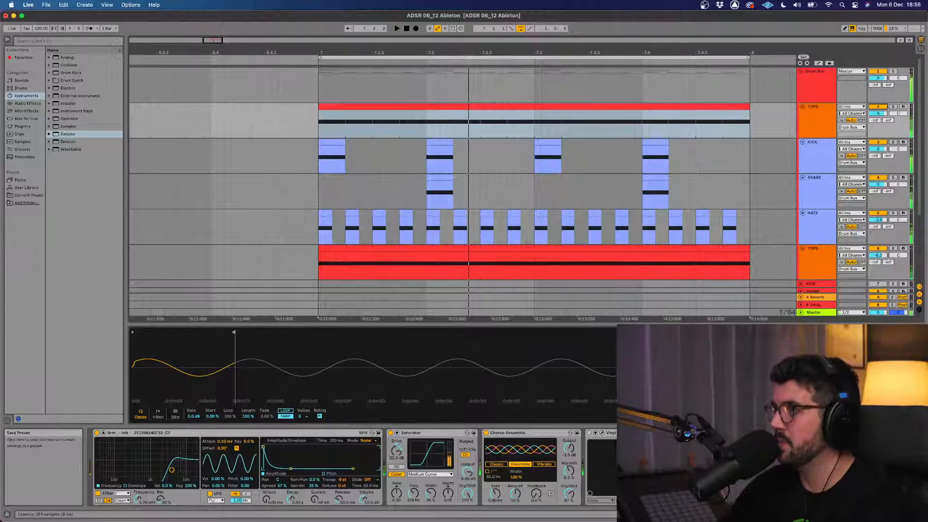
Lower the moved TOPS track's Simpler filter frequency, set Transpose to +10 st and adjust the amp decay during playback
key(space)
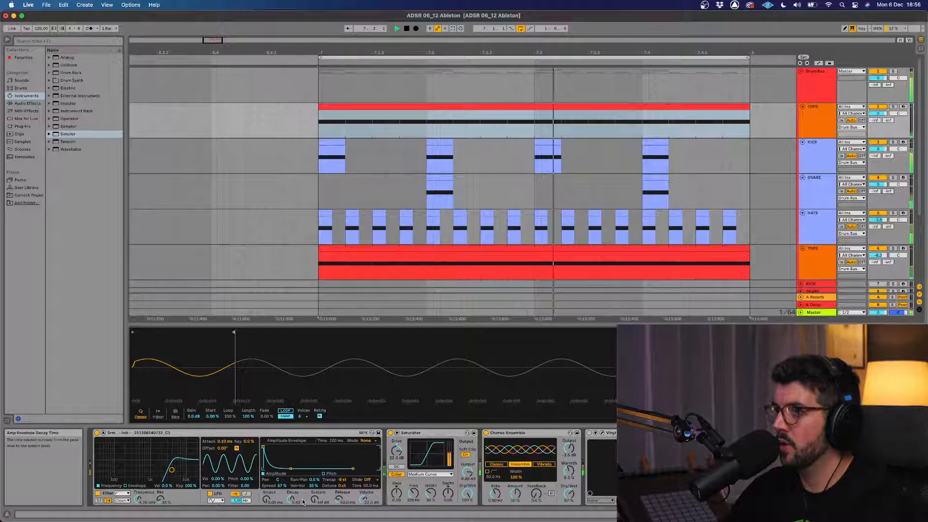
drag(171, 470, 137, 471)
drag(290, 499, 290, 474)
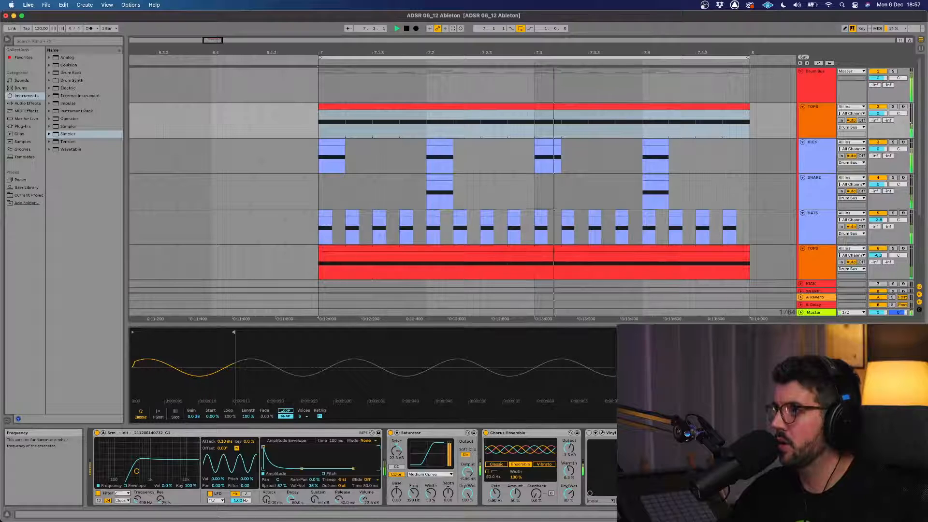
mouse_move(139, 471)
mouse_down()
mouse_move(162, 464)
mouse_move(129, 476)
mouse_up()
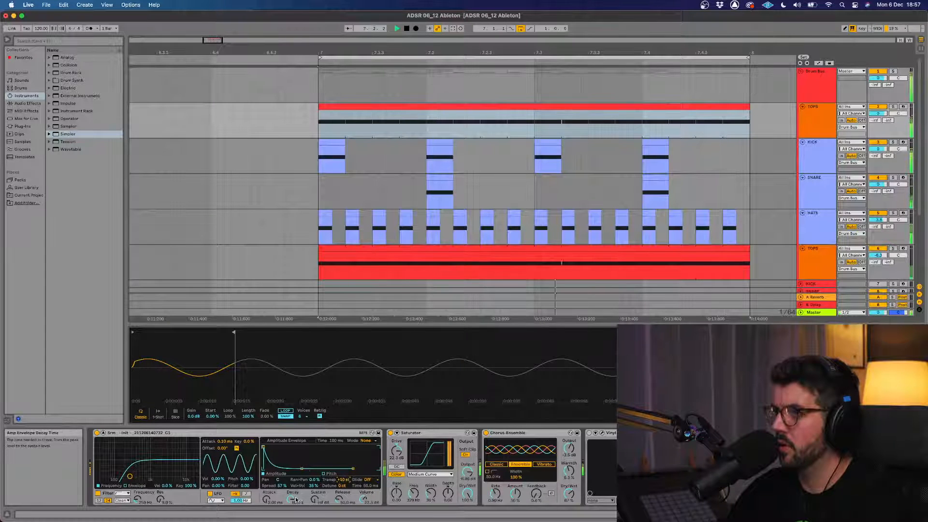
drag(292, 506, 292, 520)
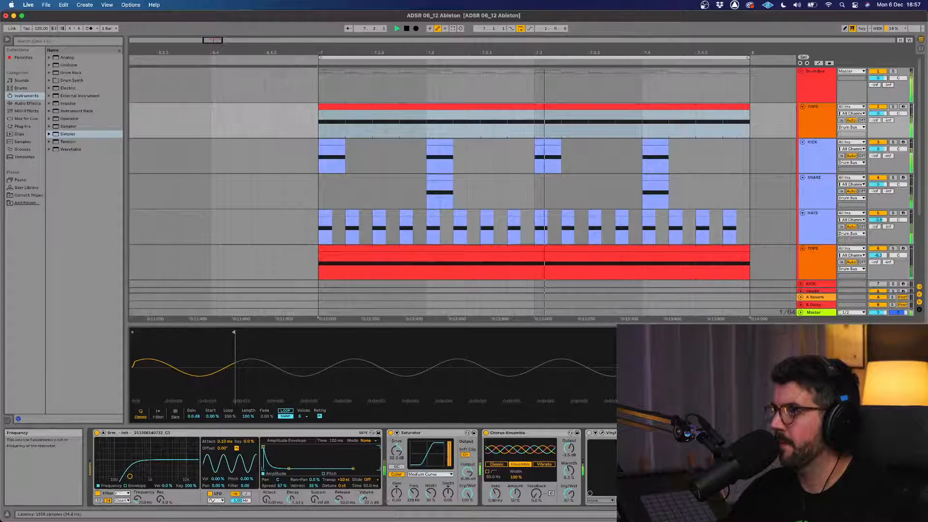
key(space)
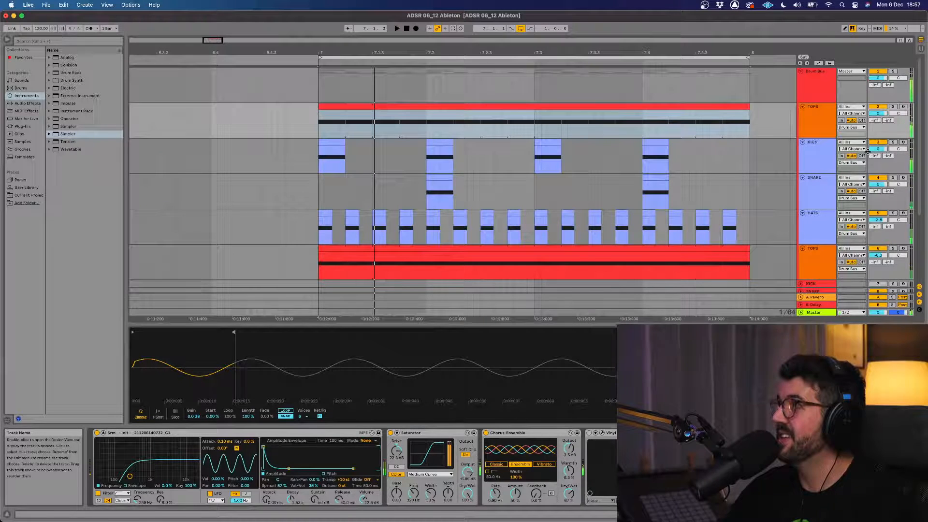
Select the TOPS track above KICK and deactivate it
click(822, 160)
click(862, 135)
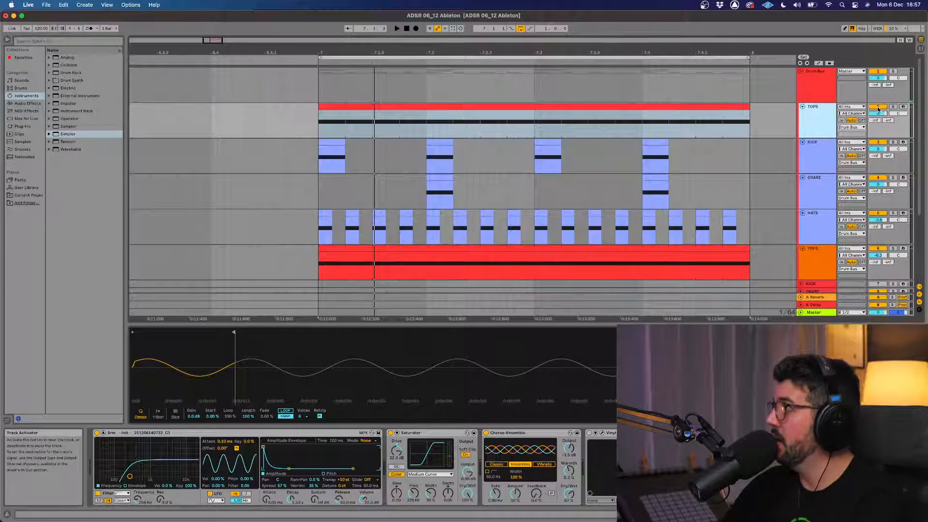
click(879, 108)
Show the Drum Bus group's effects chain and play the drum pattern through it
click(824, 85)
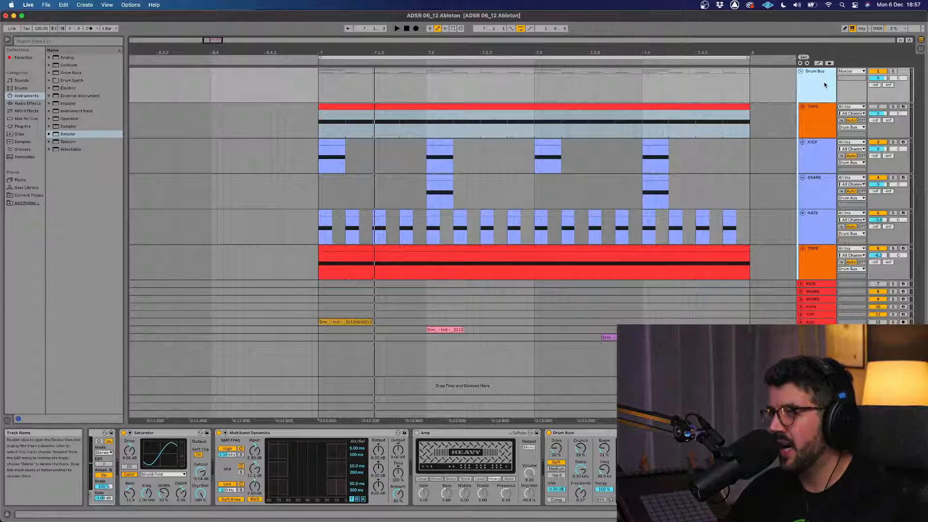
click(826, 122)
click(822, 87)
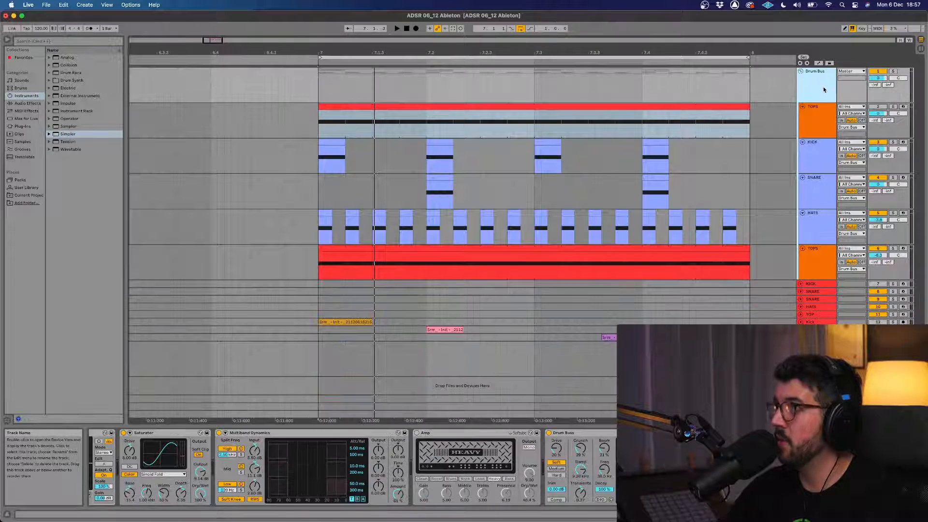
key(space)
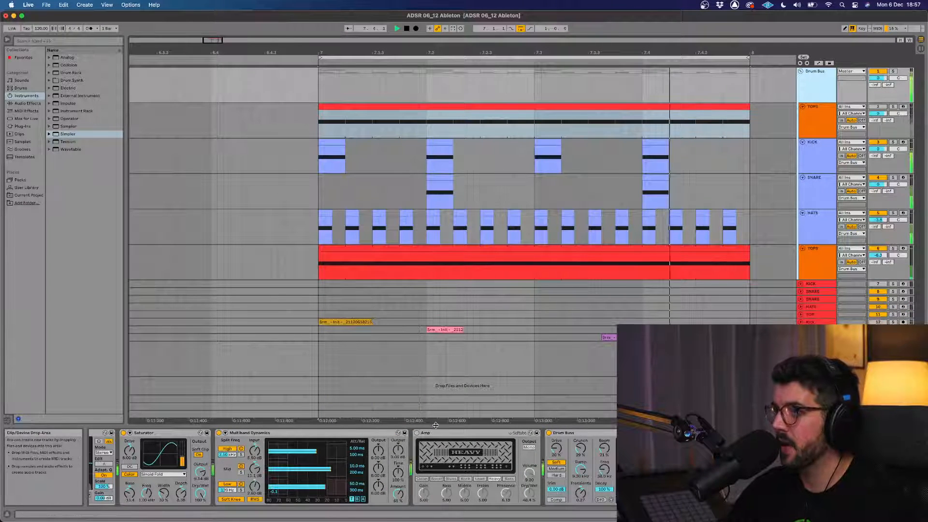
key(space)
Switch on the Drum Bus group's Amp with the Heavy type and play the drum pattern through it
click(418, 435)
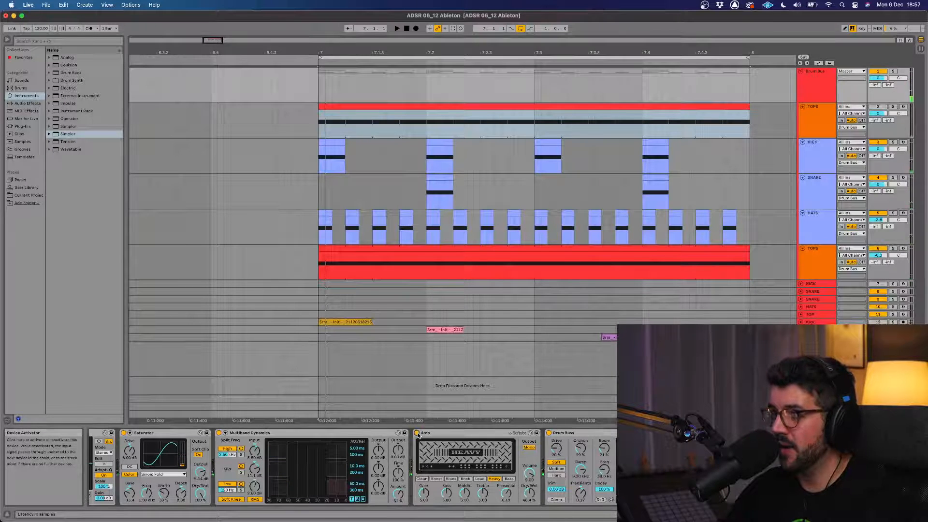
key(space)
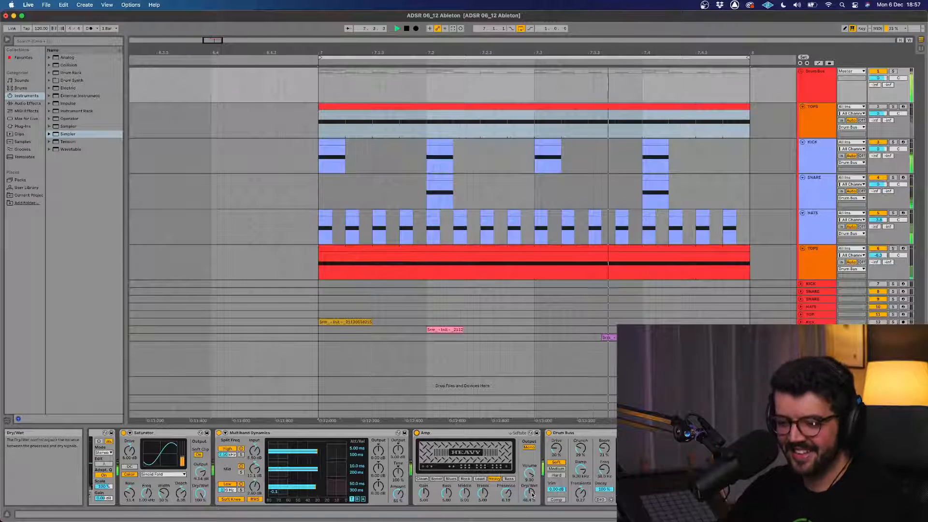
key(space)
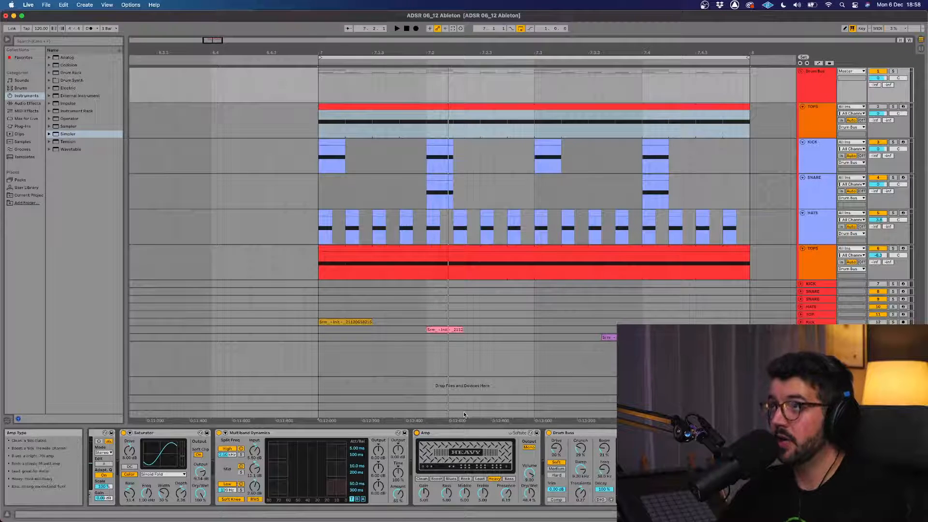
Place the insert marker at the start of bar 7, reselect the Drum Bus group and play the pattern
click(321, 285)
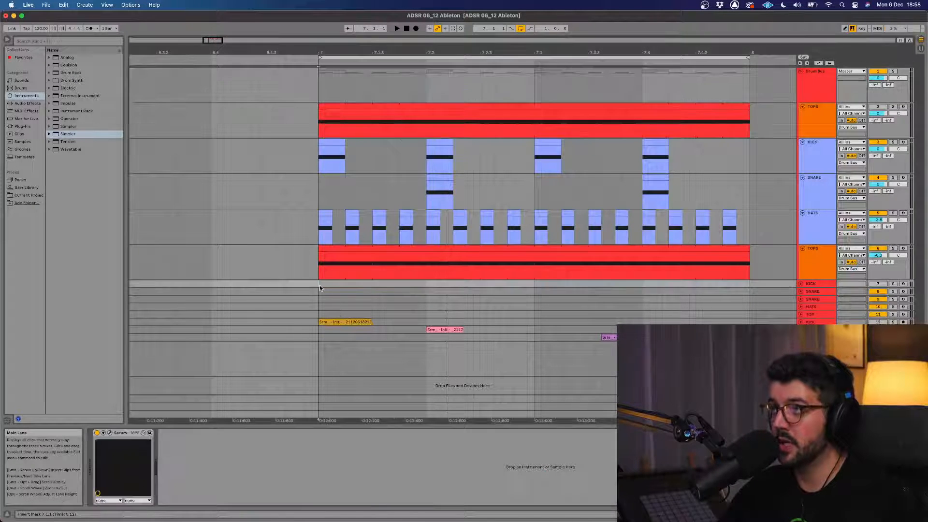
click(319, 205)
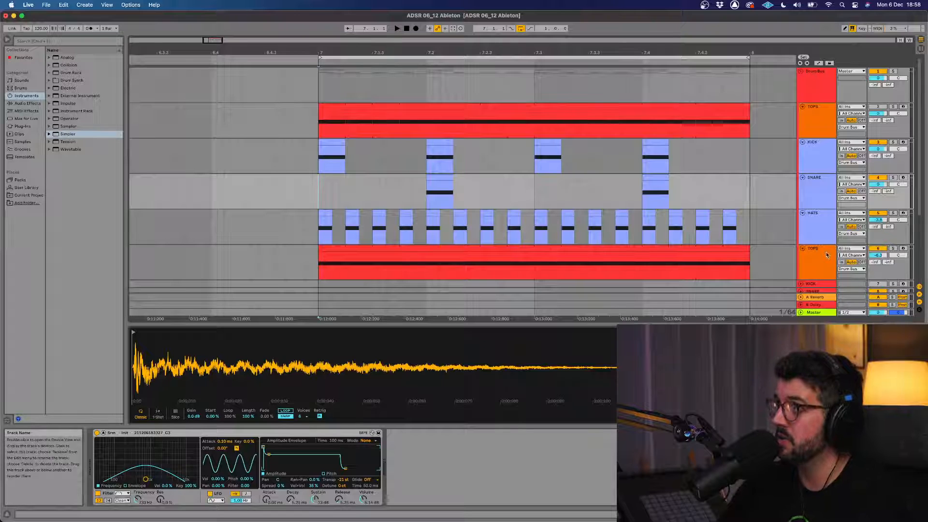
click(808, 91)
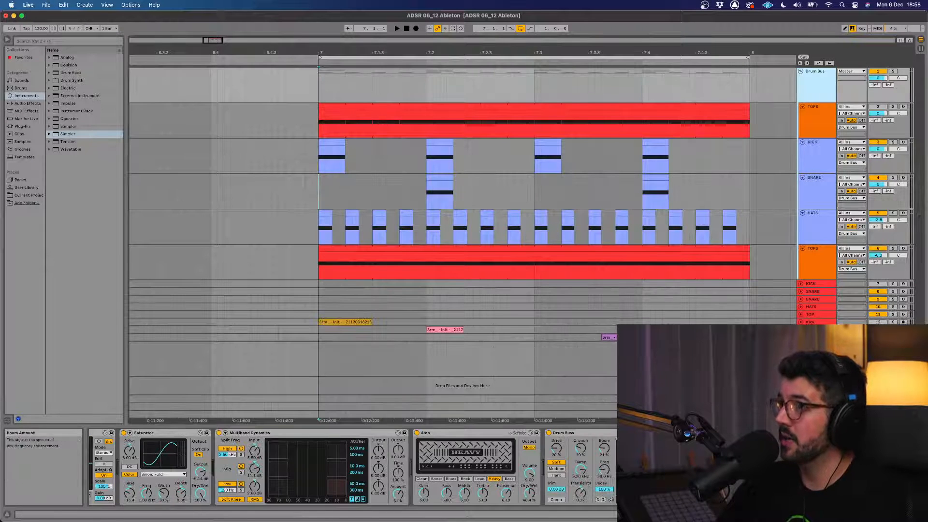
key(space)
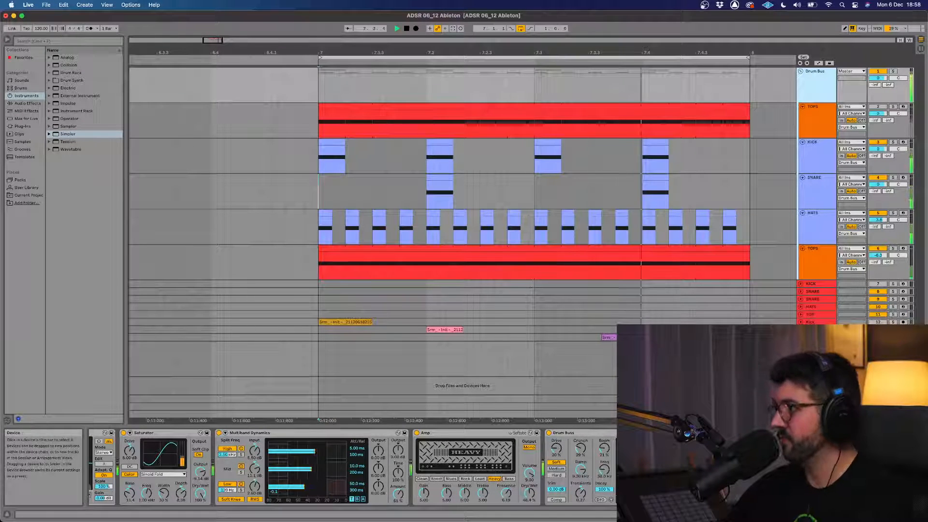
key(space)
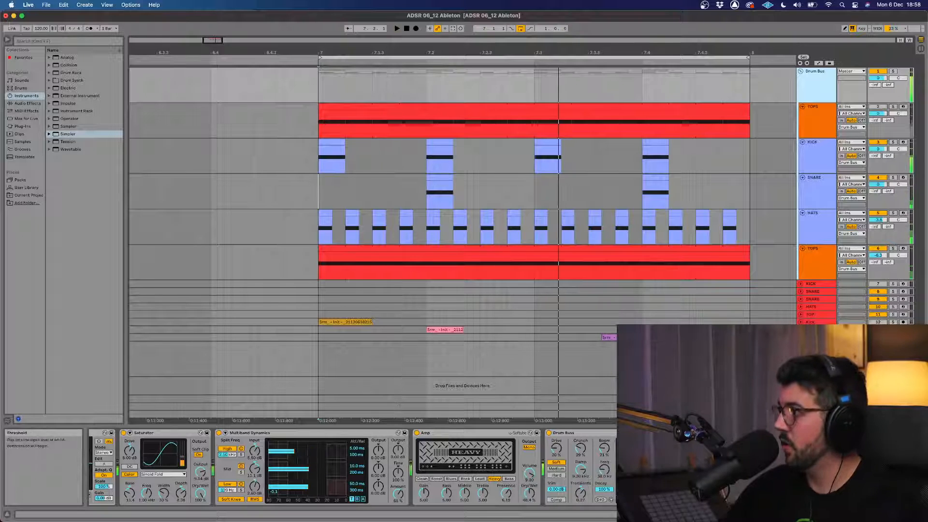
Try the Boost, Blues and Rock amp types on the Drum Bus during playback, then bypass the Amp
key(space)
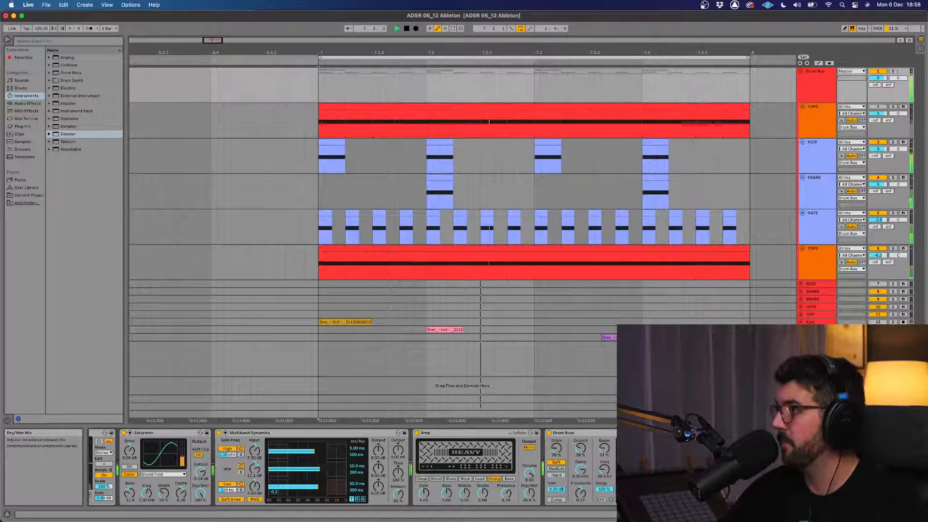
click(436, 479)
click(451, 479)
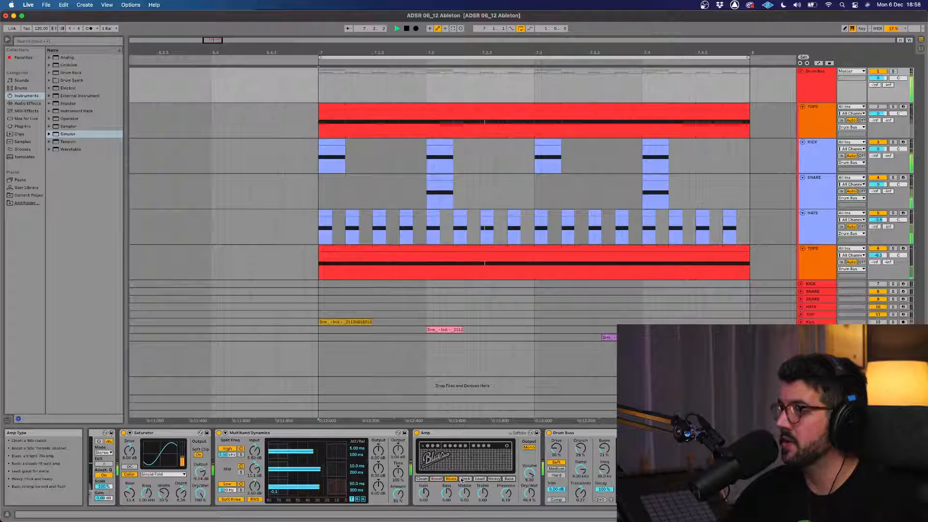
click(463, 479)
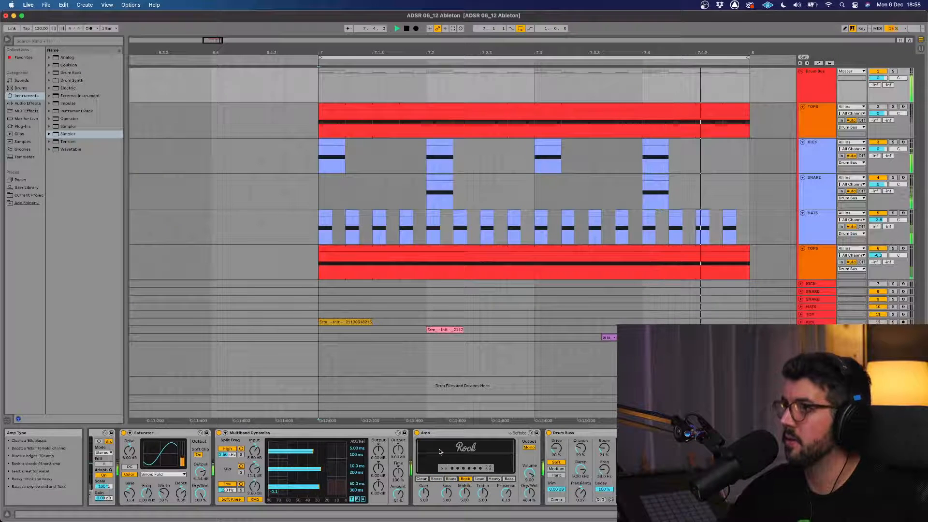
click(416, 434)
key(space)
Enable the compressor in the group's Drum Buss effect, adjust Transients and raise Drive during playback
click(568, 434)
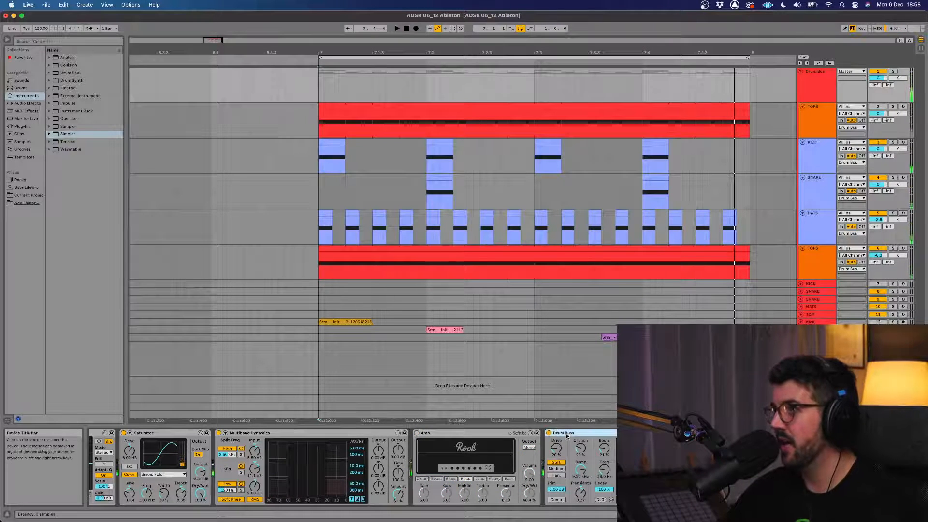
key(space)
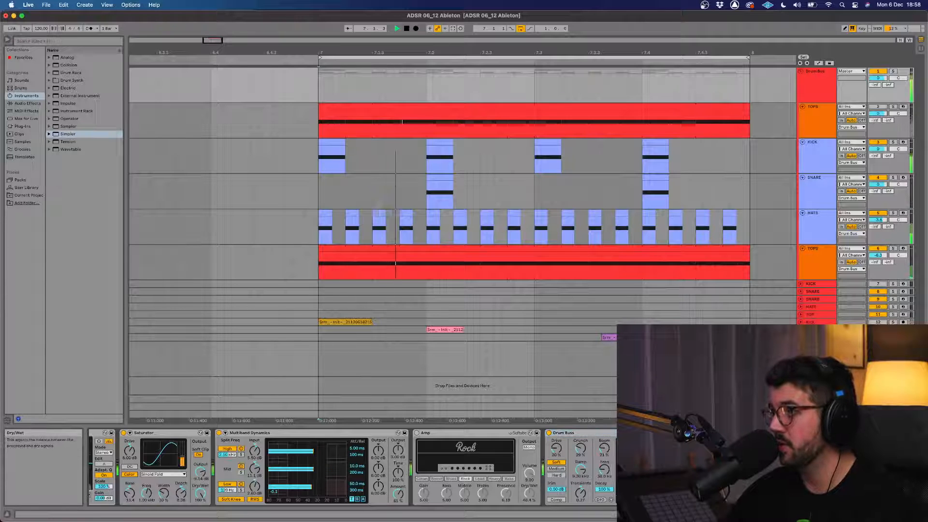
key(space)
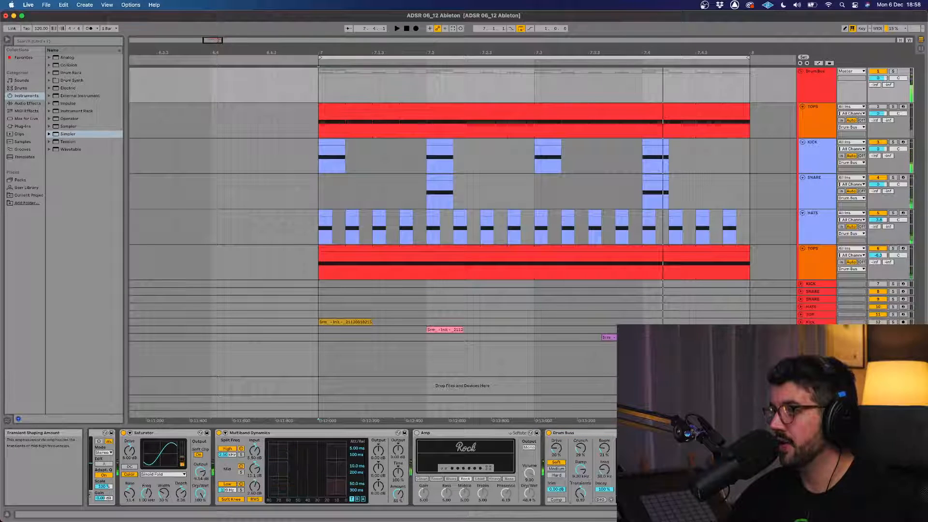
key(space)
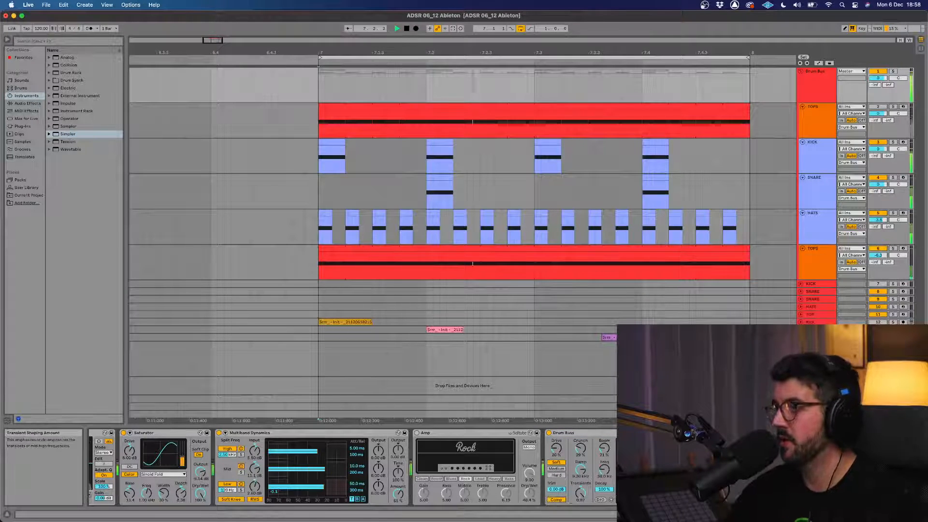
drag(580, 493, 580, 508)
drag(557, 449, 556, 427)
key(space)
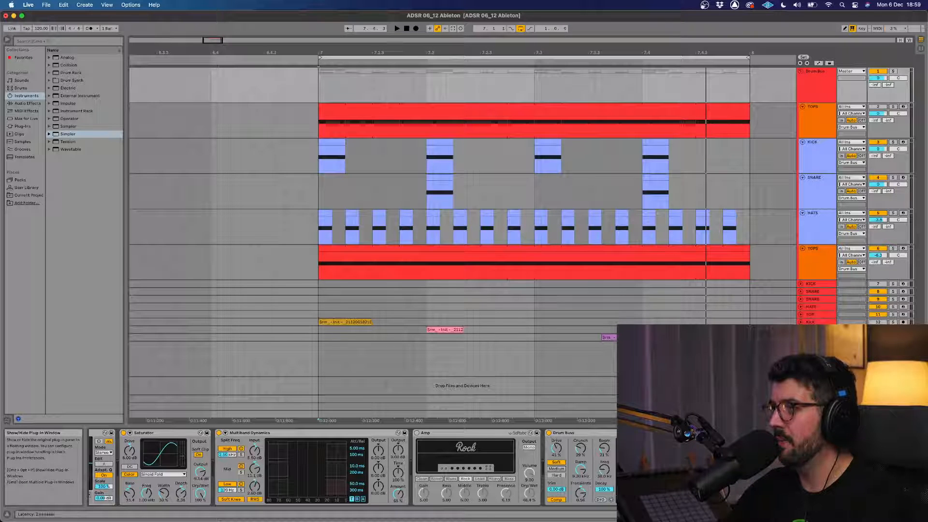
Open the Pancz plug-in on the Drum Bus and lower its threshold into the waveform peaks during playback
drag(570, 521, 438, 103)
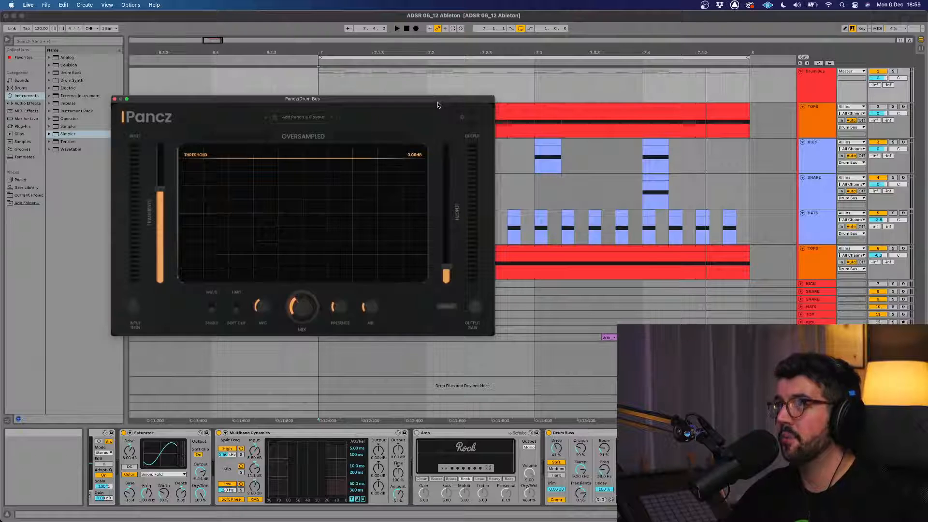
drag(385, 159, 379, 192)
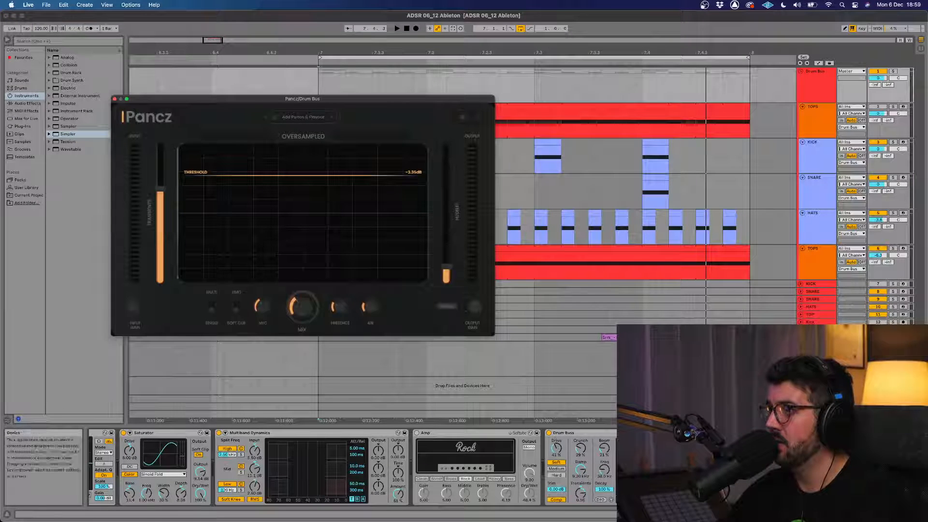
click(630, 493)
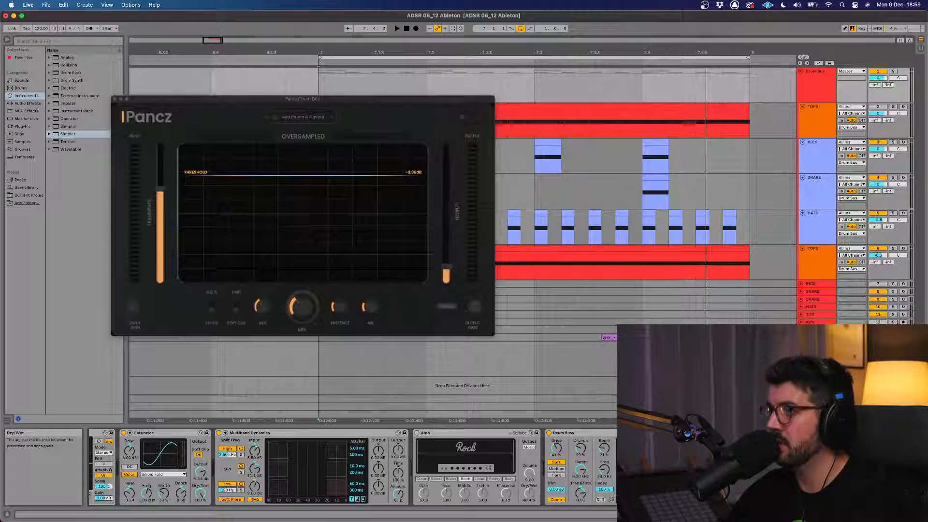
key(space)
click(328, 251)
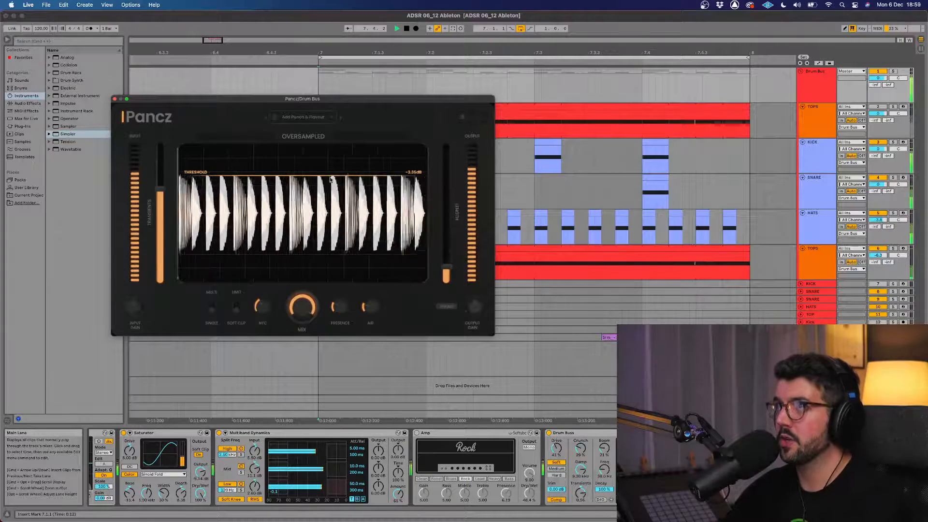
drag(330, 179, 326, 204)
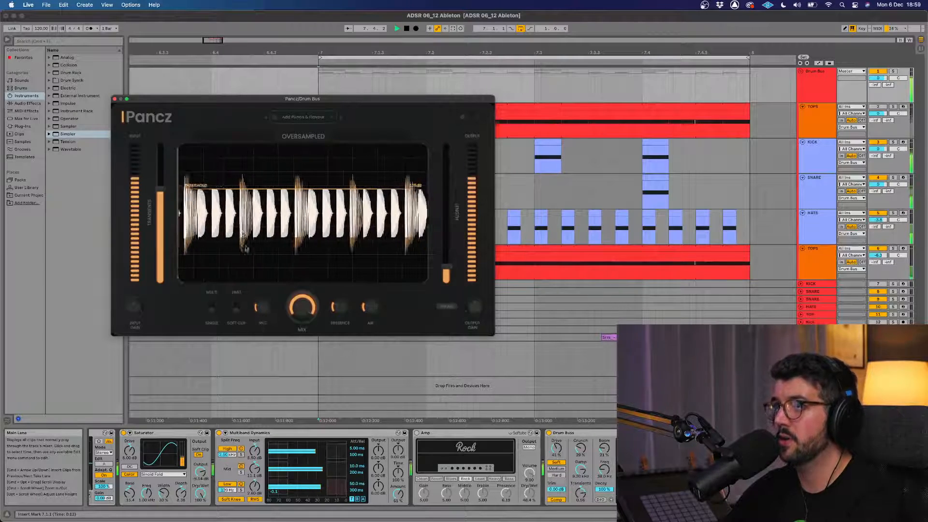
Raise Pancz's Transients amount and the amount beside its output meter, then close the plug-in window
mouse_move(160, 191)
mouse_down()
mouse_move(169, 127)
mouse_move(167, 185)
mouse_up()
mouse_move(446, 268)
mouse_down()
mouse_move(460, 212)
mouse_move(446, 150)
mouse_move(439, 270)
mouse_move(399, 399)
mouse_move(443, 251)
mouse_up()
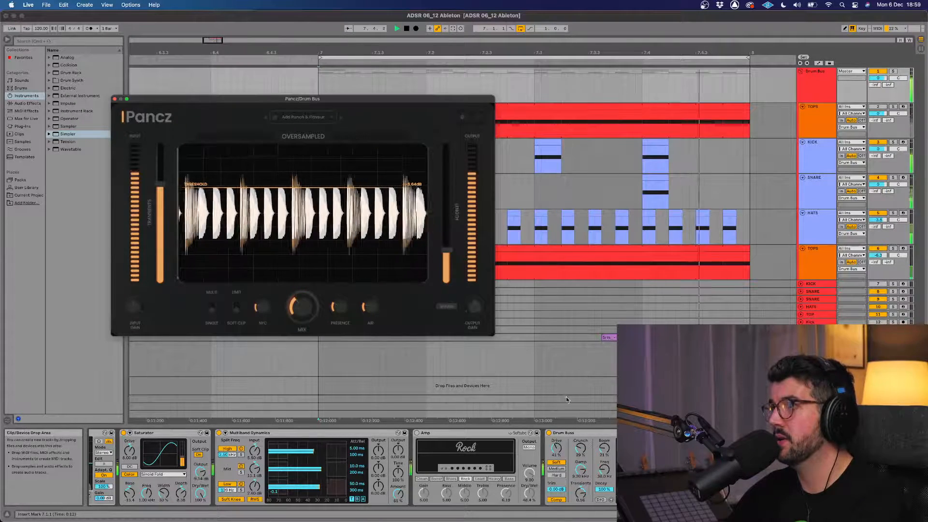
click(627, 492)
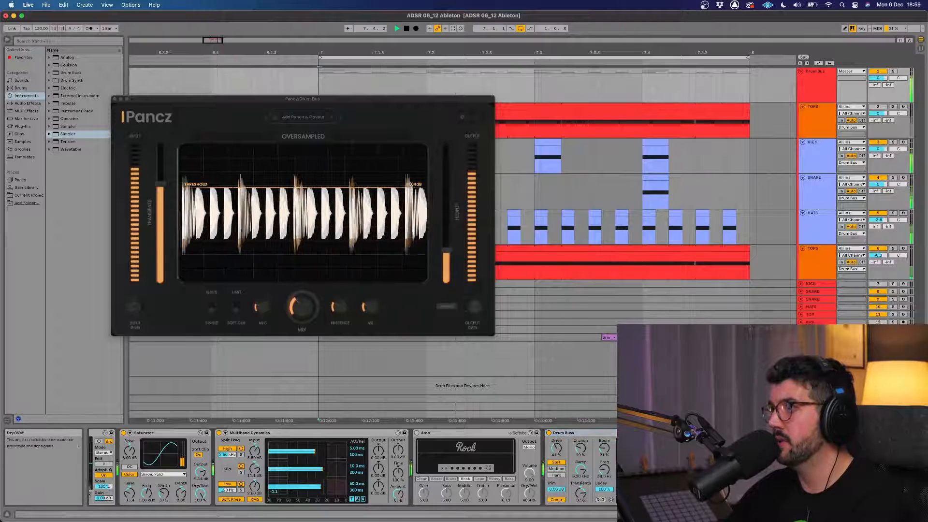
click(115, 99)
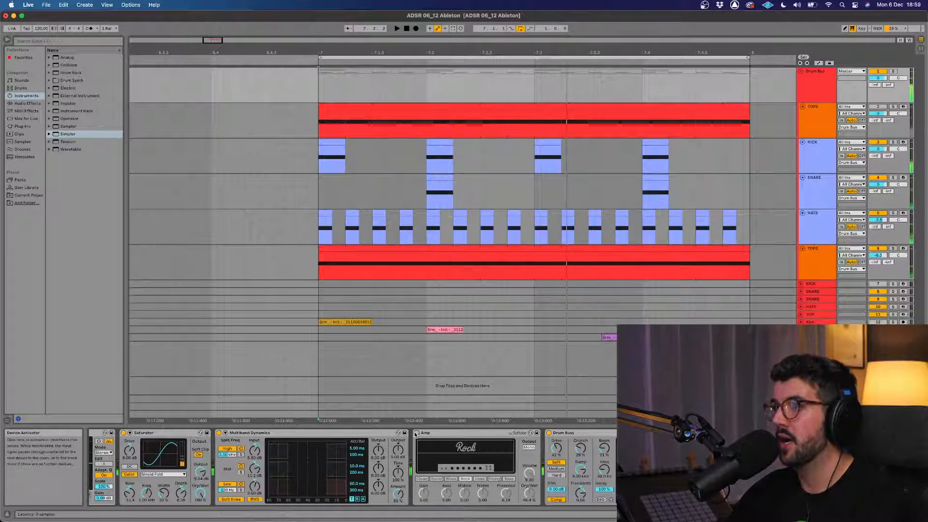
Reactivate the Drum Bus Amp, set it to the Heavy type and lower its Dry/Wet during playback
click(416, 433)
key(space)
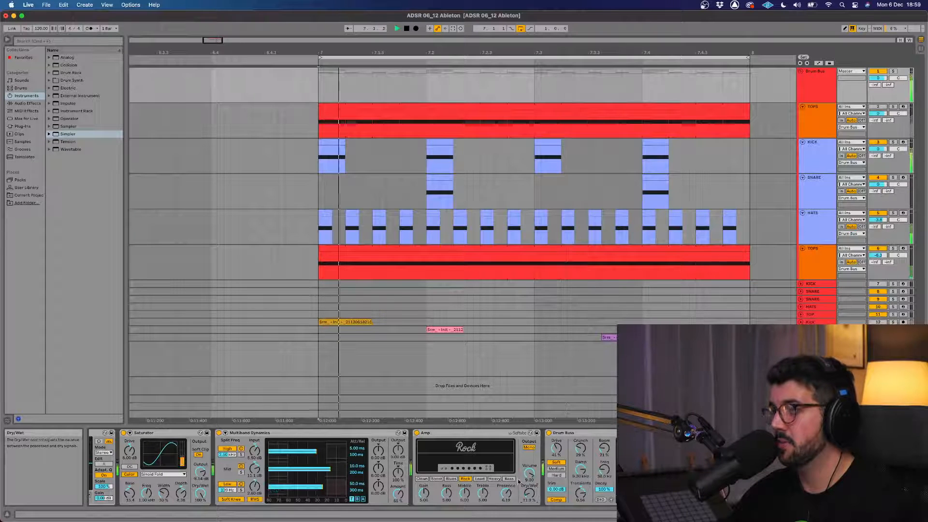
click(494, 479)
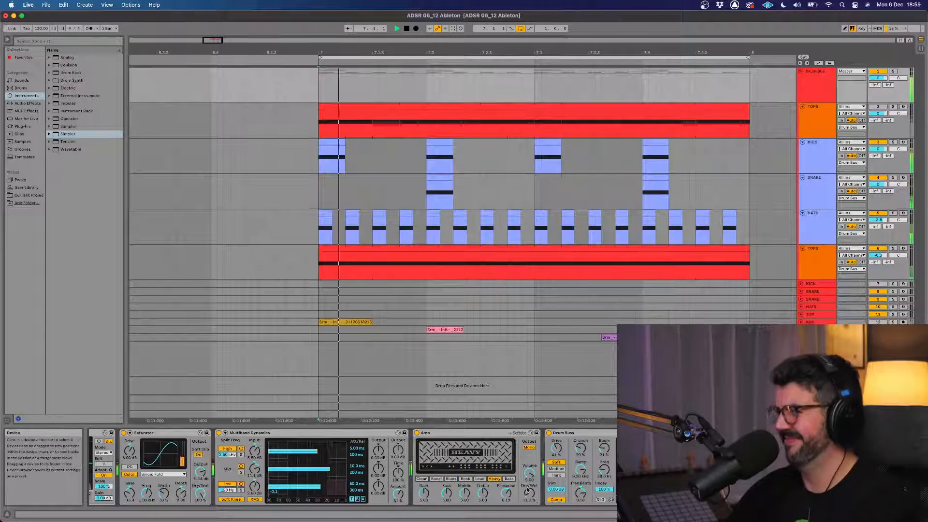
key(space)
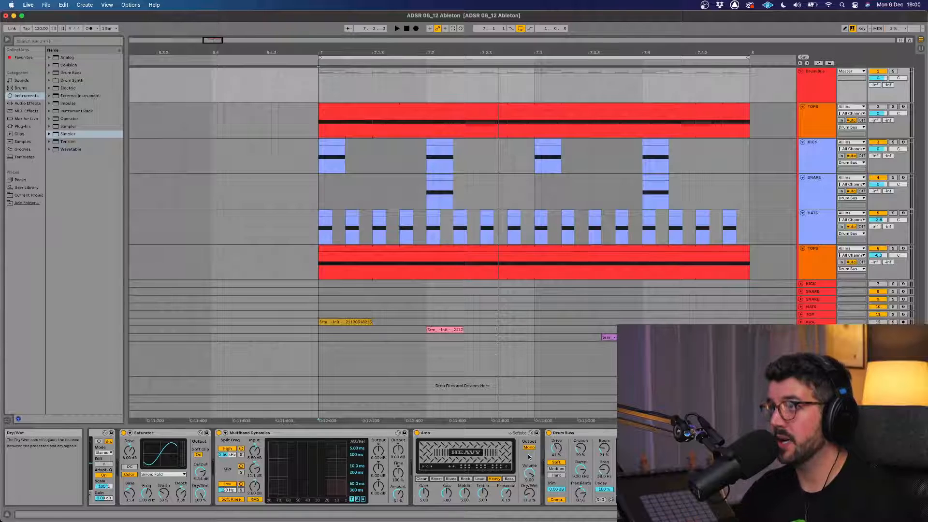
Save the KICK track's Simpler as a user preset named ADSR KICK
click(824, 122)
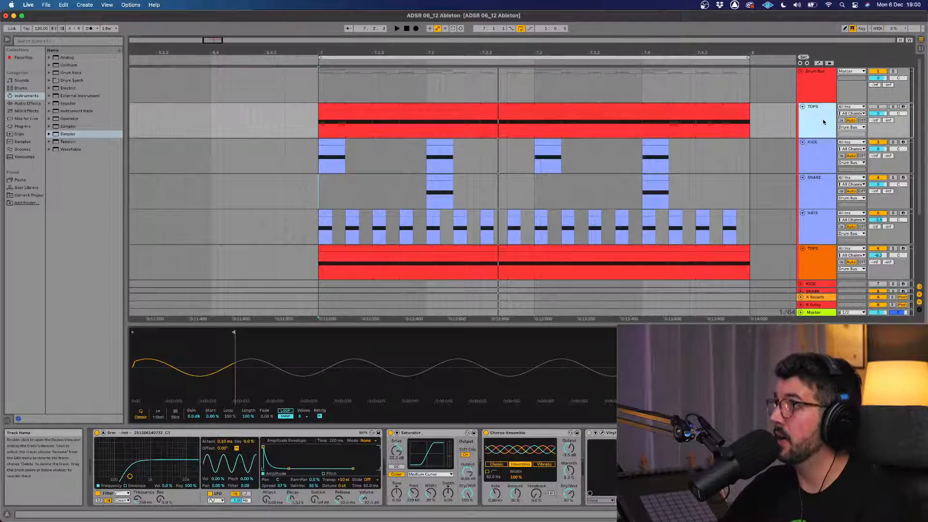
click(817, 156)
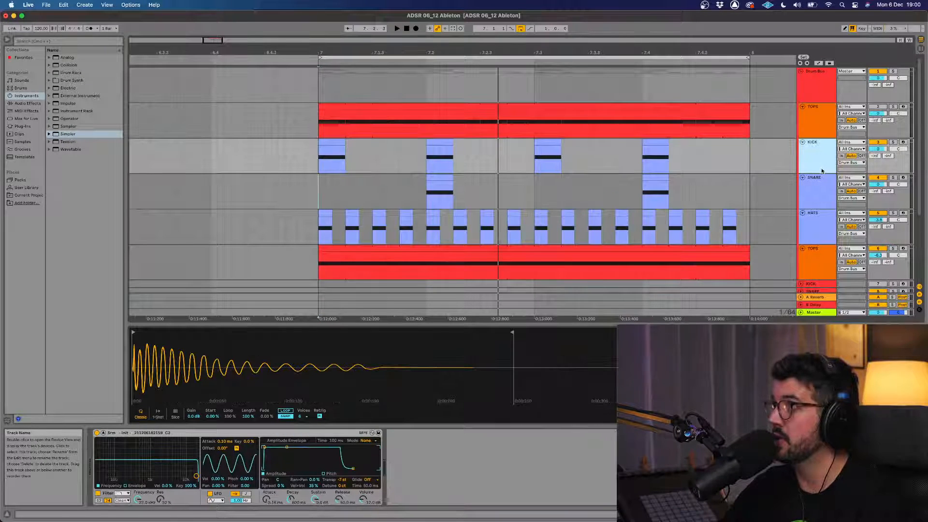
click(378, 433)
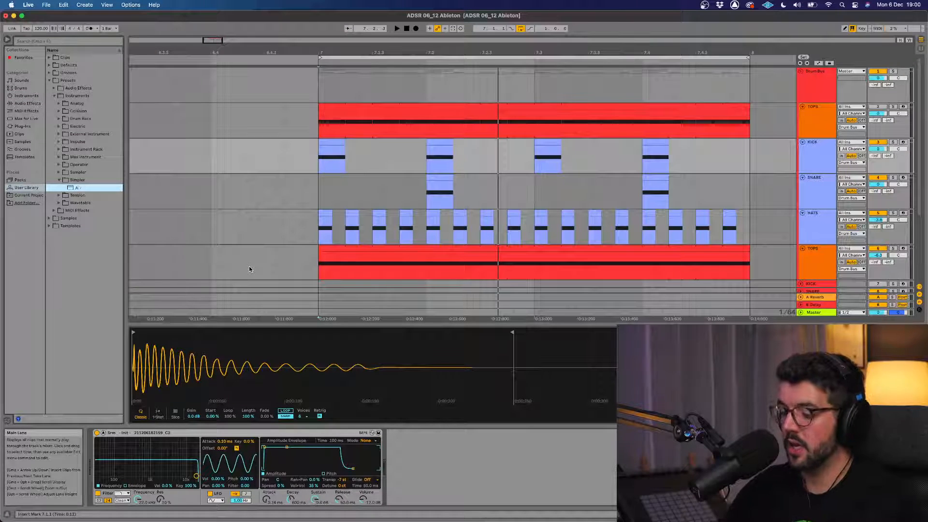
key(Return)
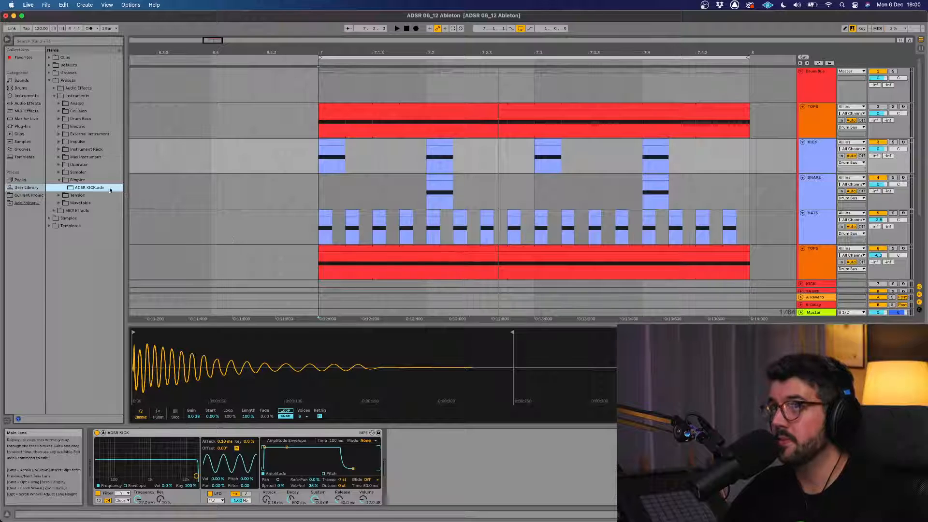
Load the saved ADSR KICK preset onto the HATS track and expand its Simpler view
drag(110, 188, 247, 216)
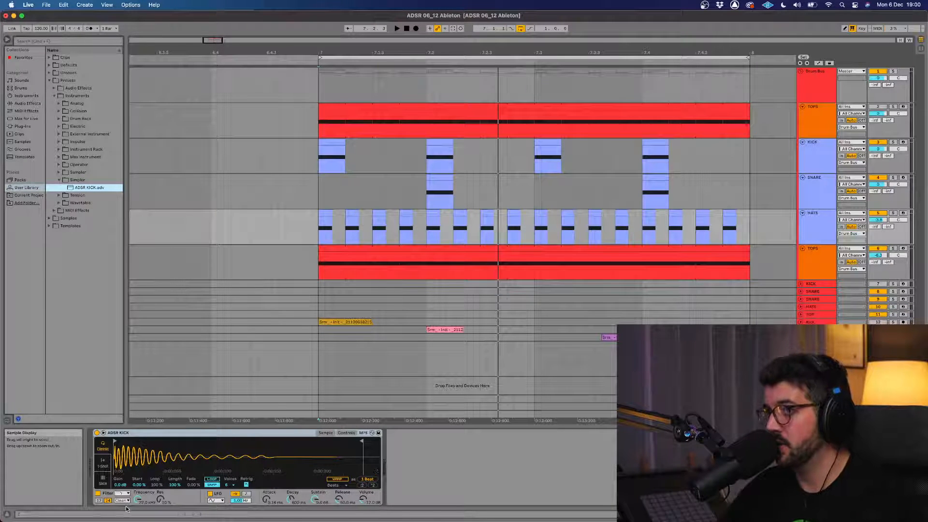
click(103, 433)
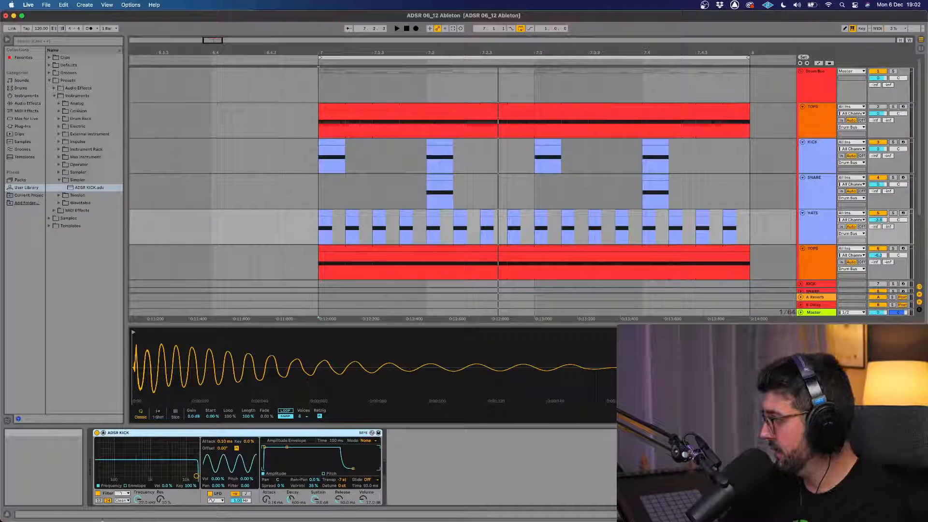
mouse_move(15, 520)
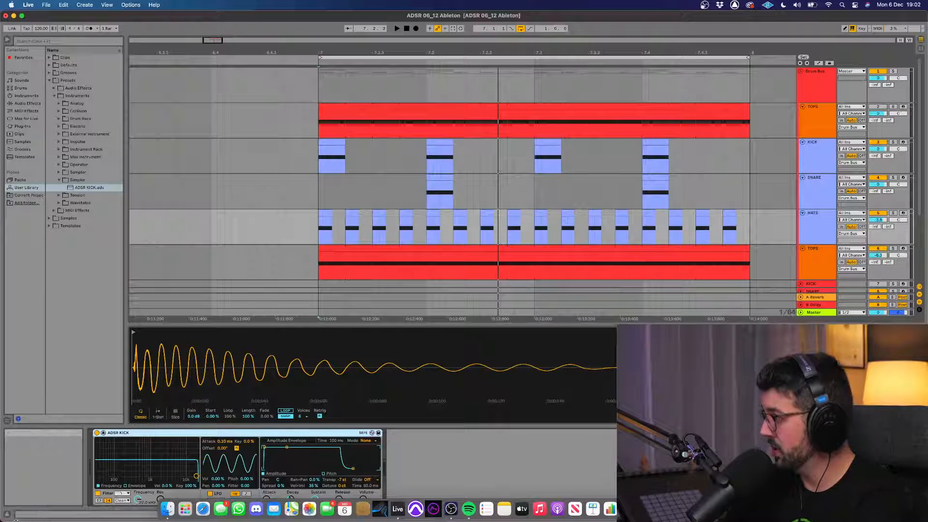